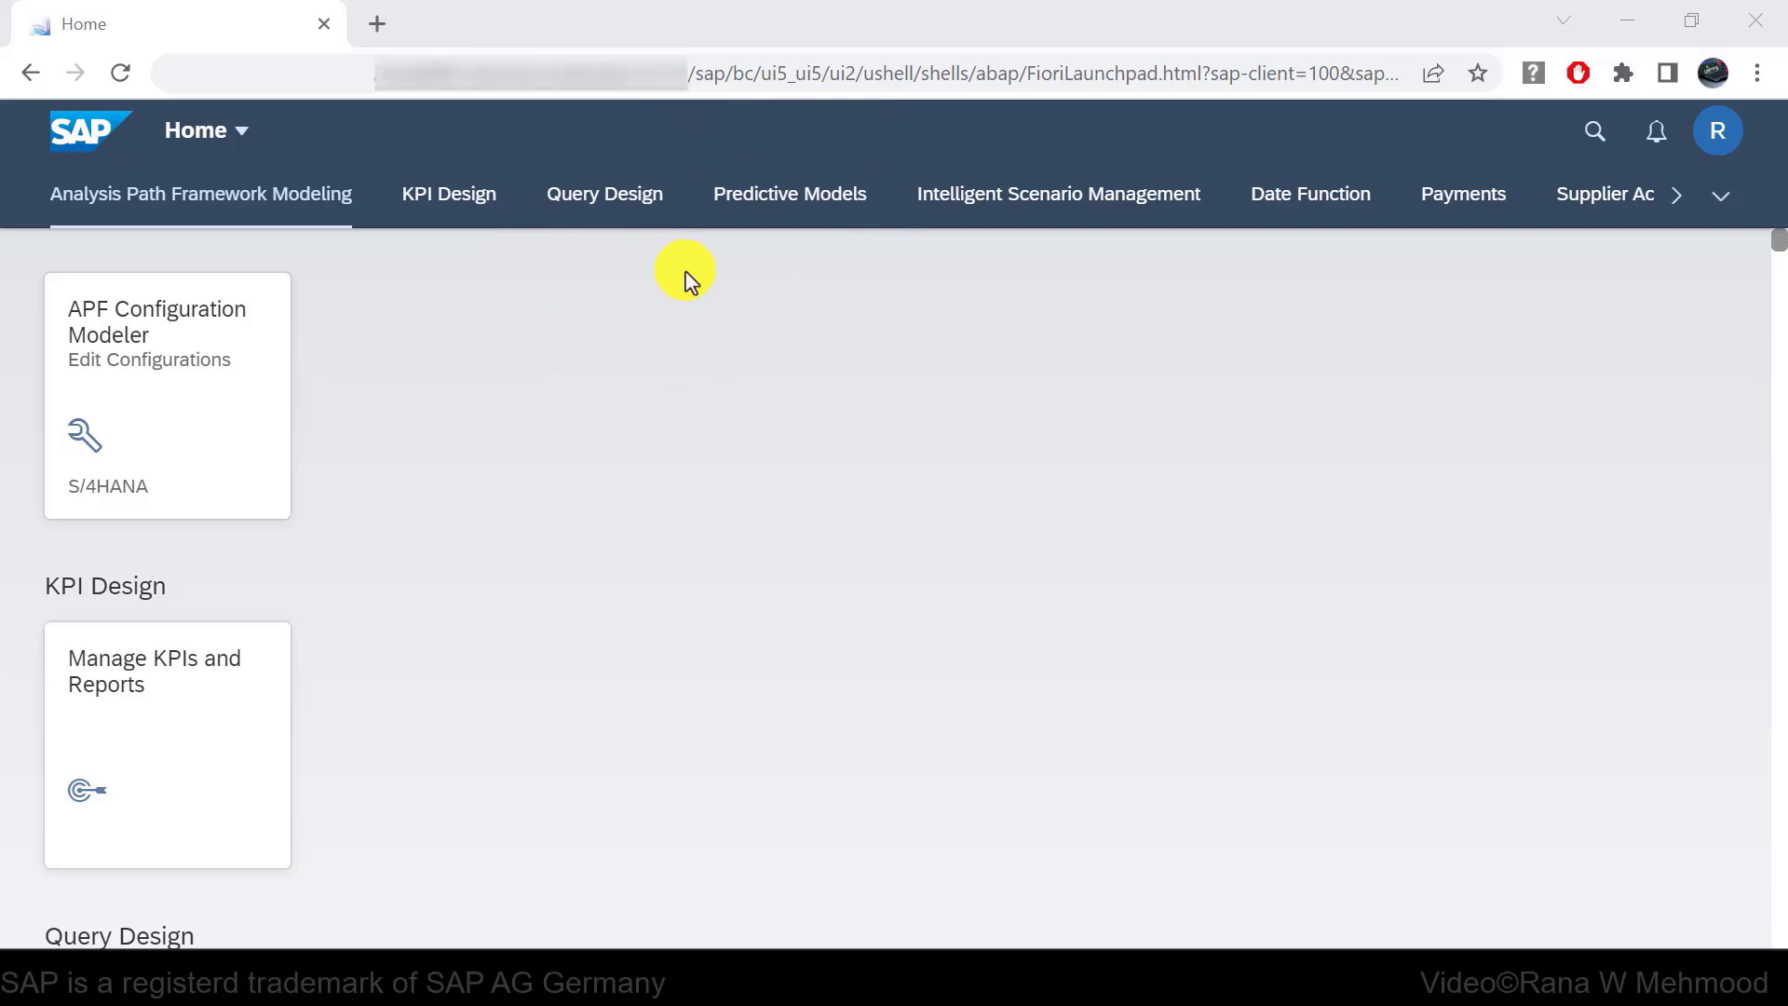
Restore the browser window and narrow it step by step so the tiles reflow.
left_click(1699, 21)
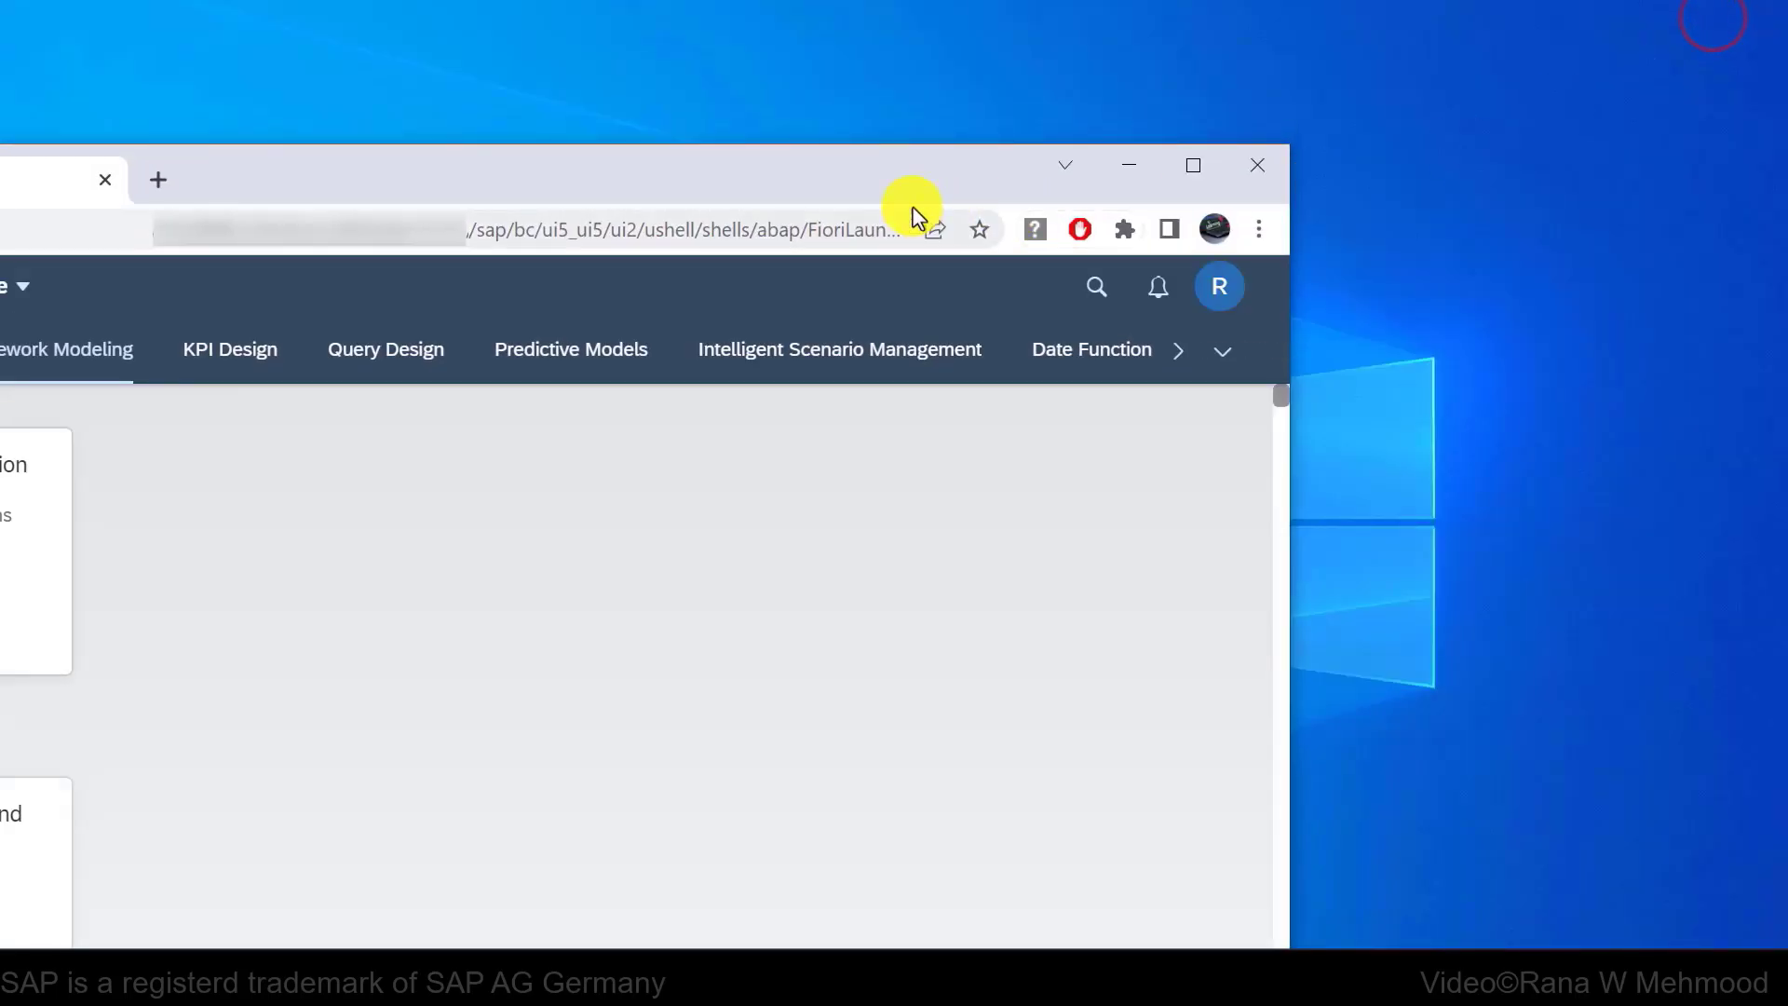
left_click_drag(912, 207, 1247, 94)
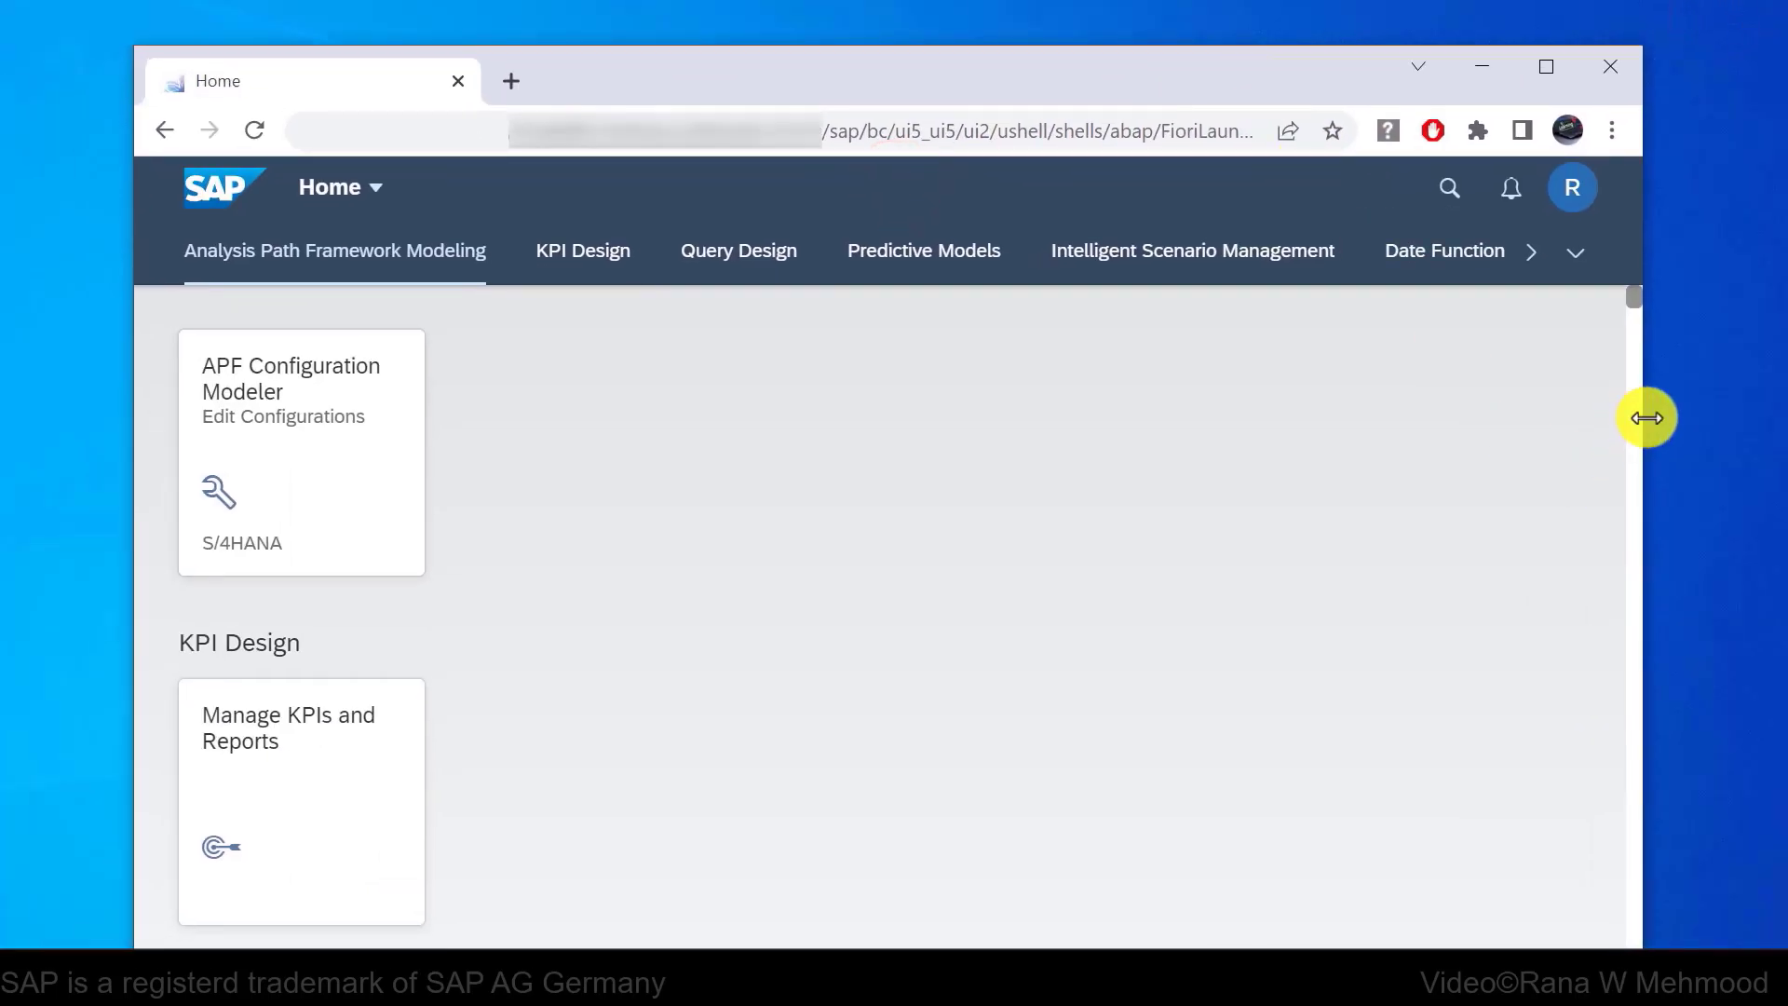
left_click_drag(1646, 418, 991, 419)
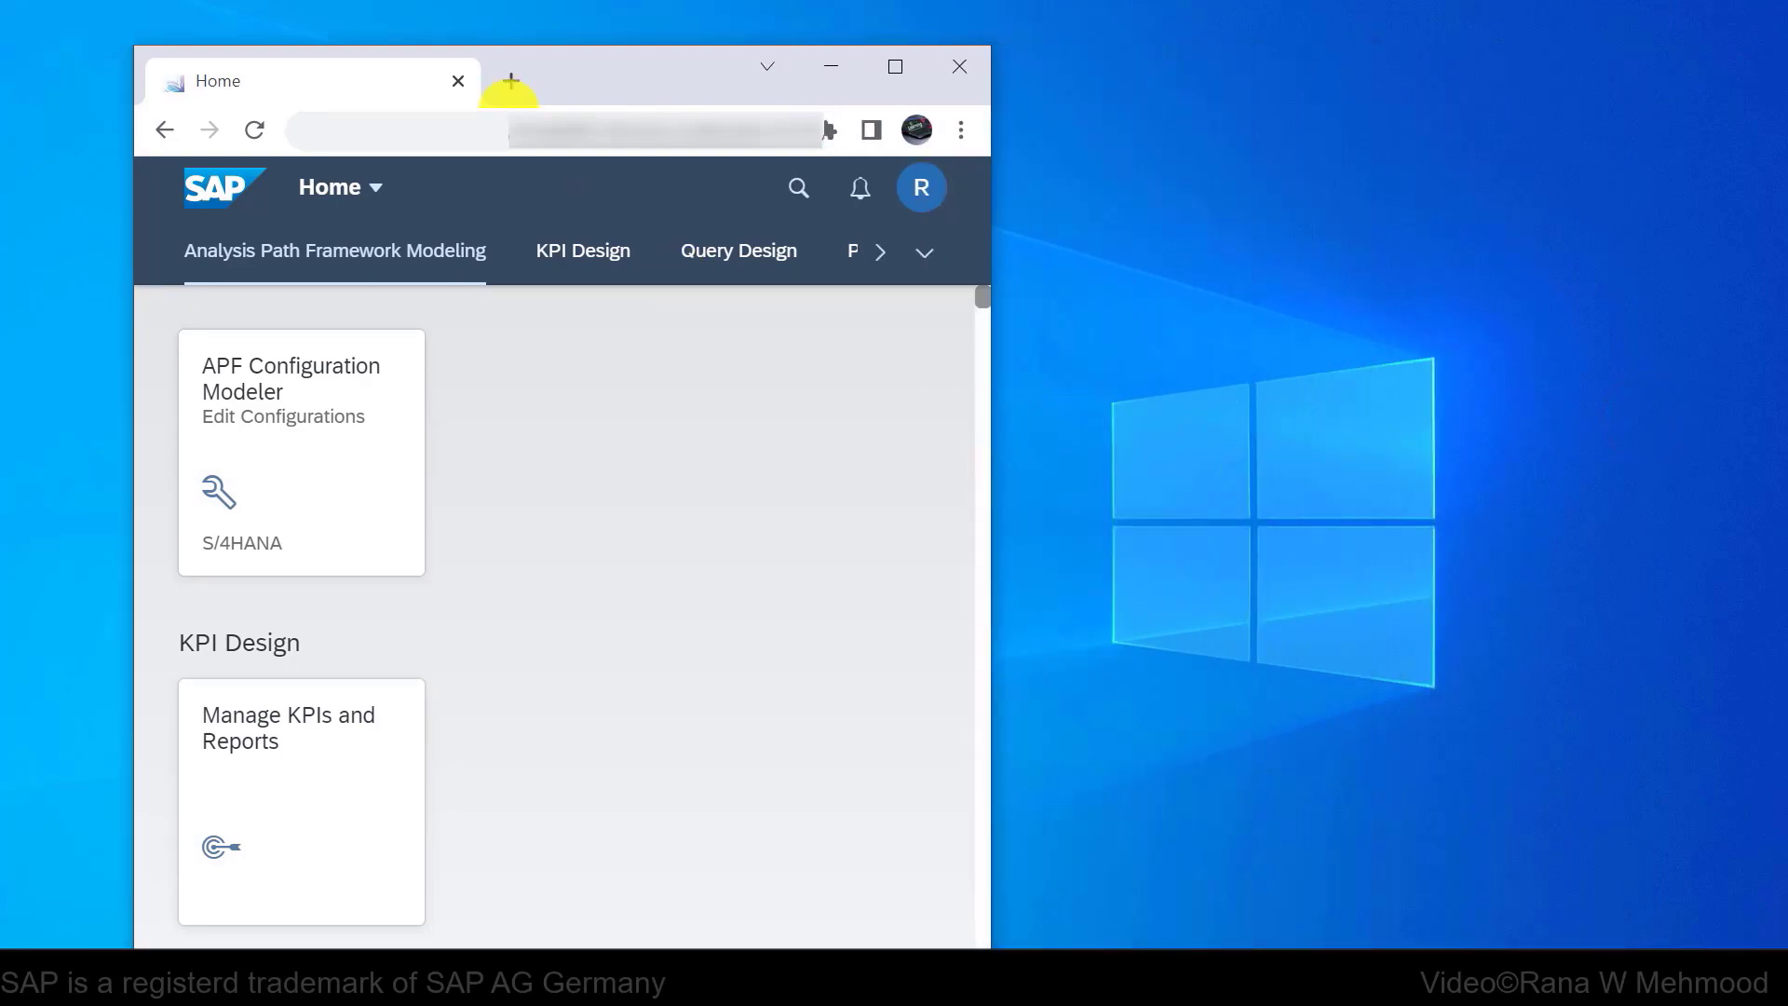
left_click_drag(596, 81, 600, 45)
left_click_drag(996, 411, 957, 427)
scroll(730, 503, "down", 12)
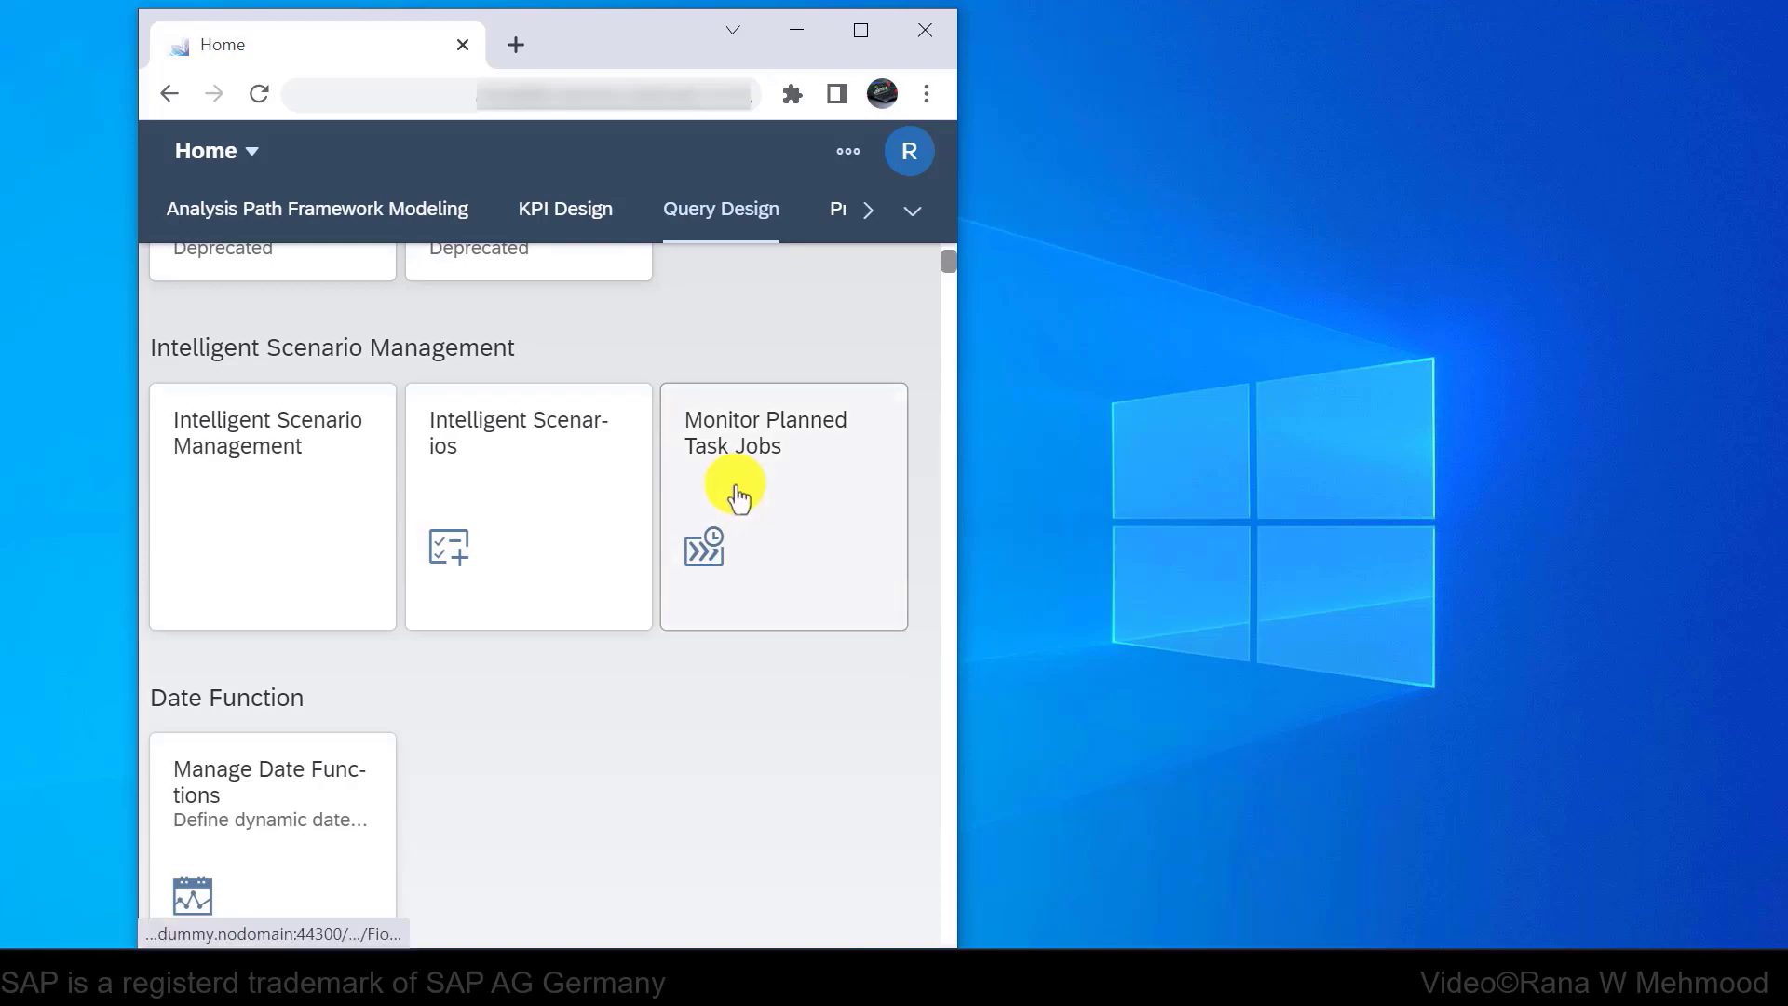
scroll(733, 494, "down", 5)
left_click_drag(958, 491, 683, 501)
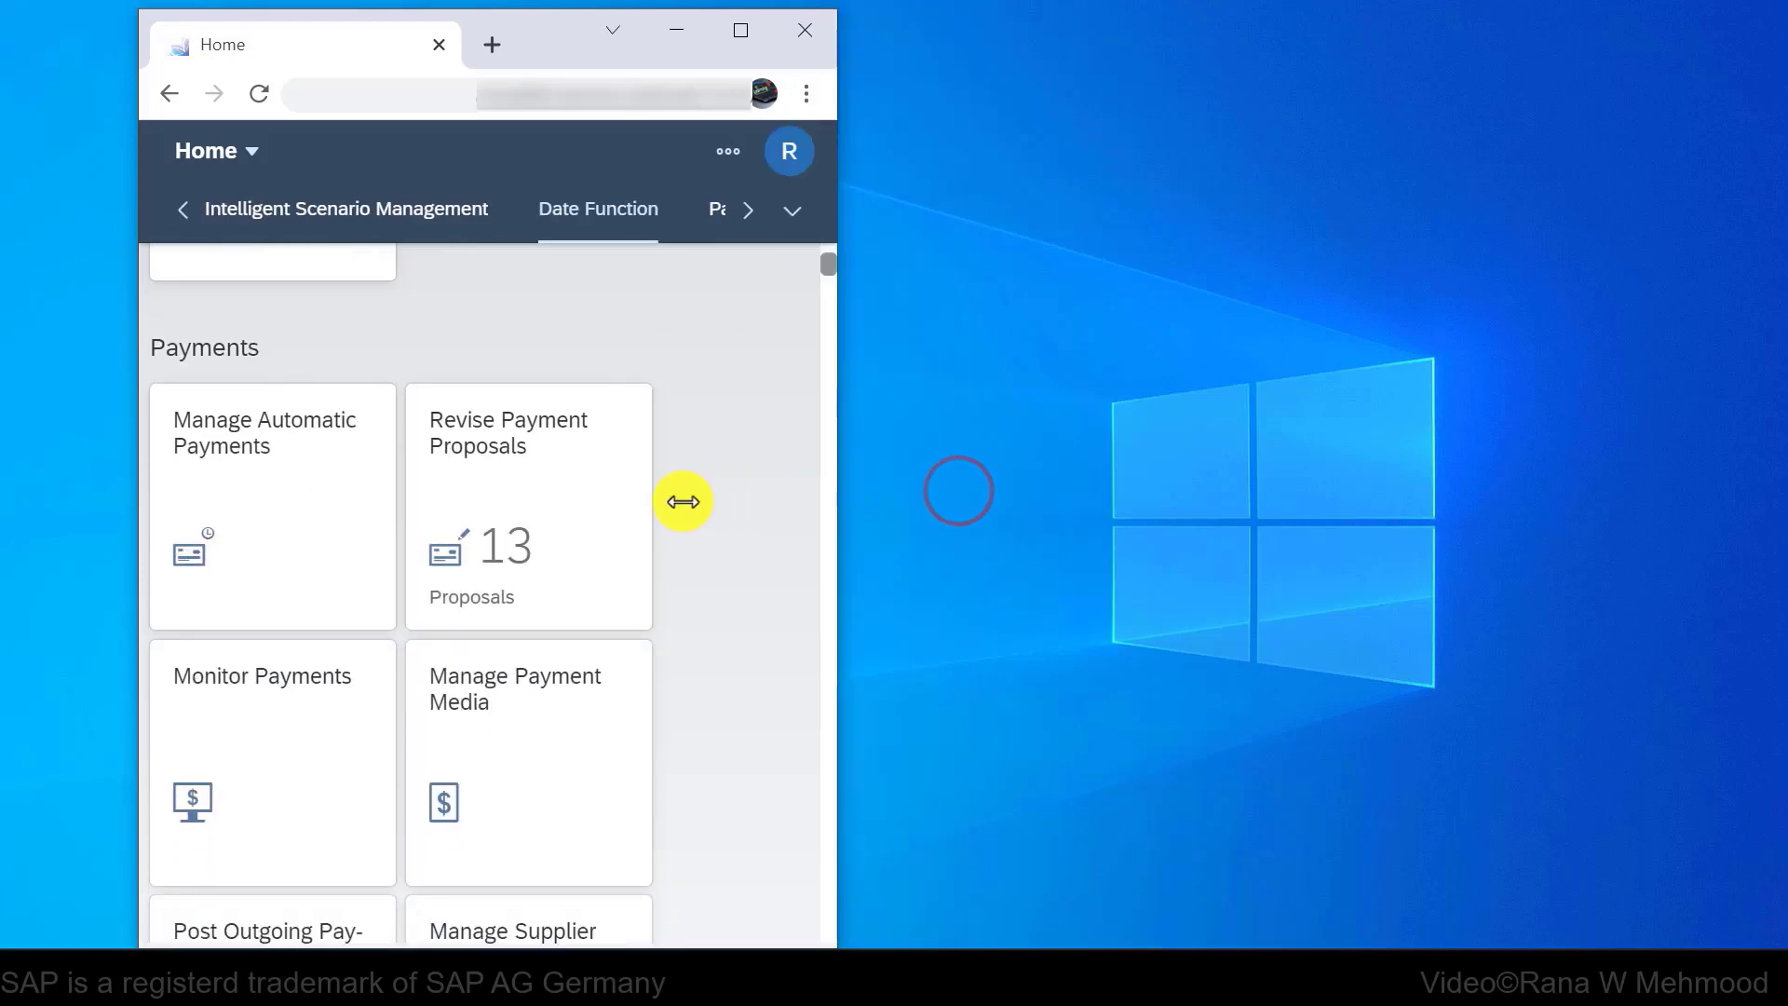
Move the narrowed window lower and scroll through the reflowed groups.
left_click_drag(471, 13, 535, 150)
scroll(622, 530, "down", 5)
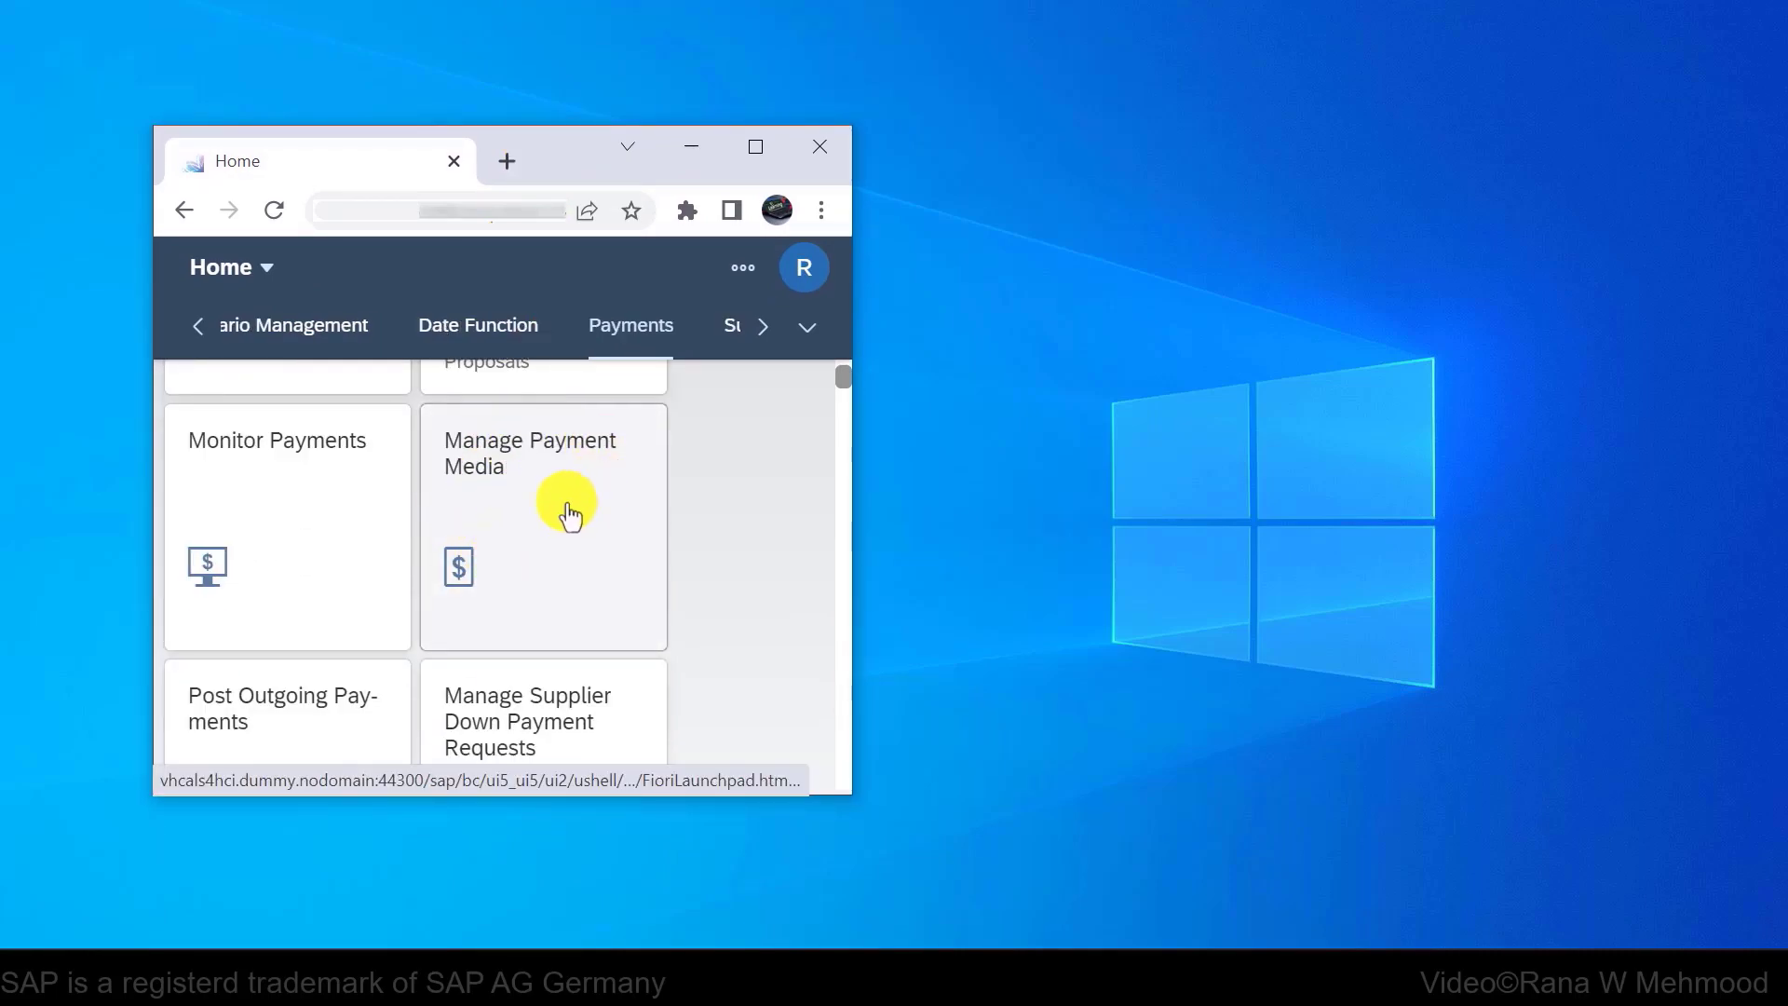
scroll(587, 507, "down", 8)
scroll(573, 503, "down", 6)
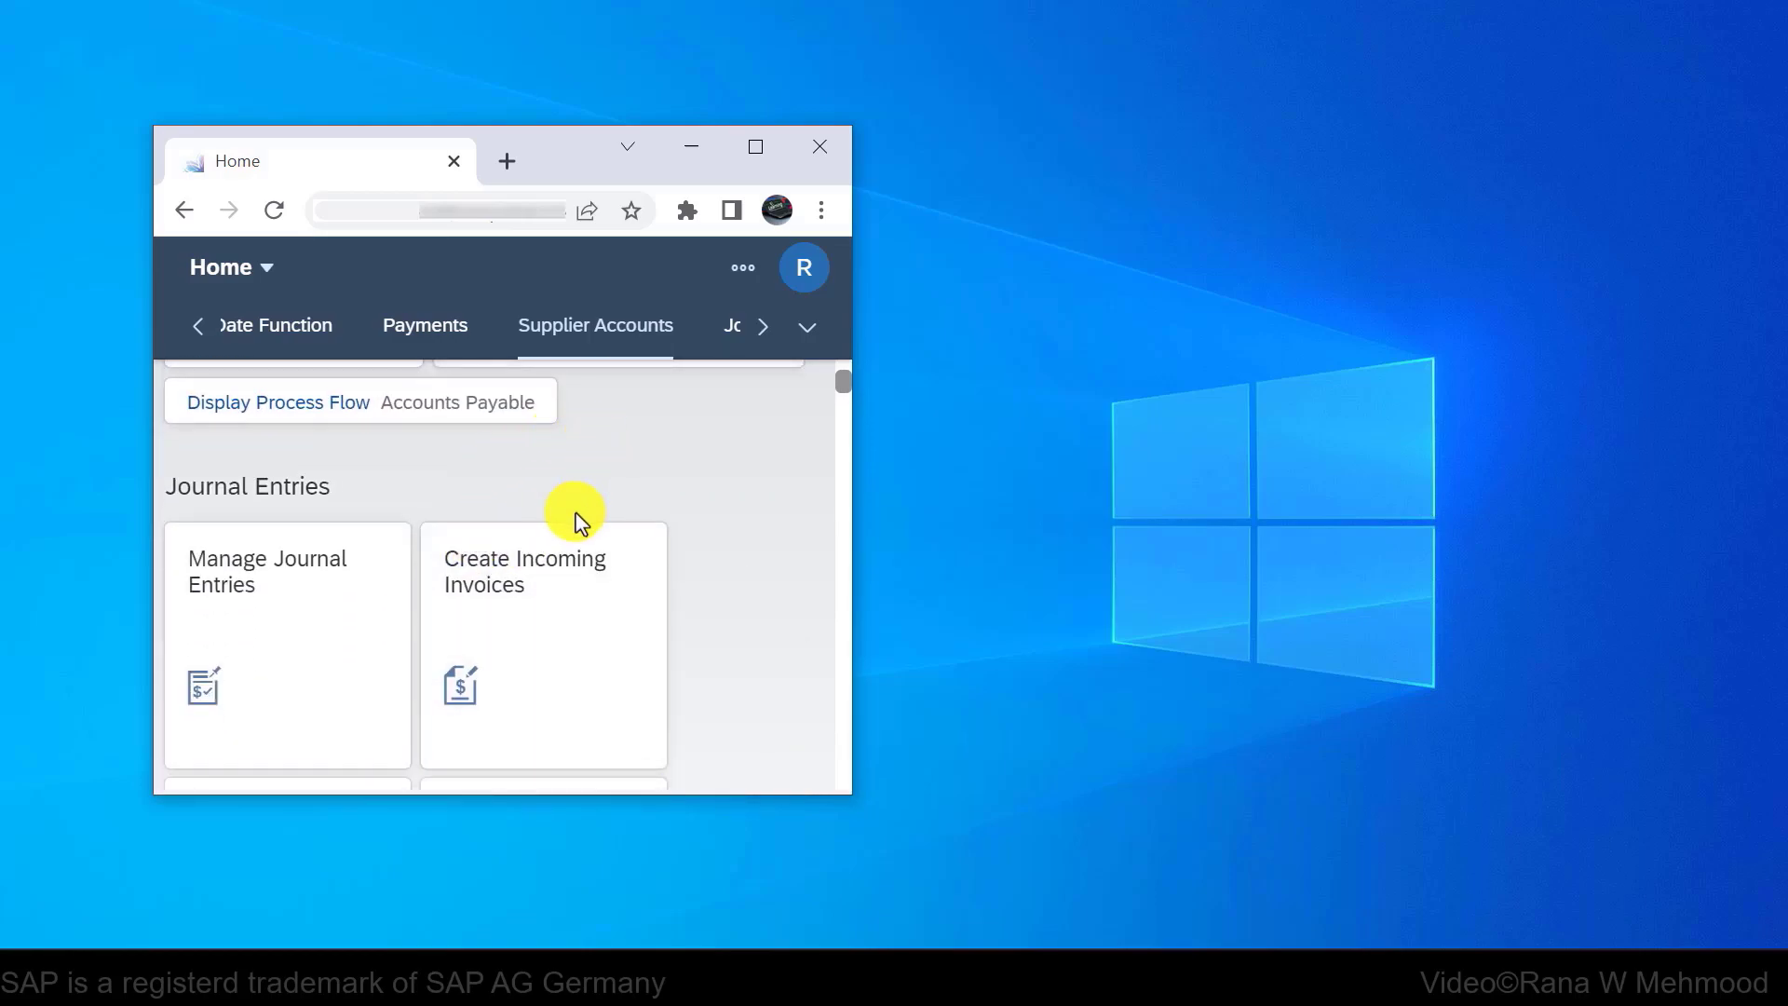
scroll(621, 493, "down", 1)
scroll(619, 484, "down", 3)
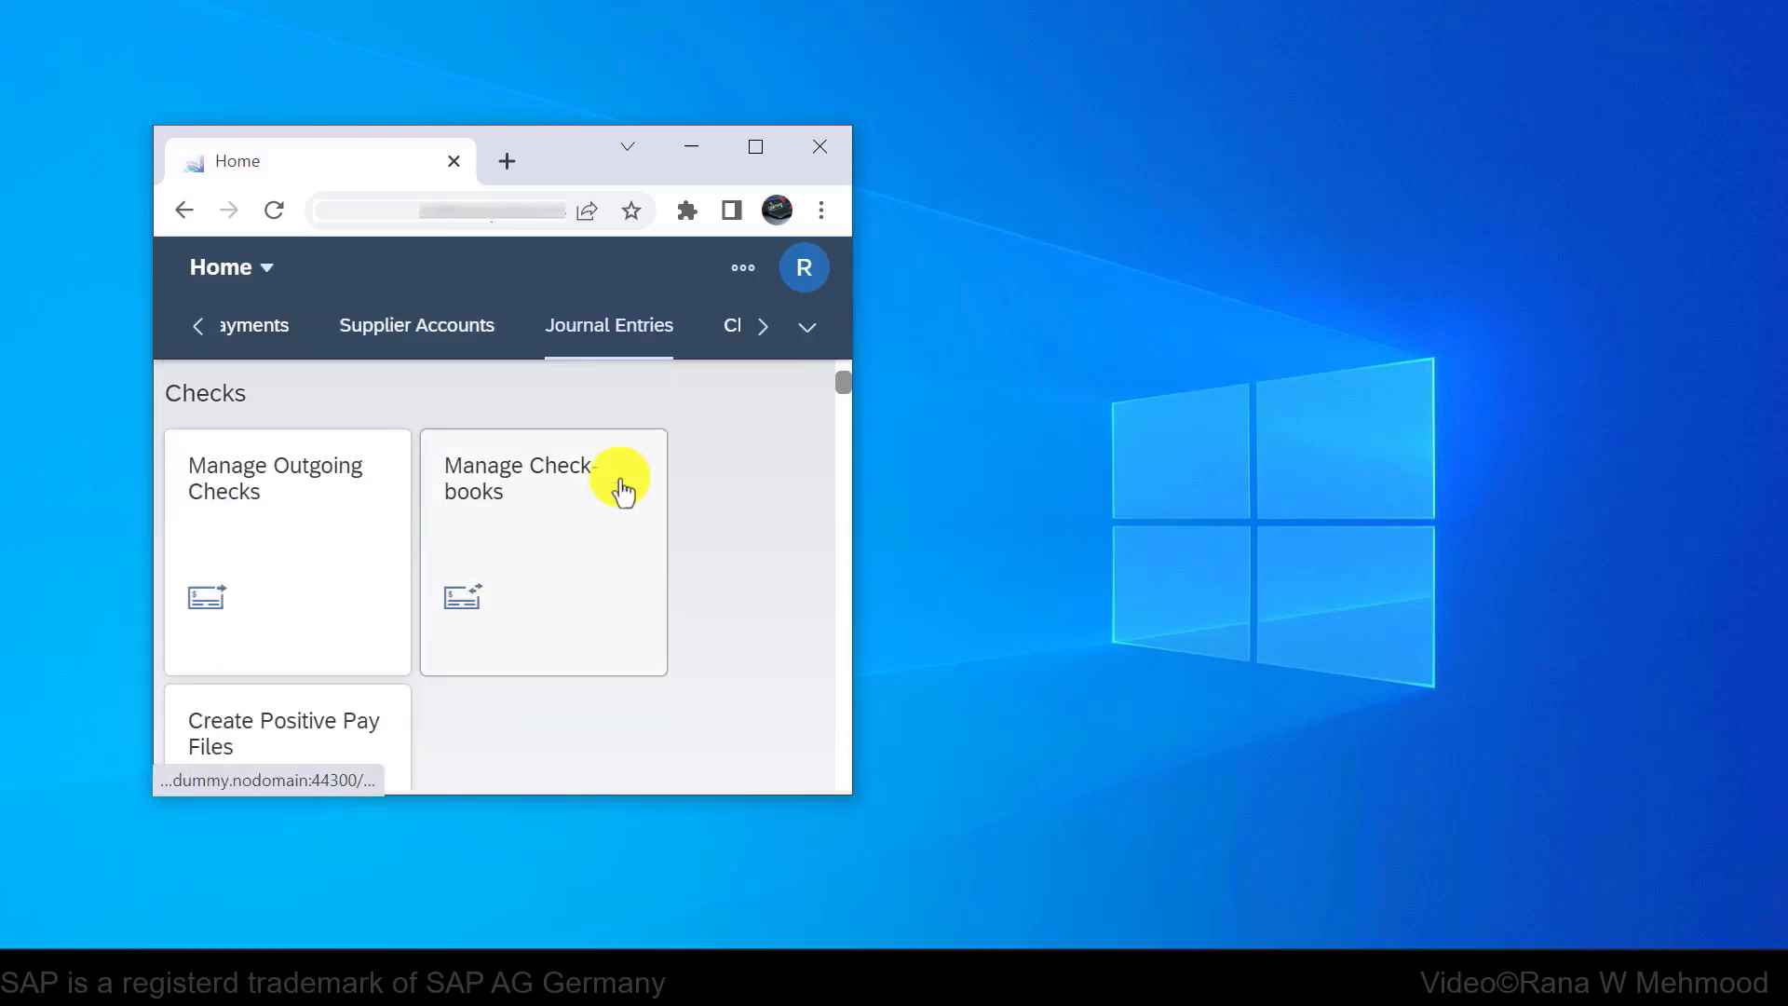
Open and close the anchor-bar overflow list of groups, then maximize the window.
left_click(806, 327)
scroll(657, 517, "down", 5)
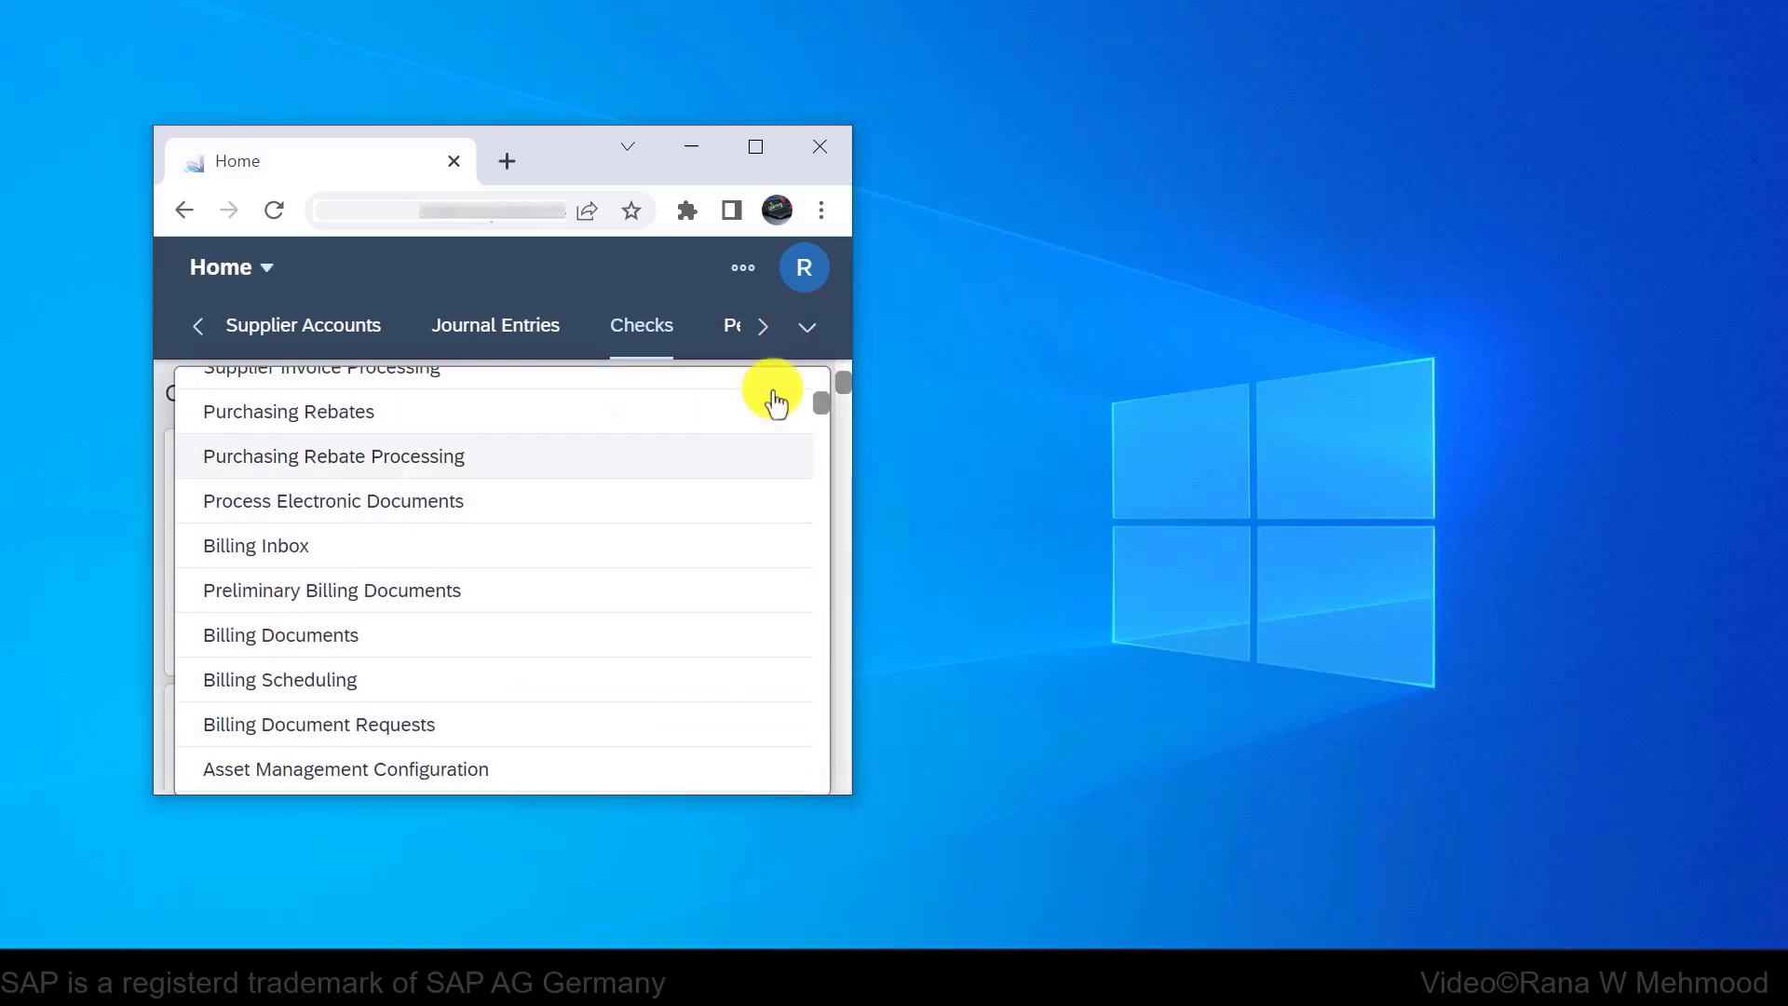
left_click(807, 326)
left_click(778, 160)
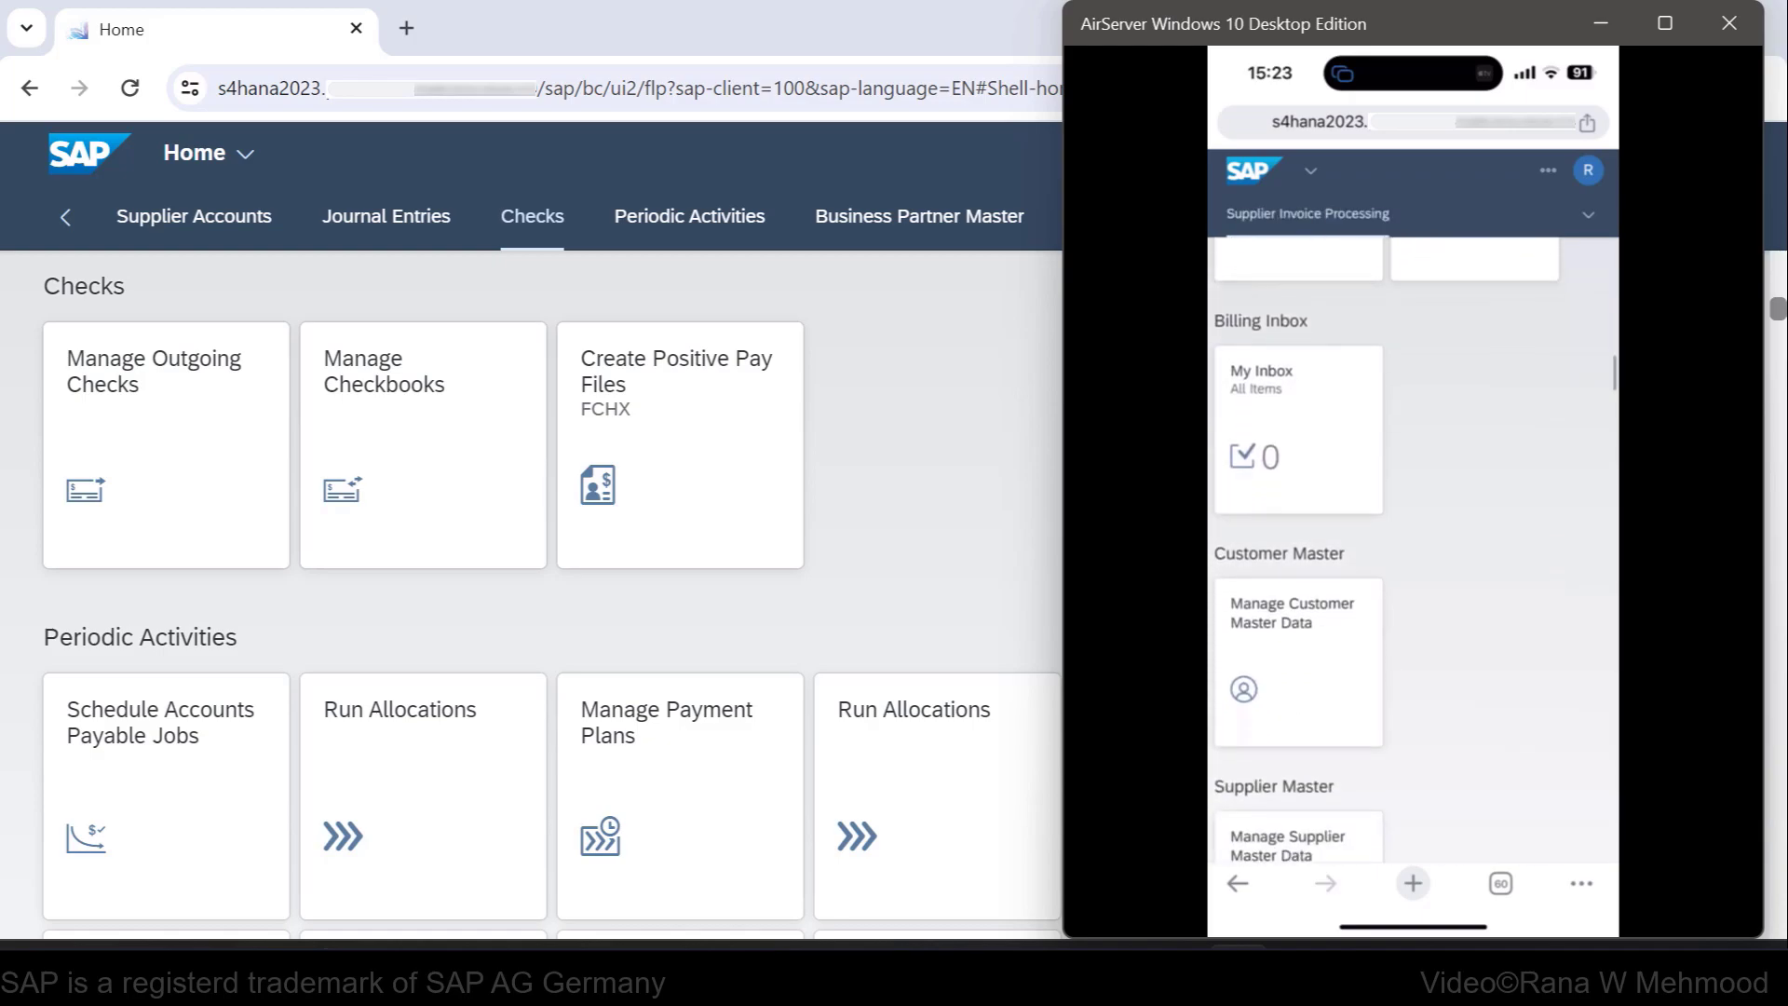
Return focus to the desktop launchpad page beside the mirrored phone view.
left_click(88, 255)
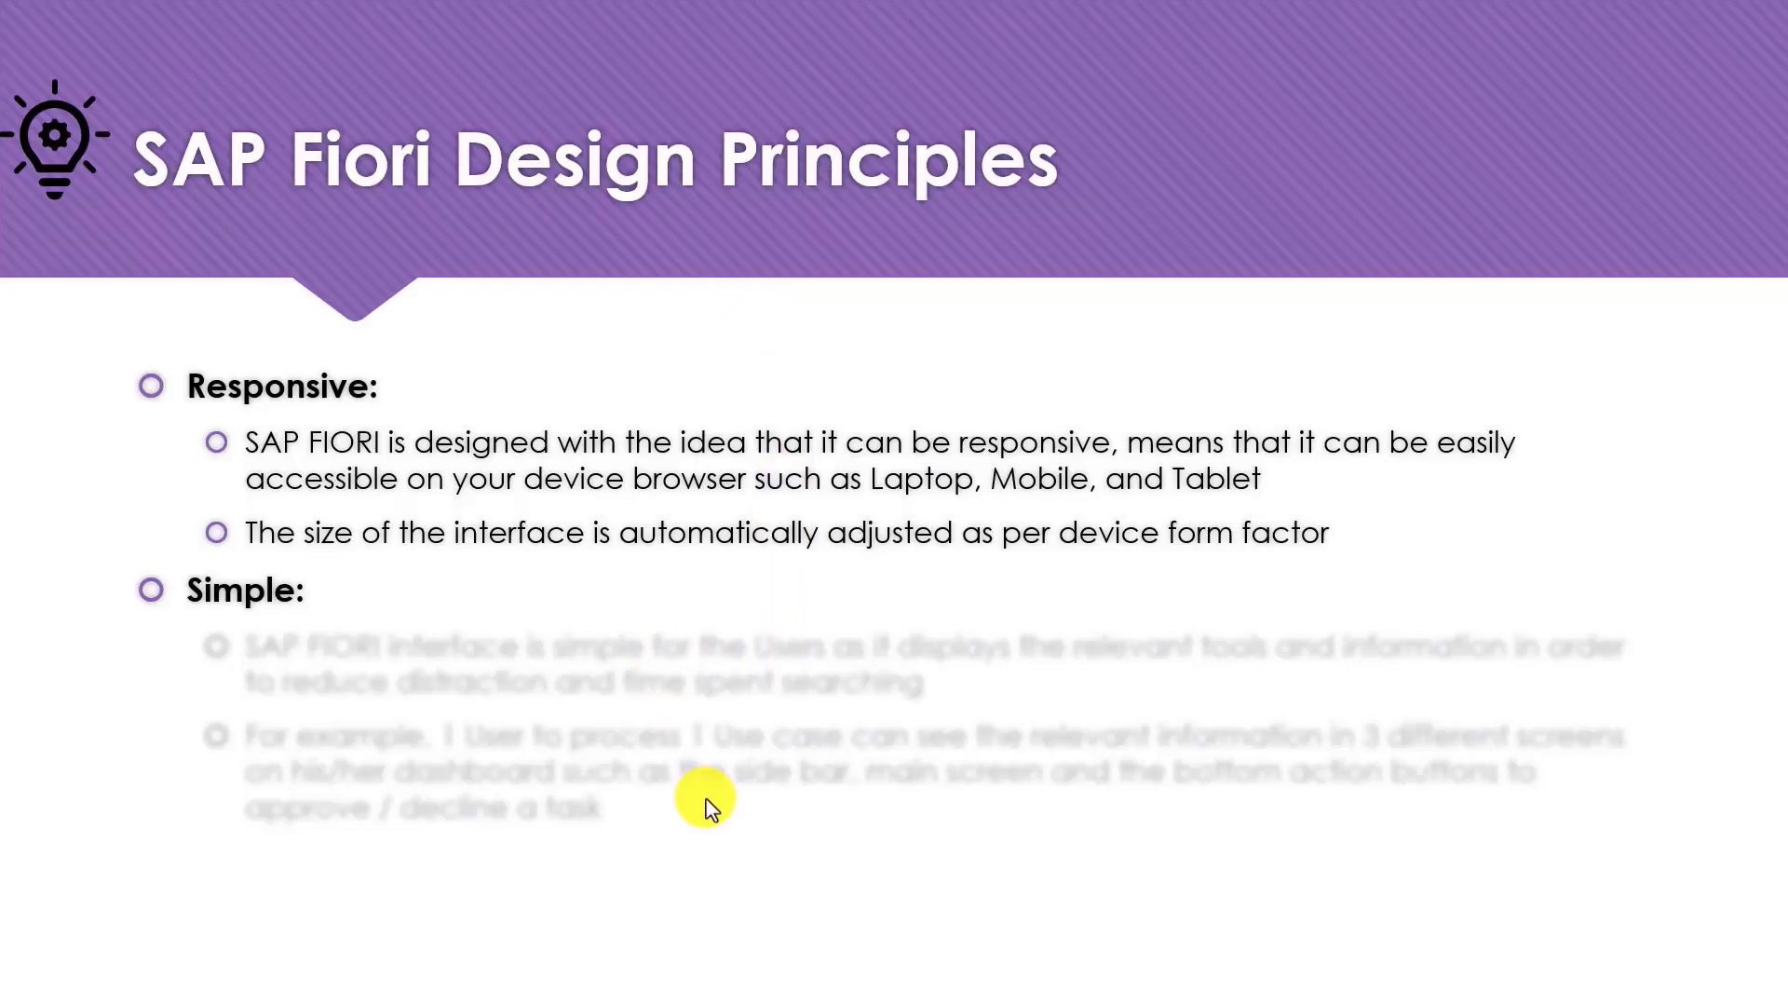
Reveal the remaining bullets on the Design Principles slide, including the Simple example.
left_click(571, 791)
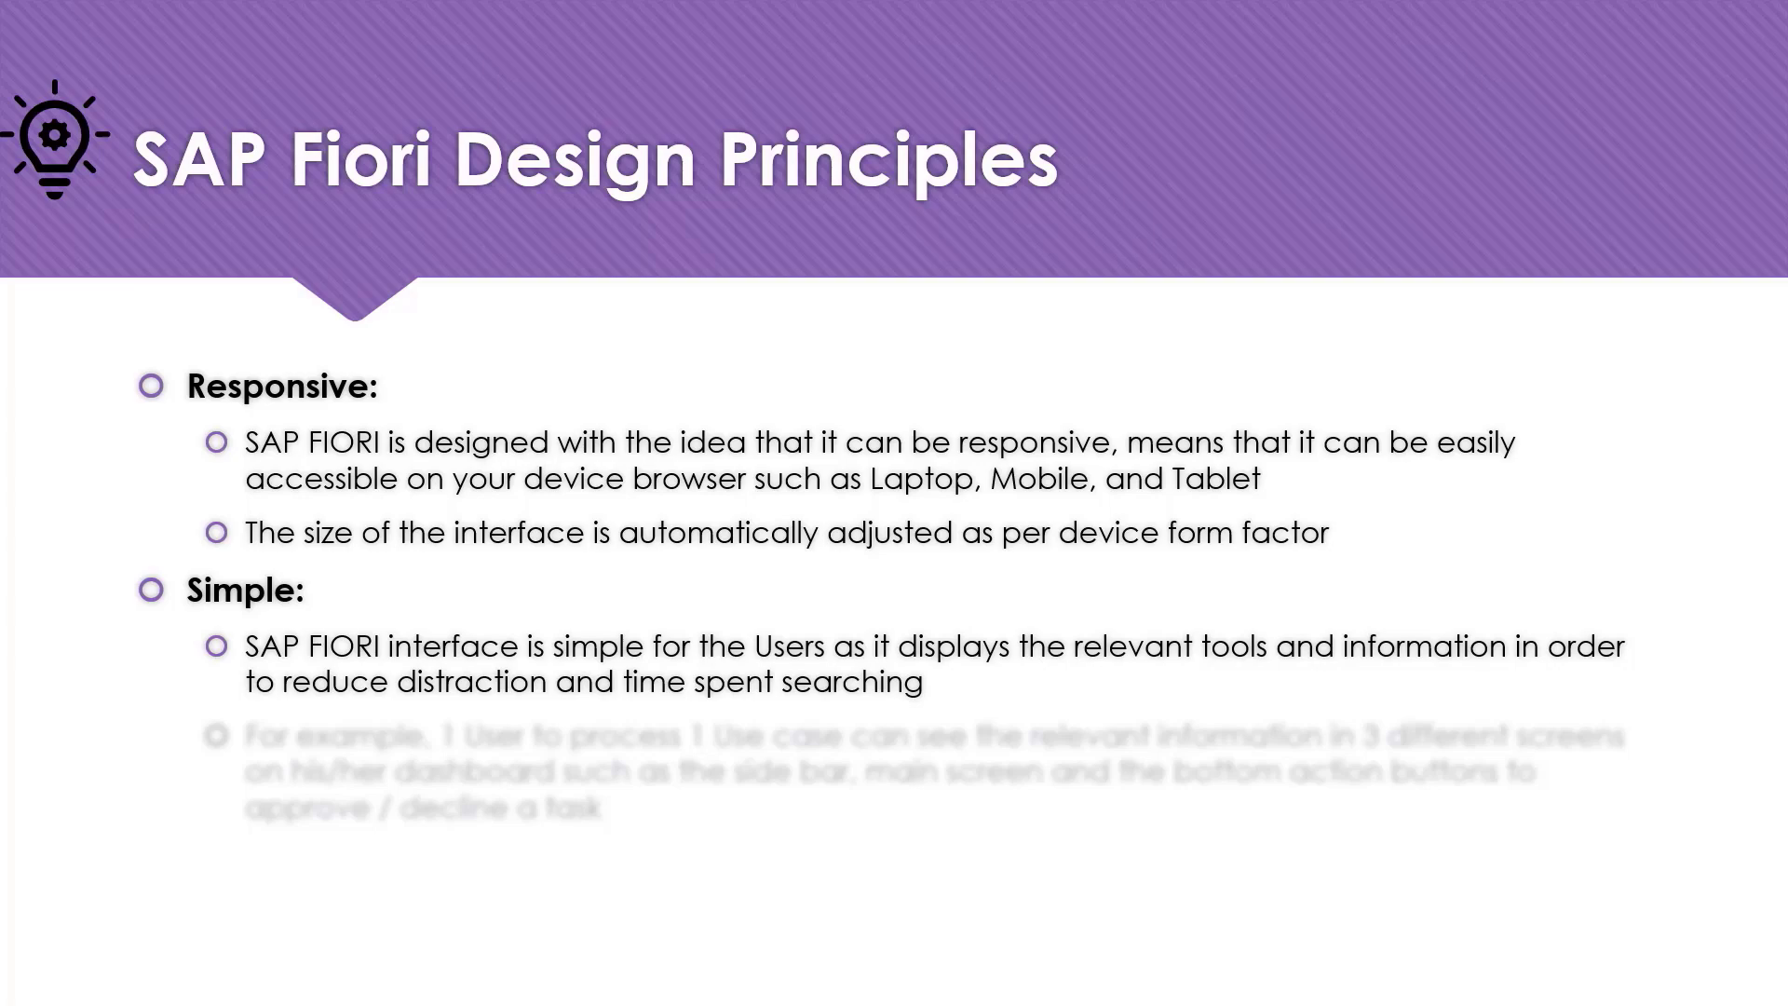
key("Right")
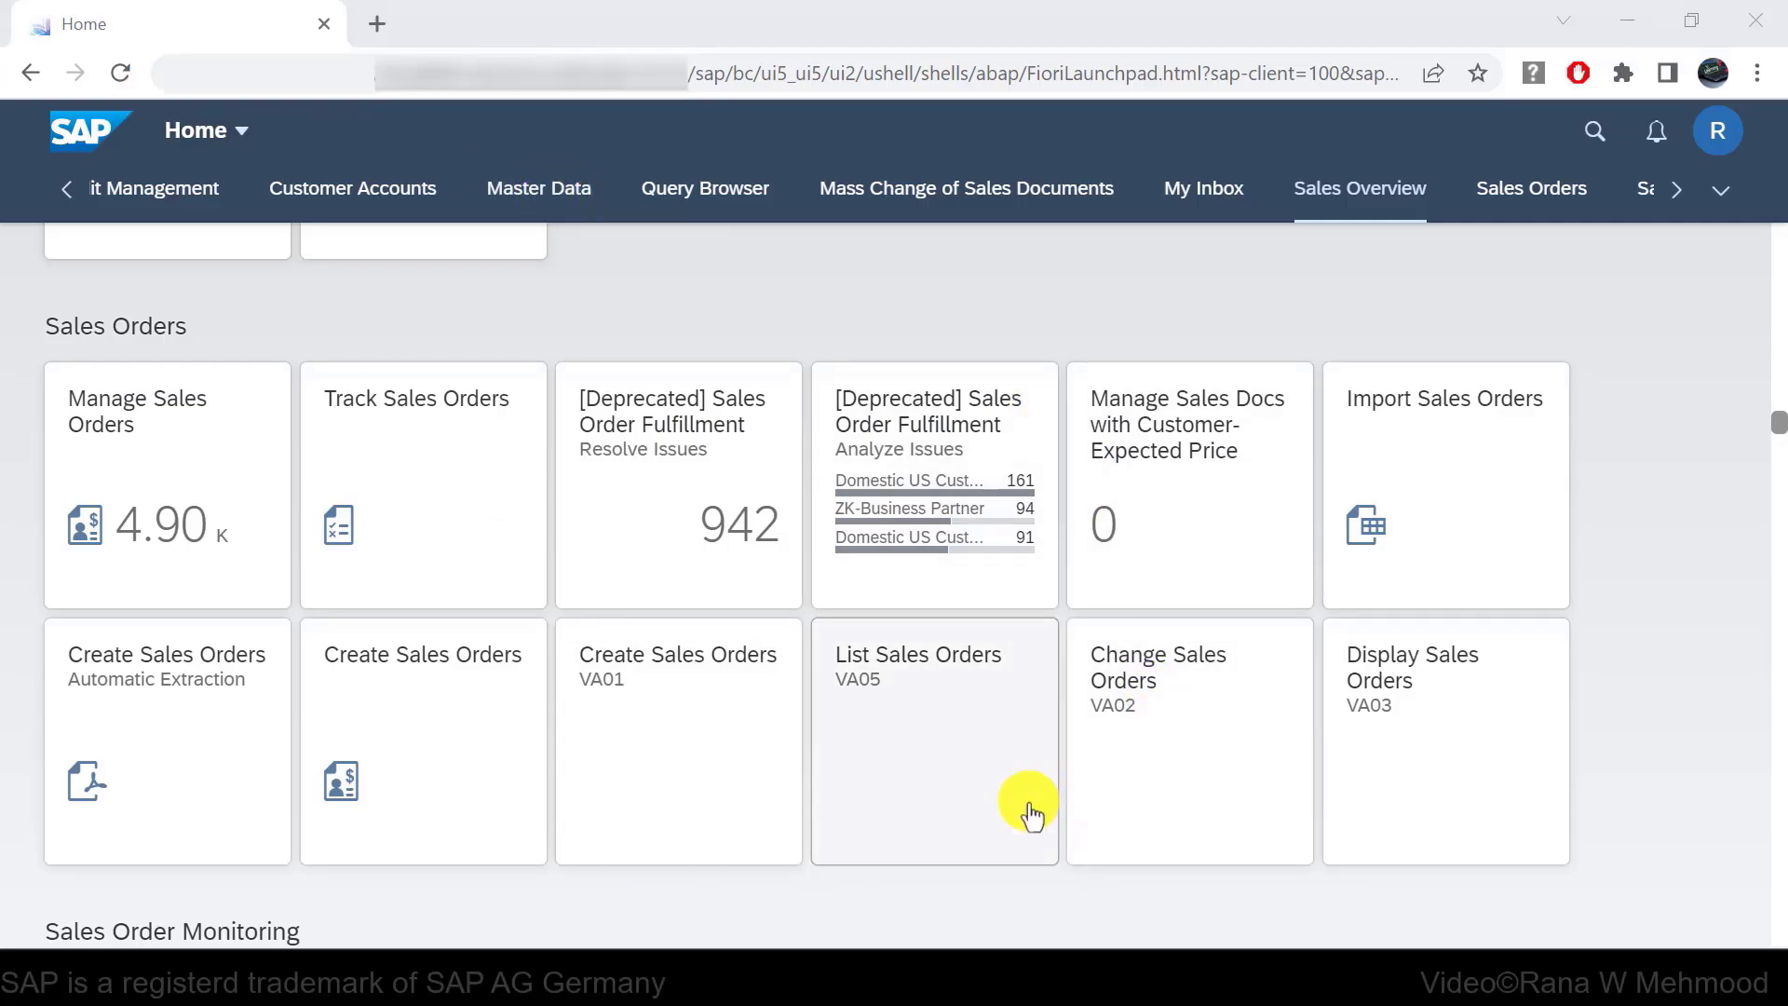
Open the Create Sales Orders VA01 app and show, then hide, its additional GUI commands.
left_click(739, 709)
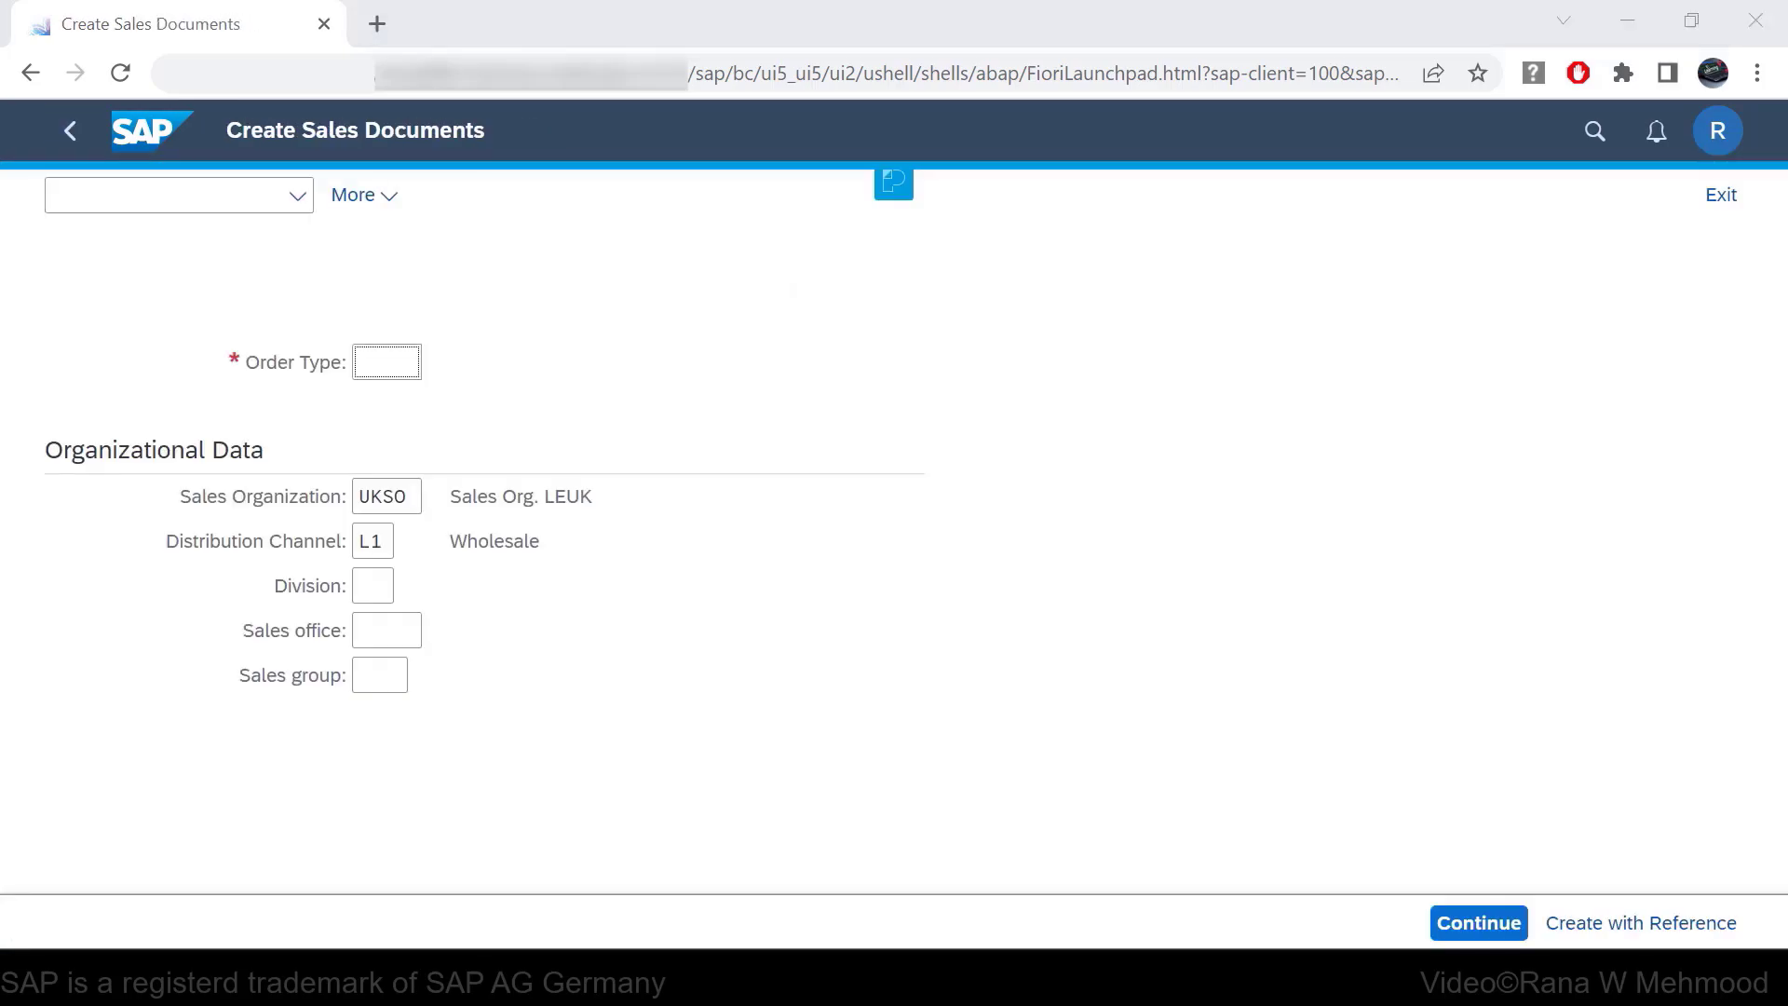
left_click(372, 196)
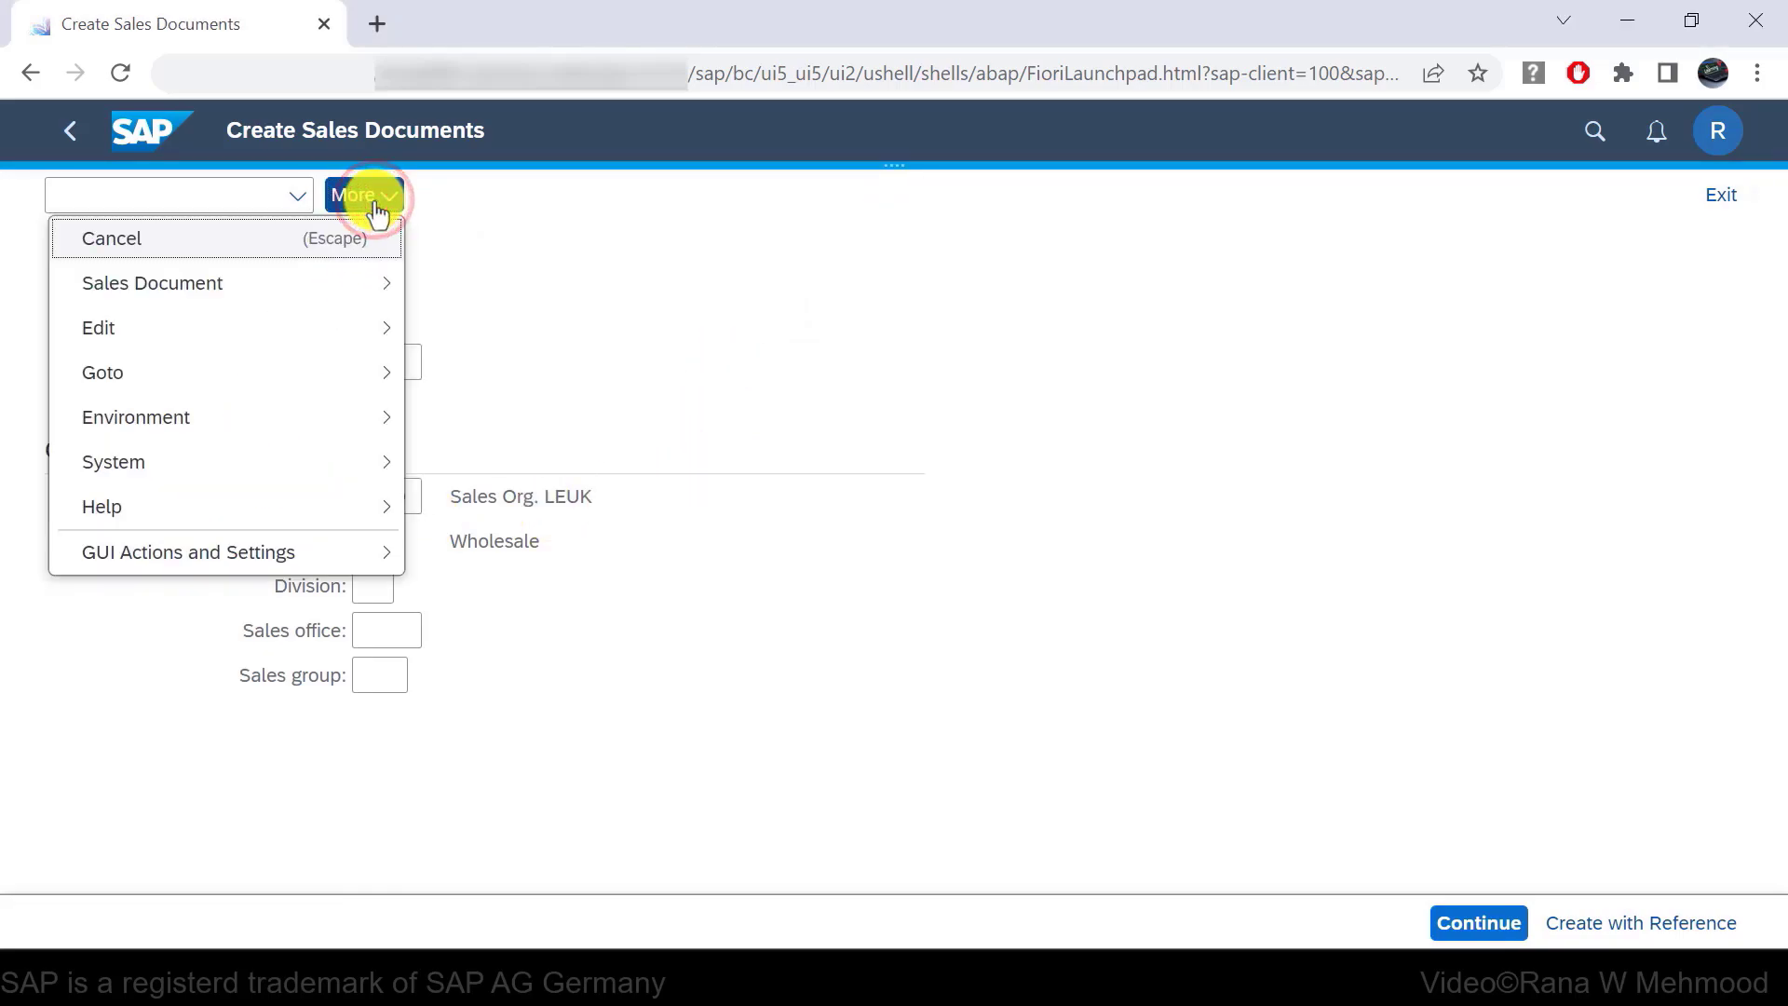
left_click(371, 196)
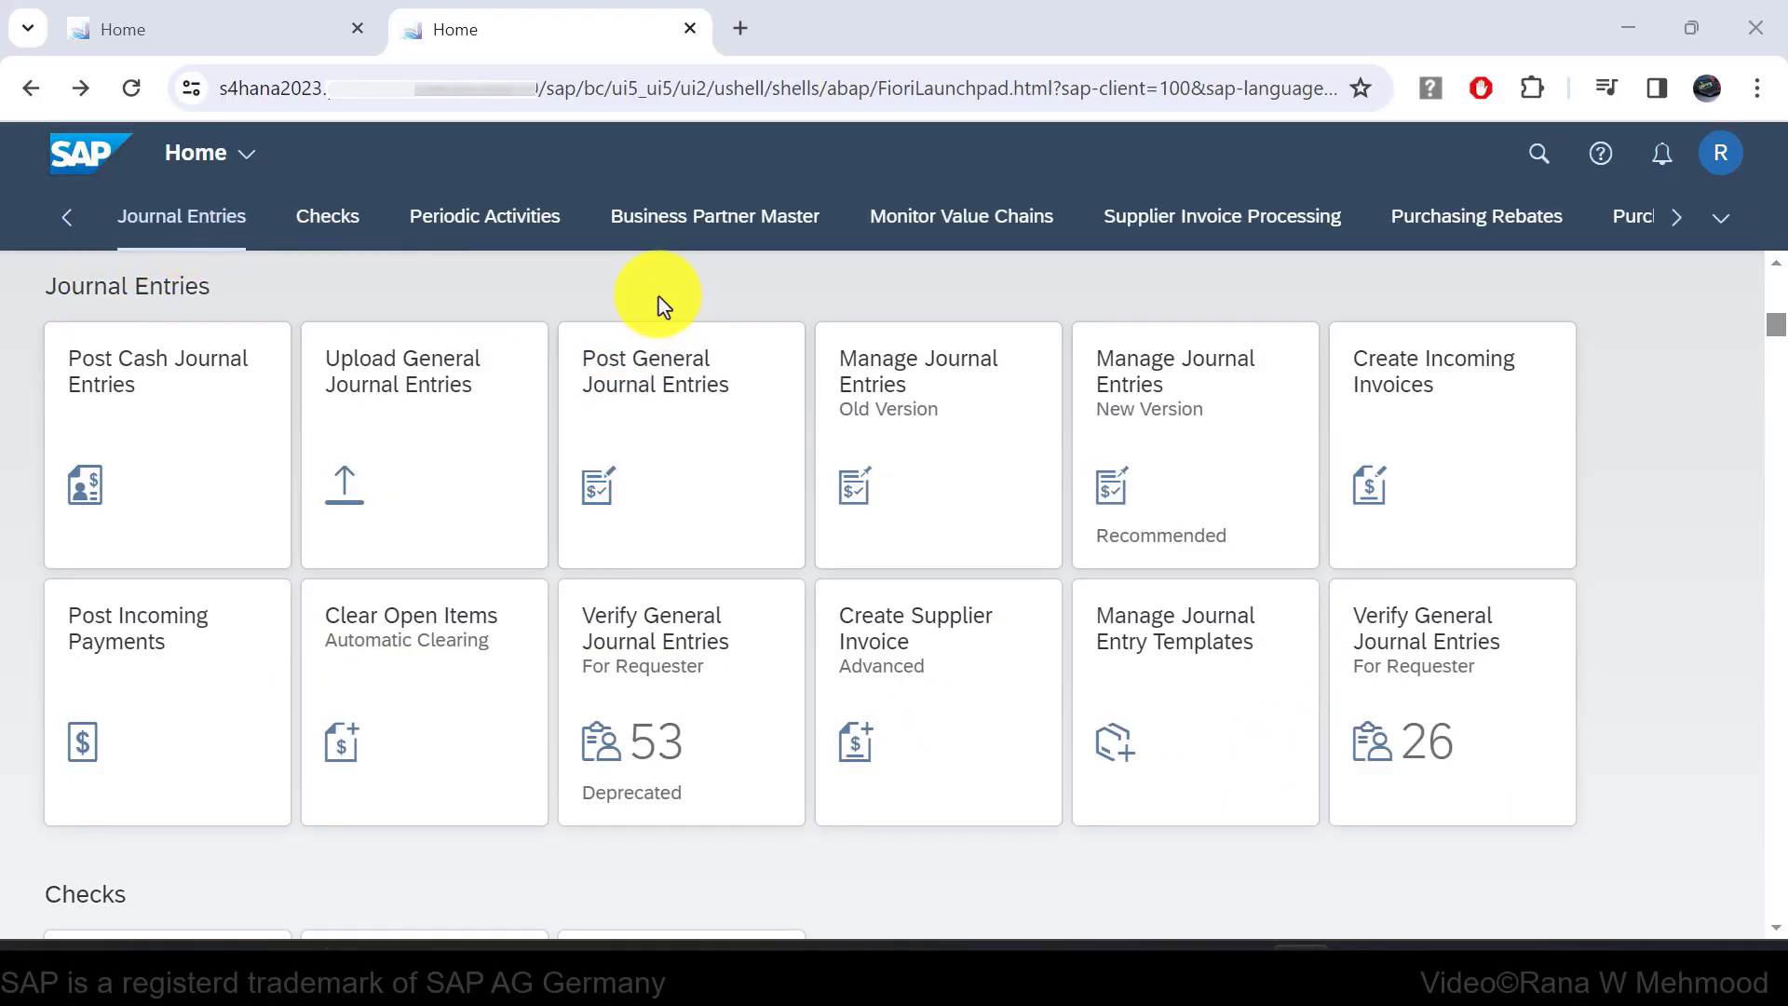
Open Post General Journal Entries, then open the launchpad Home in a new third tab.
left_click(663, 438)
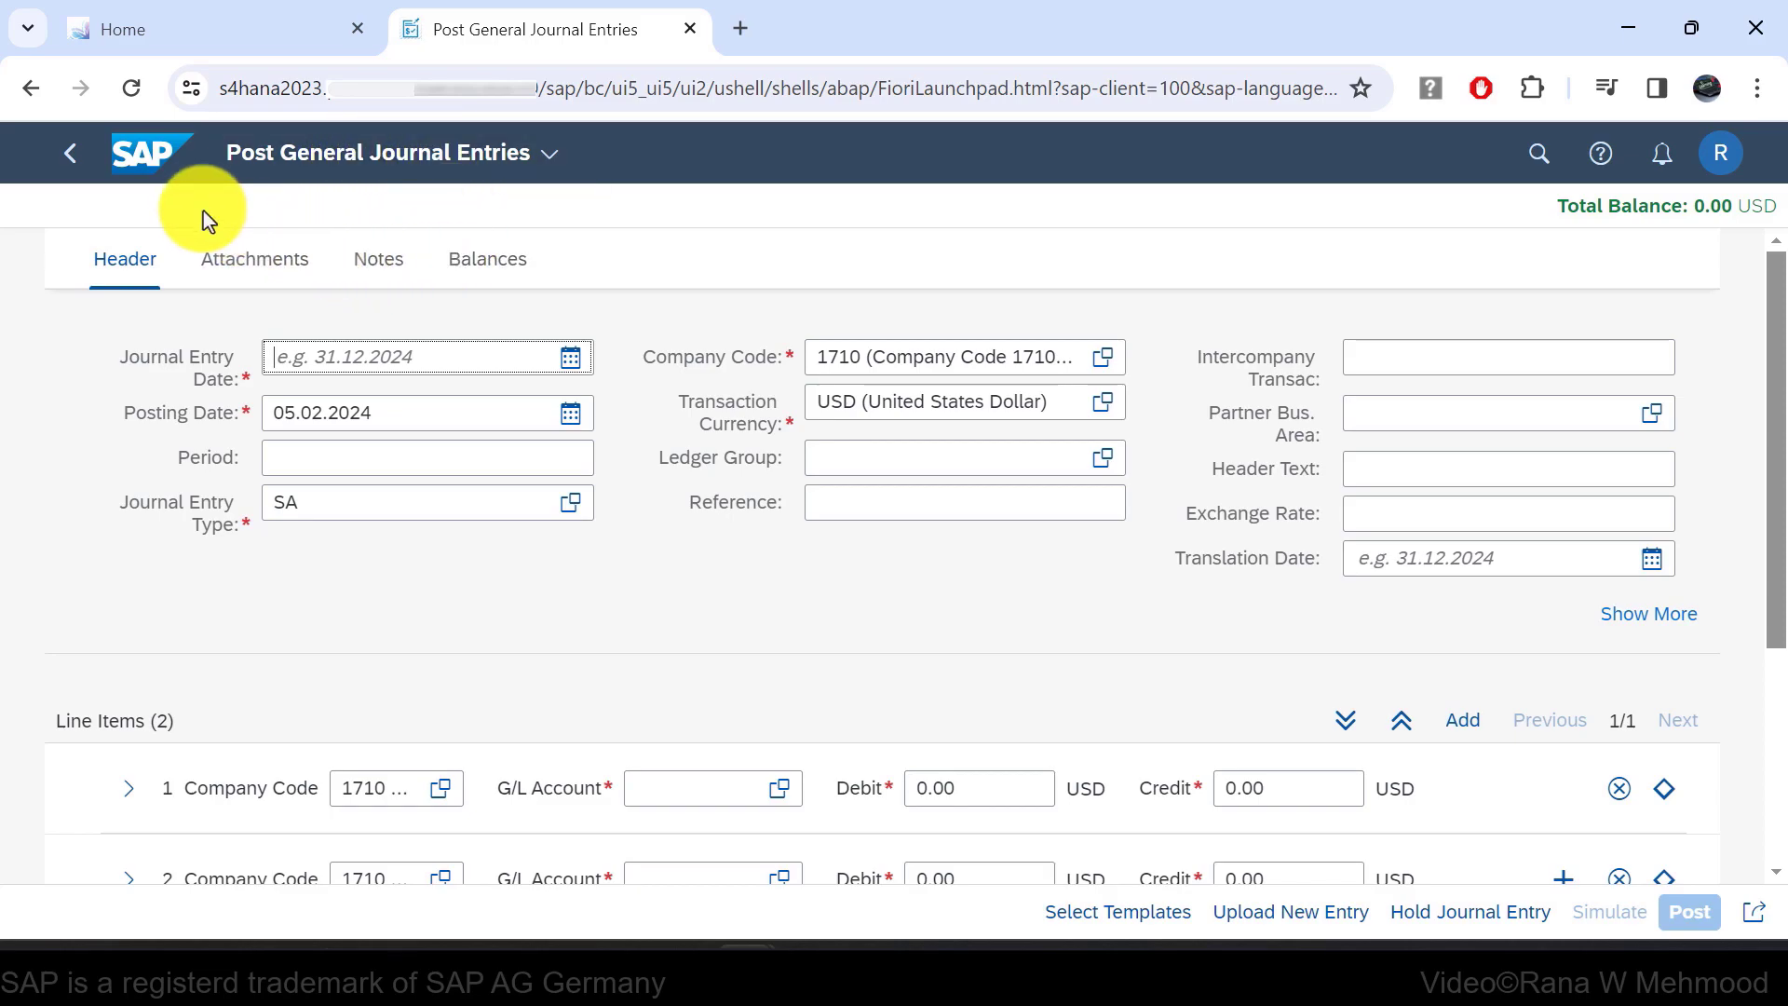
right_click(159, 175)
left_click(189, 189)
left_click(763, 42)
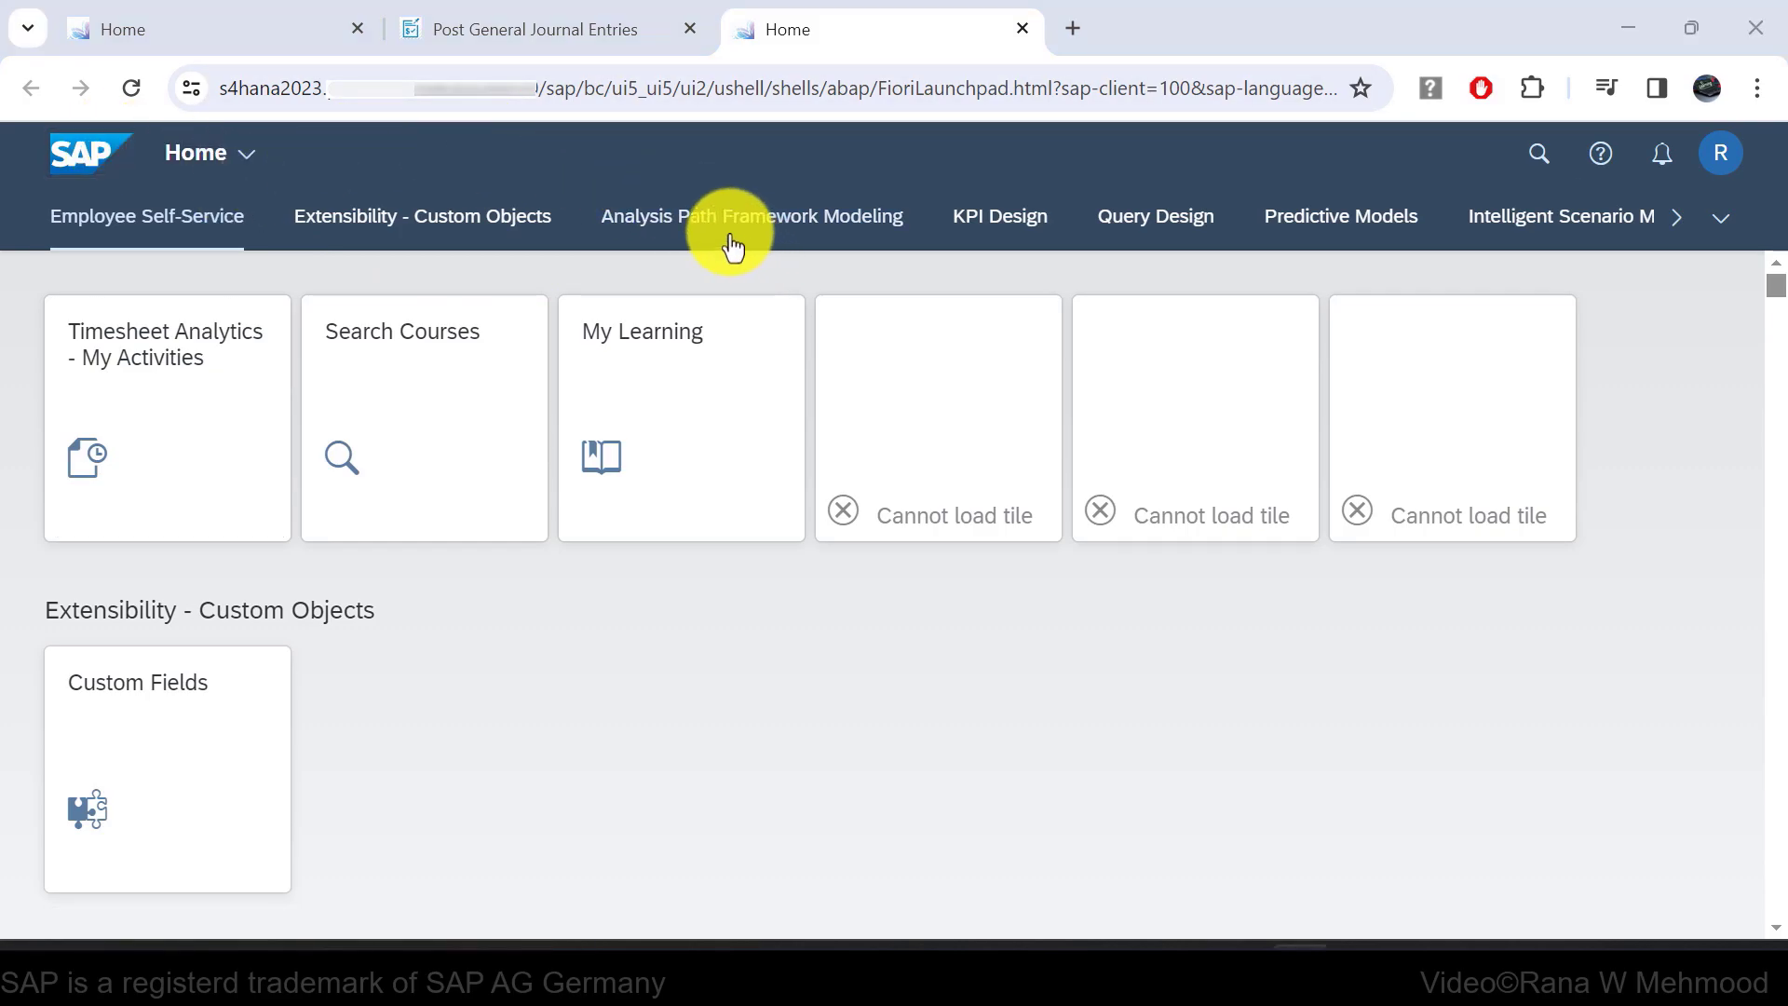
Show the profile menu on the Home tab with its Edit Home Page option.
left_click(577, 49)
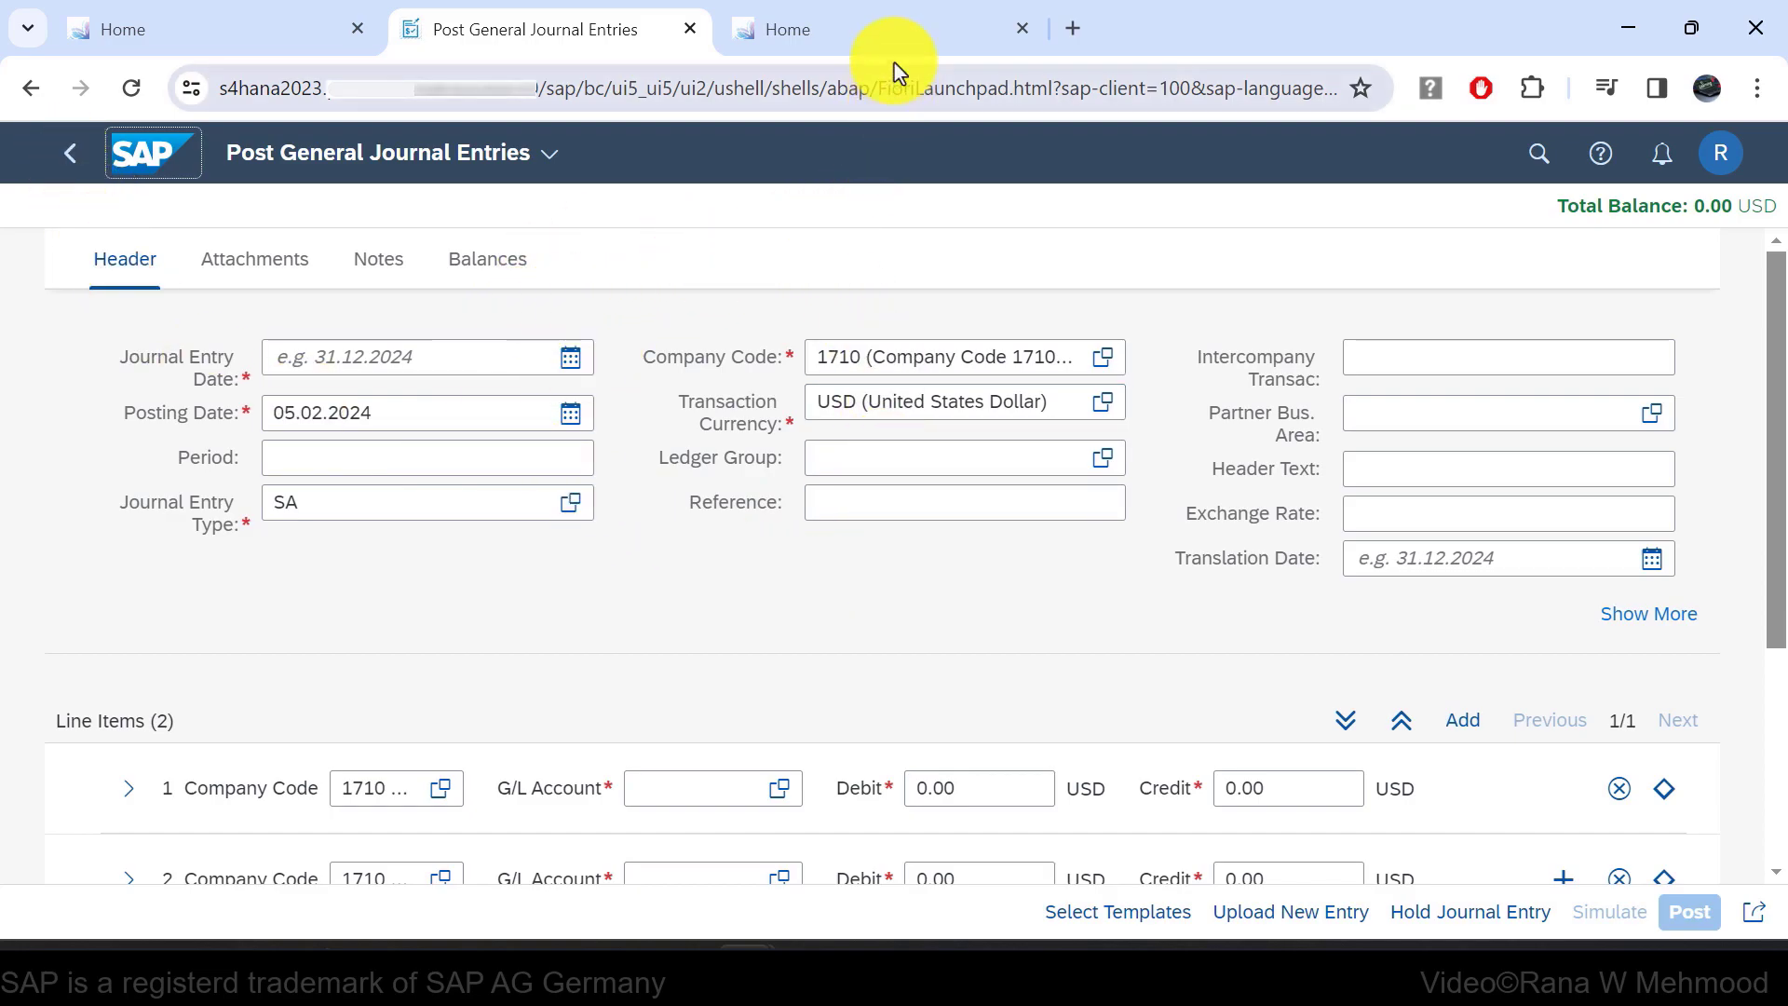
left_click(886, 28)
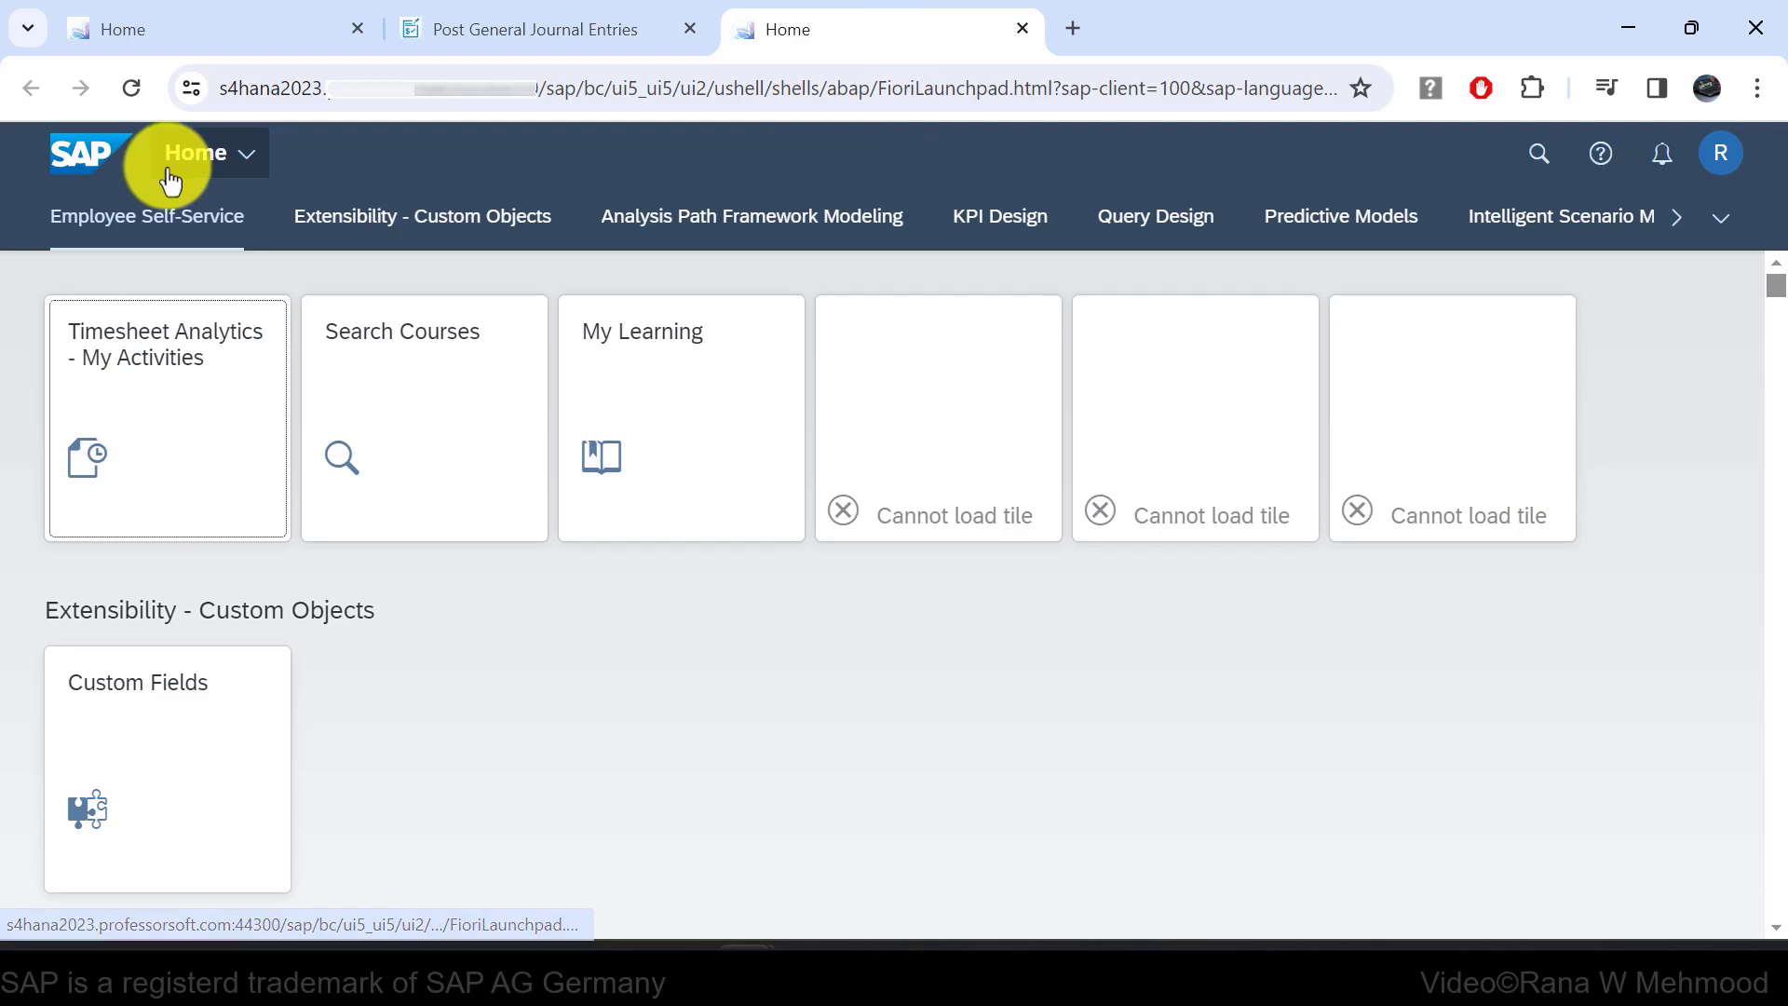
left_click(1720, 168)
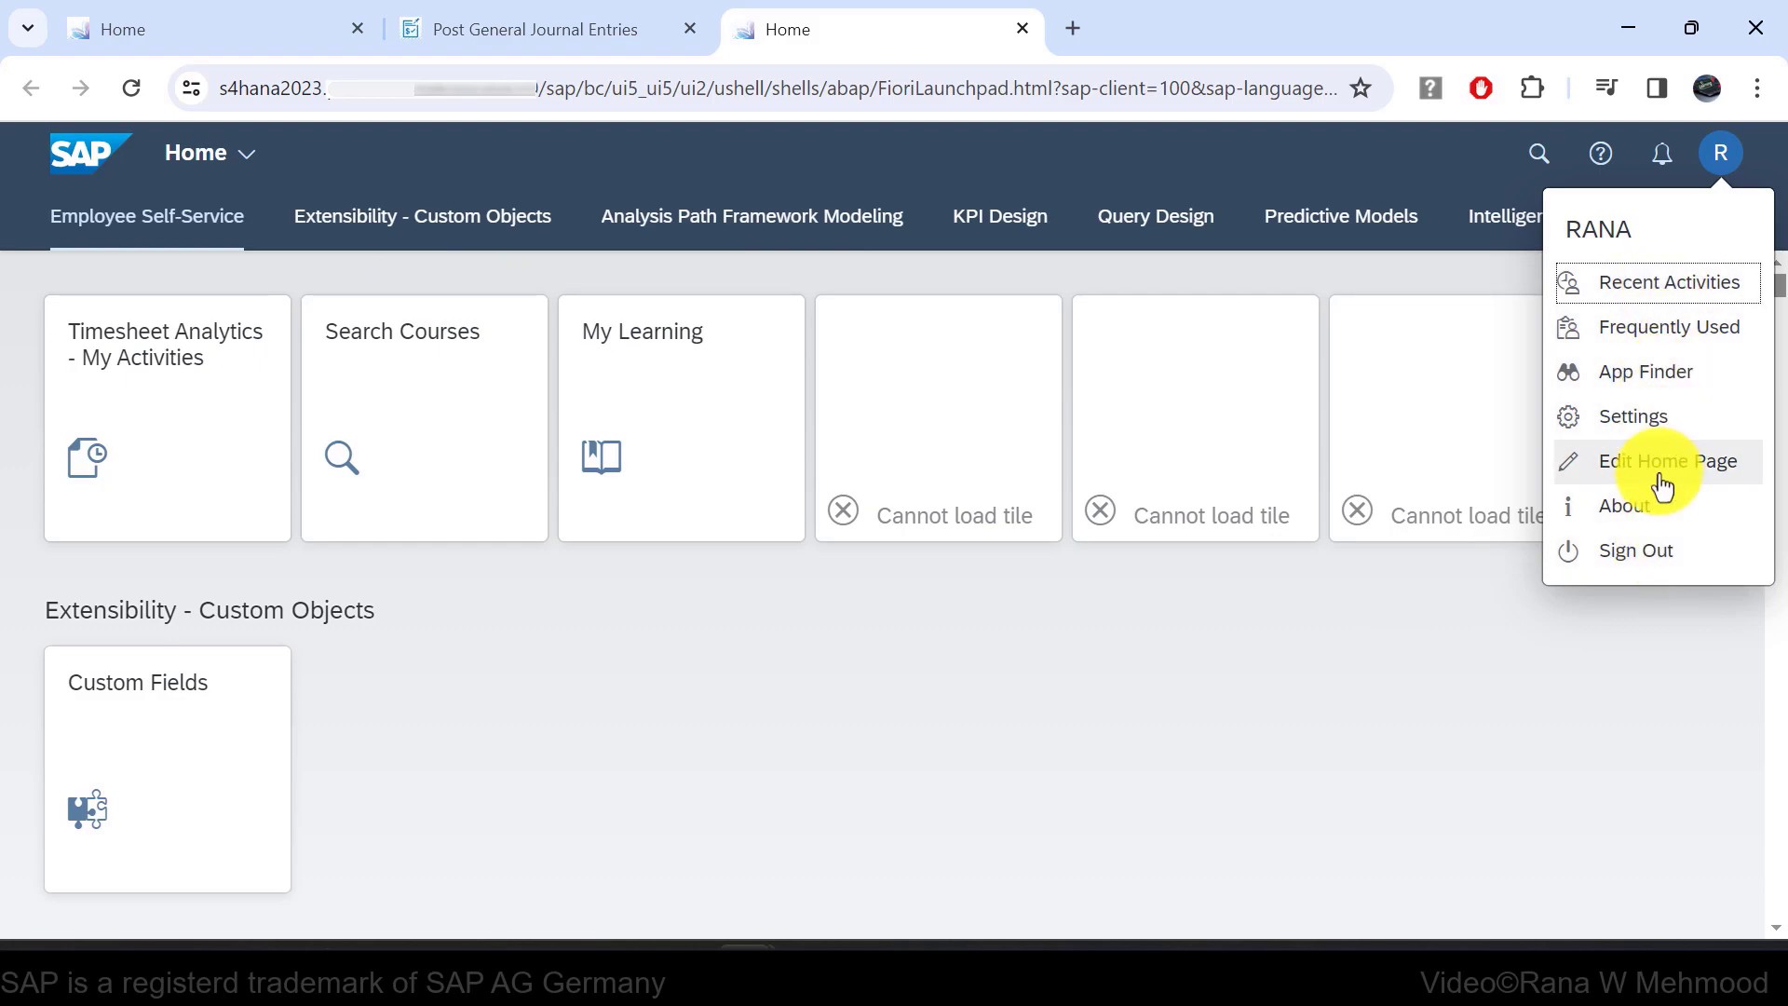
Compare the journal app's profile menu, showing Adapt UI, with Home's, then dismiss it.
left_click(610, 48)
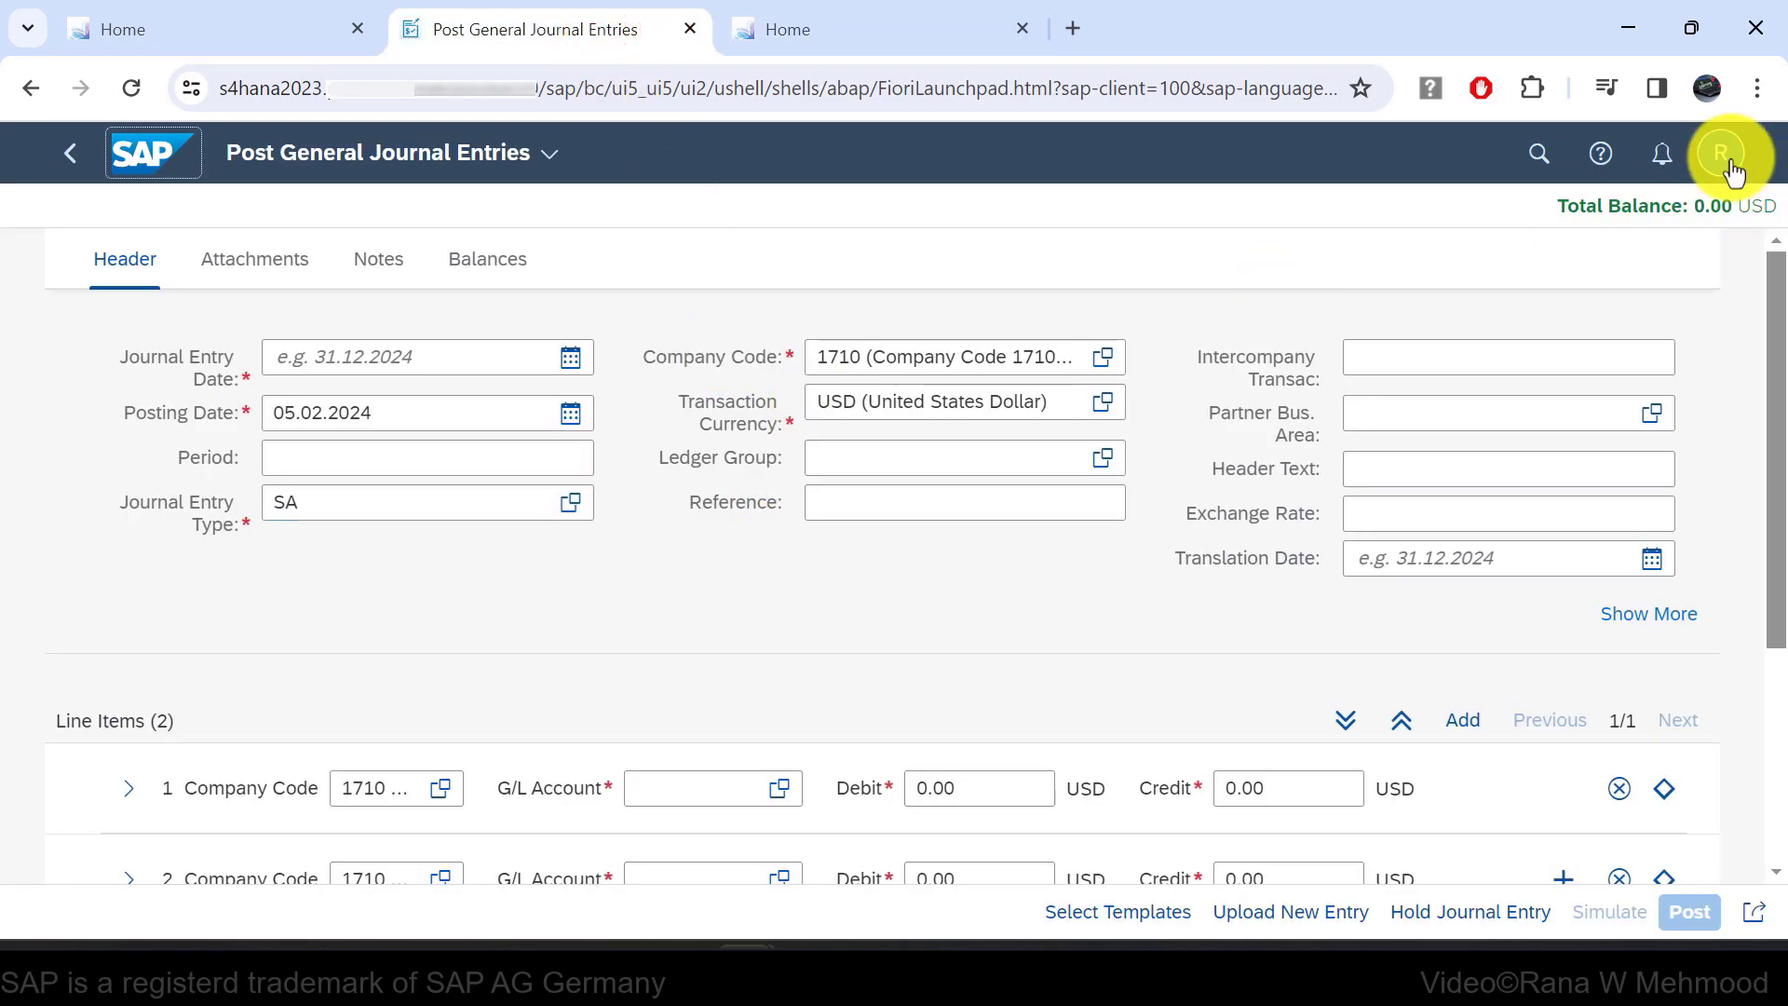
left_click(1720, 151)
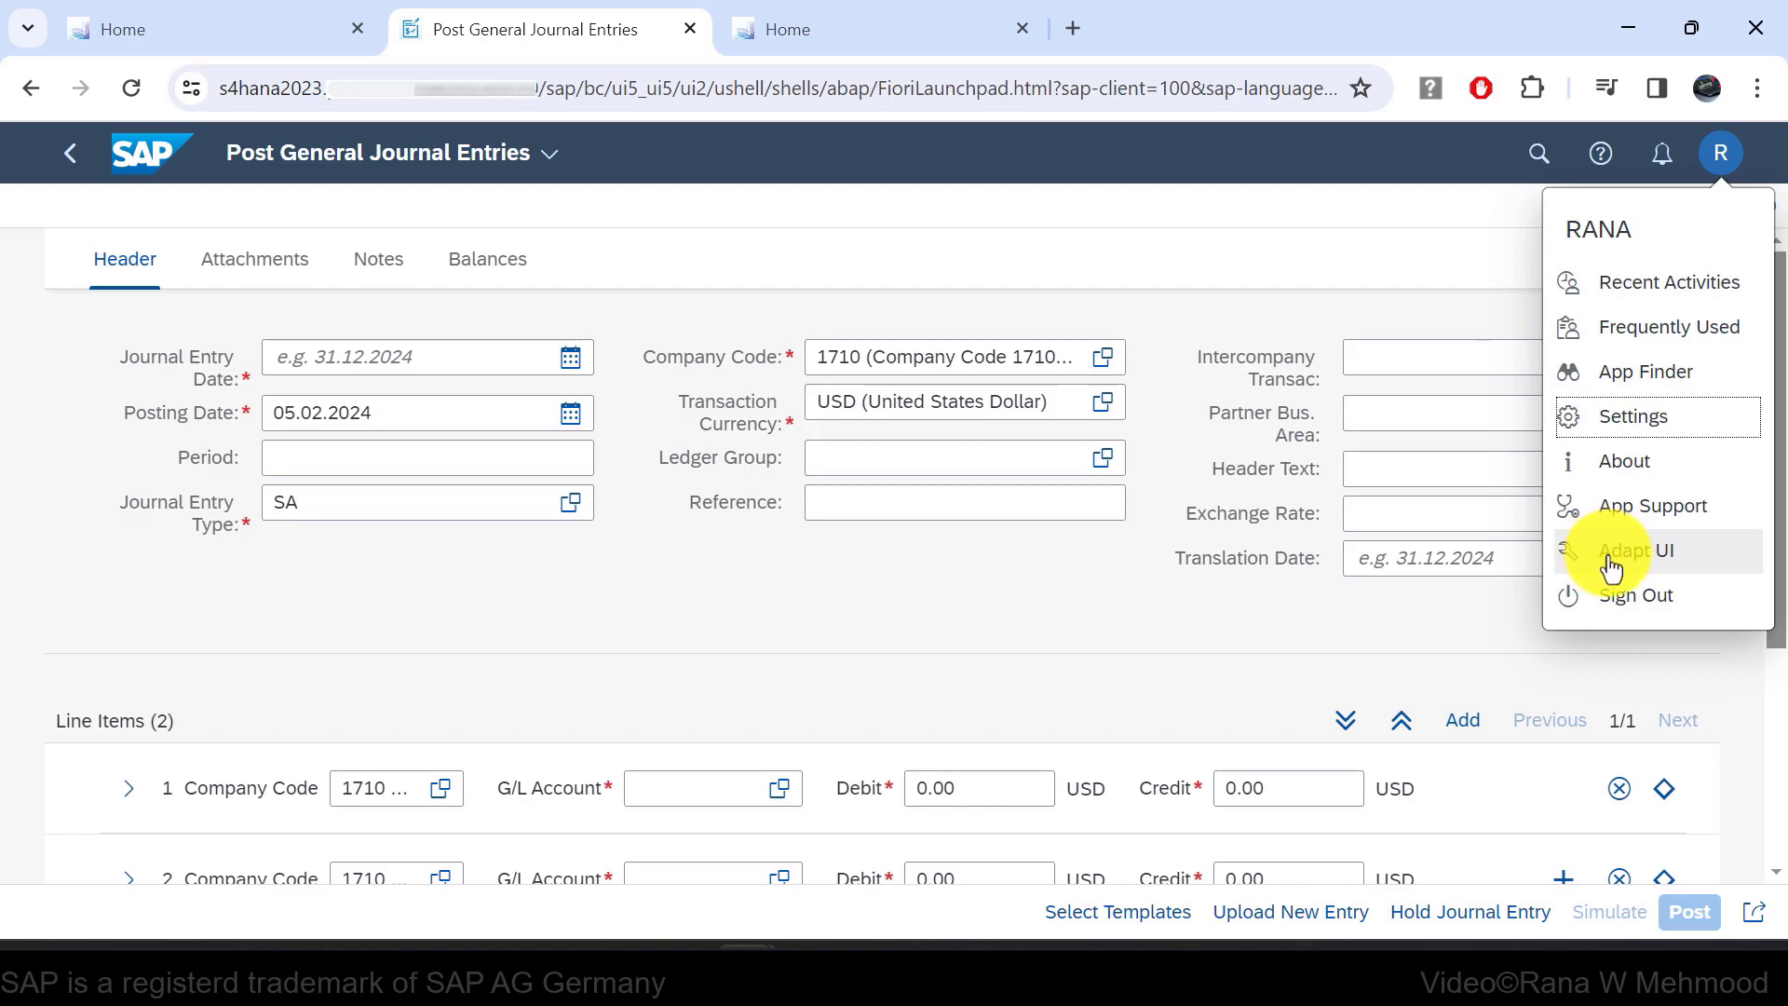
left_click(938, 36)
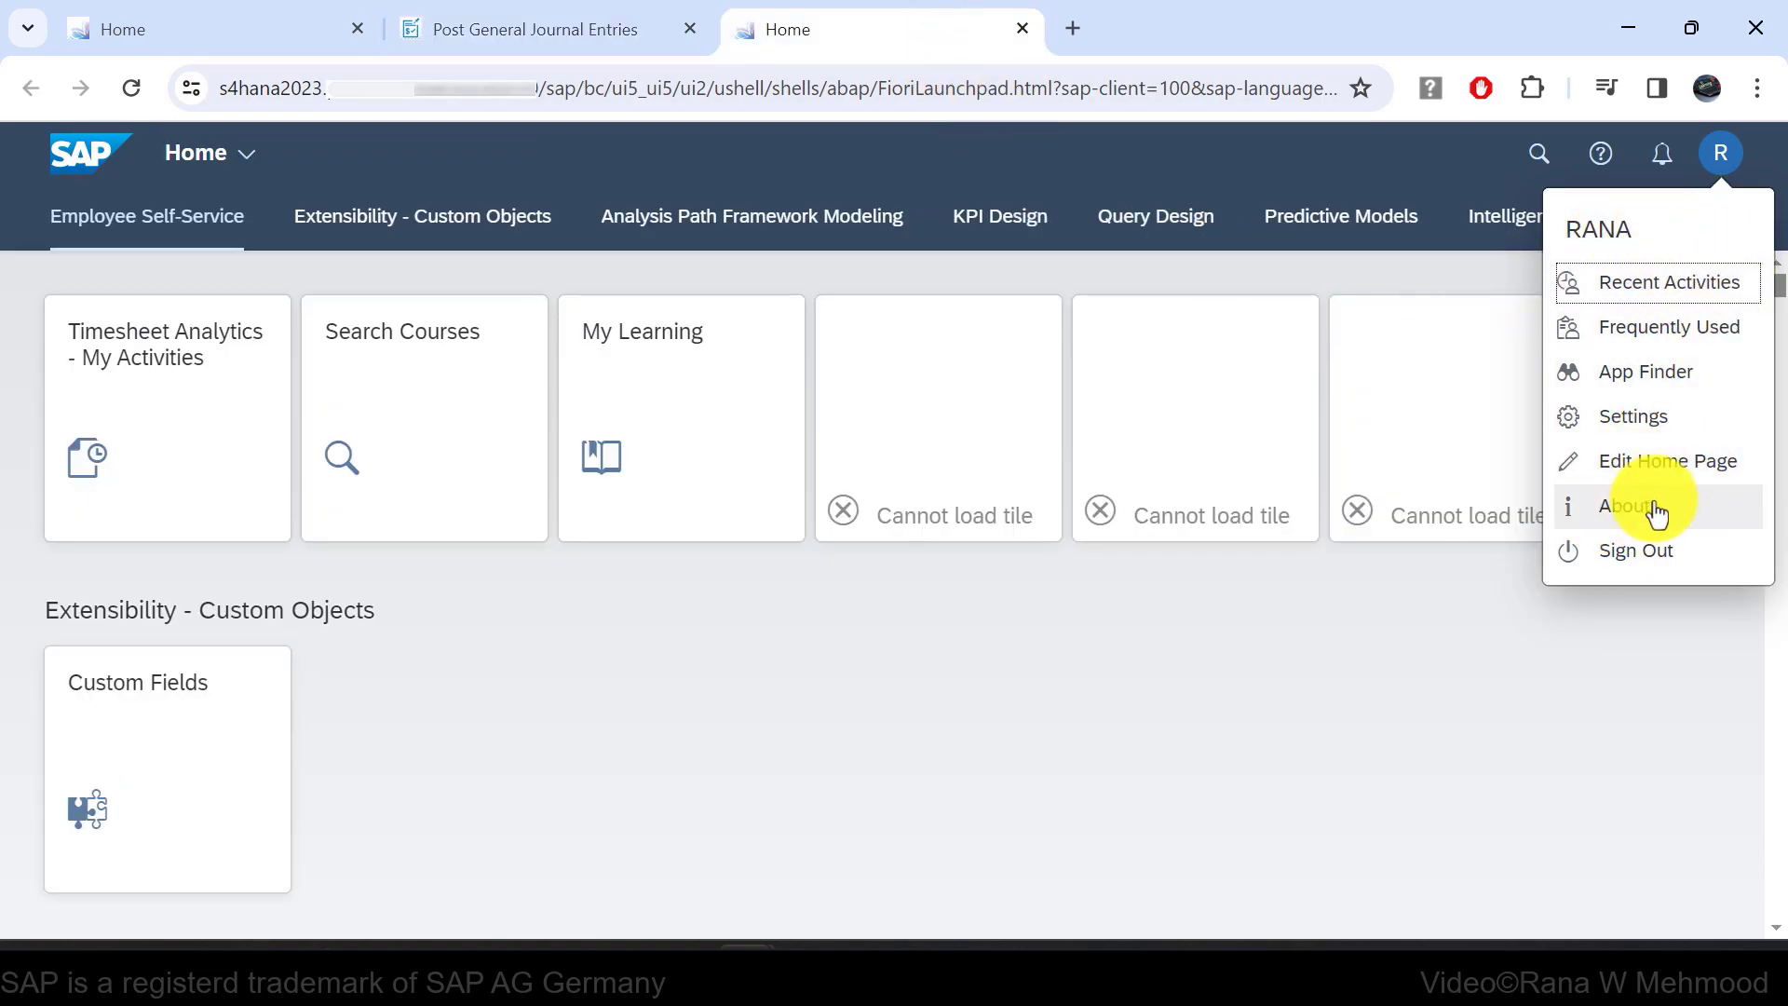
left_click(599, 37)
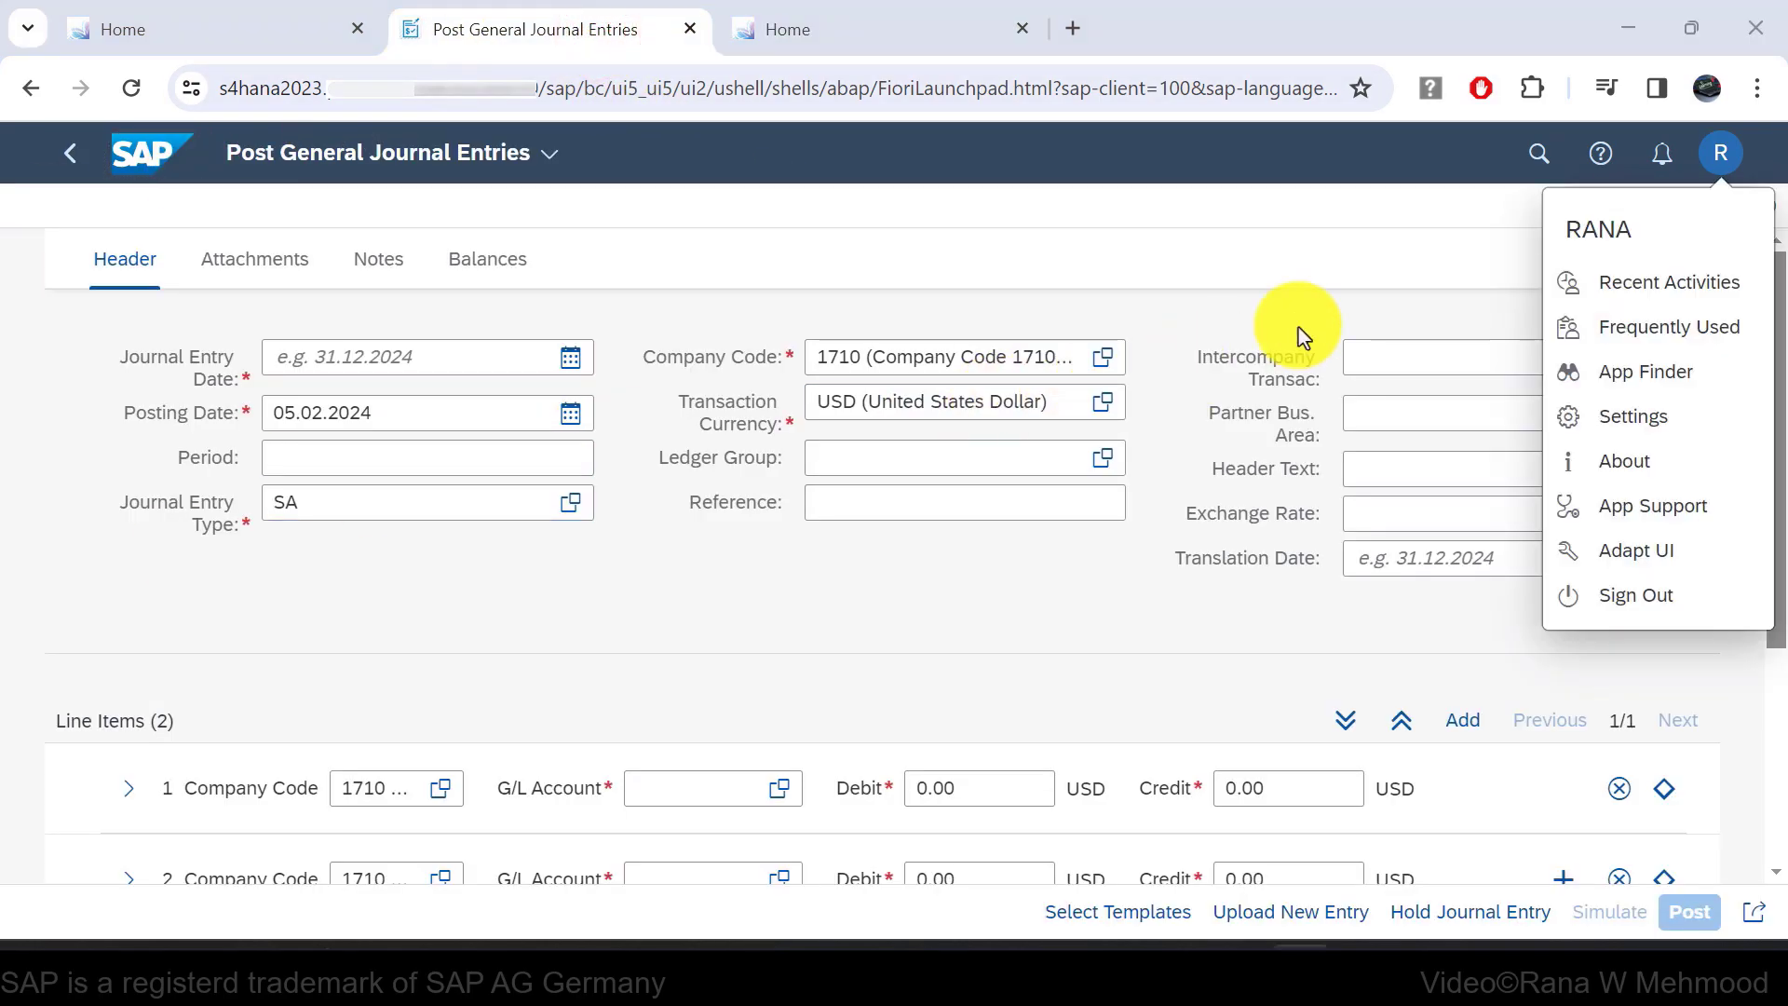
left_click(1444, 222)
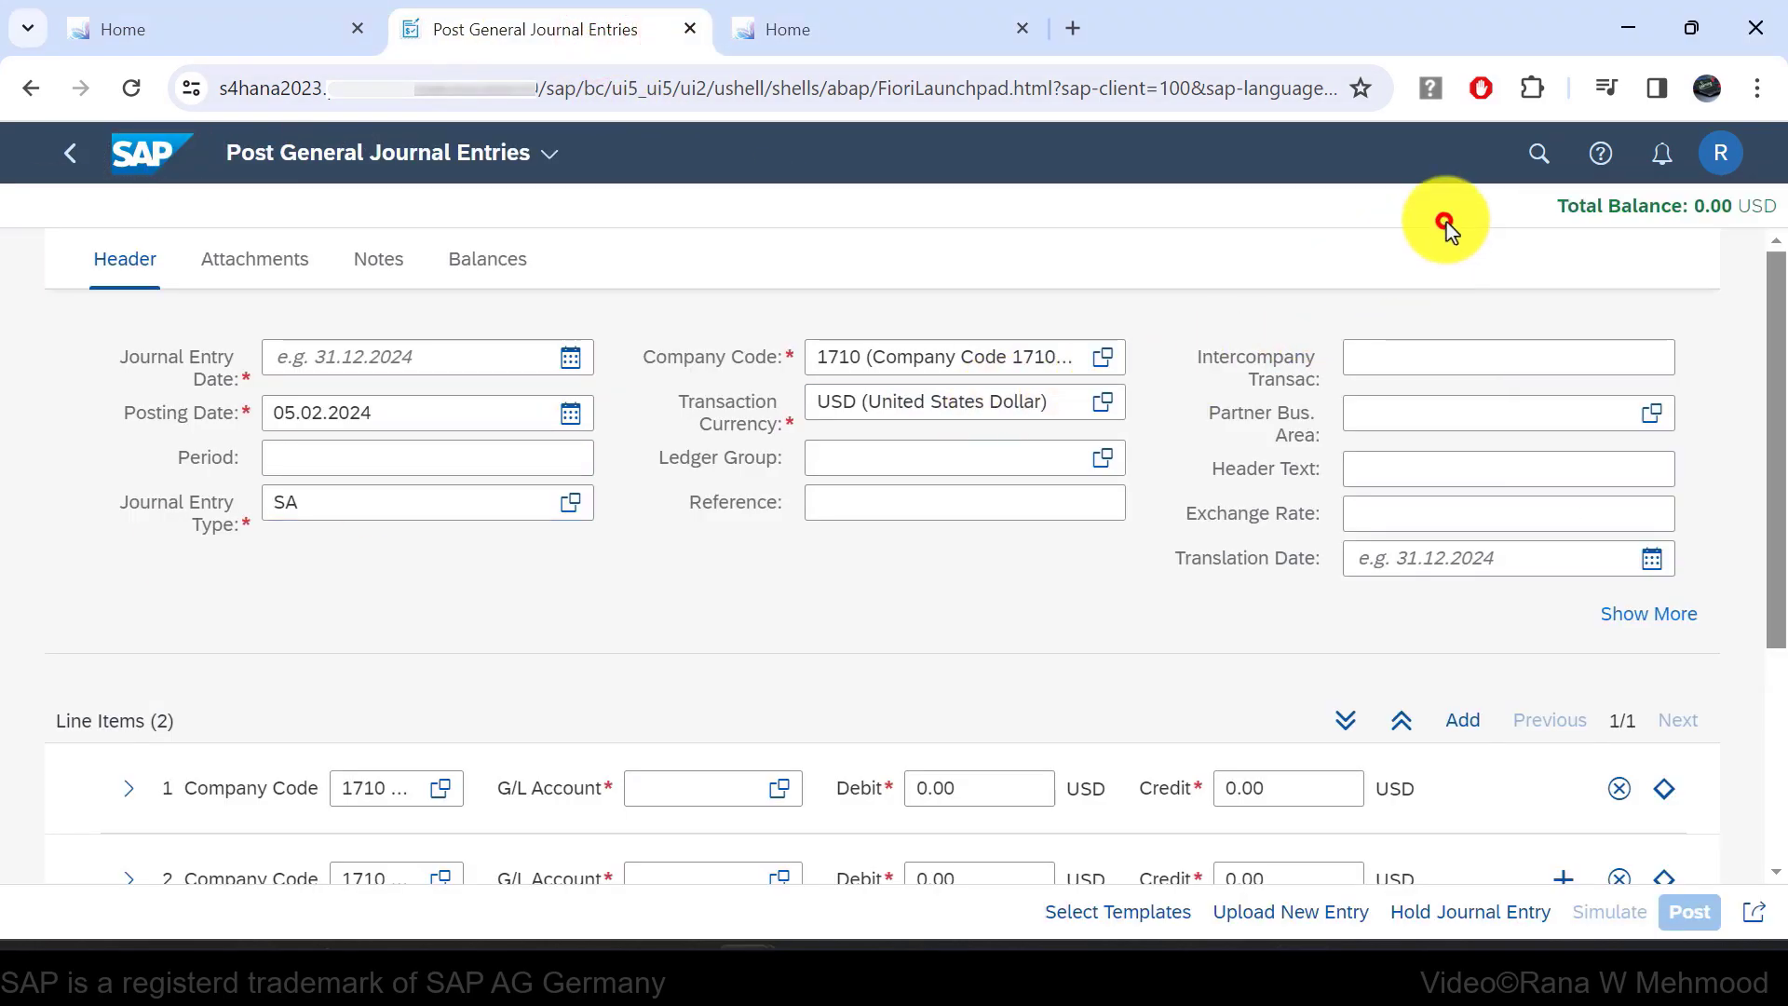
Sort the notifications by date, type and priority, then close the list.
left_click(1663, 160)
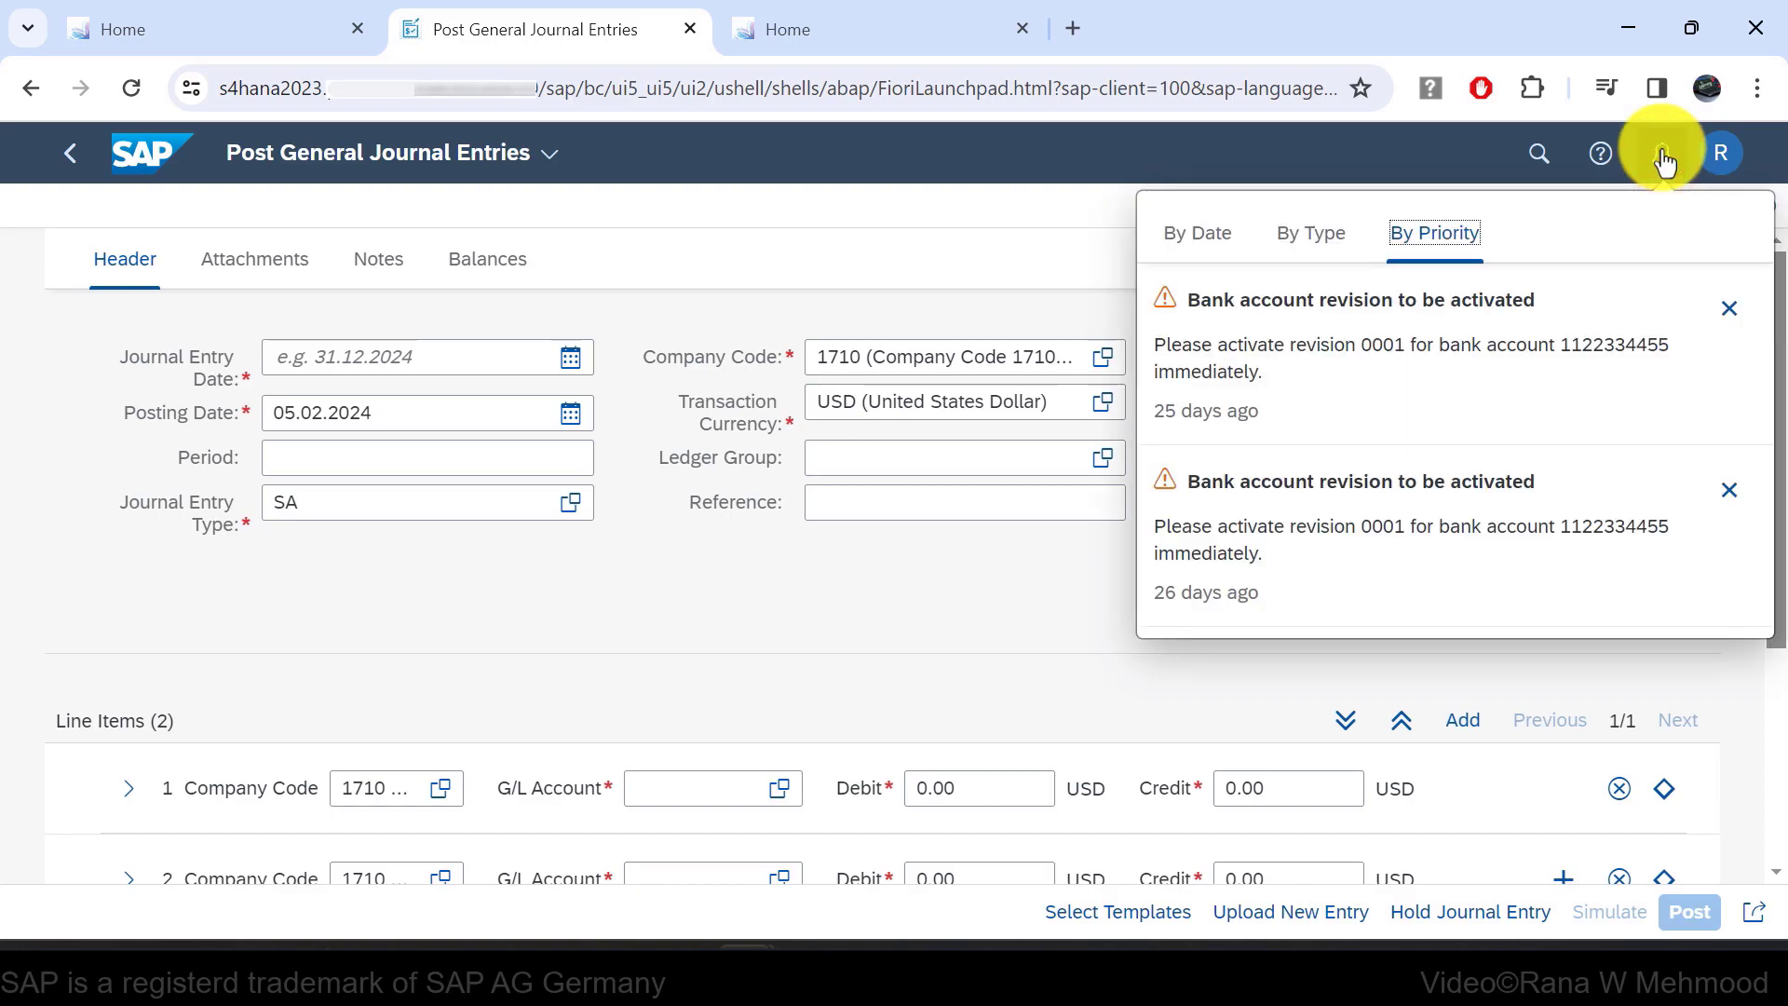
left_click(1231, 237)
left_click(1313, 235)
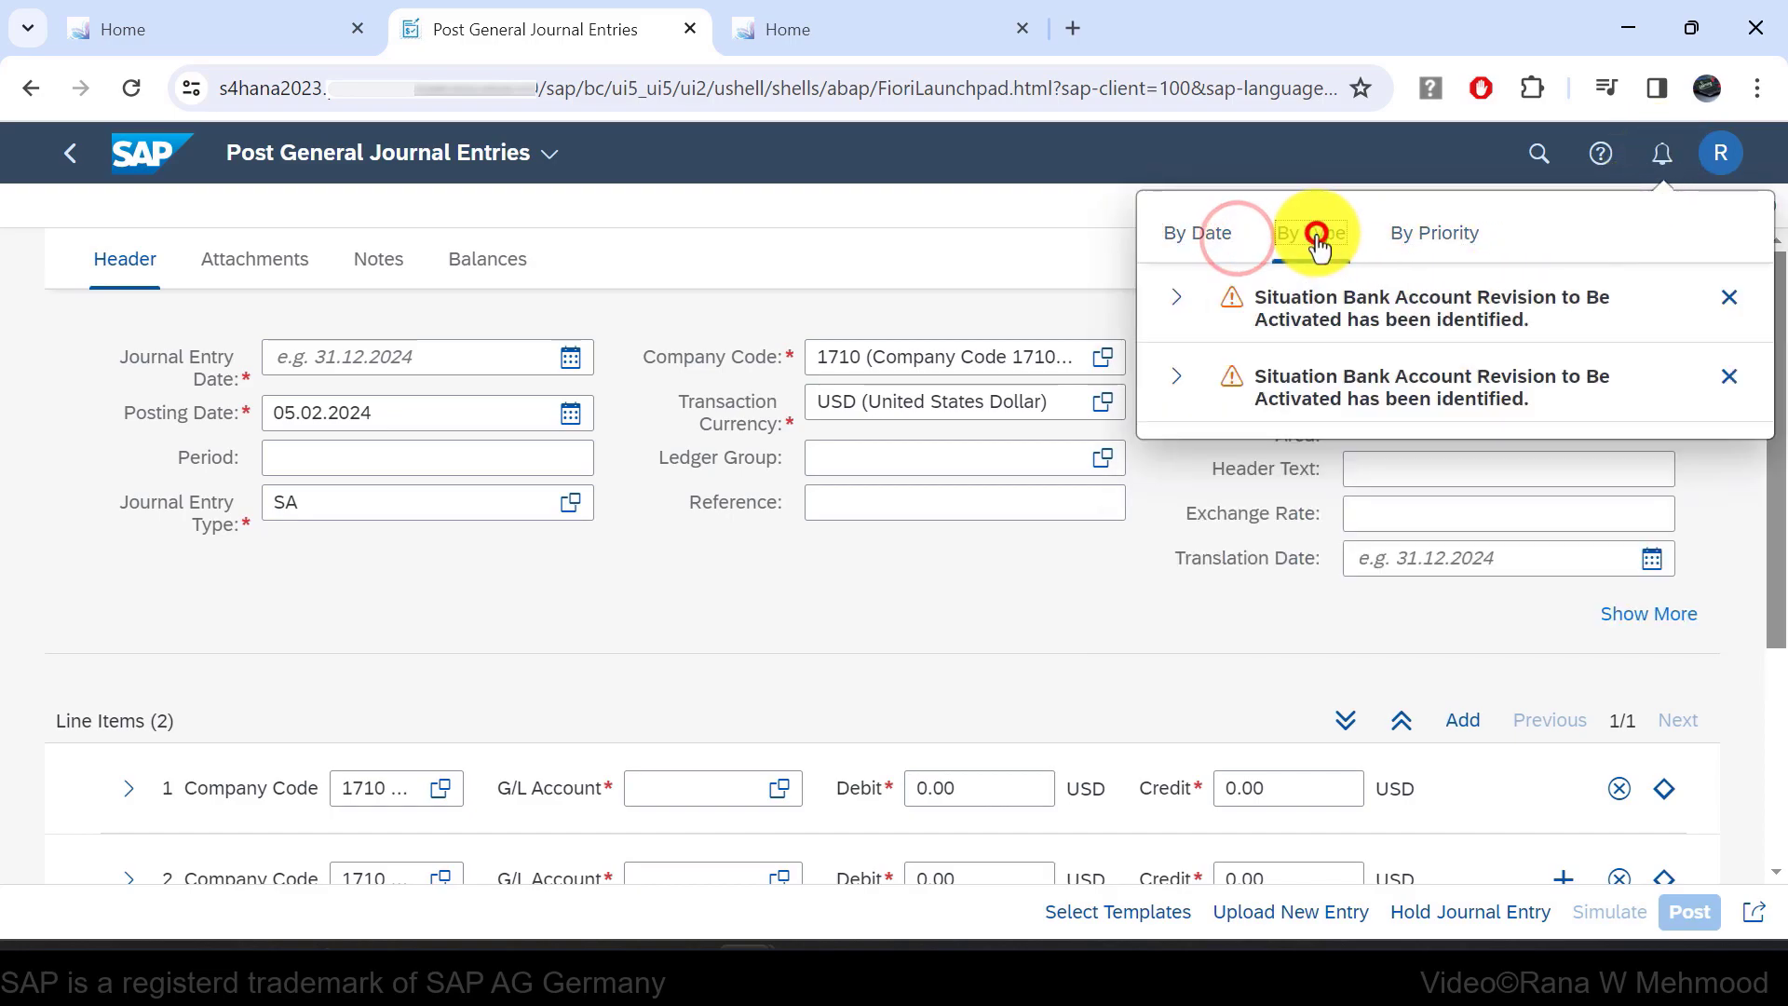
left_click(1237, 238)
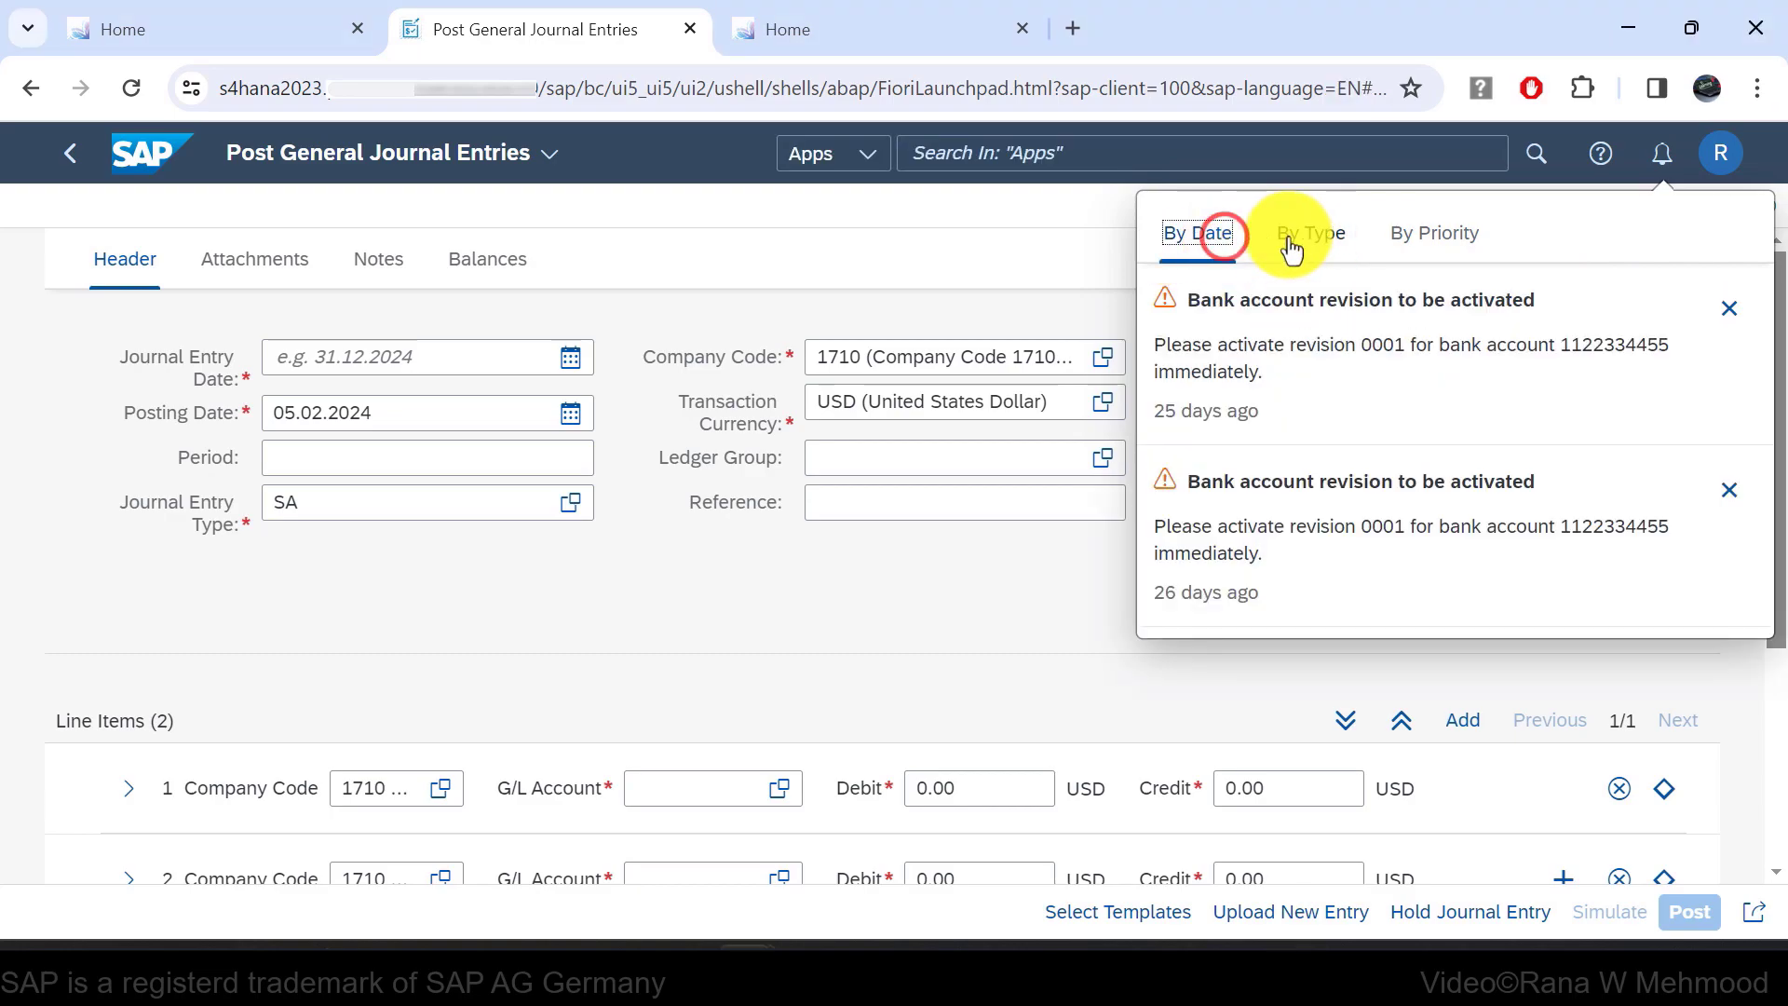
left_click(1308, 235)
left_click(1425, 235)
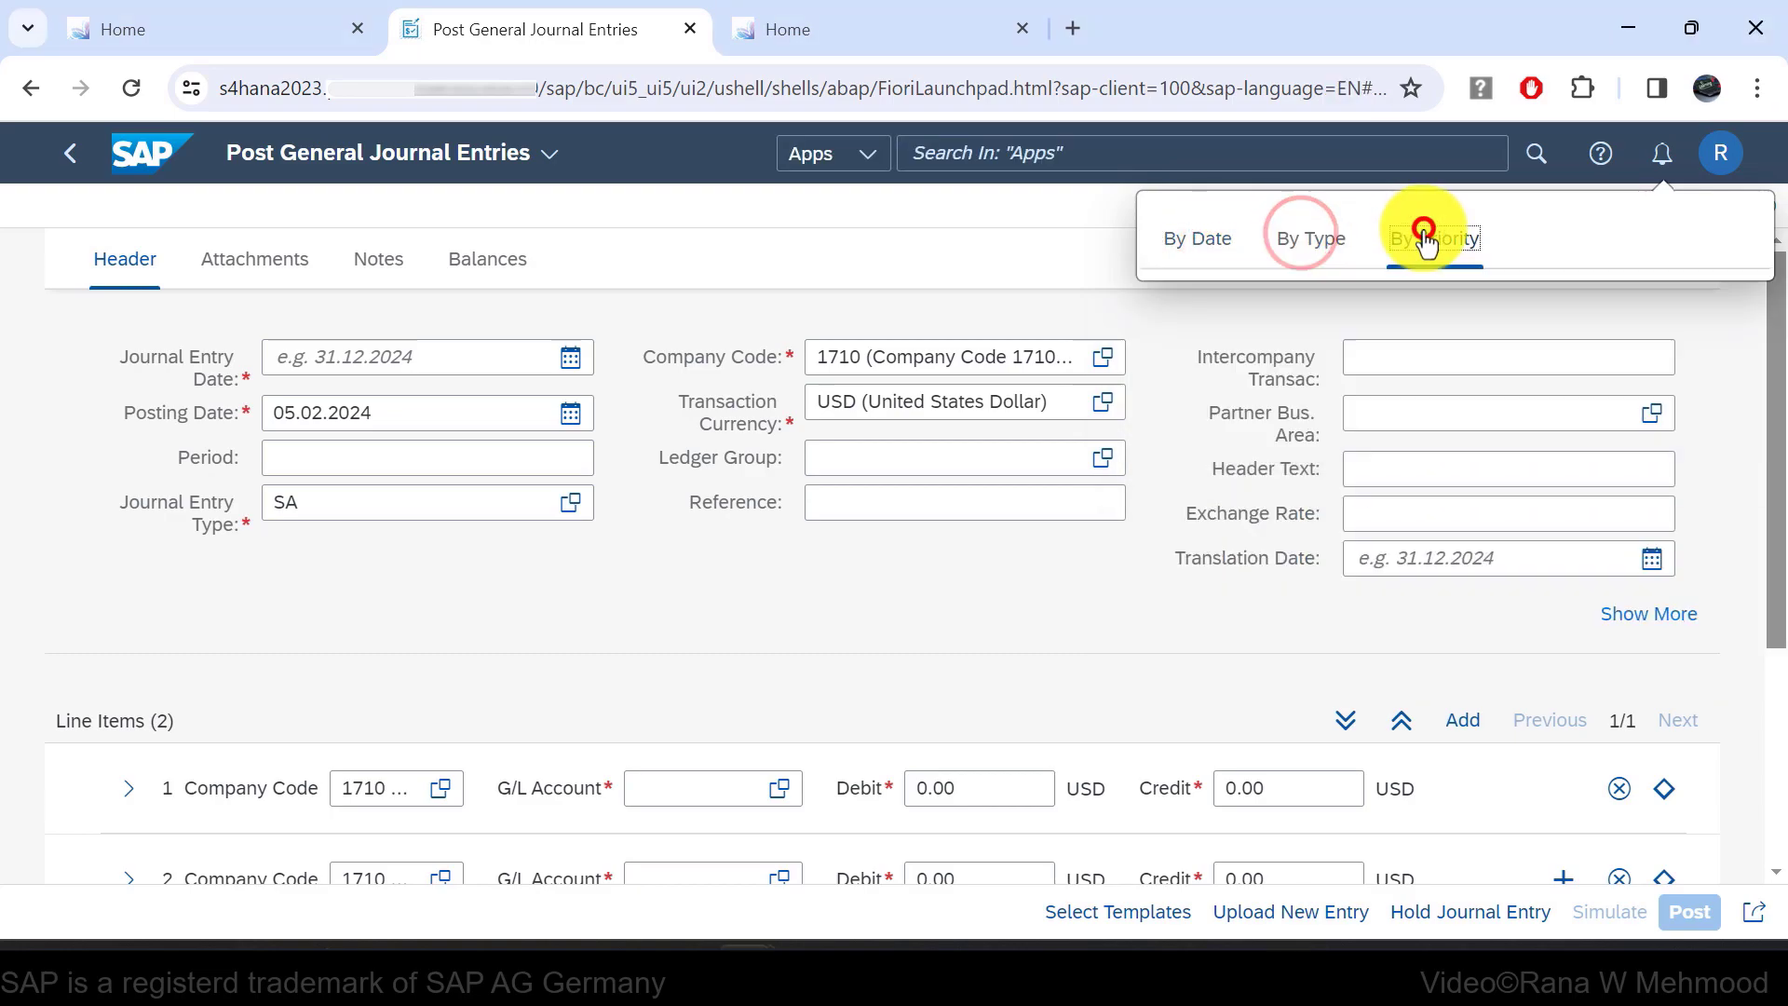
left_click(1221, 235)
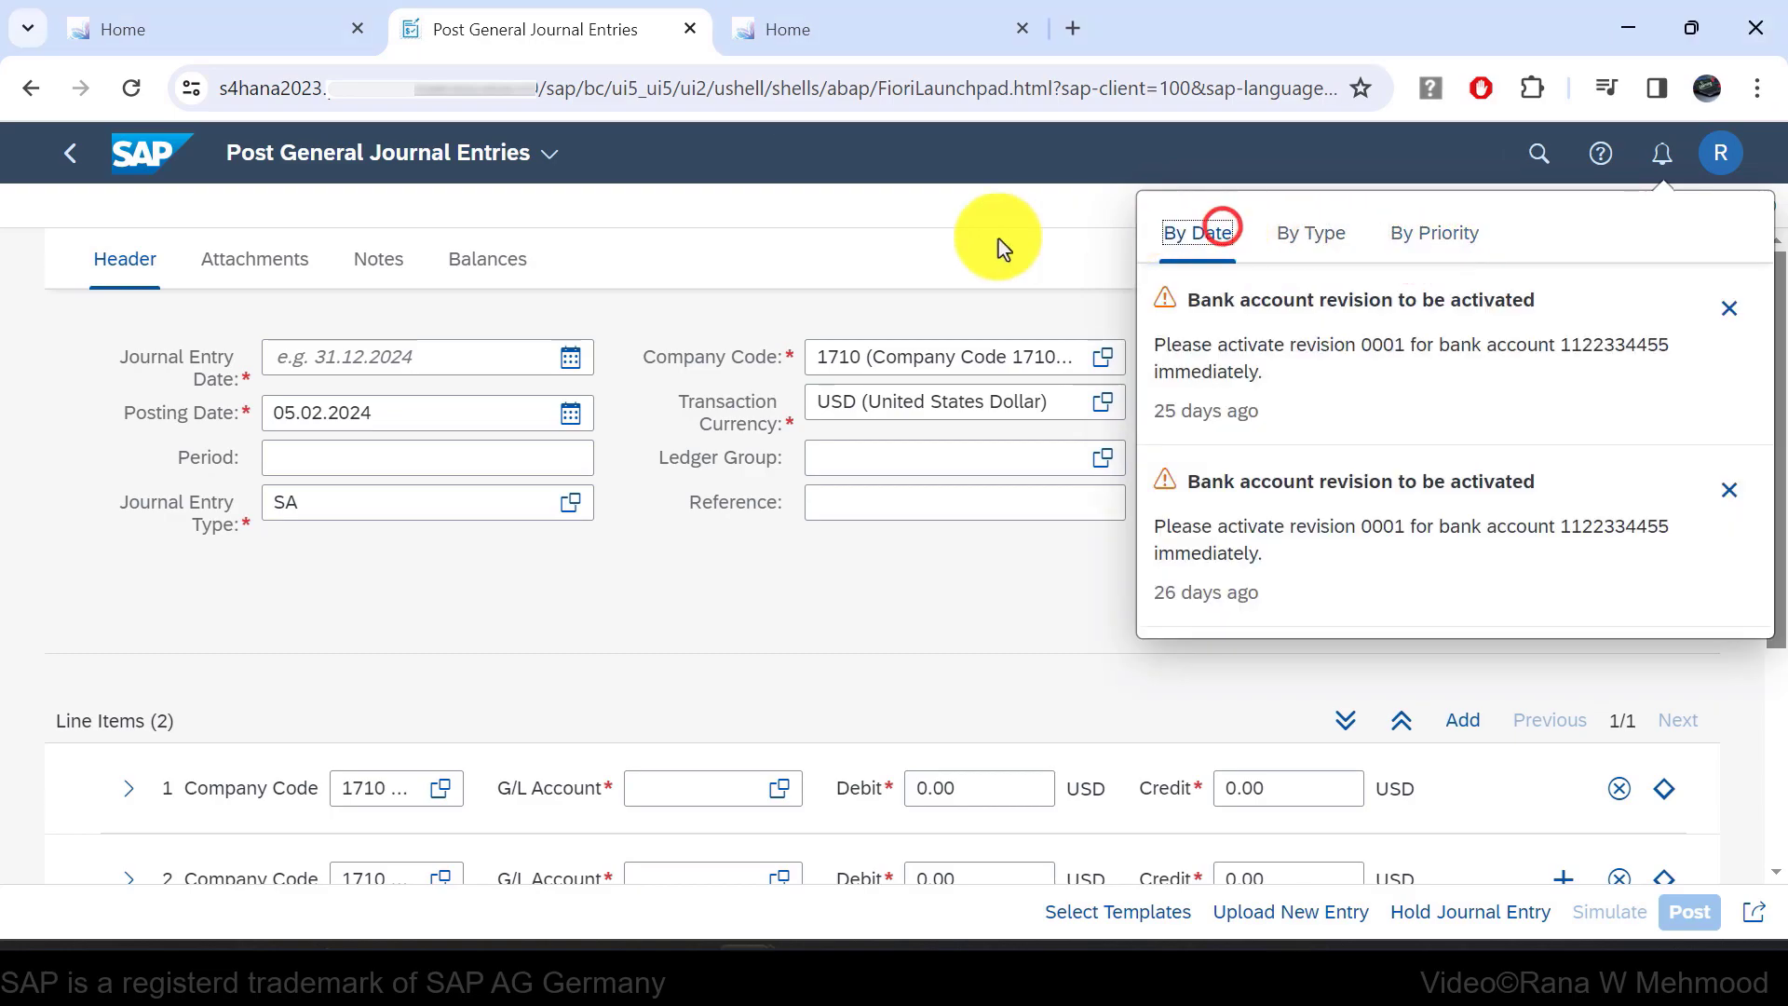
left_click(911, 282)
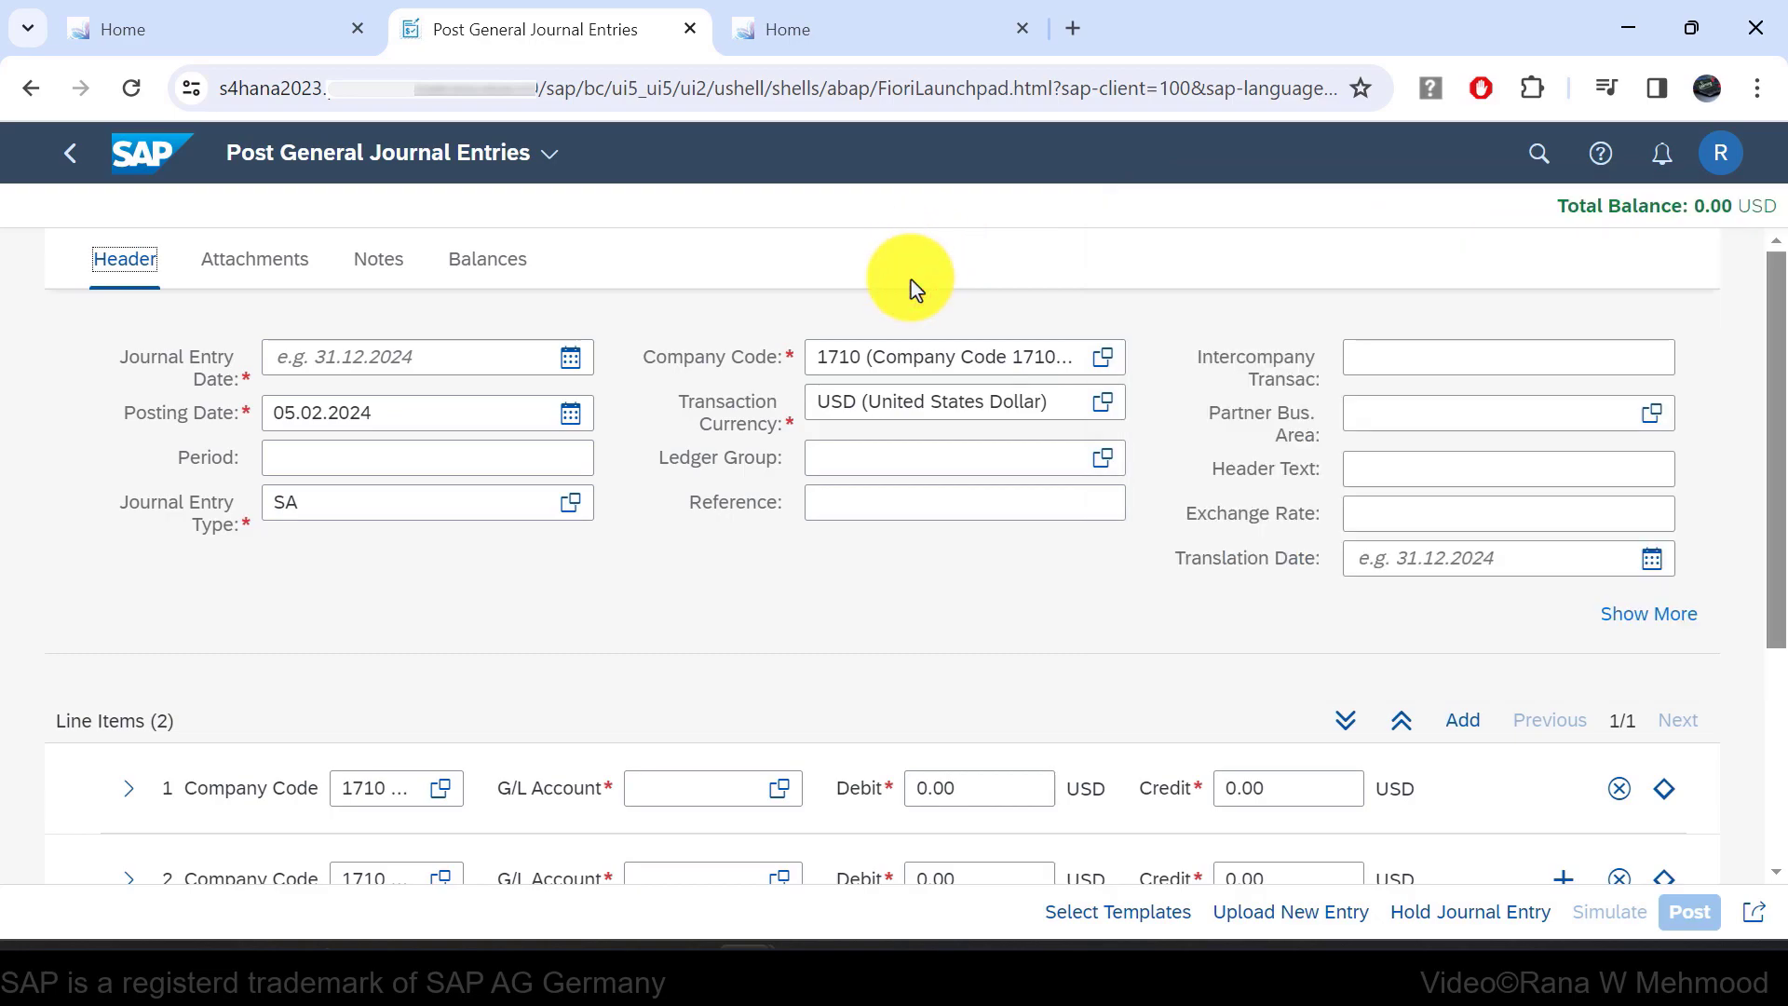
On the Home tab, jump to the My Inbox group and open the Help Topics panel.
left_click(897, 34)
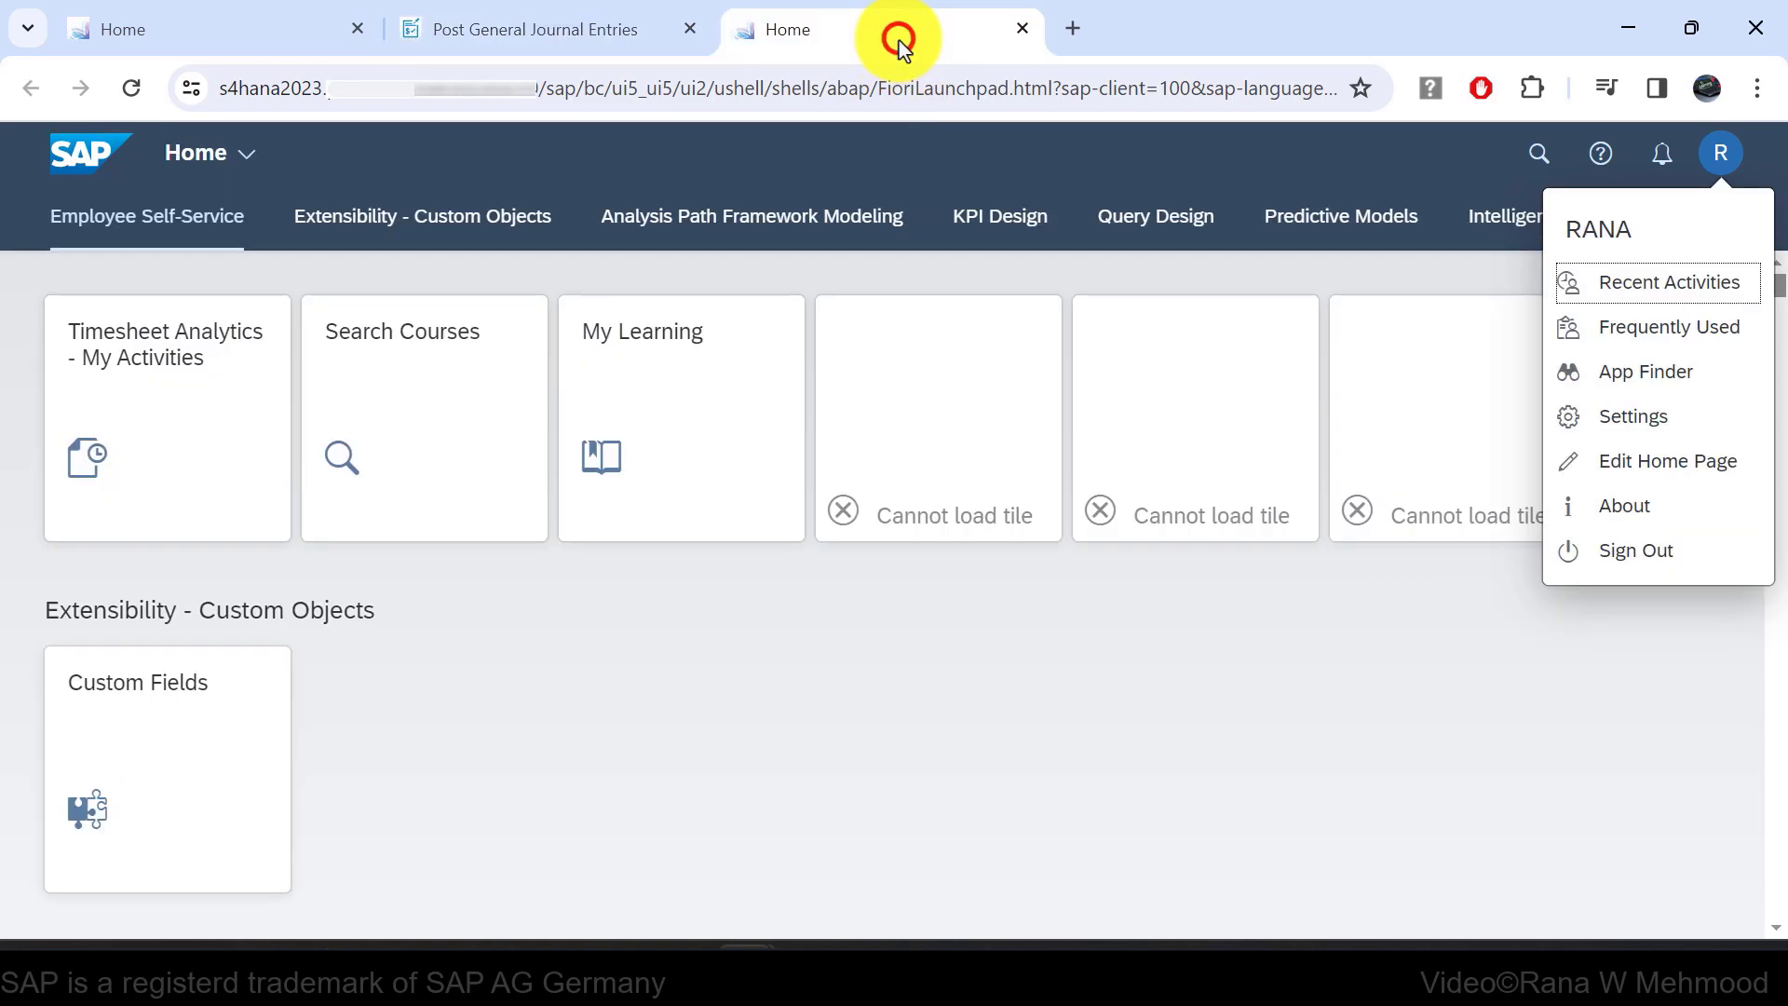
left_click(1186, 308)
left_click(1716, 217)
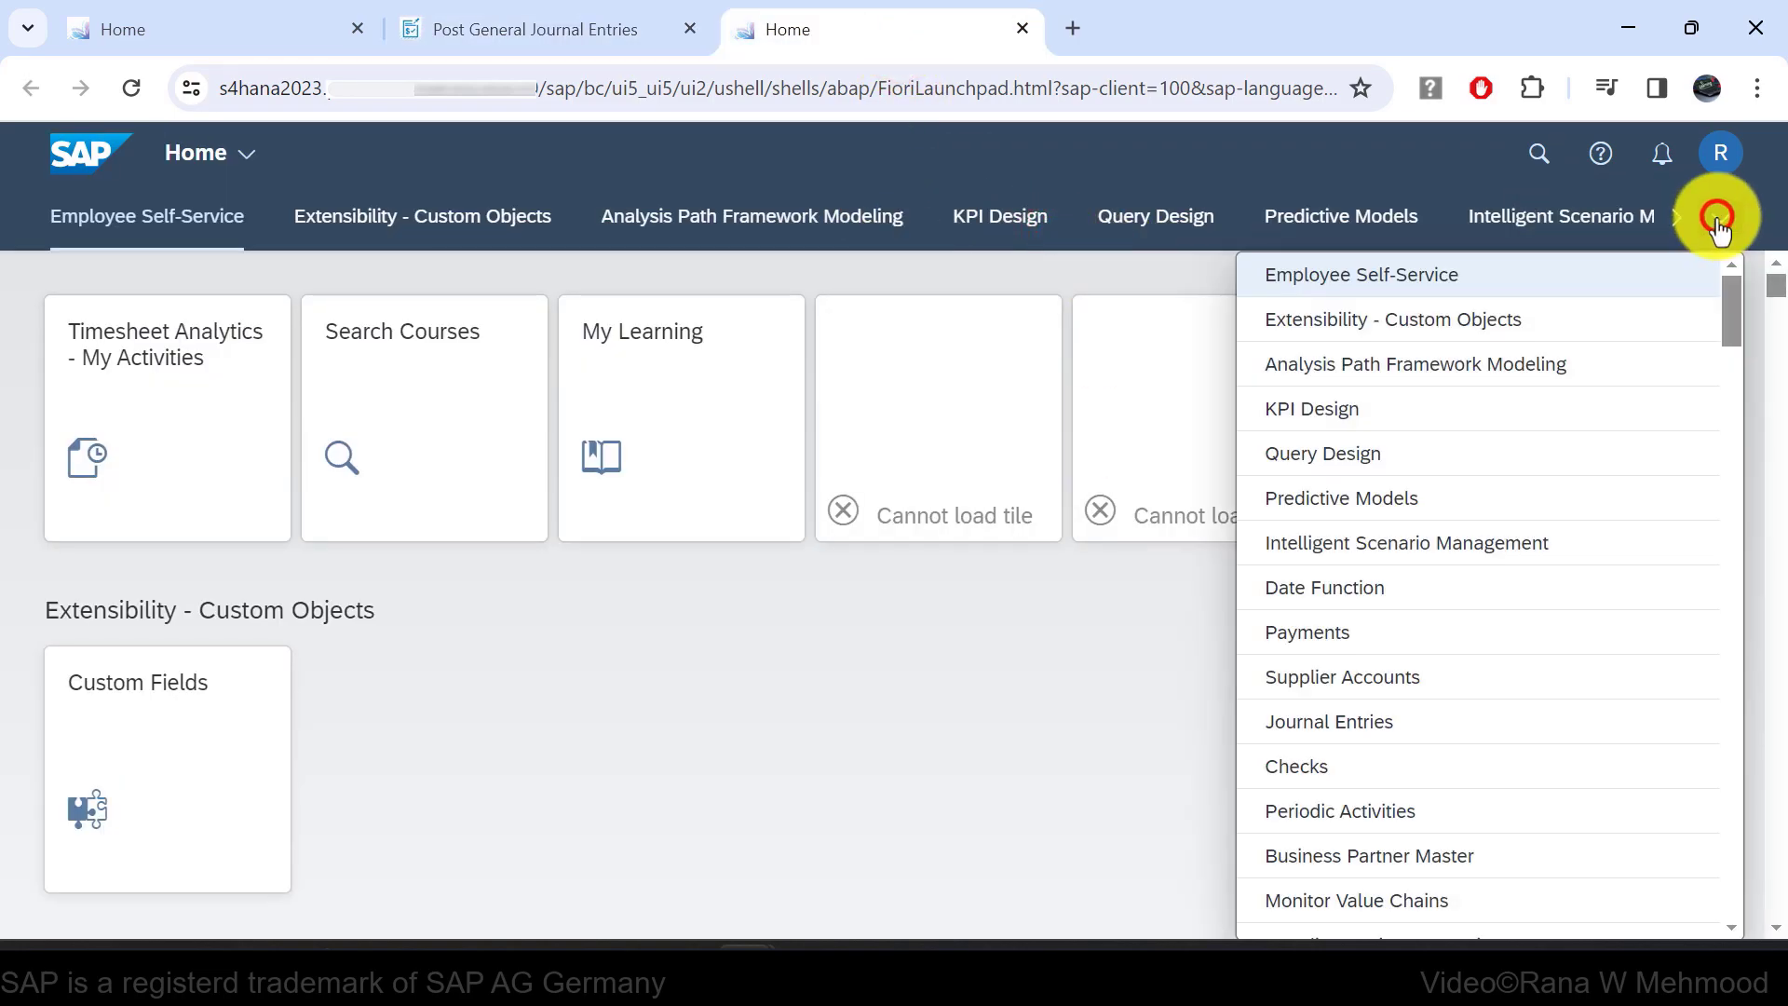
scroll(1649, 489, "down", 9)
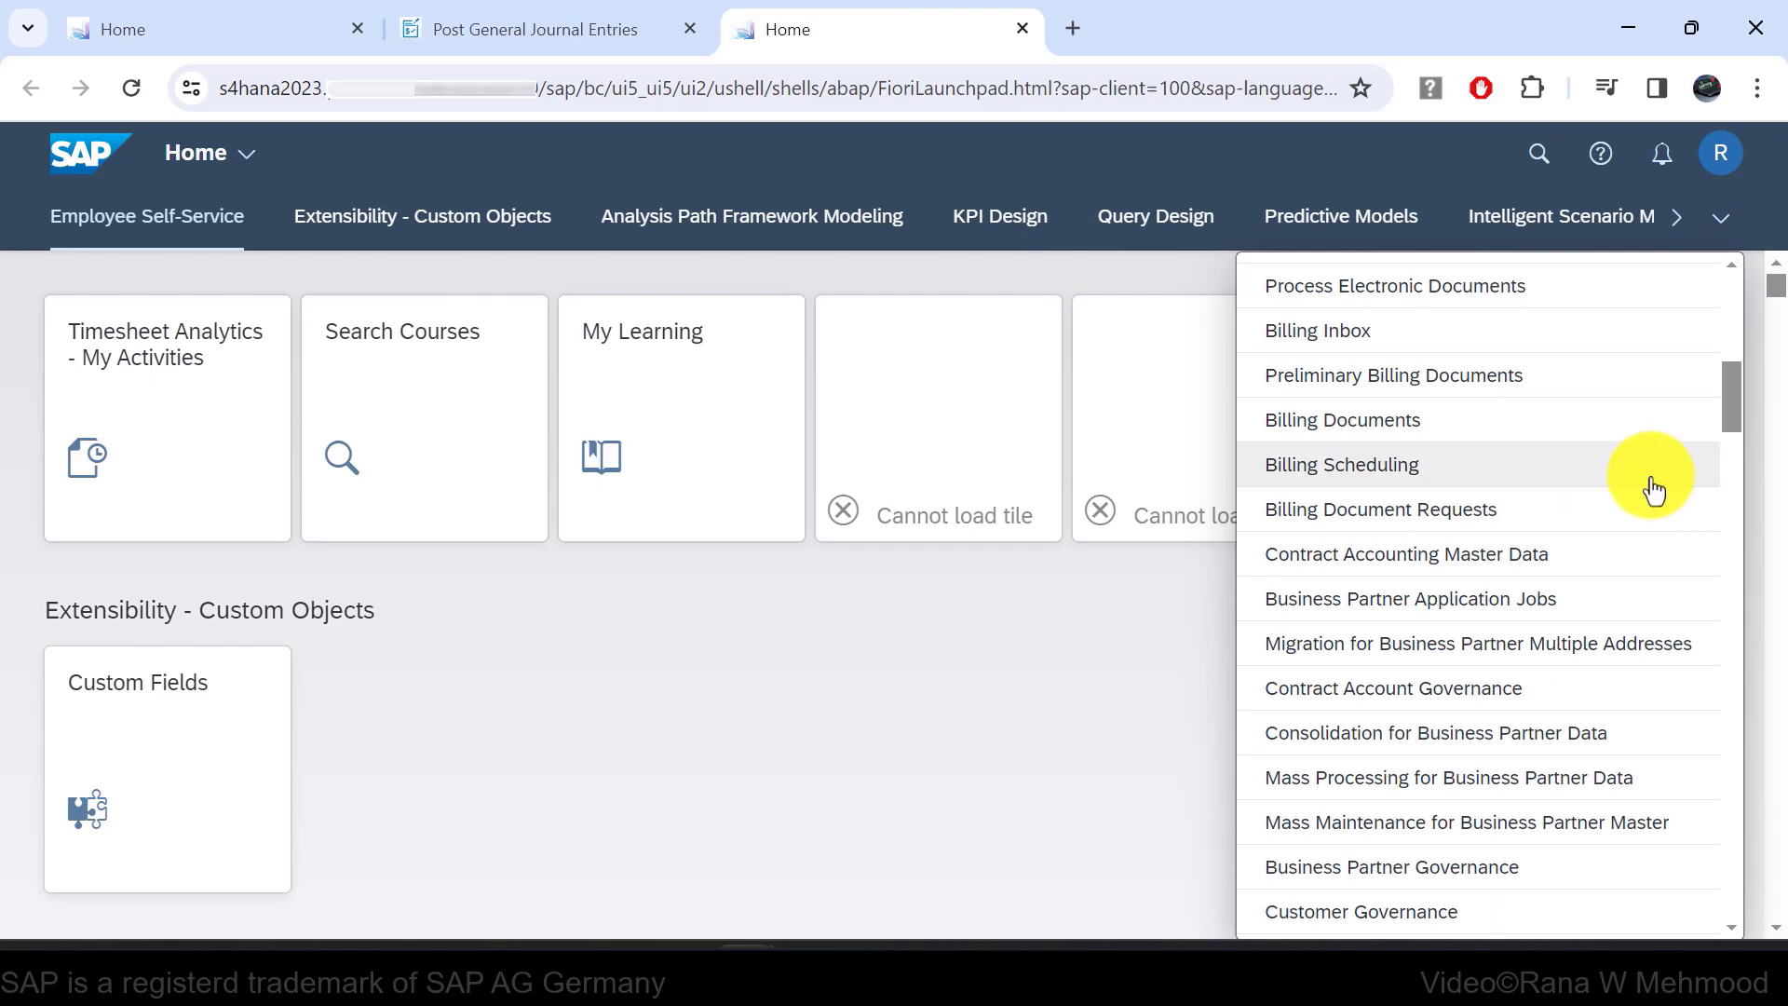
scroll(1583, 465, "down", 5)
left_click(1337, 386)
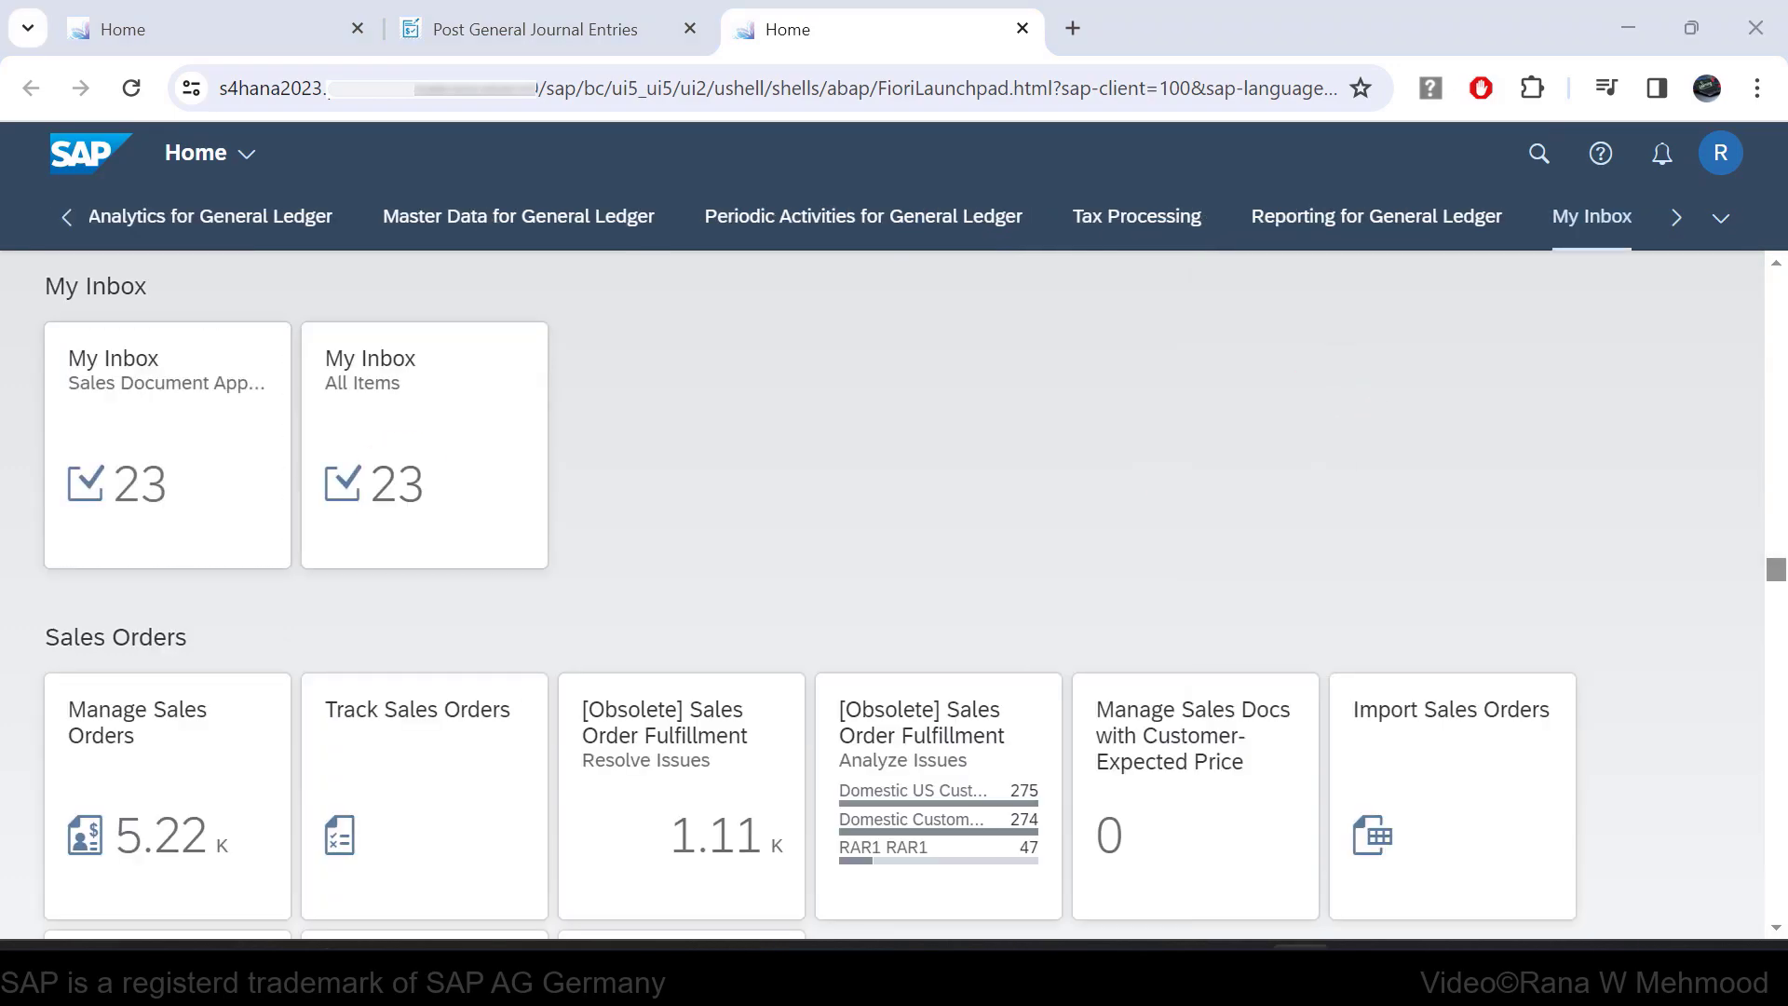
left_click(1598, 155)
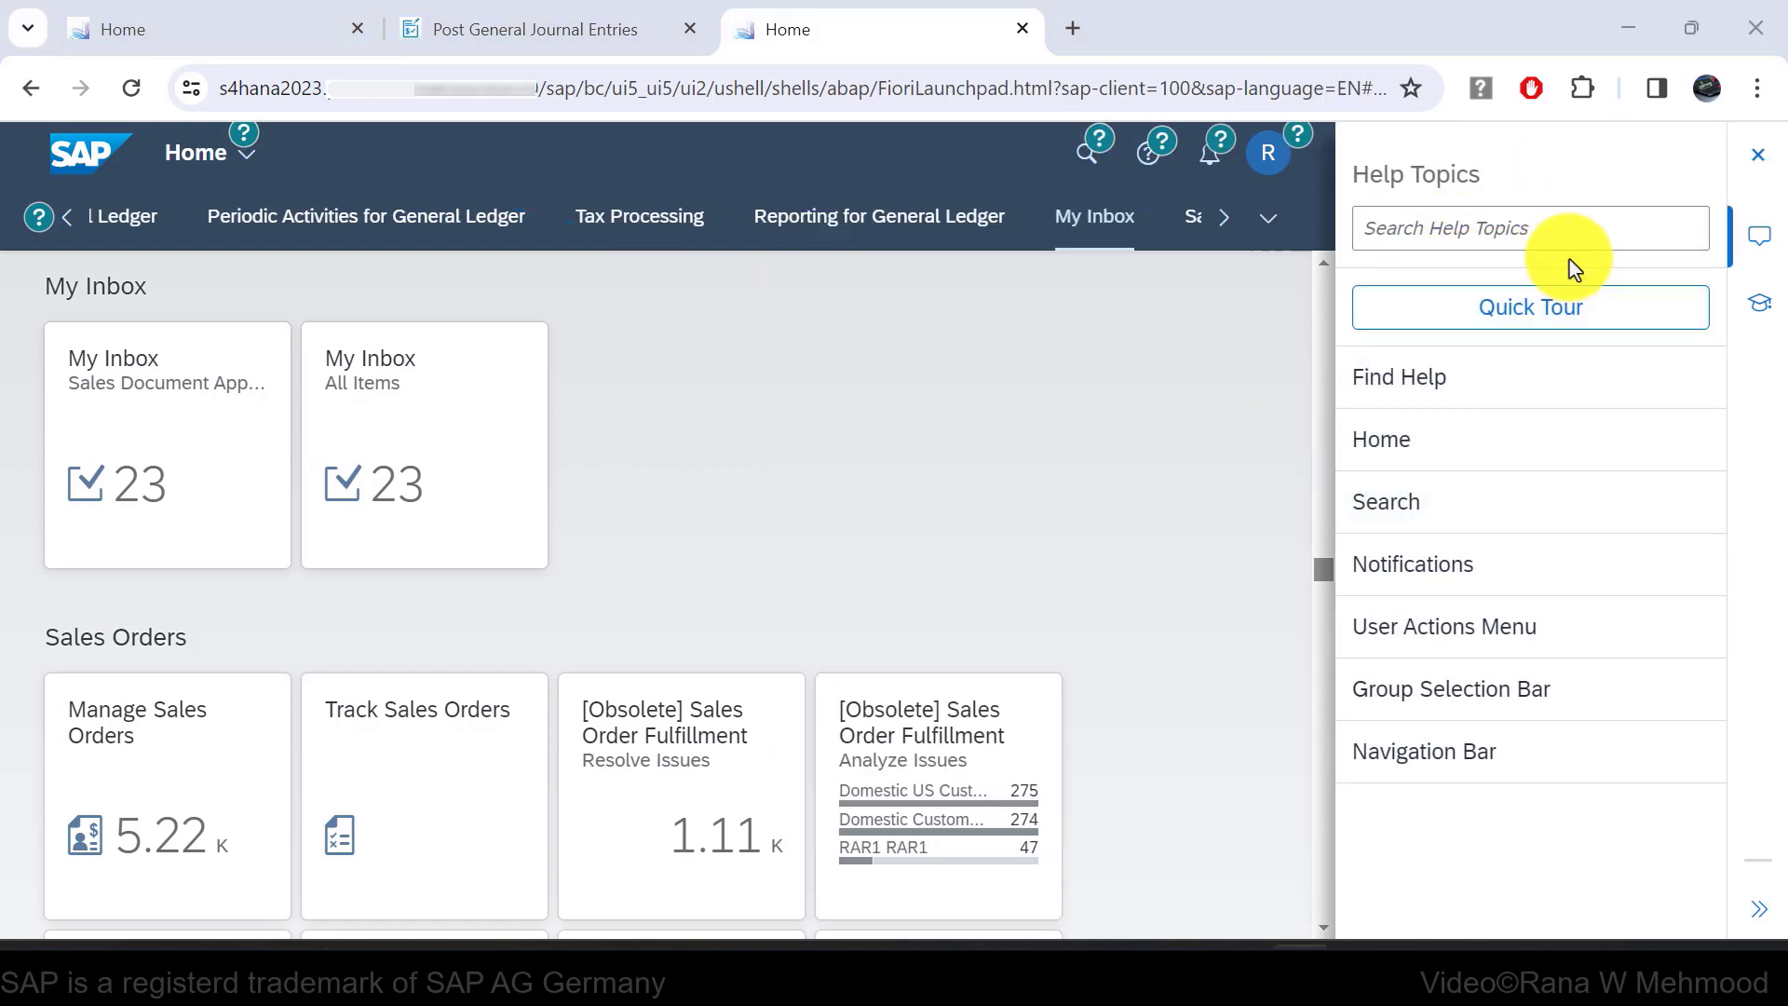
Start the launchpad Quick Tour from Help Topics and close it.
left_click(1441, 247)
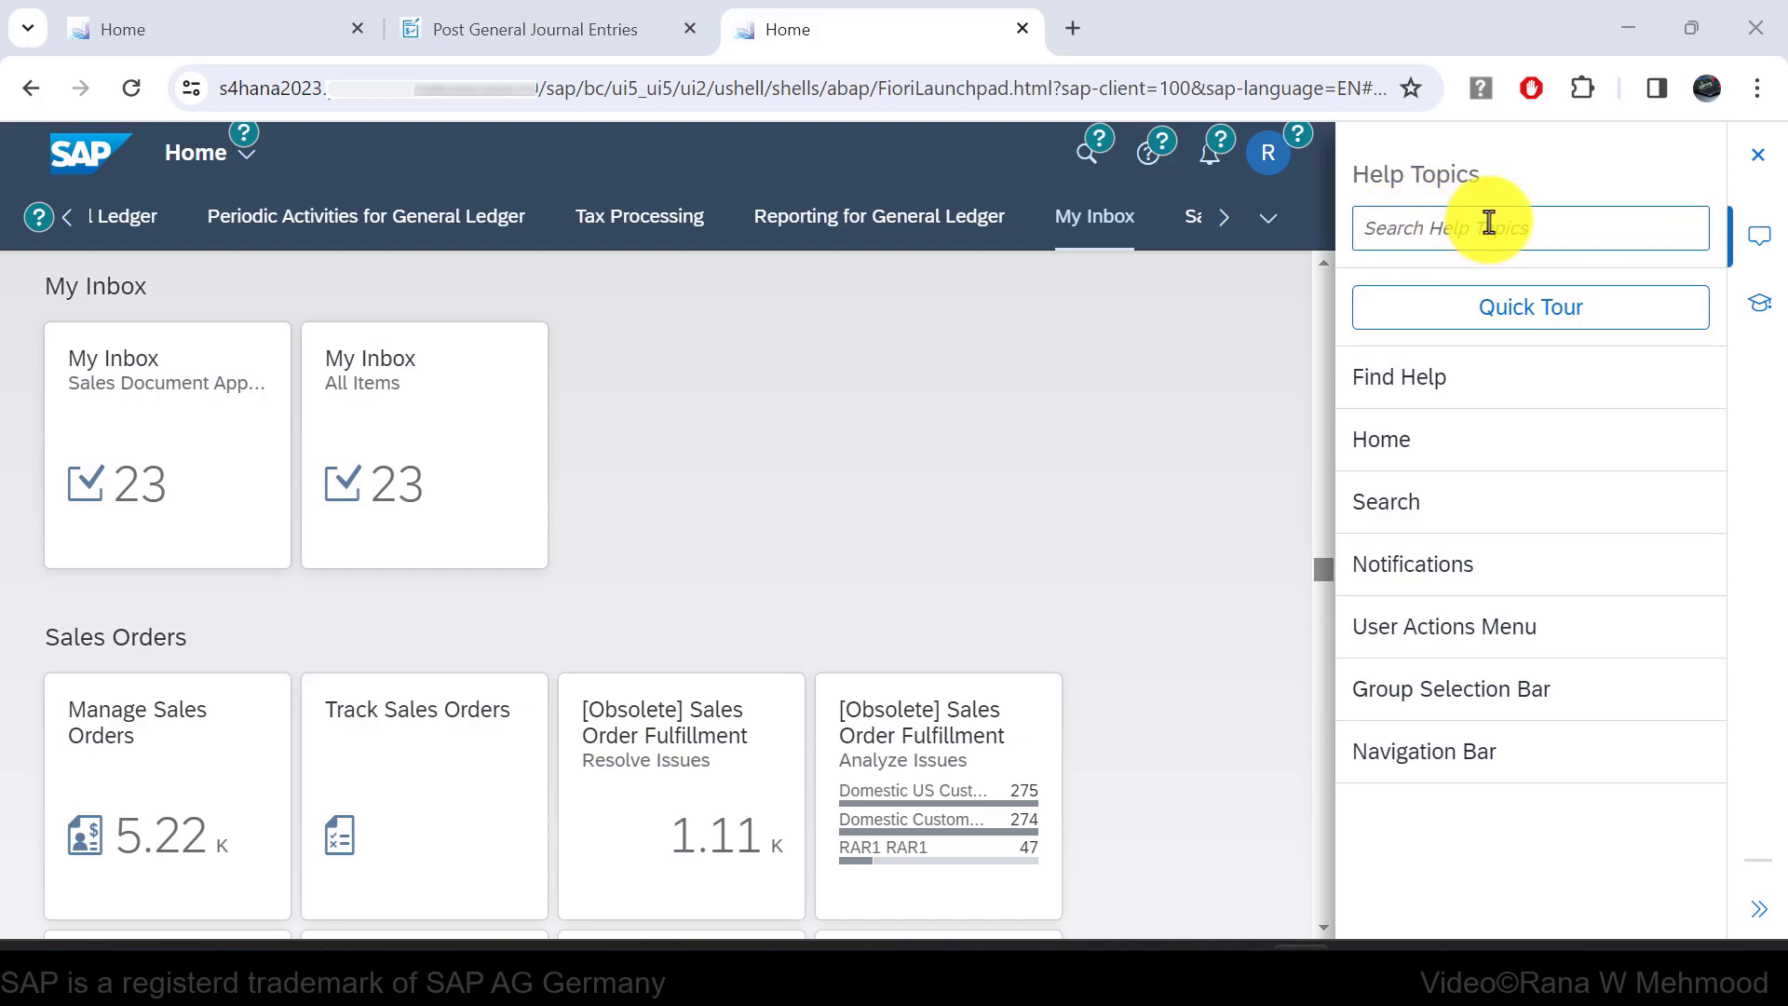
left_click(1532, 307)
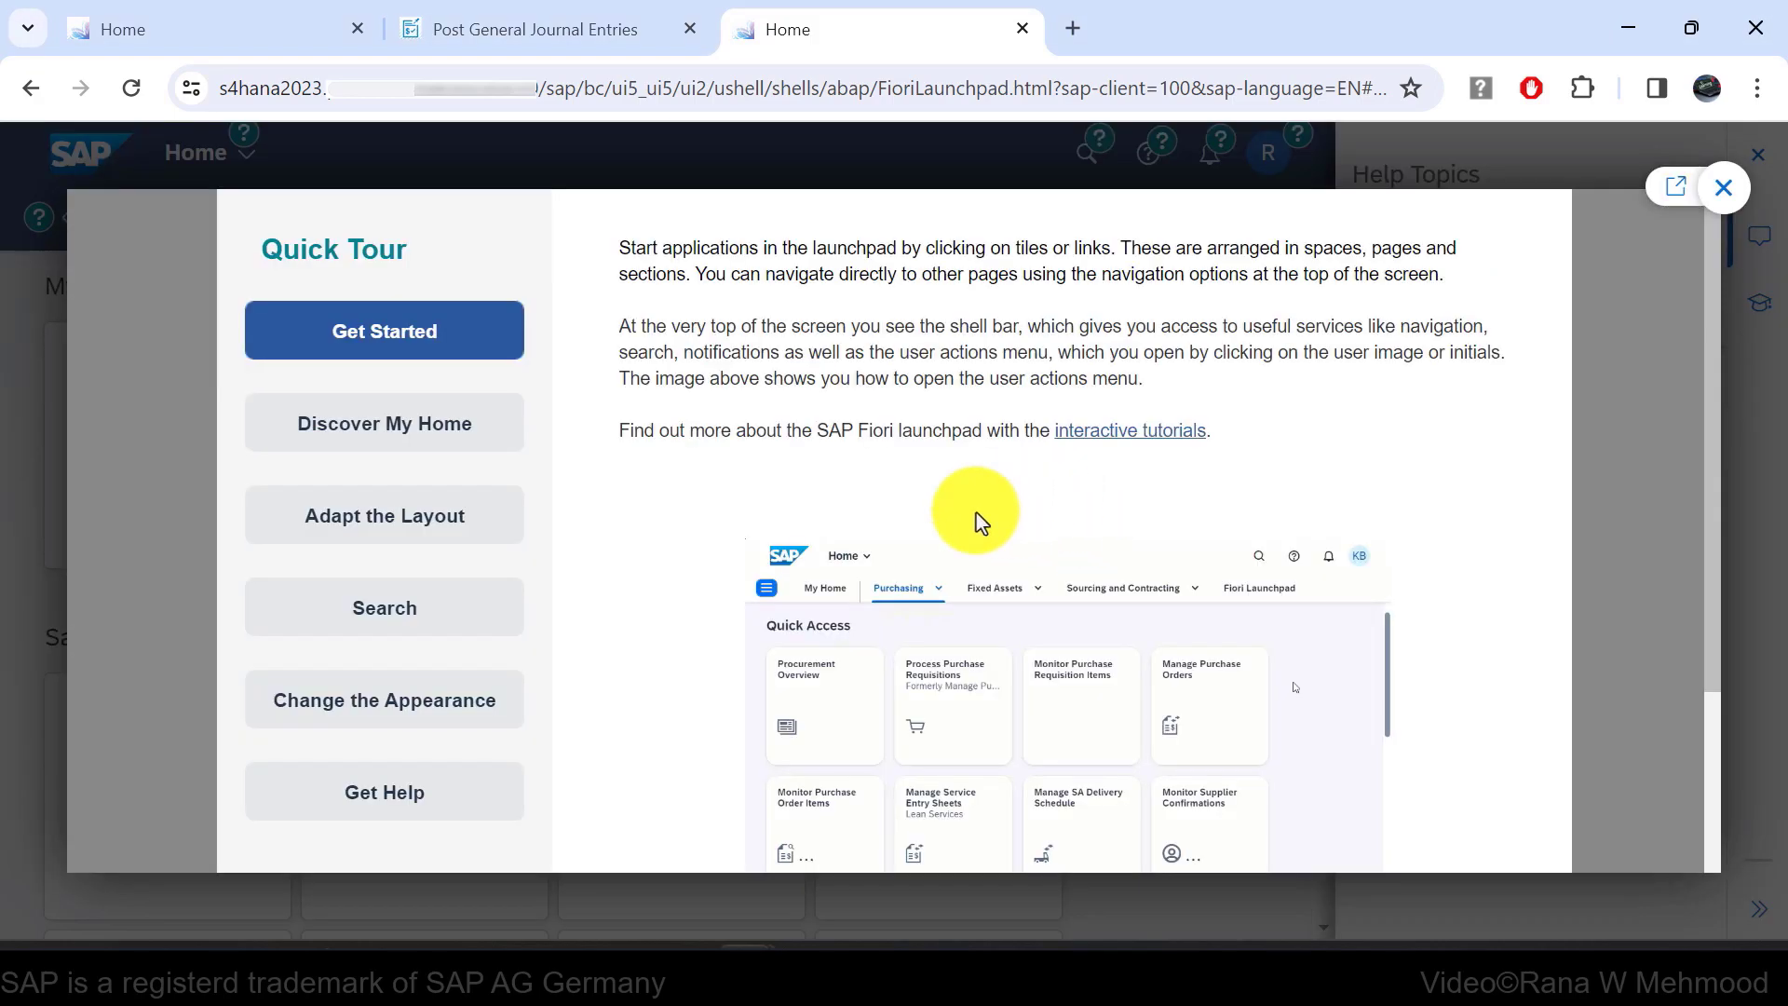
left_click(1724, 187)
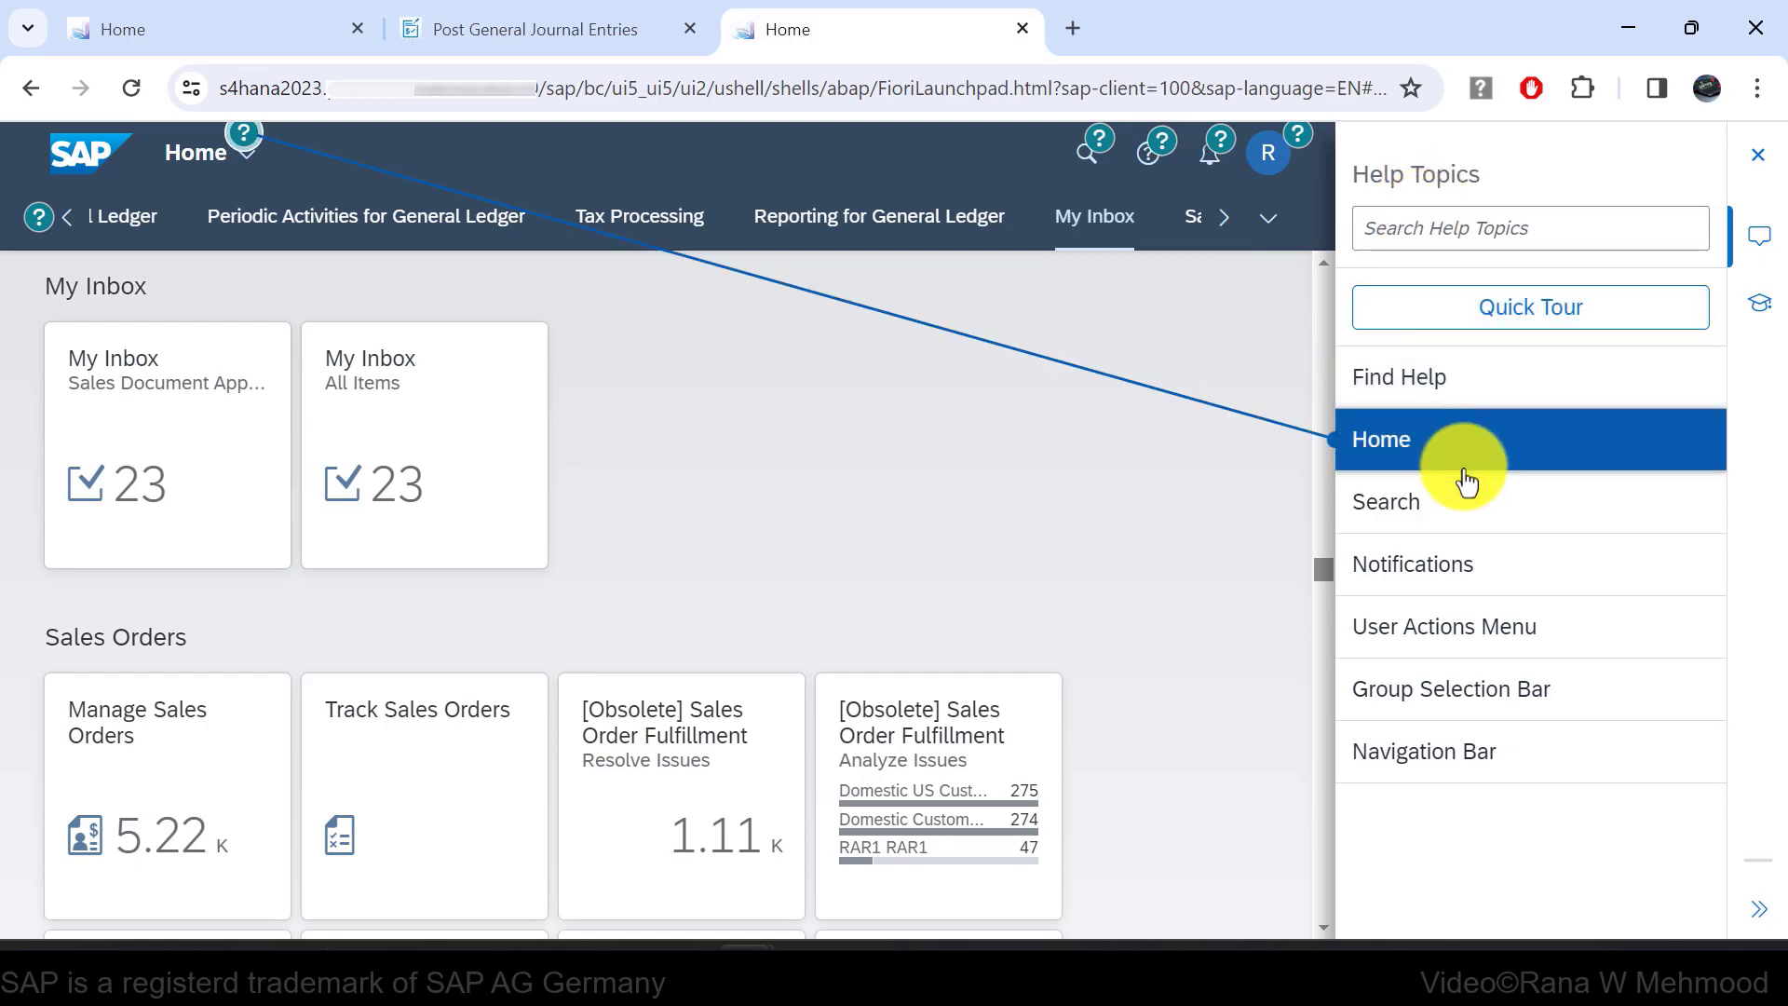
Read the Home and Group Selection Bar explanations and Find Help links, closing each.
left_click(1406, 460)
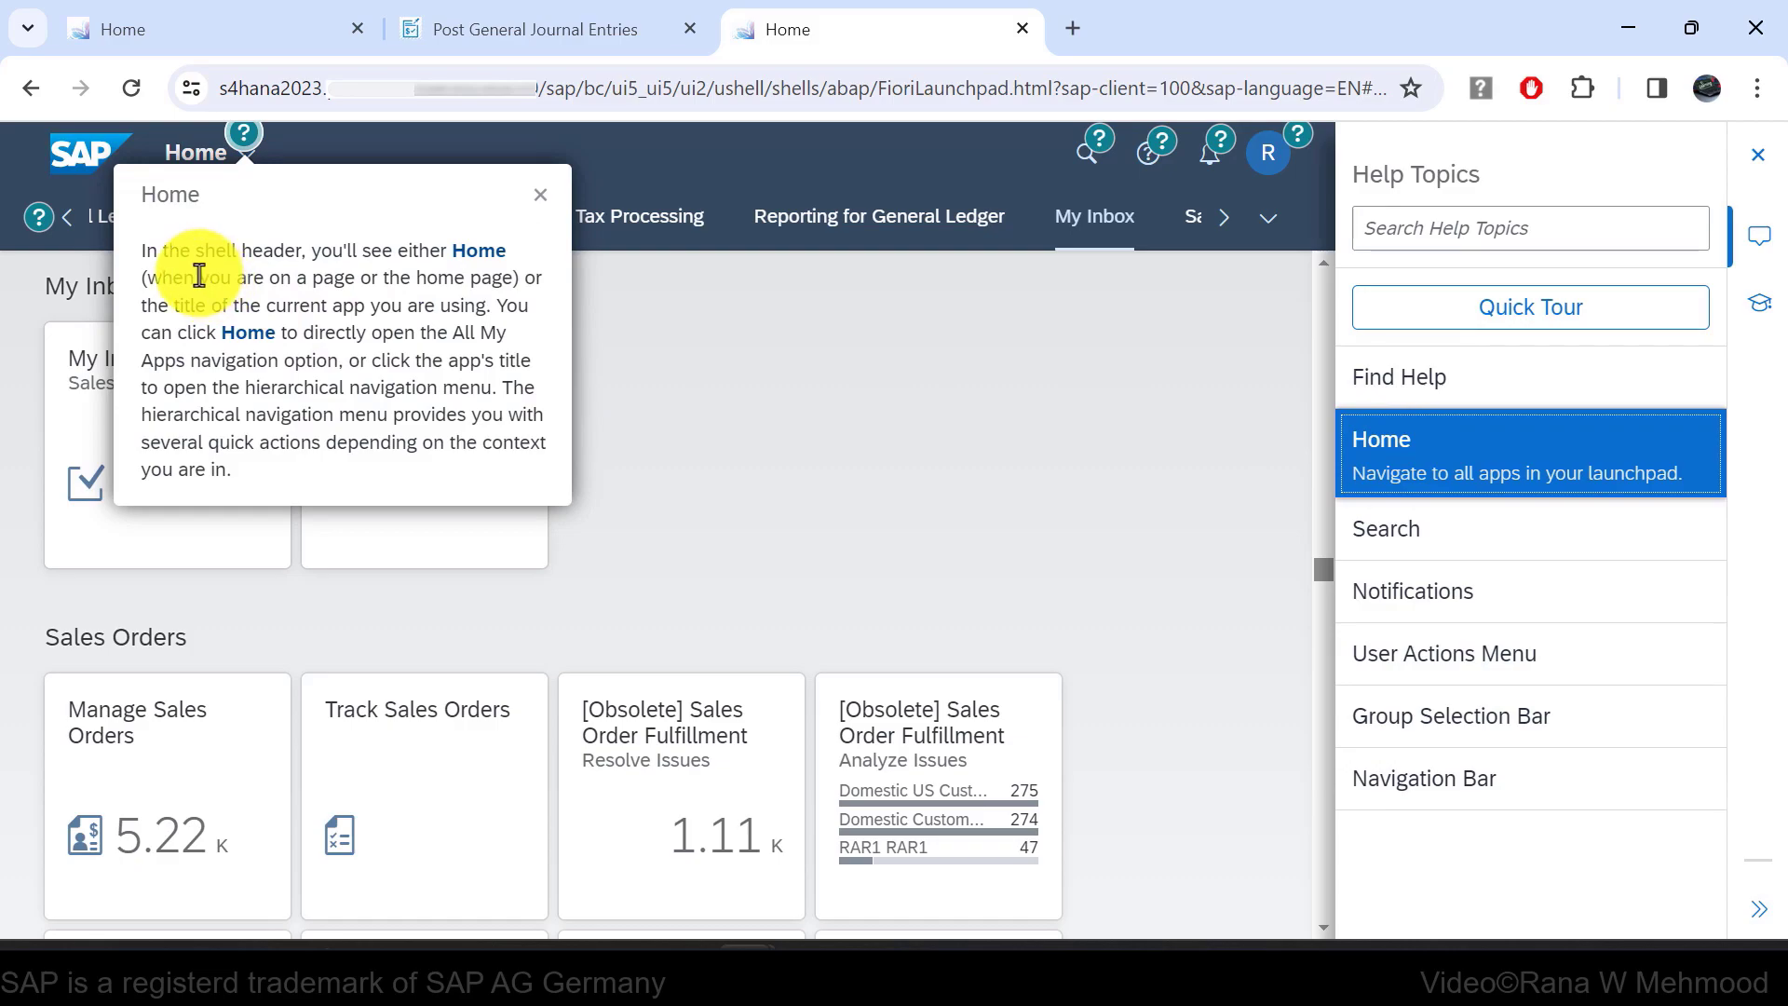
left_click(540, 193)
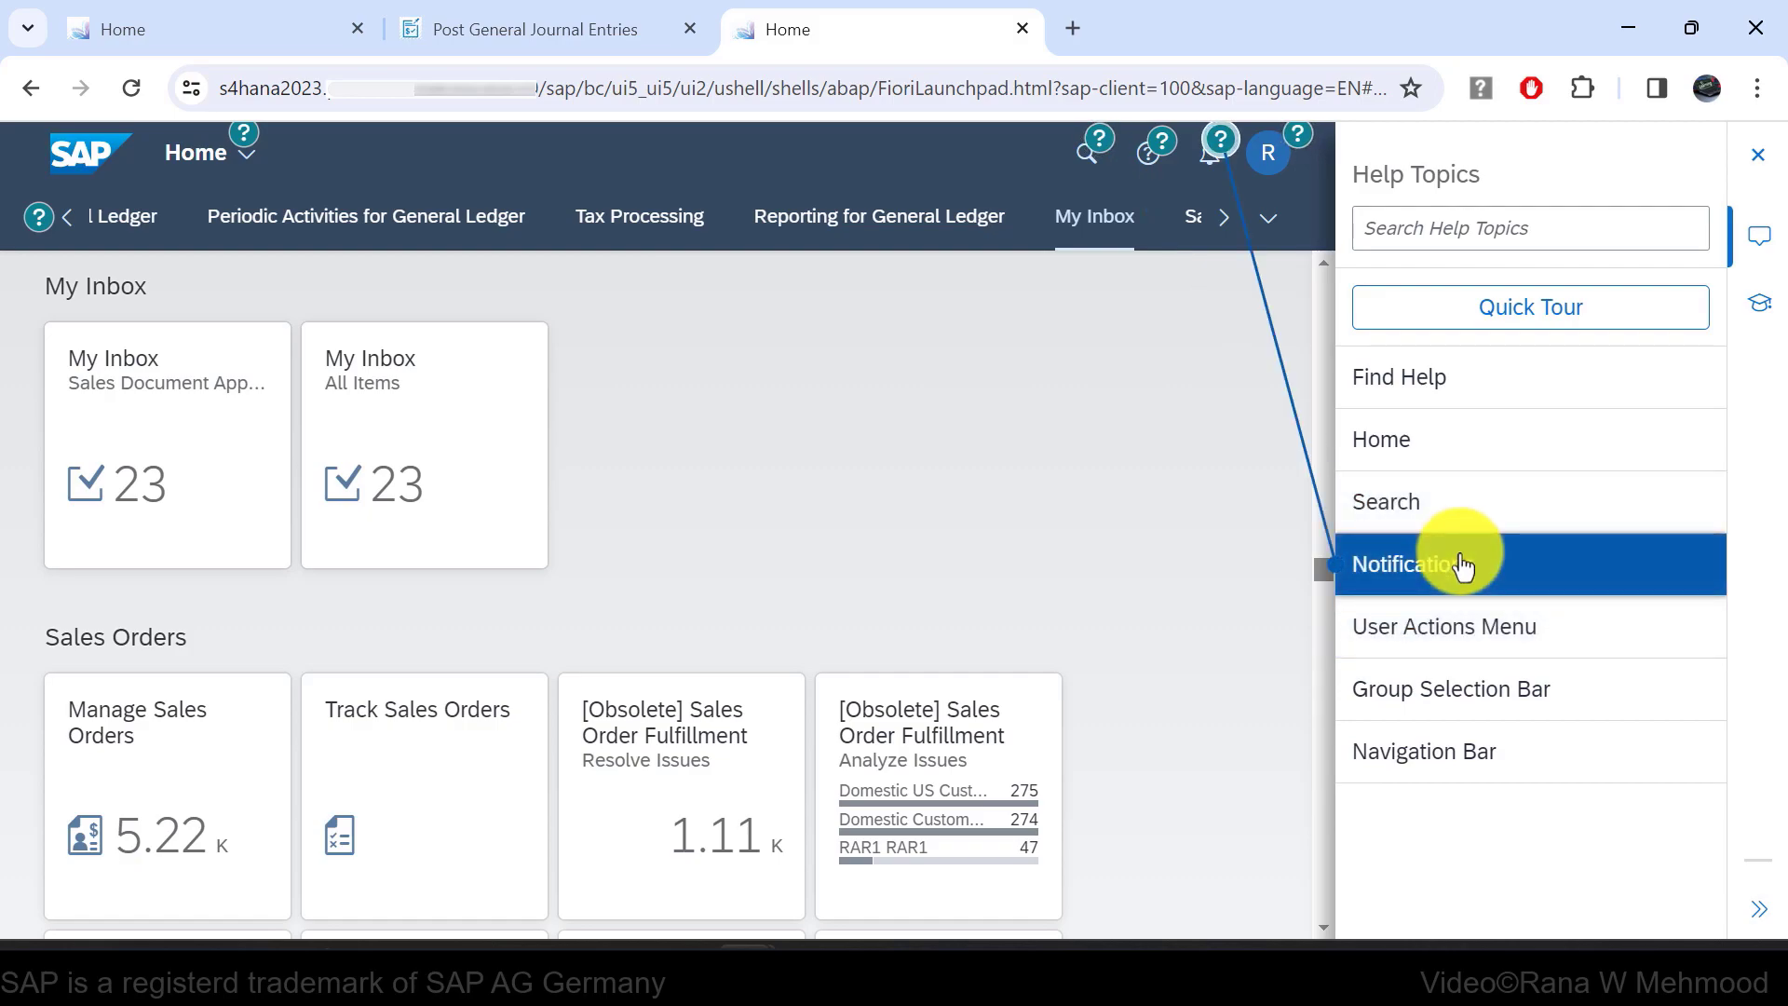
left_click(1453, 689)
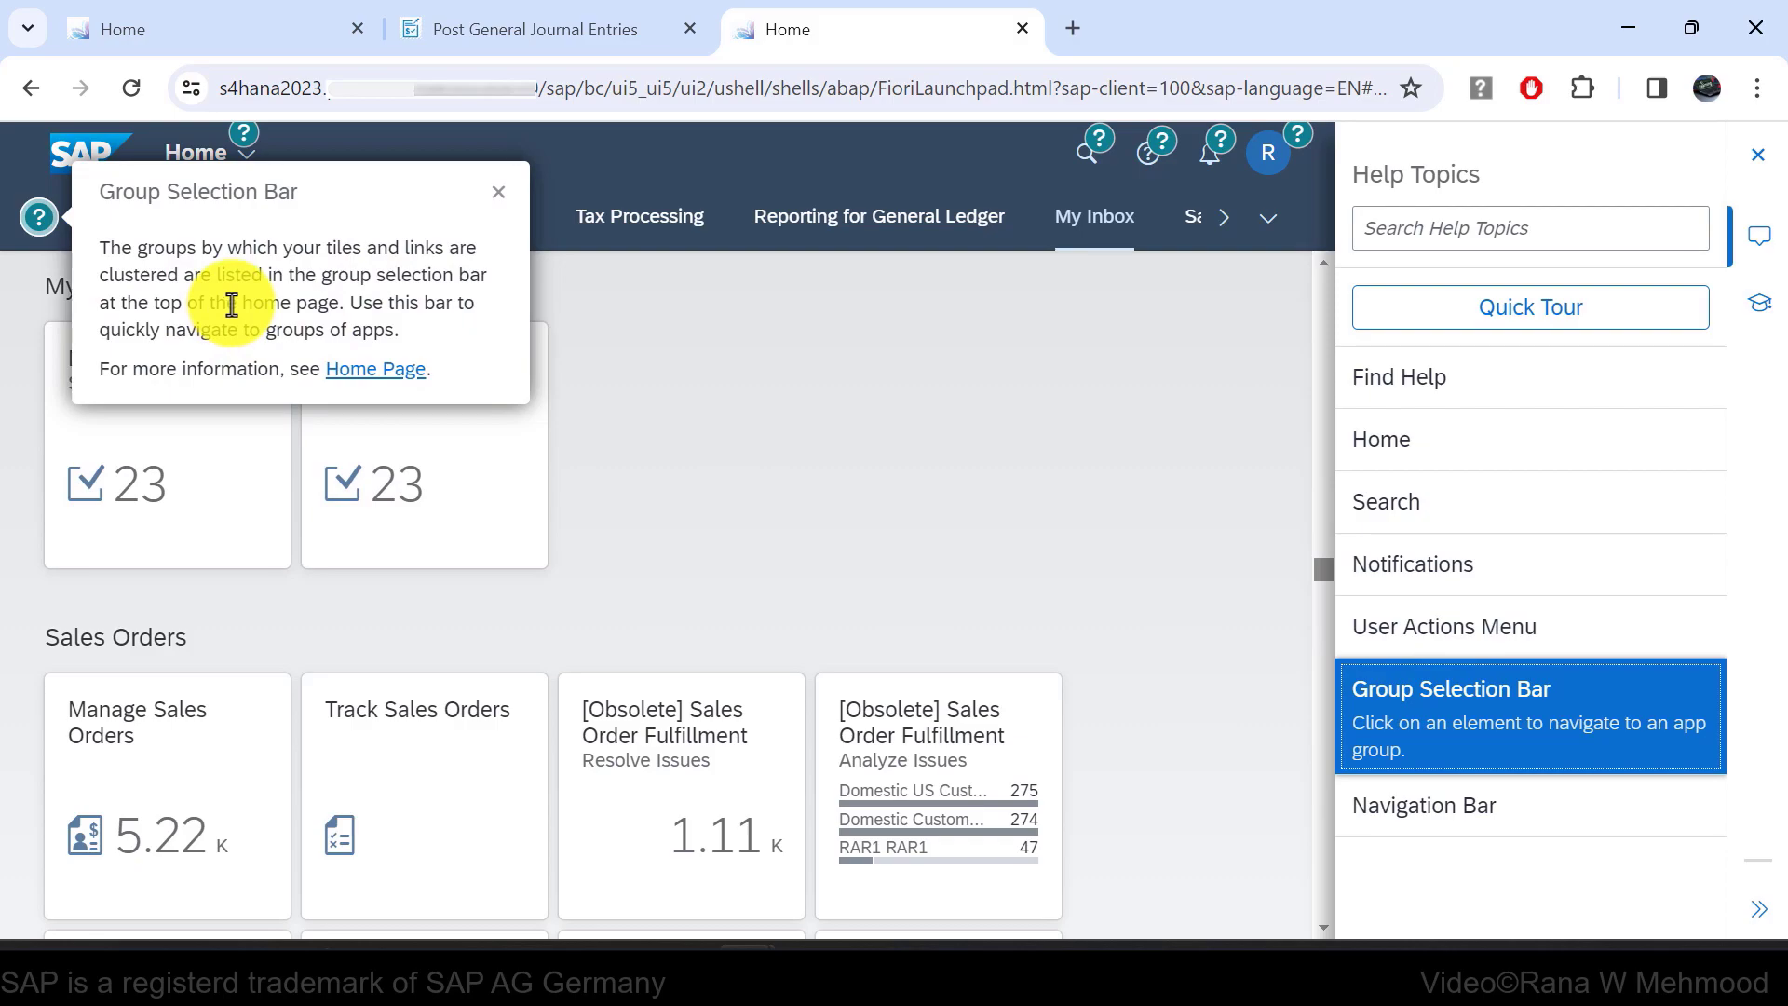
left_click(497, 193)
left_click(1460, 380)
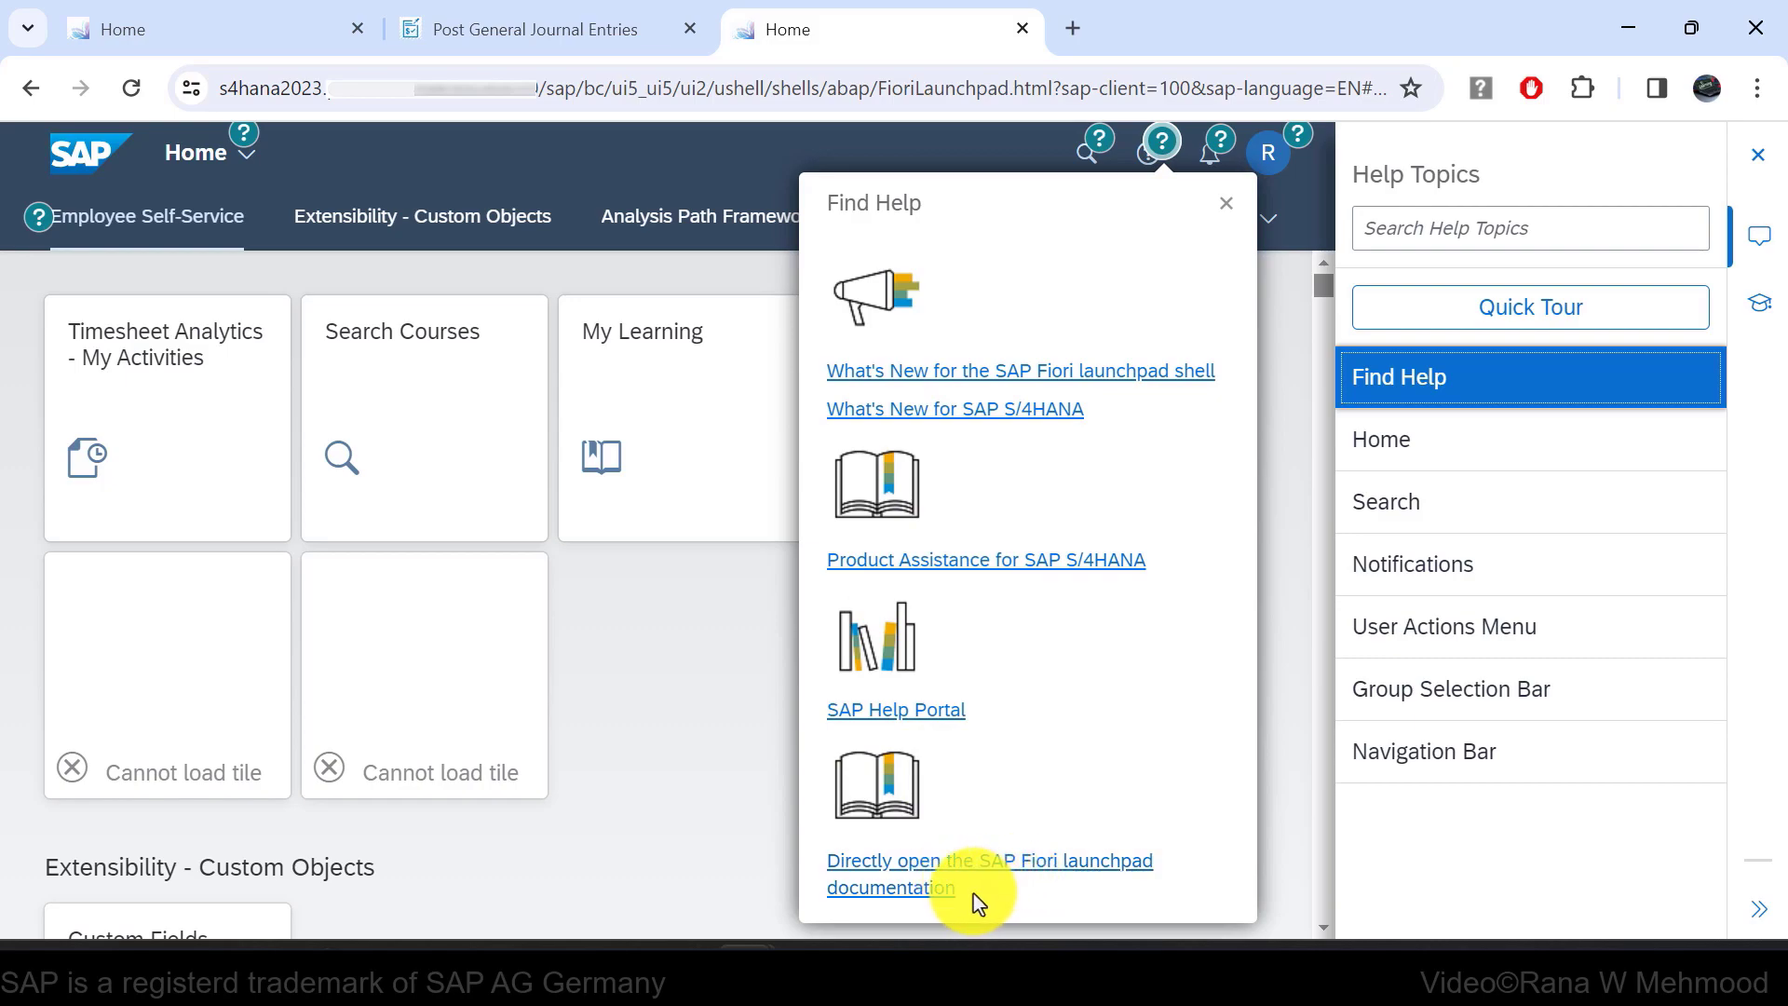
left_click(1226, 203)
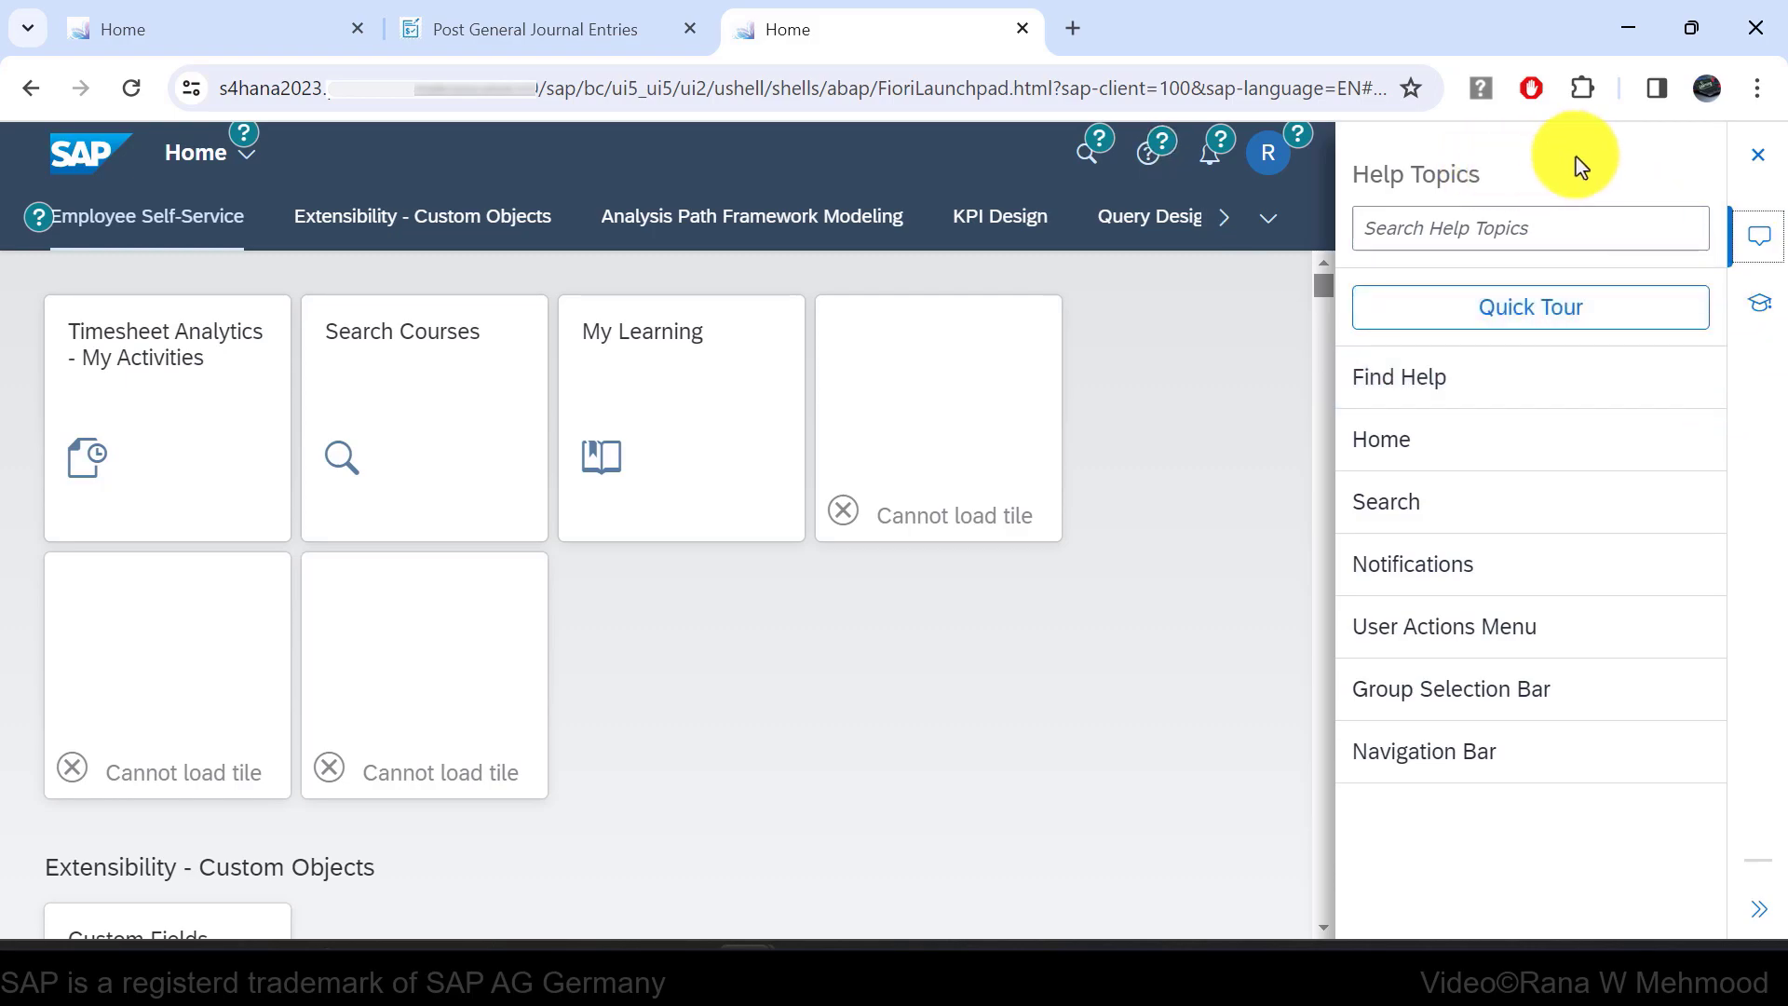
Switch the side panel to Learning and open the Learning Center in a new tab.
left_click(1761, 313)
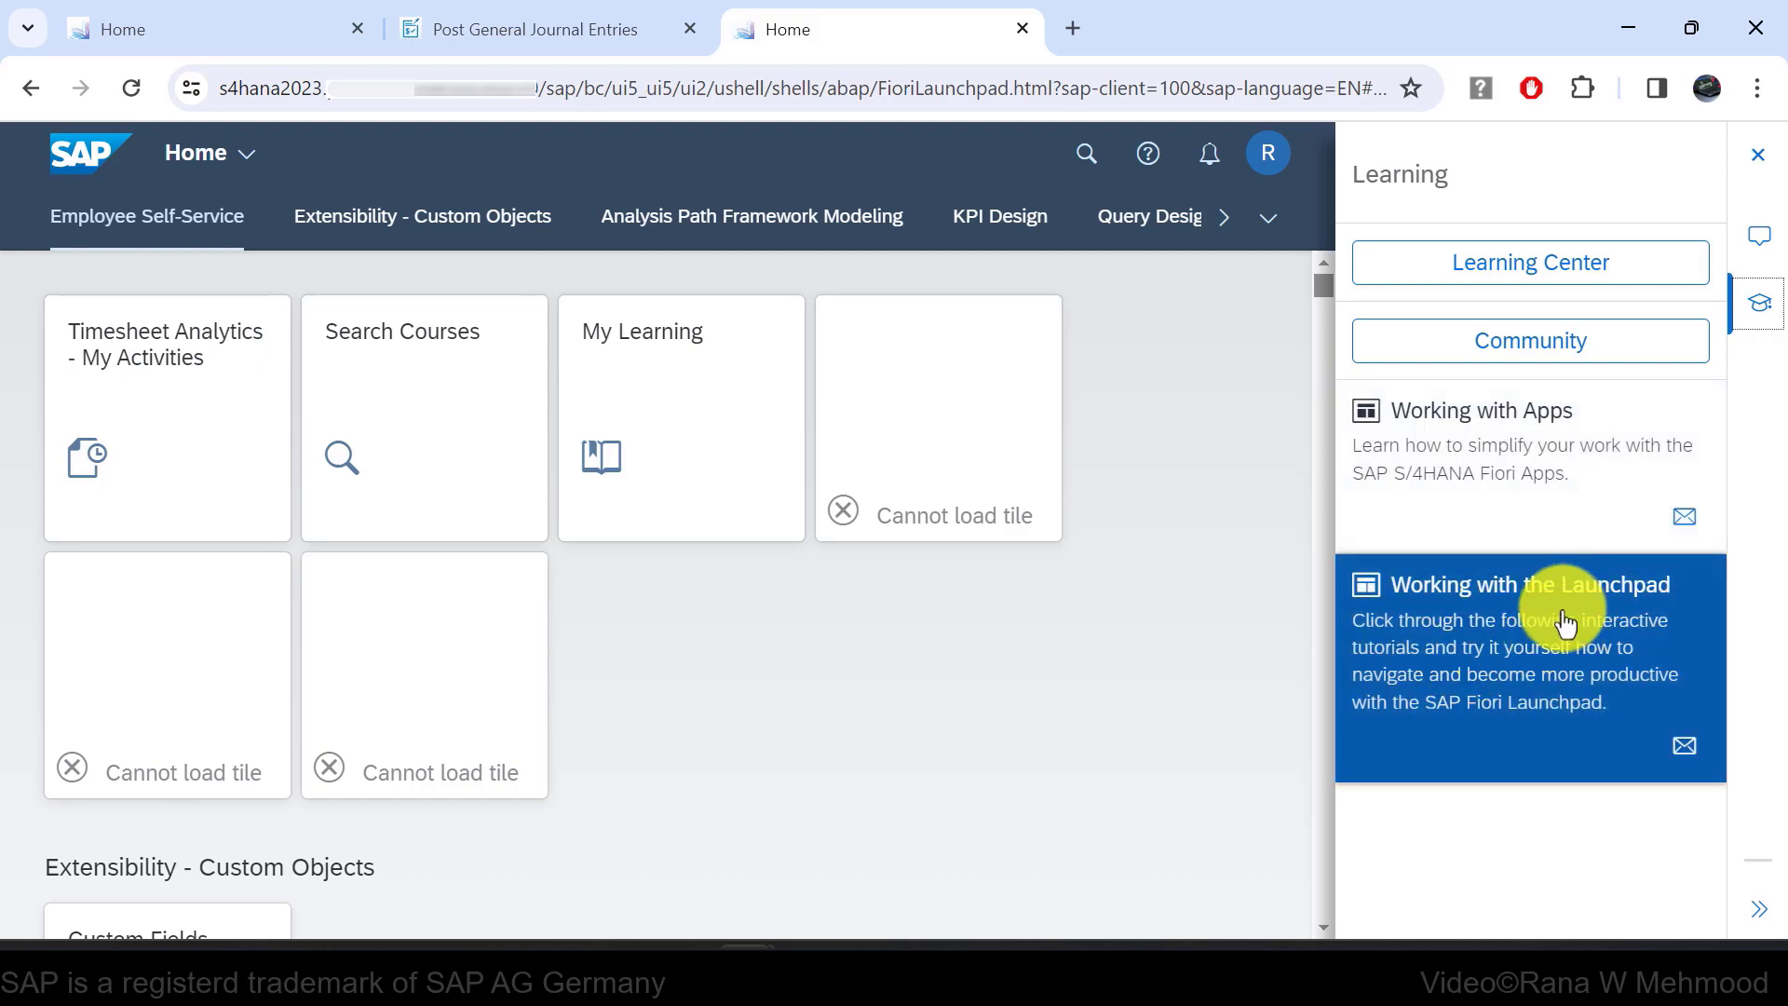
left_click(1560, 536)
left_click(1581, 270)
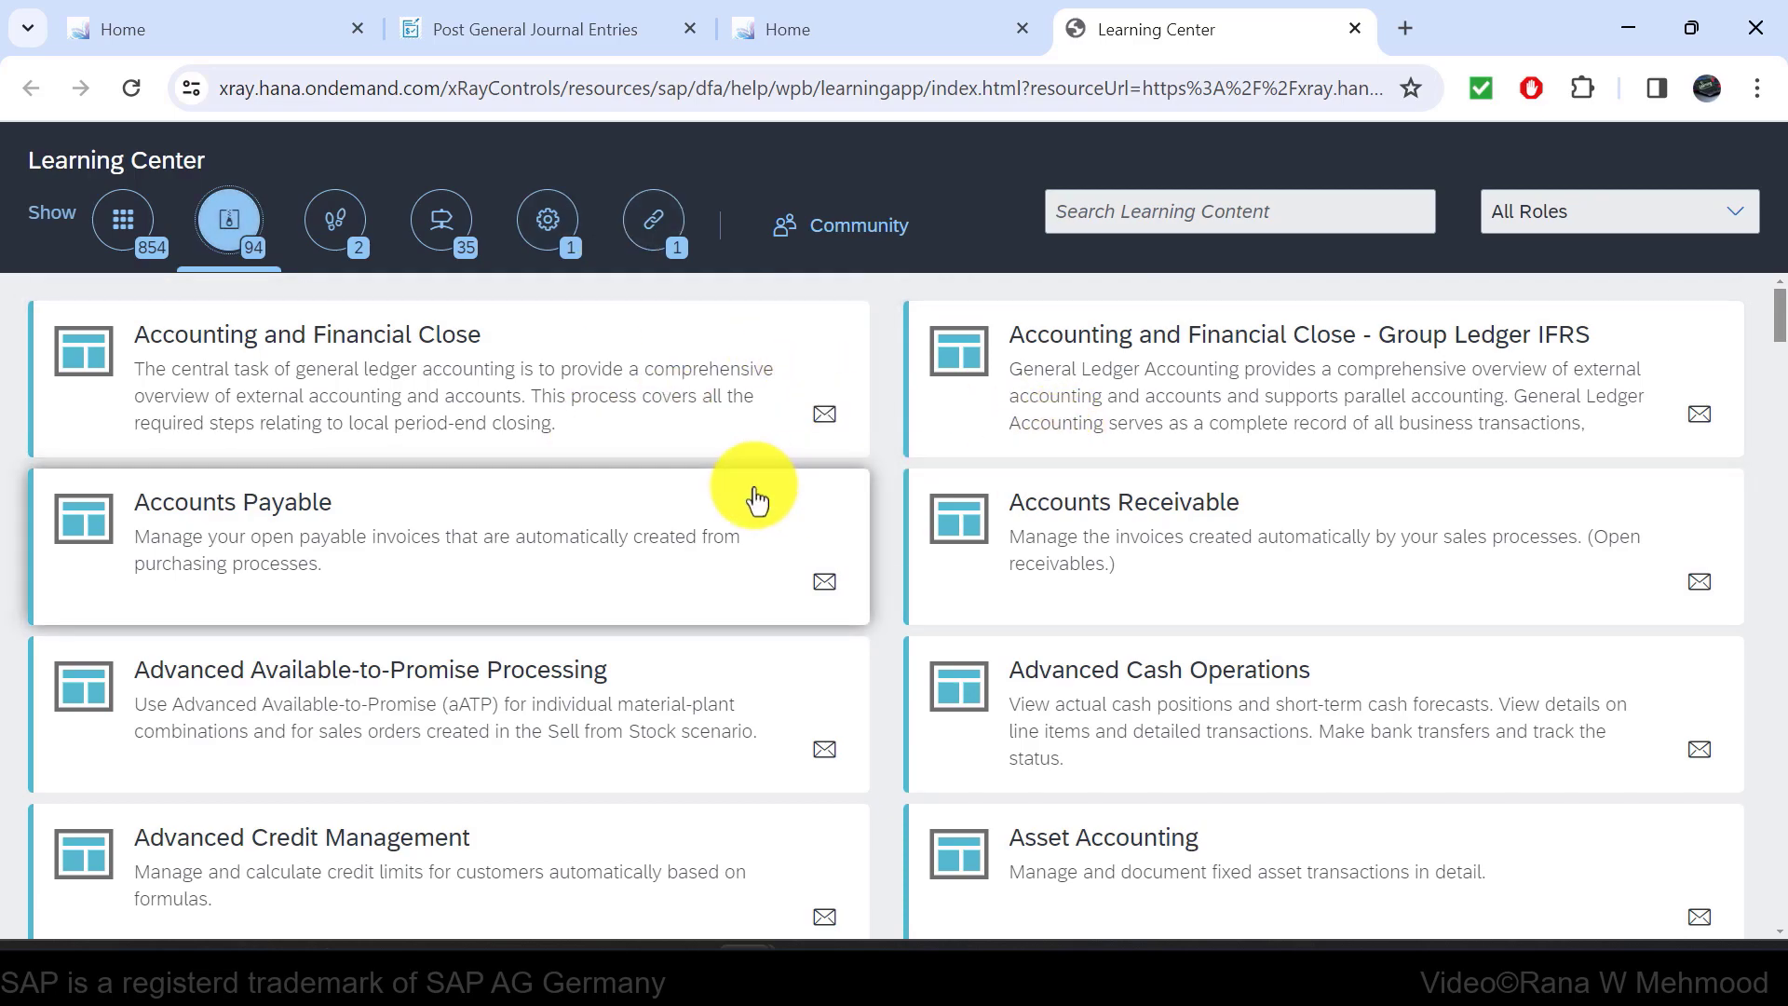
Open the Accounts Payable topic in SAP Learning Center, keeping the role filter at All Roles.
scroll(751, 487, "down", 4)
scroll(756, 500, "up", 4)
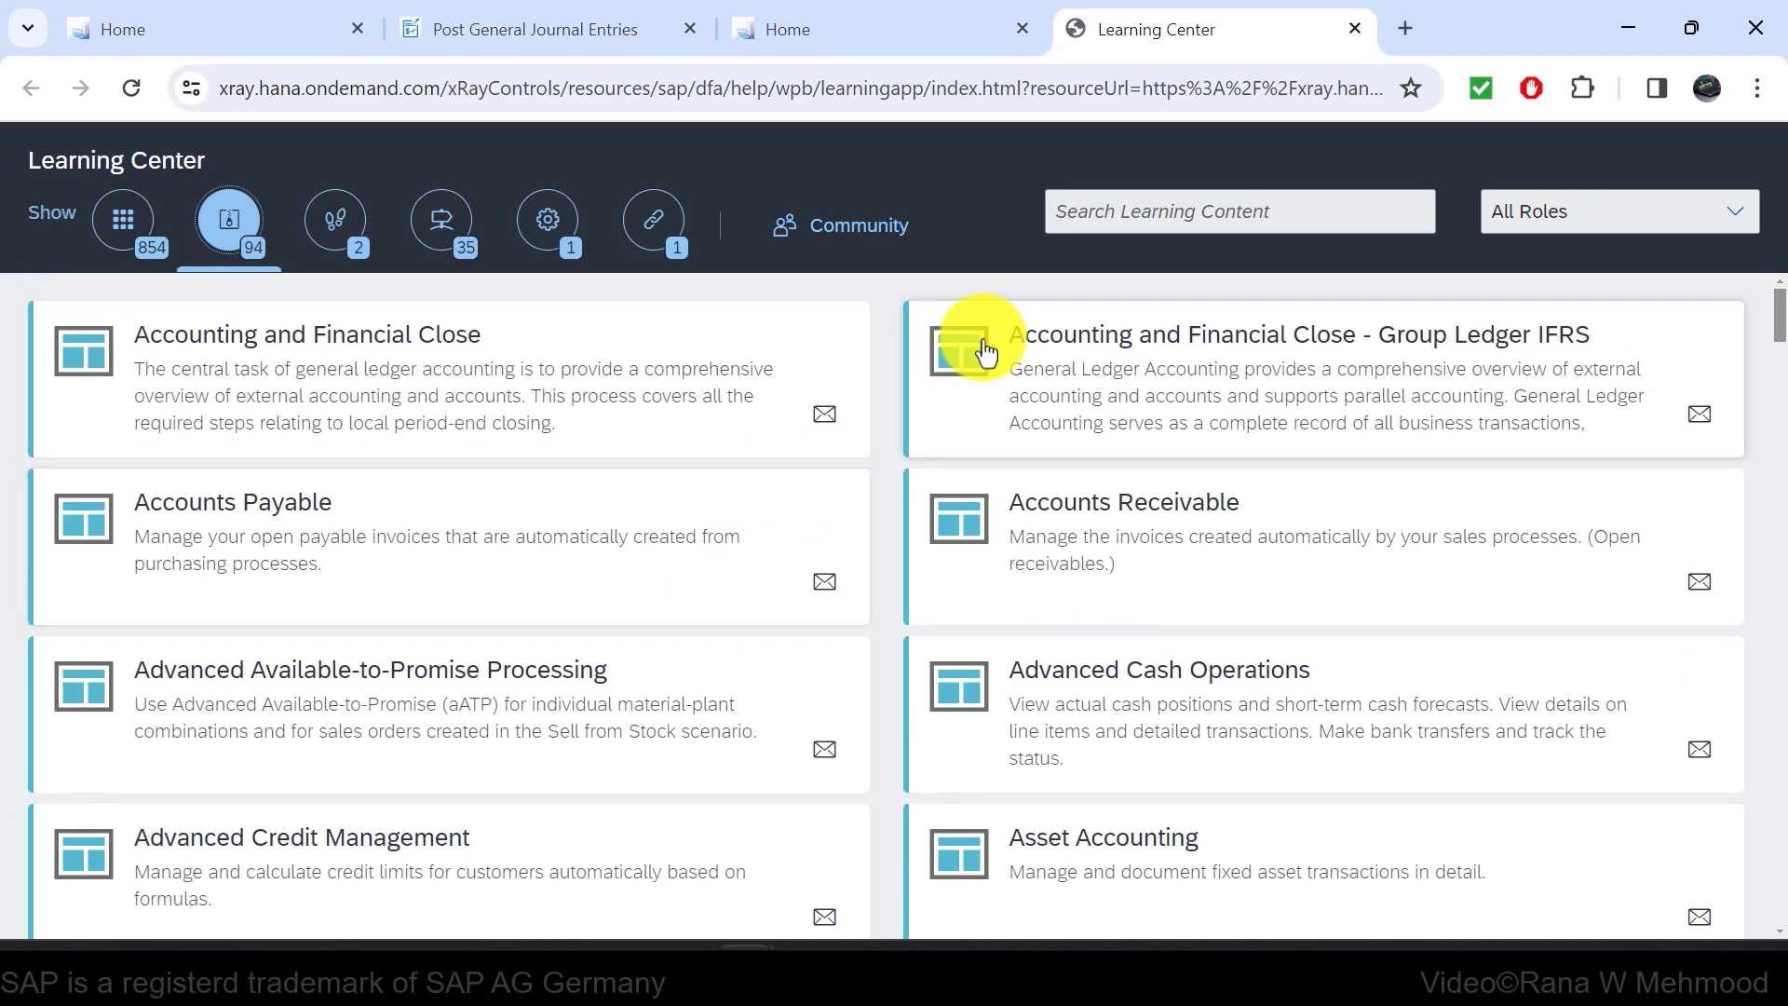
left_click(1069, 235)
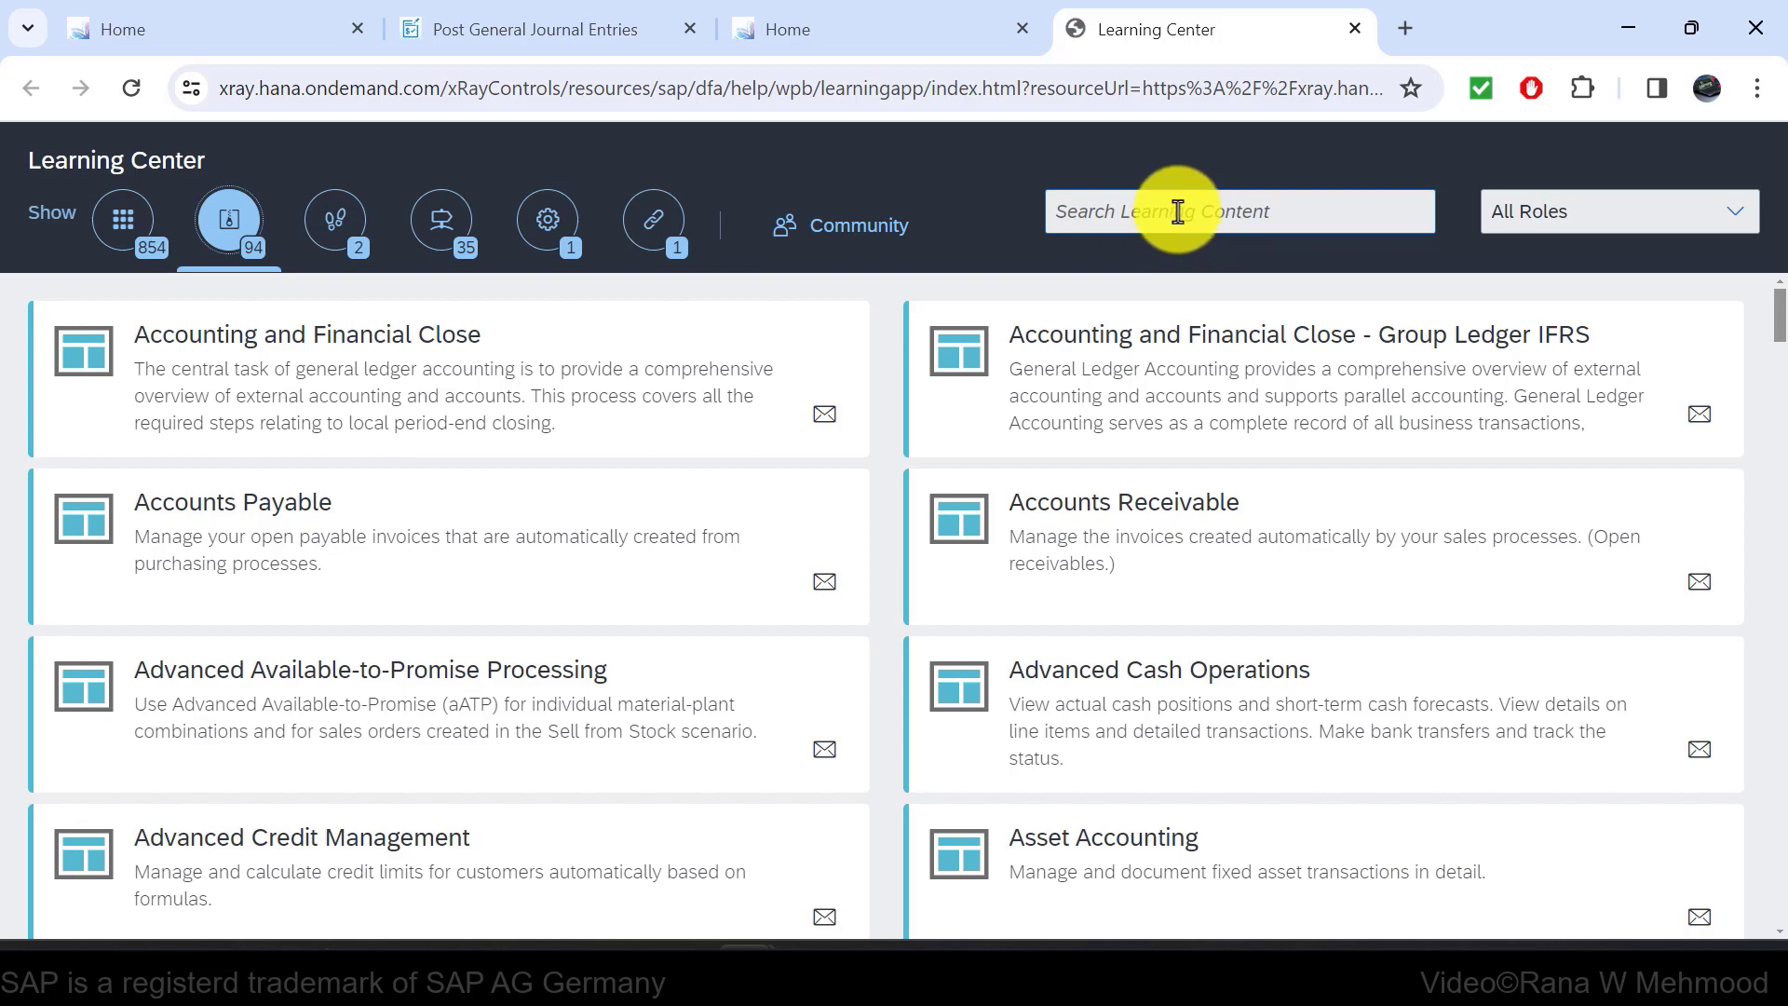
left_click(1639, 210)
left_click(957, 280)
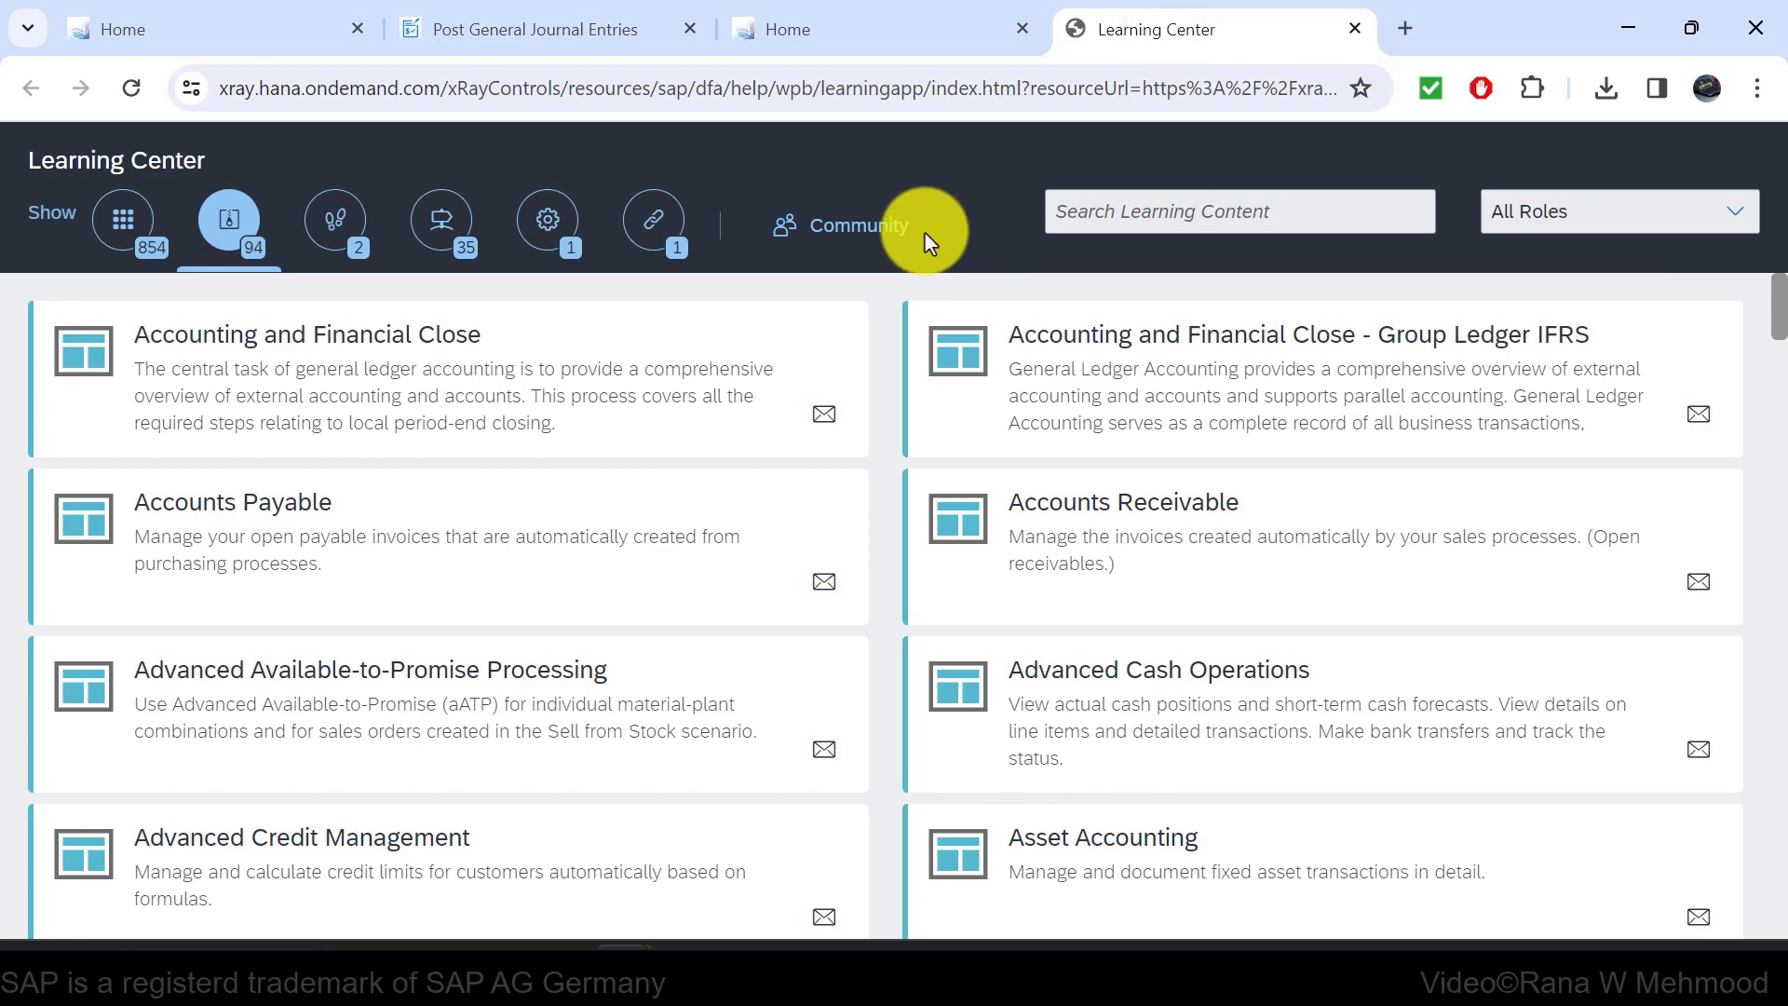
left_click(559, 556)
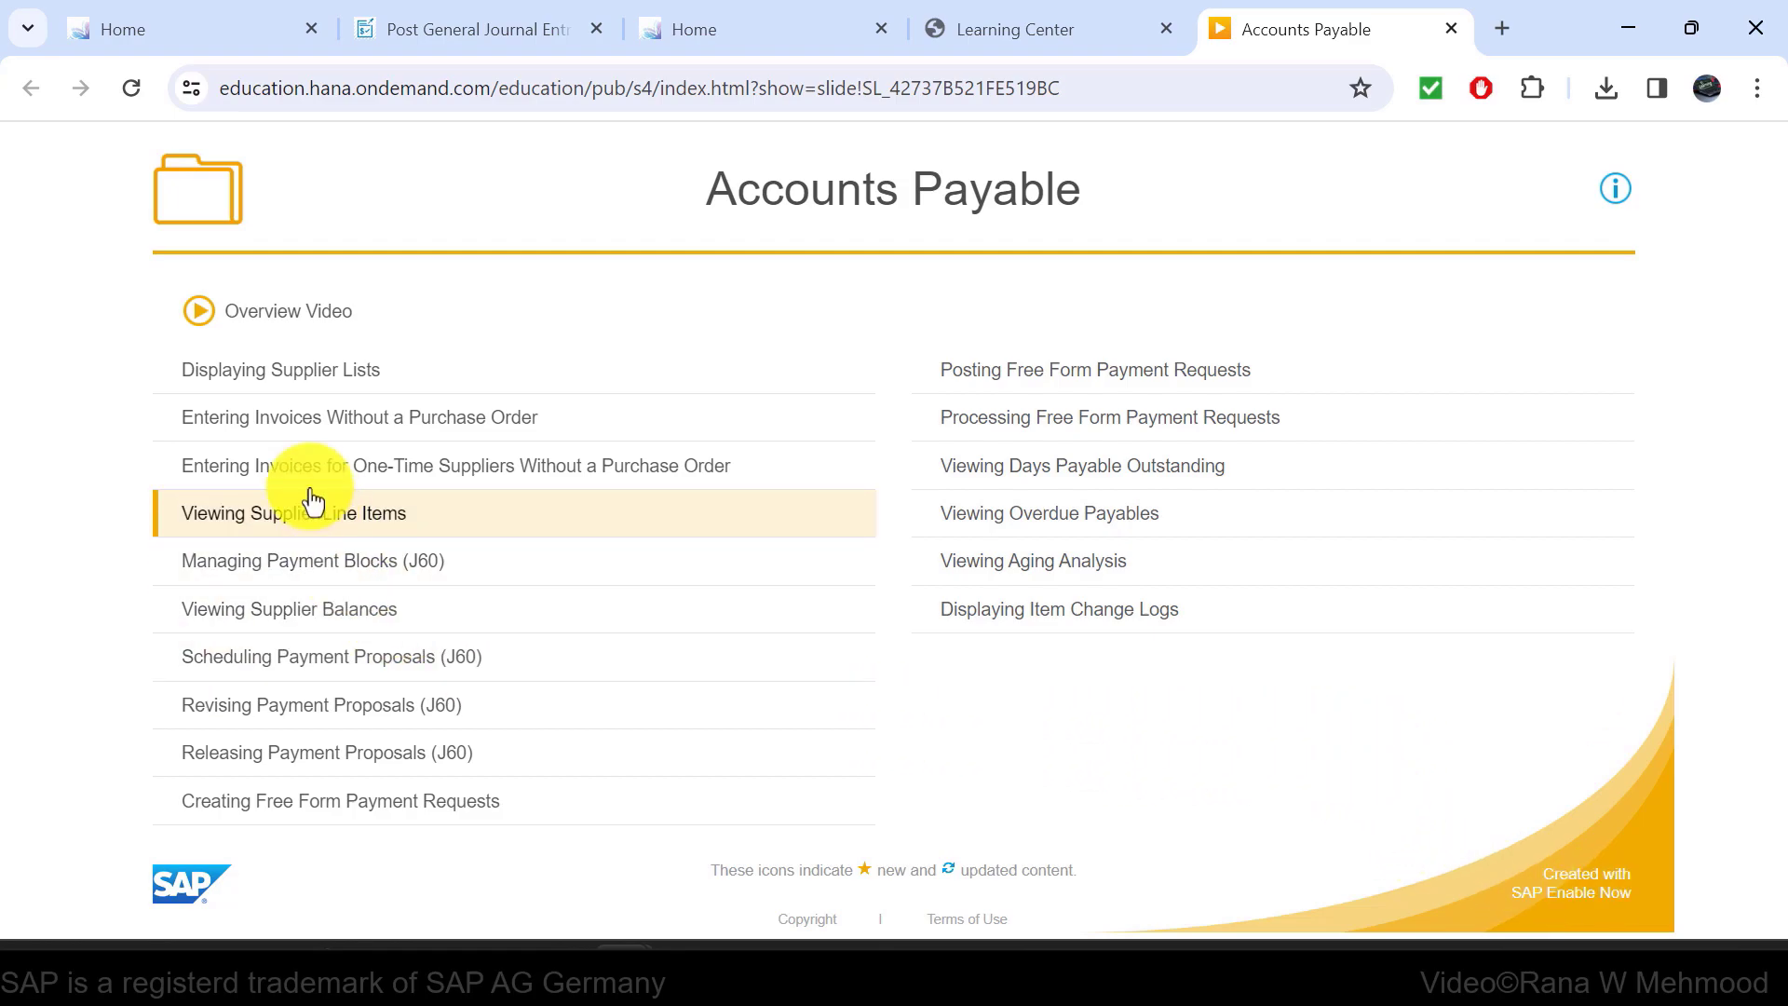
Start the Displaying Supplier Lists tutorial and filter suppliers by company code 1710.
left_click(322, 372)
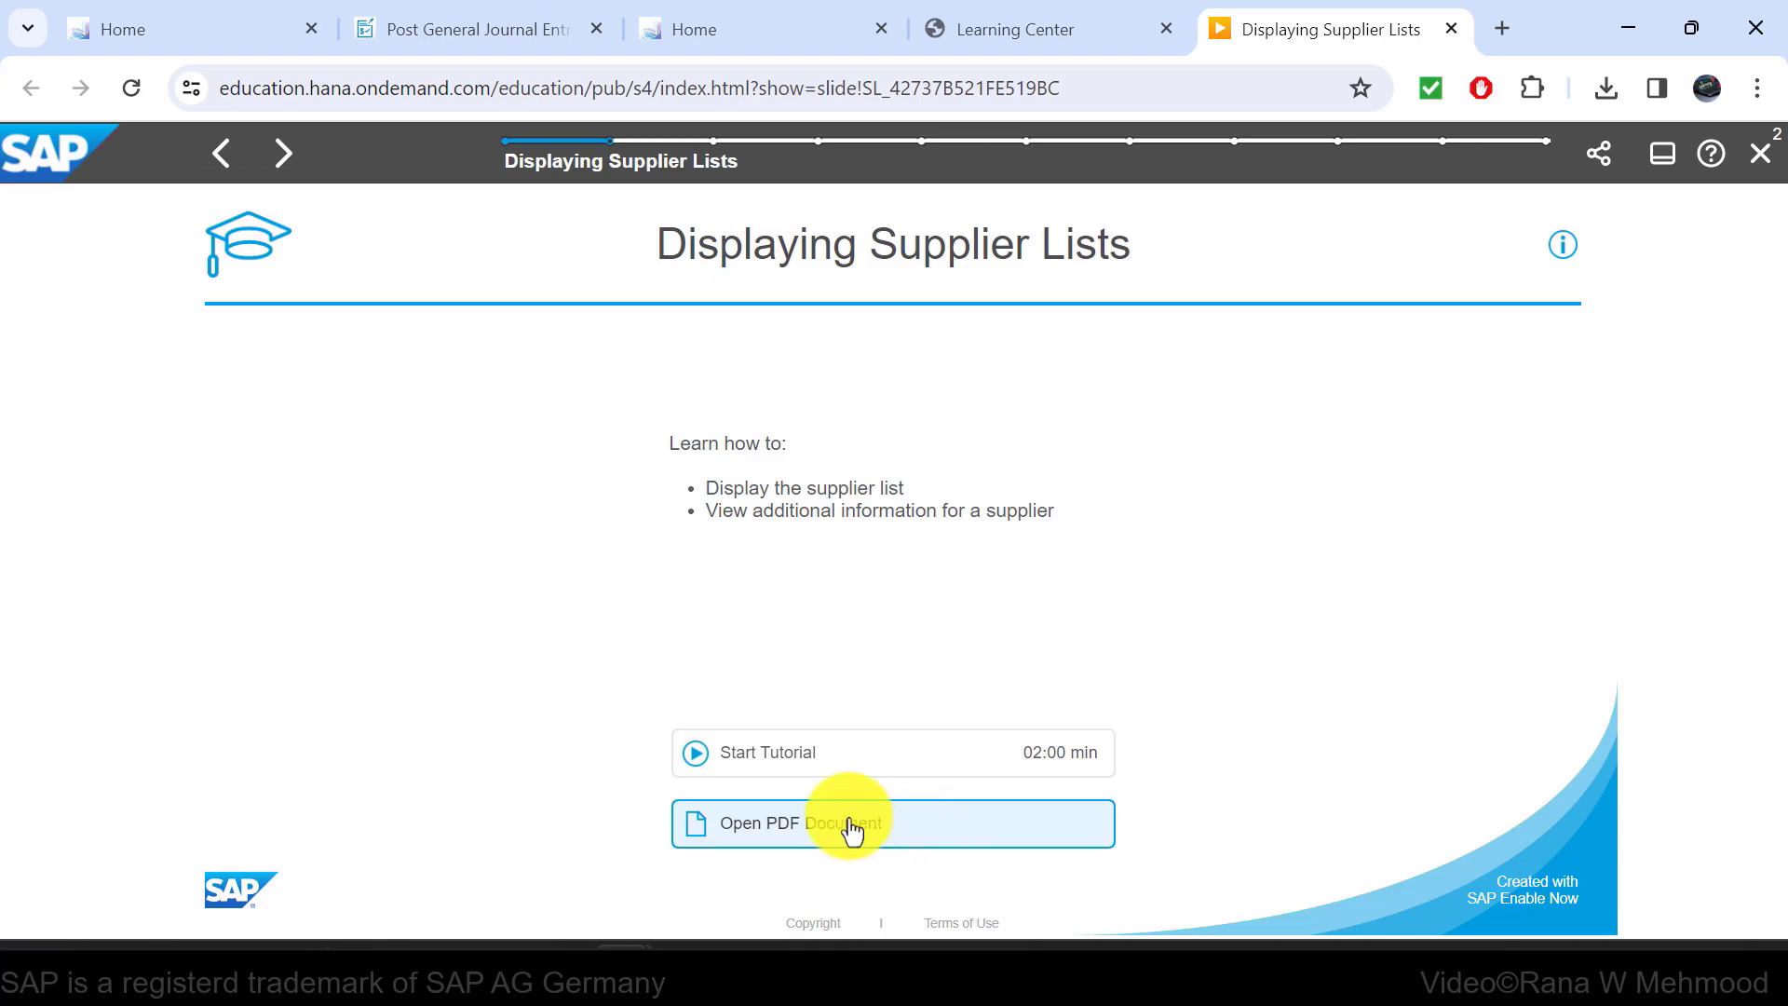
left_click(870, 759)
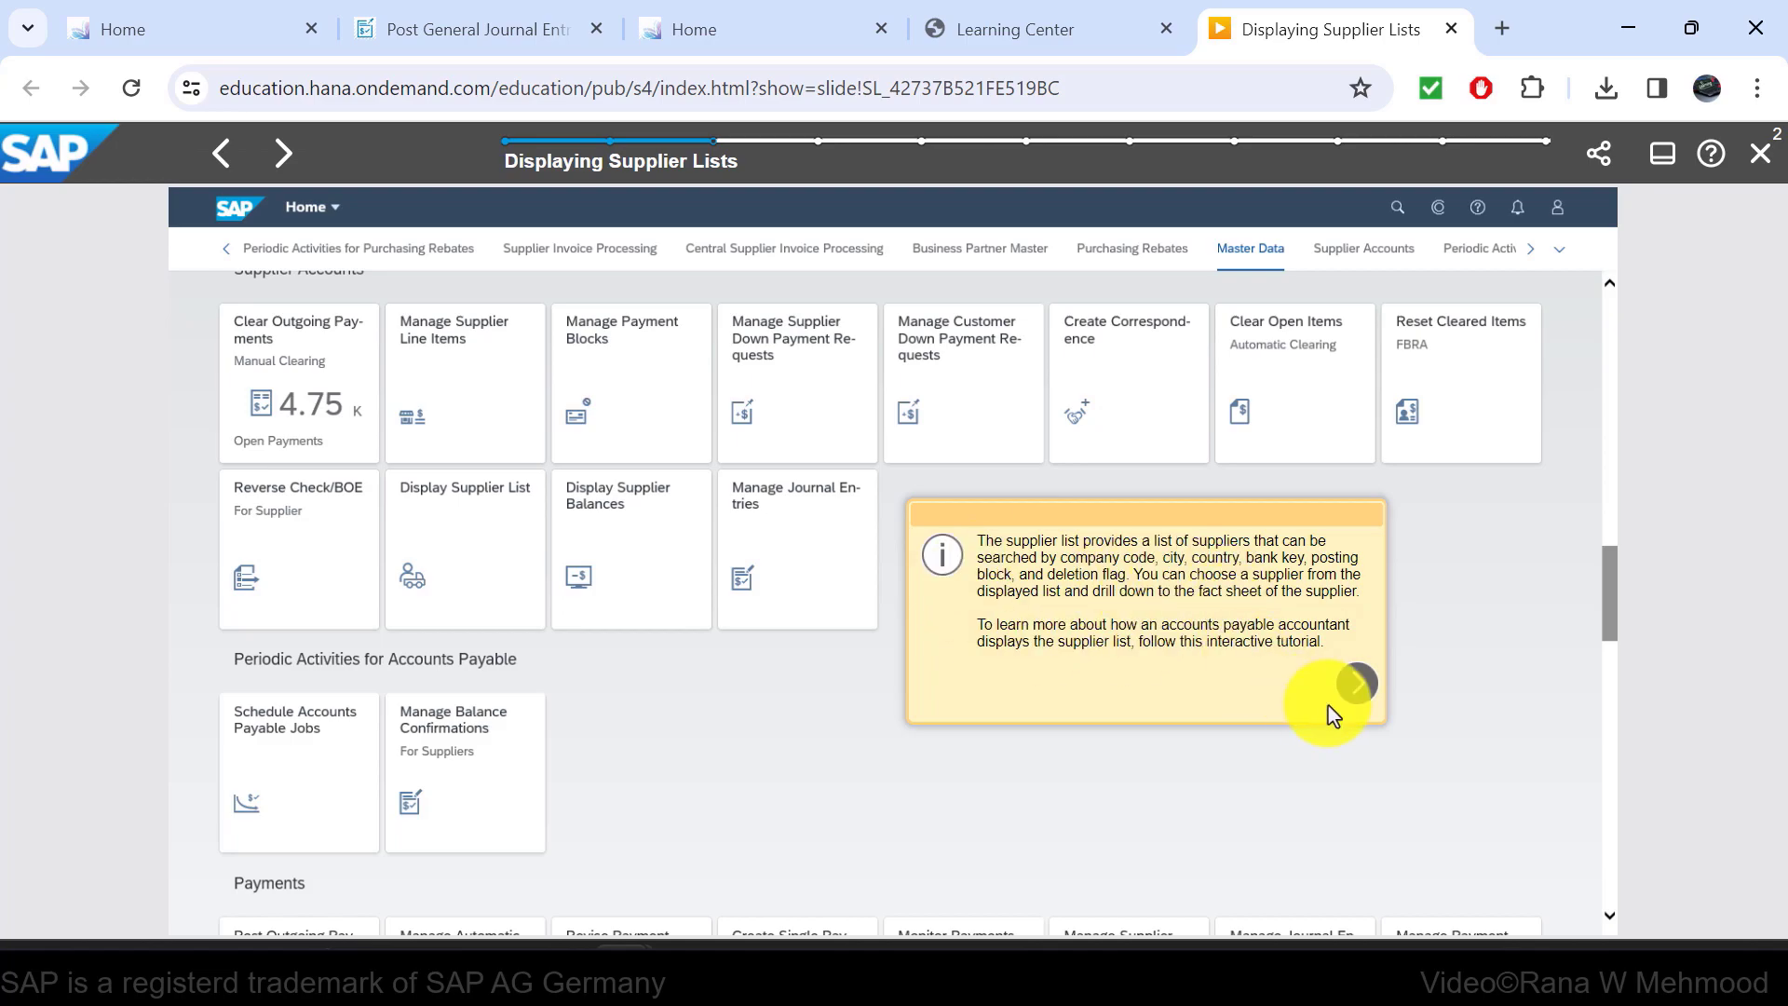
left_click(1359, 689)
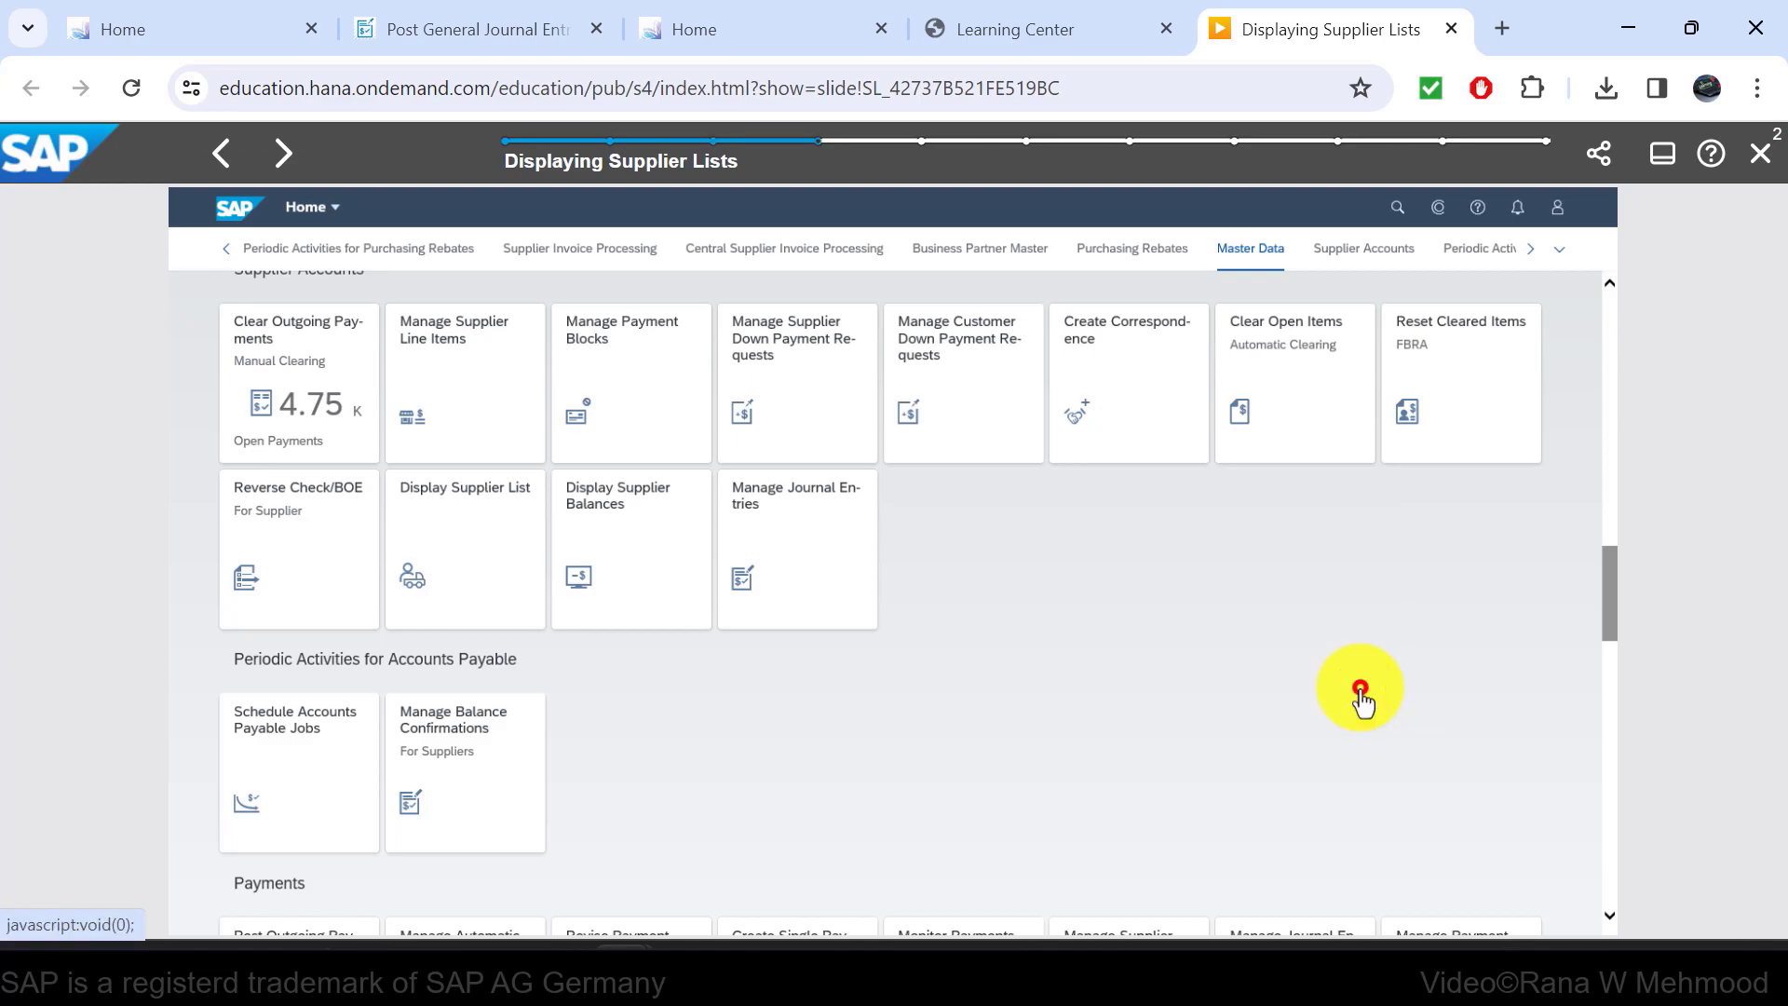
left_click(472, 556)
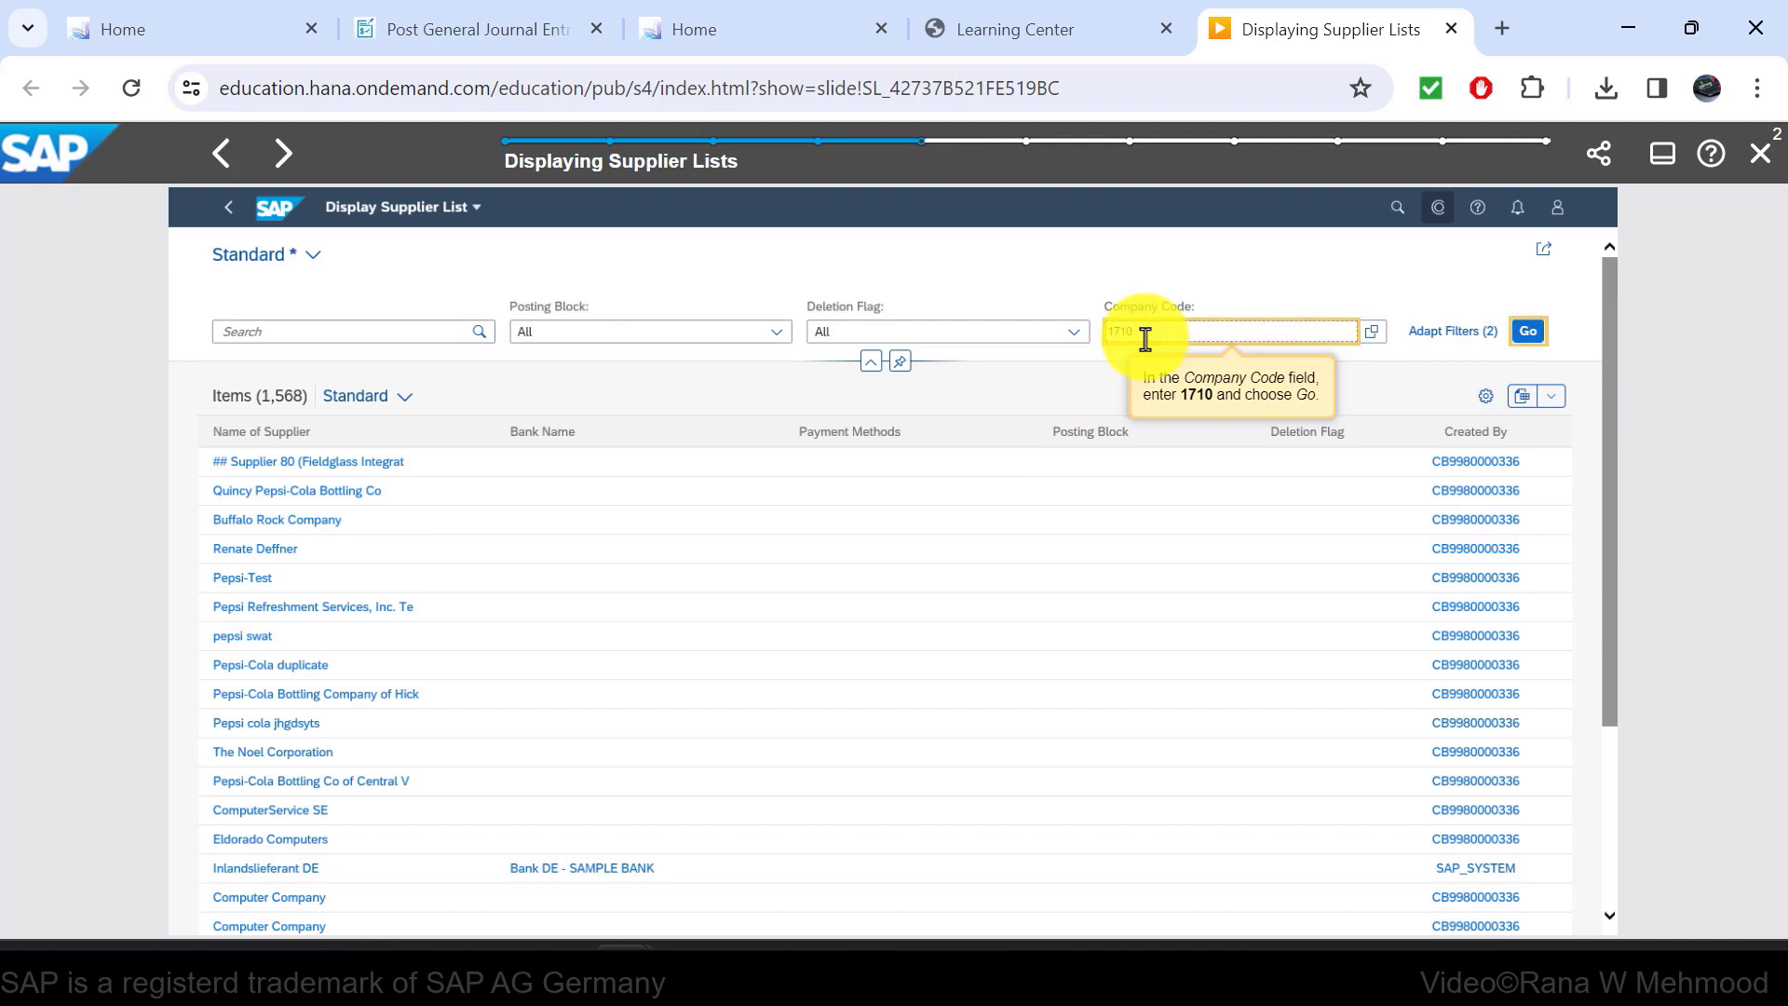
left_click(1529, 331)
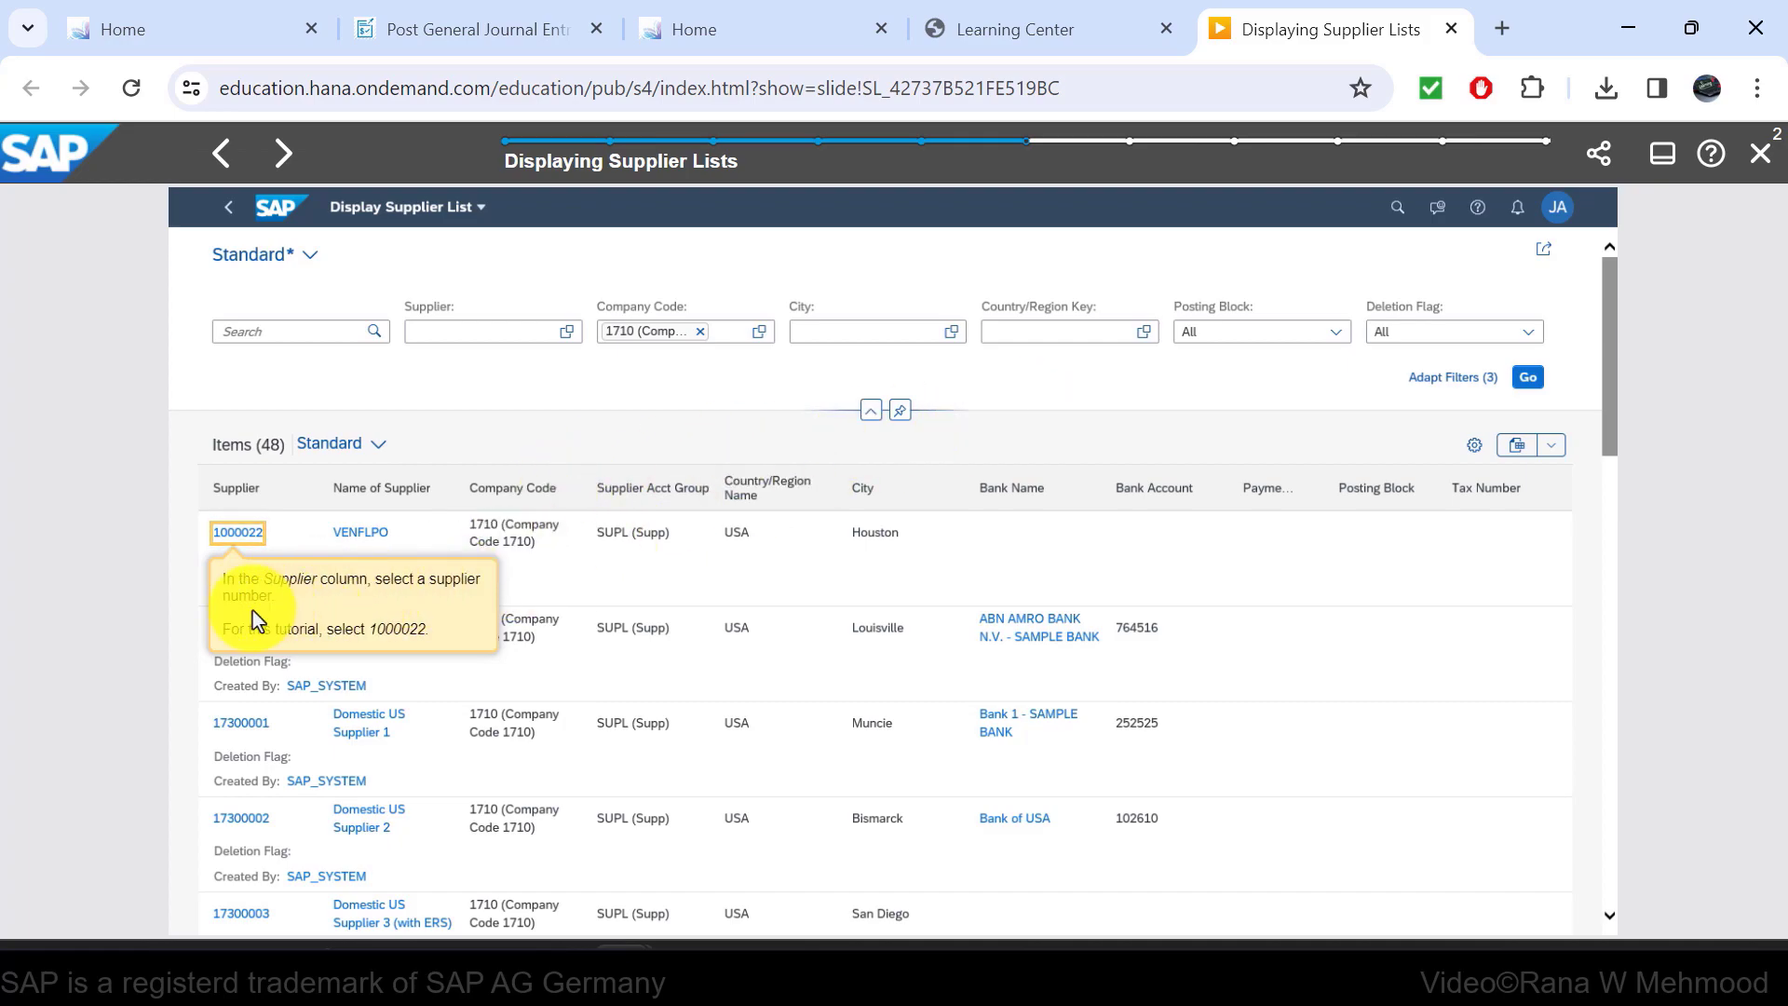
Open supplier 1000022's fact sheet, then finish and exit the tutorial and close its tab.
left_click(242, 541)
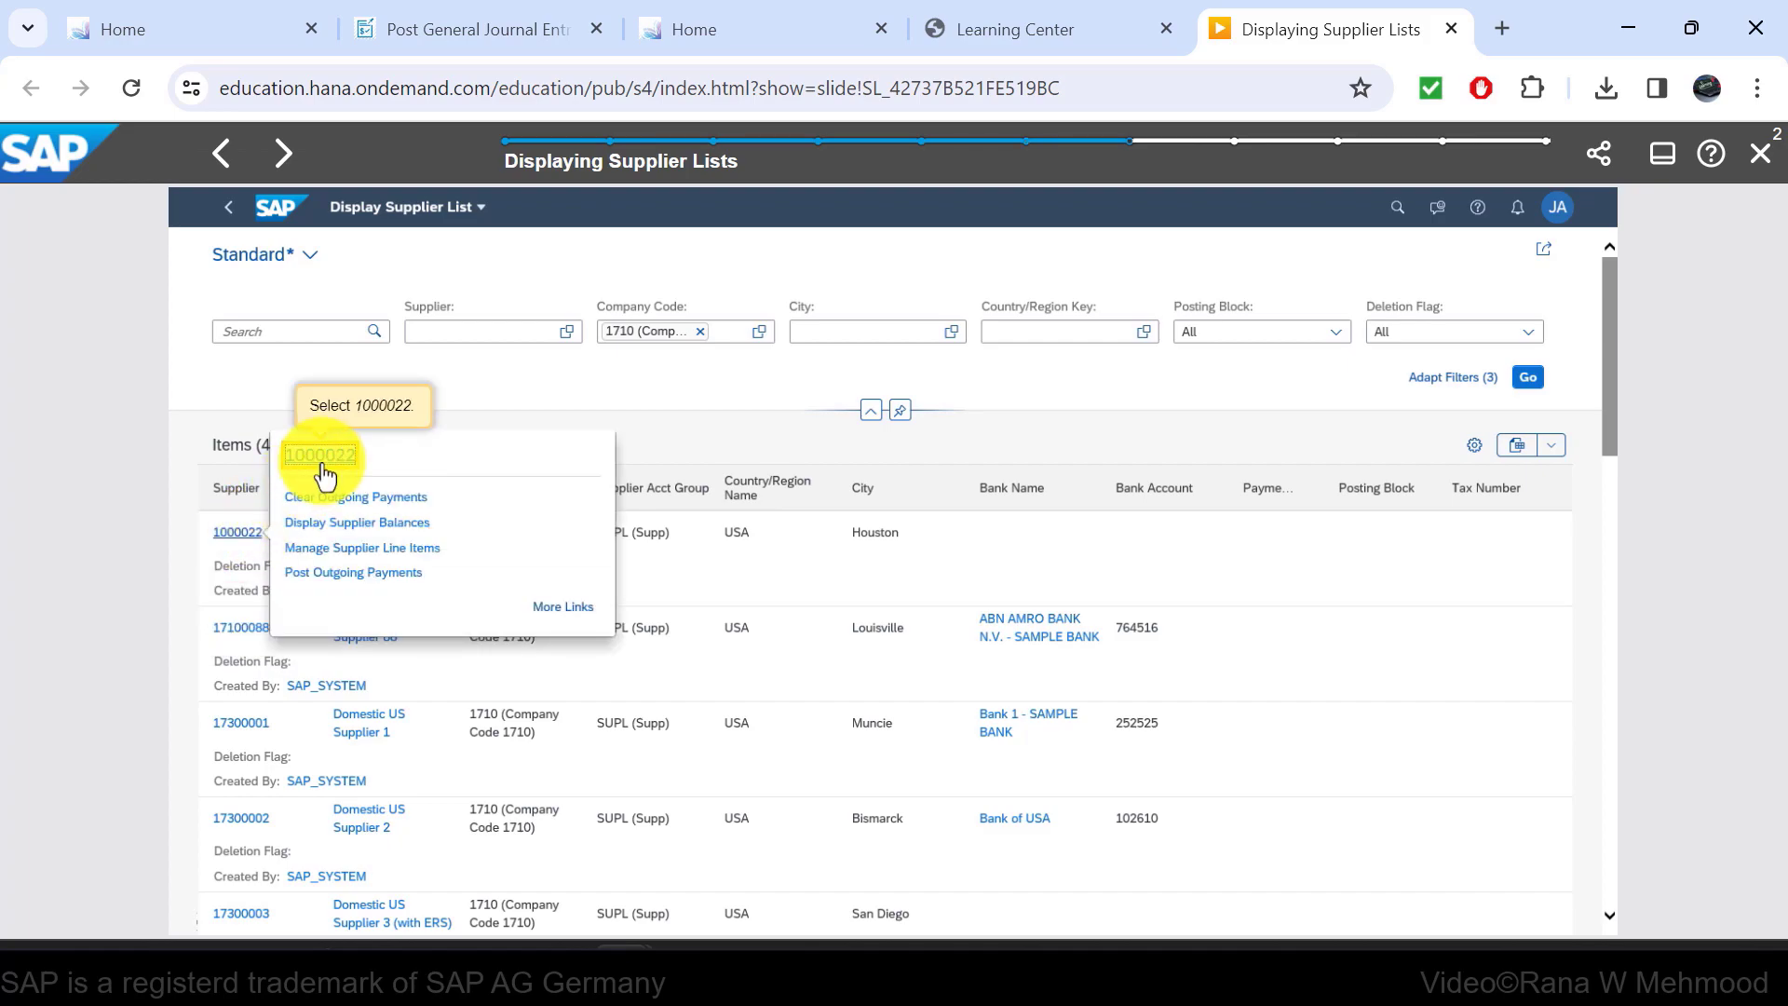
left_click(323, 461)
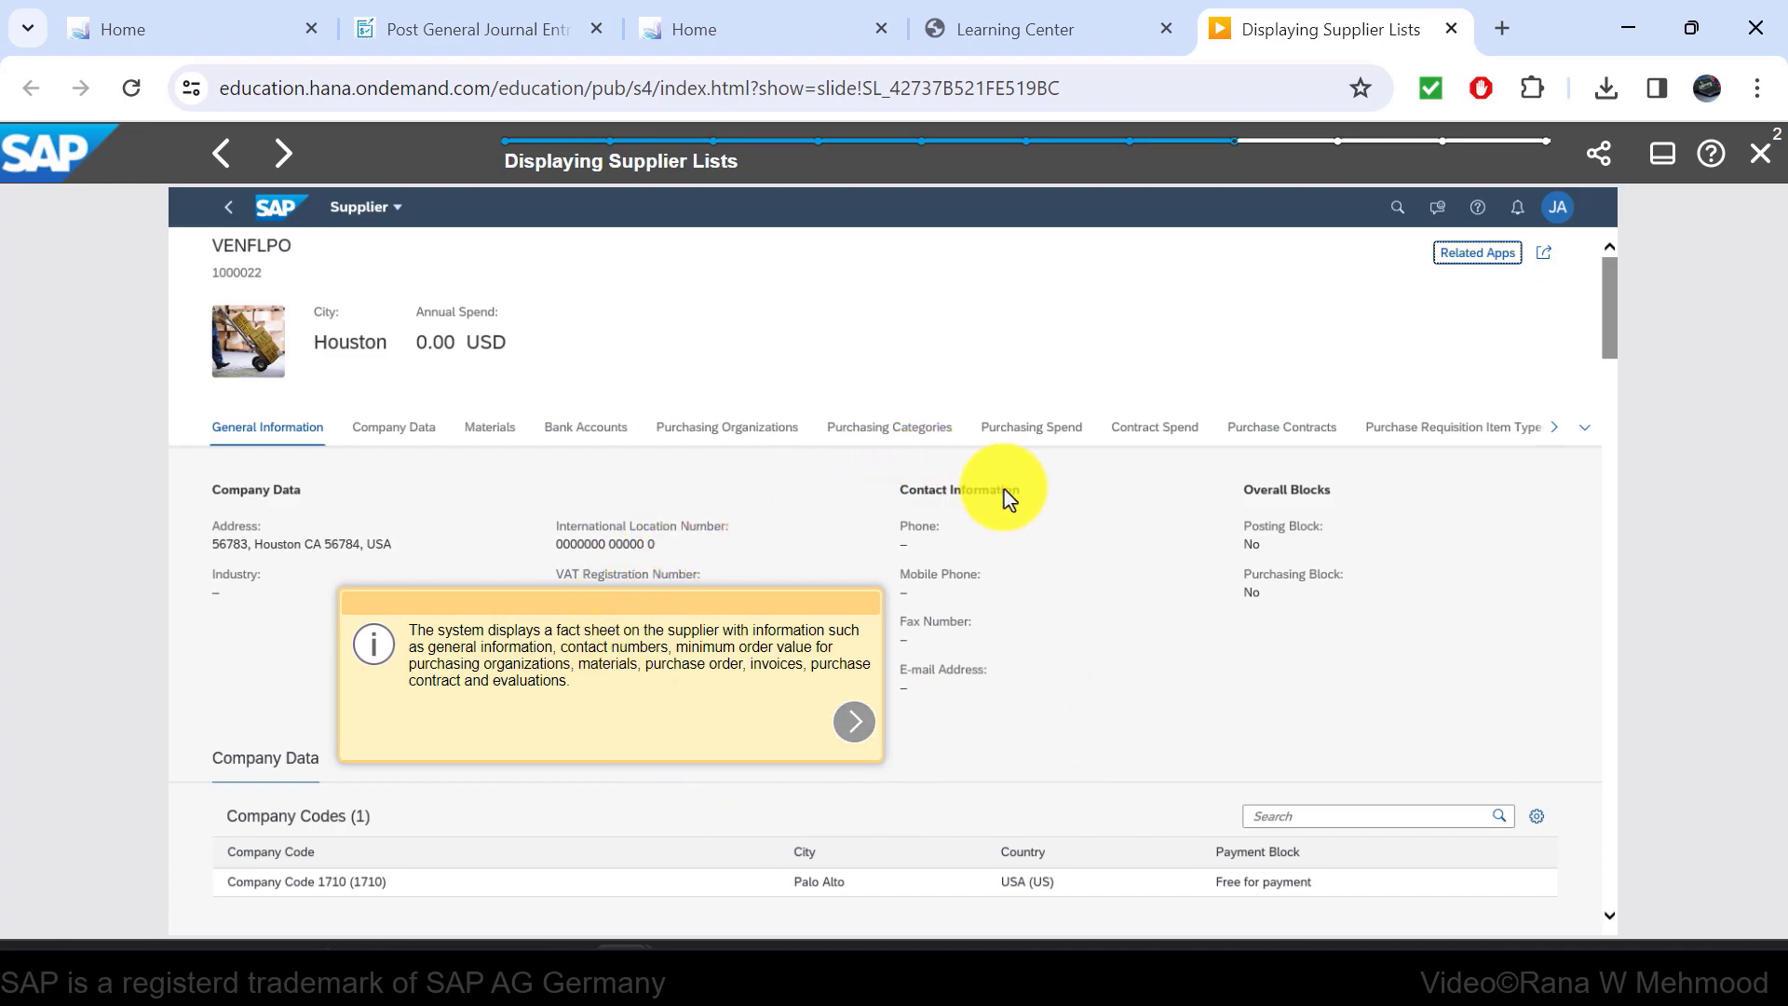
left_click(857, 724)
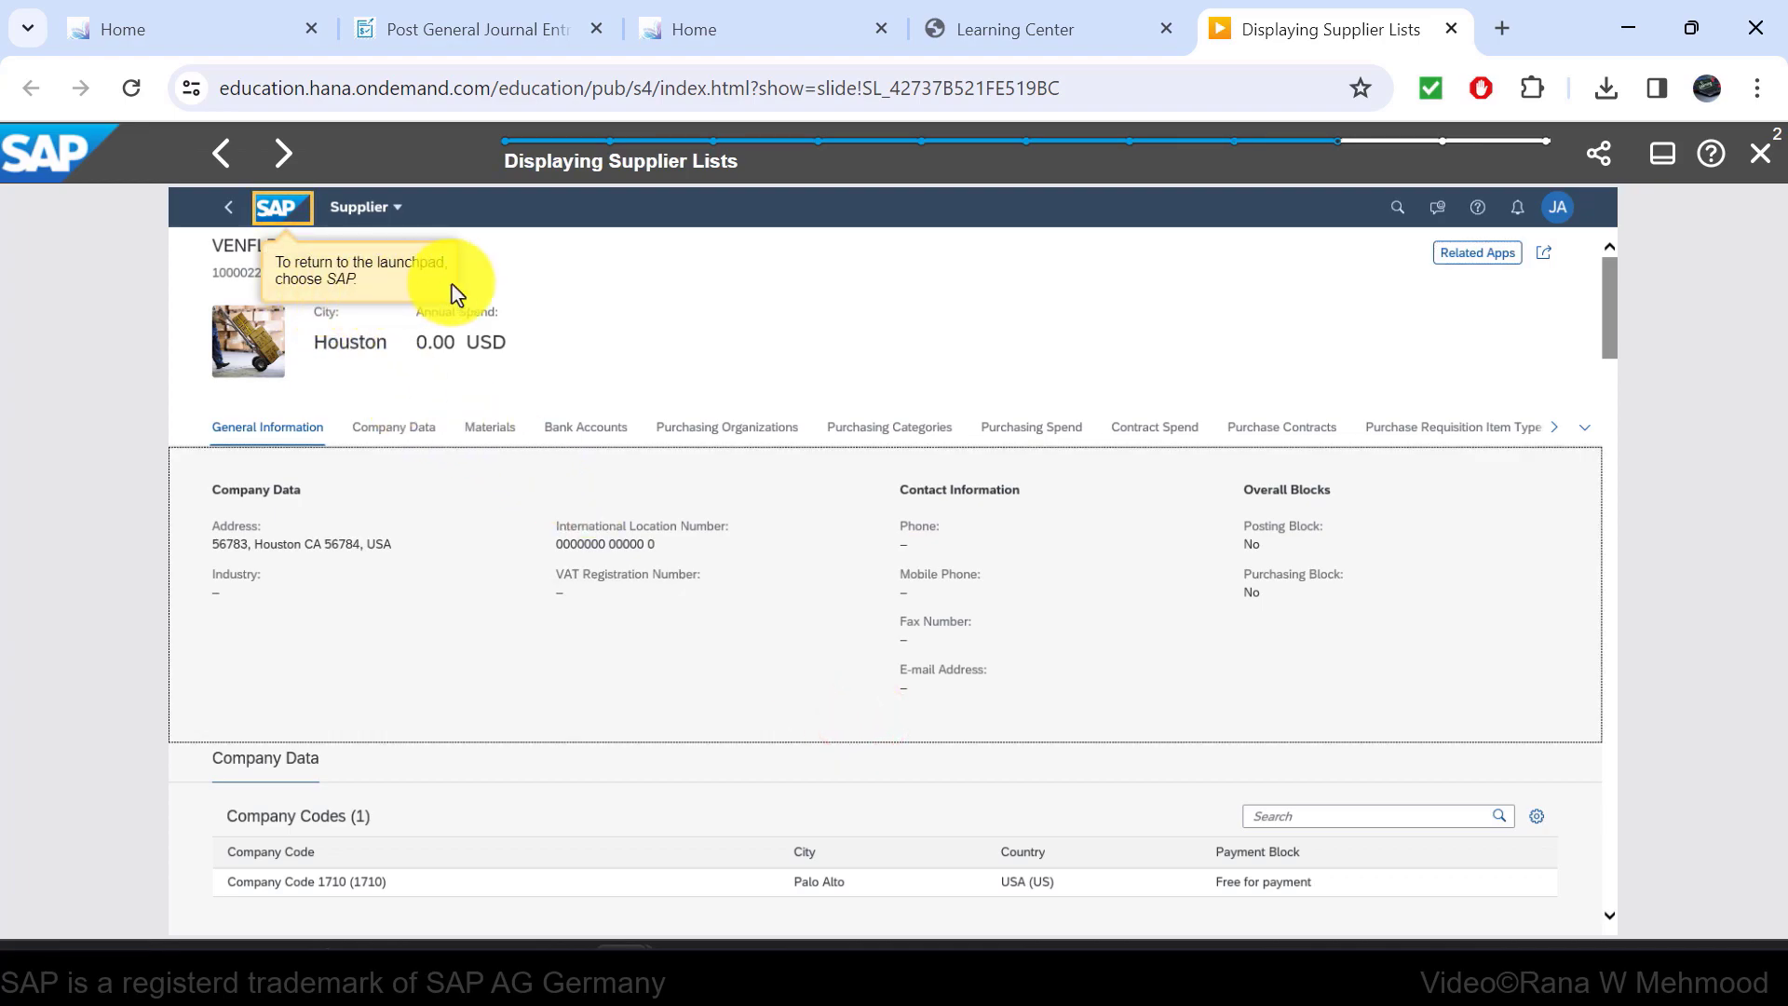
left_click(289, 212)
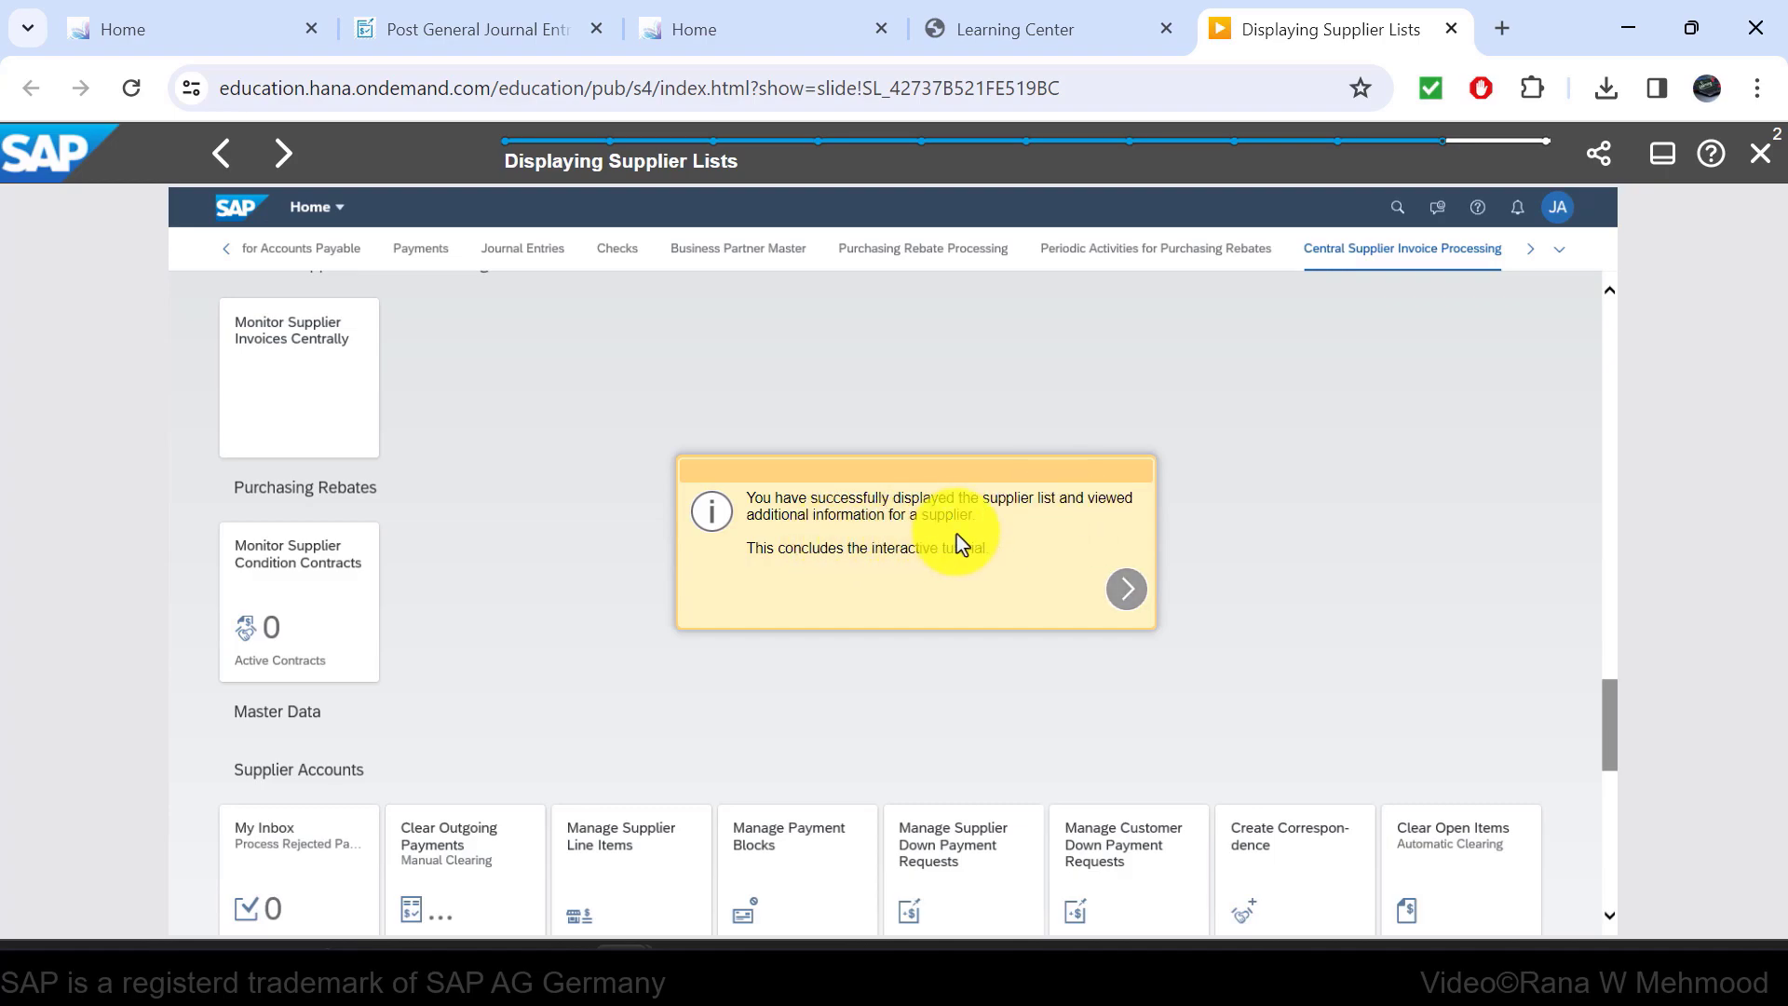
left_click(1125, 588)
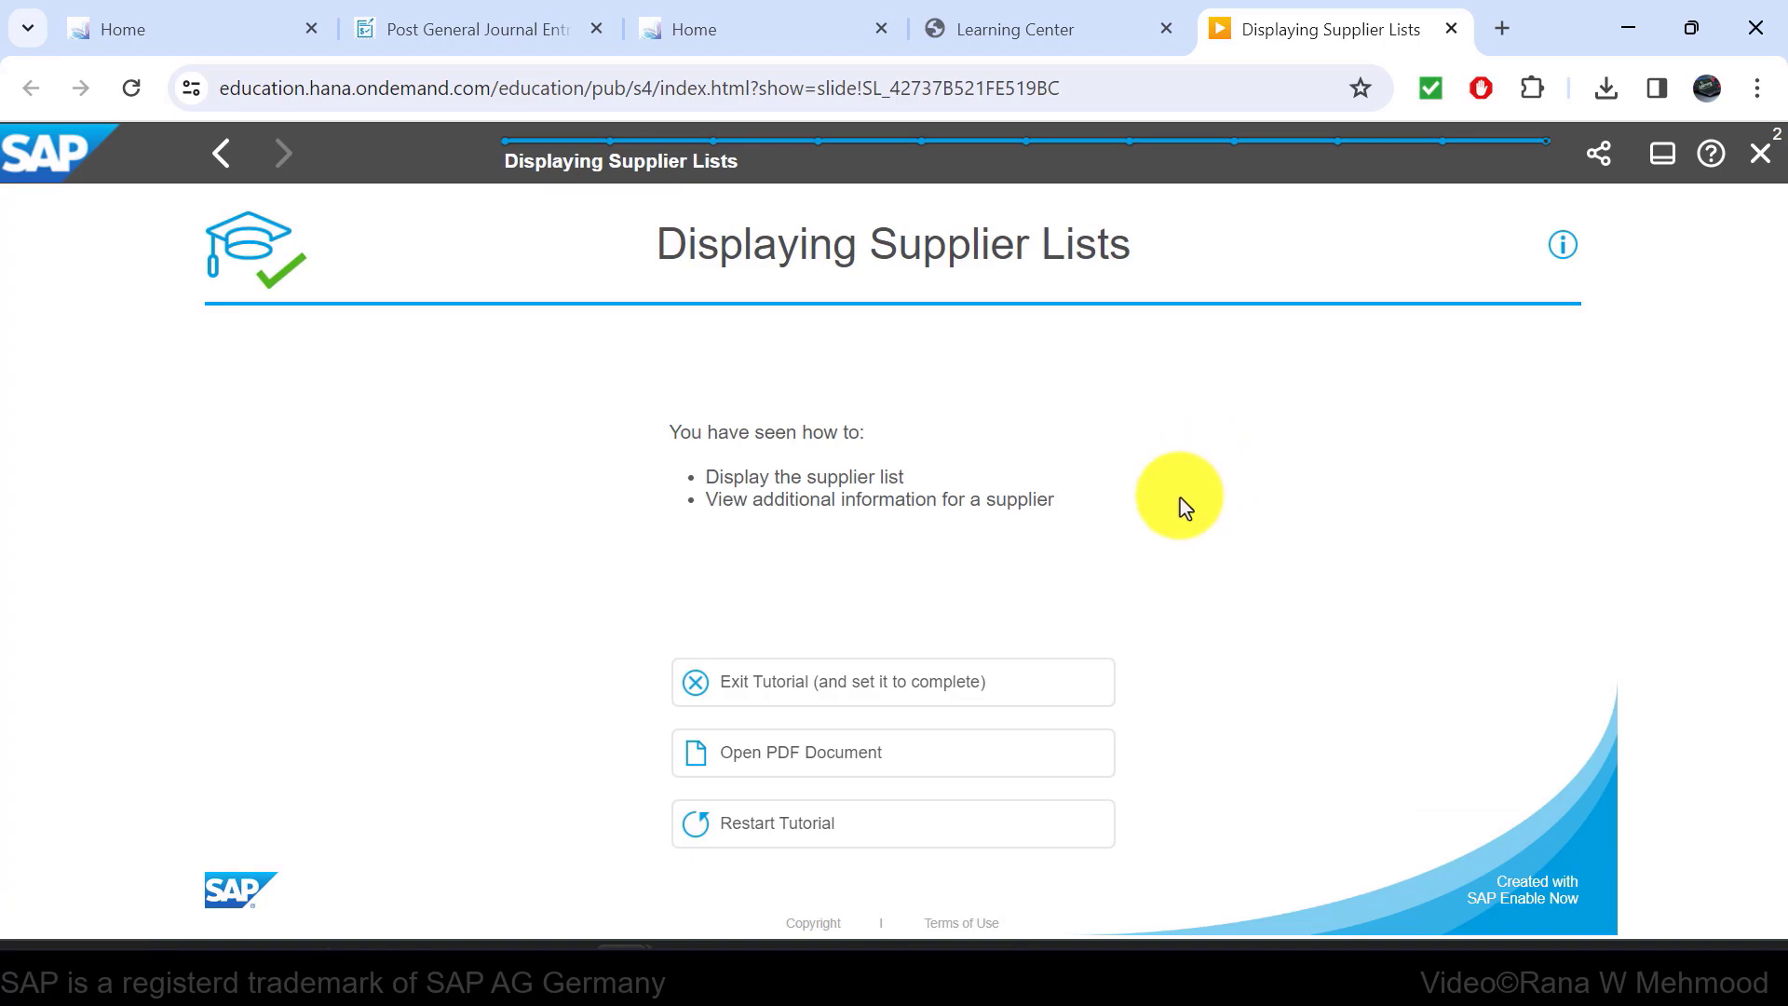
left_click(872, 688)
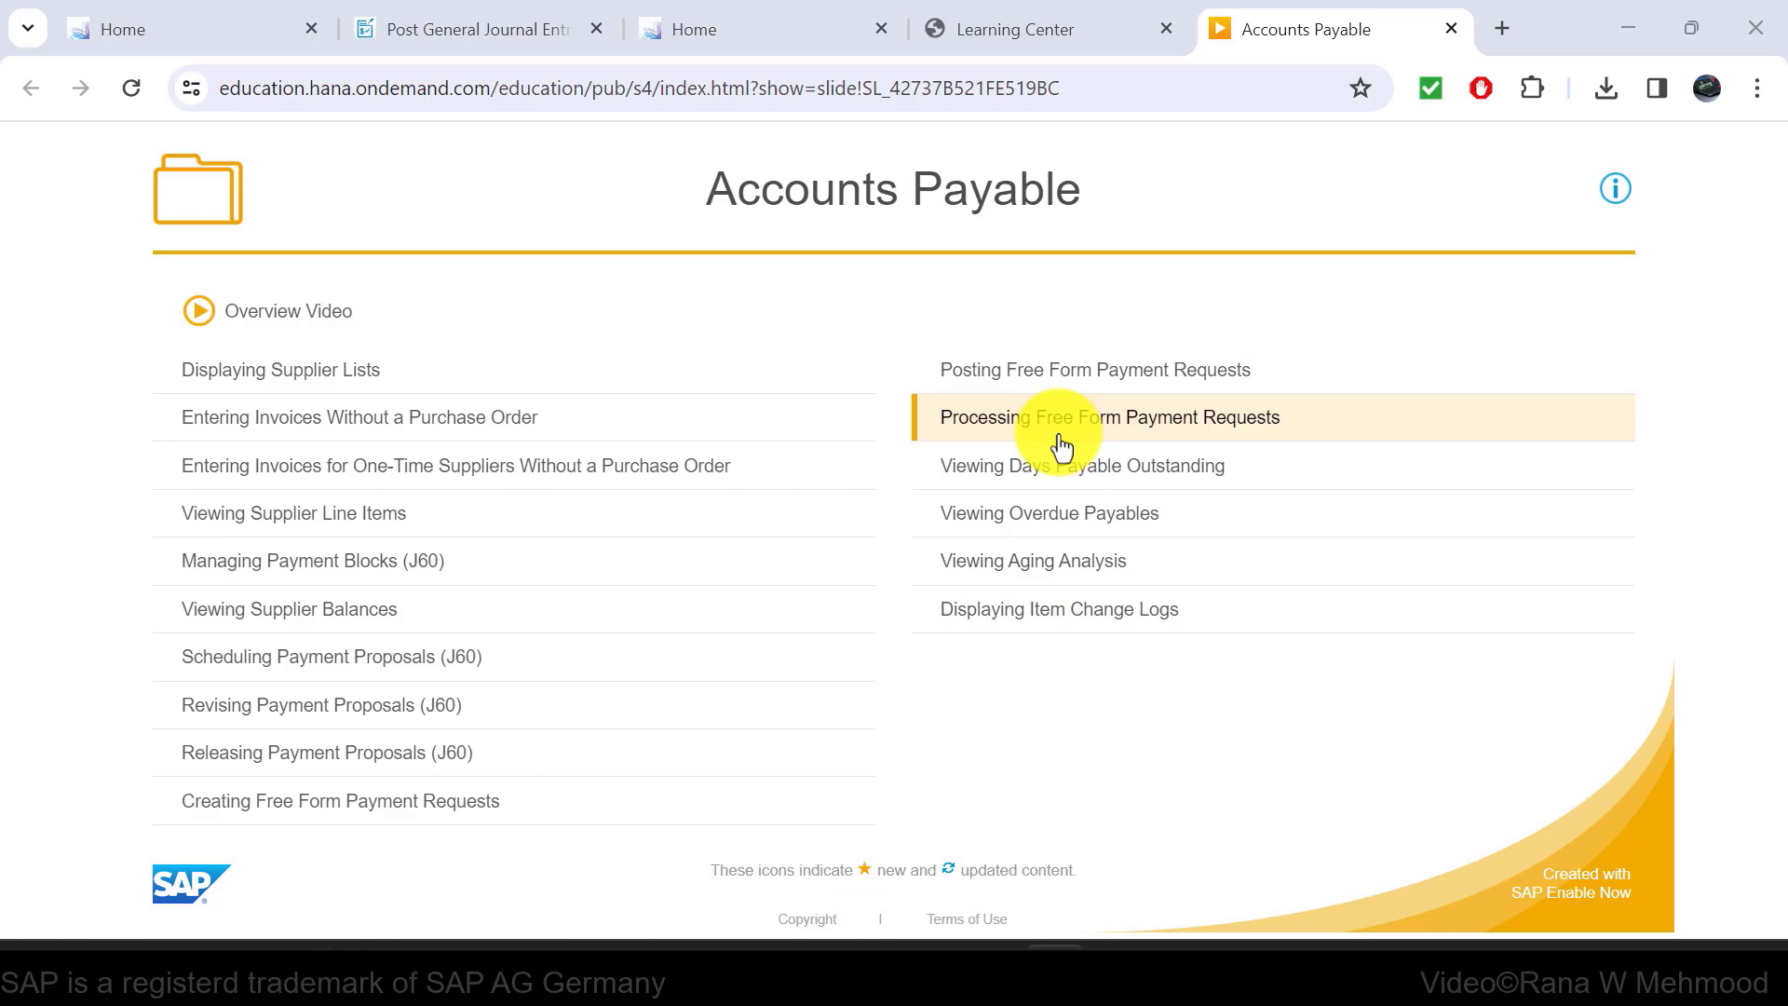
key("ctrl+w")
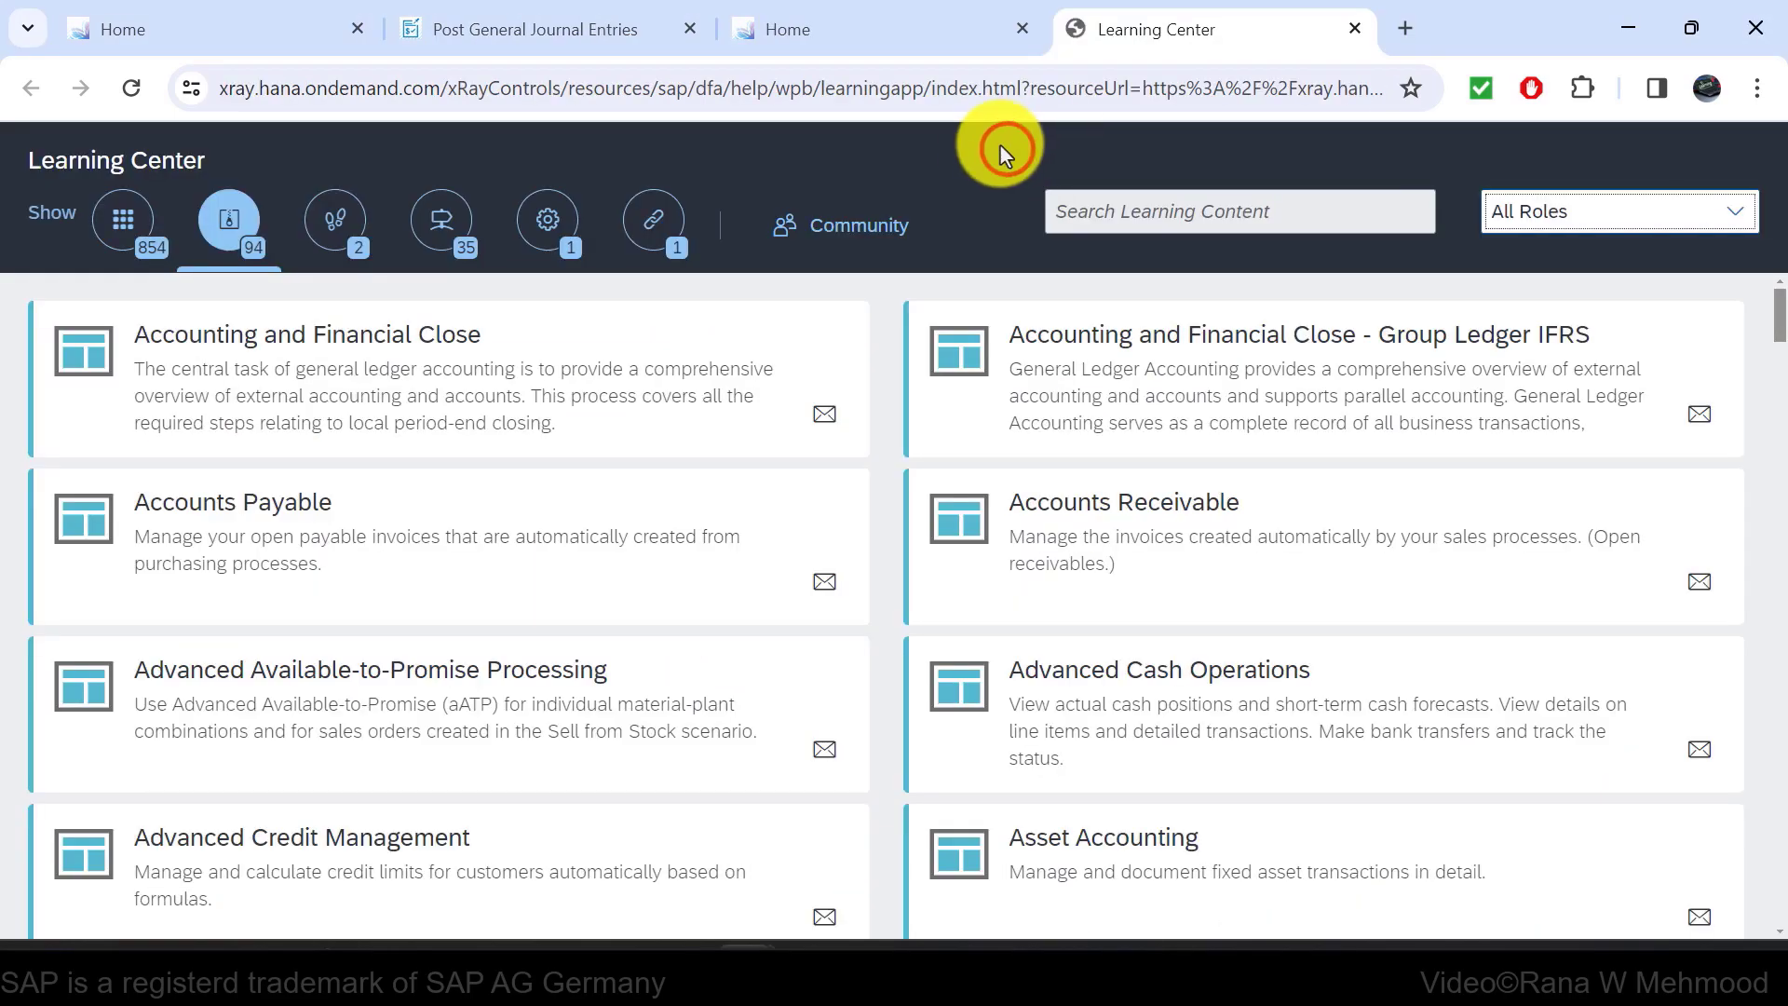
View the My Learning tabs from Prebookings through Favorites, History and Qualifications, then go back Home.
left_click(928, 54)
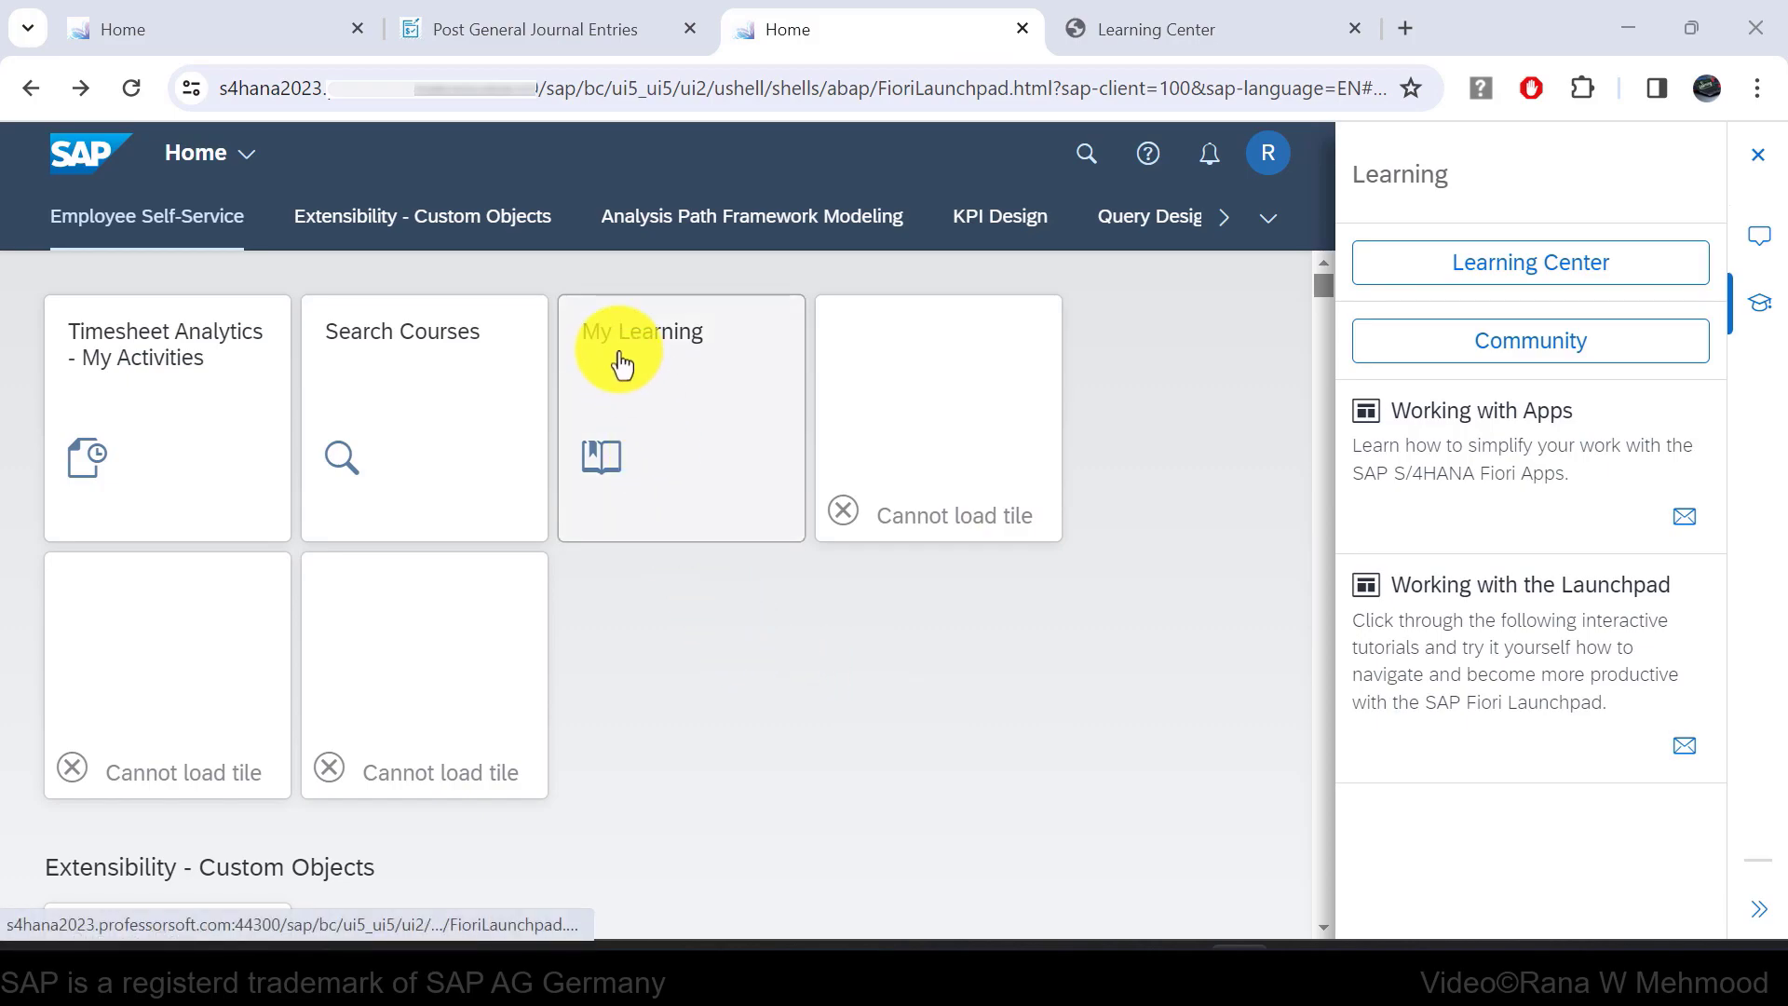
left_click(662, 404)
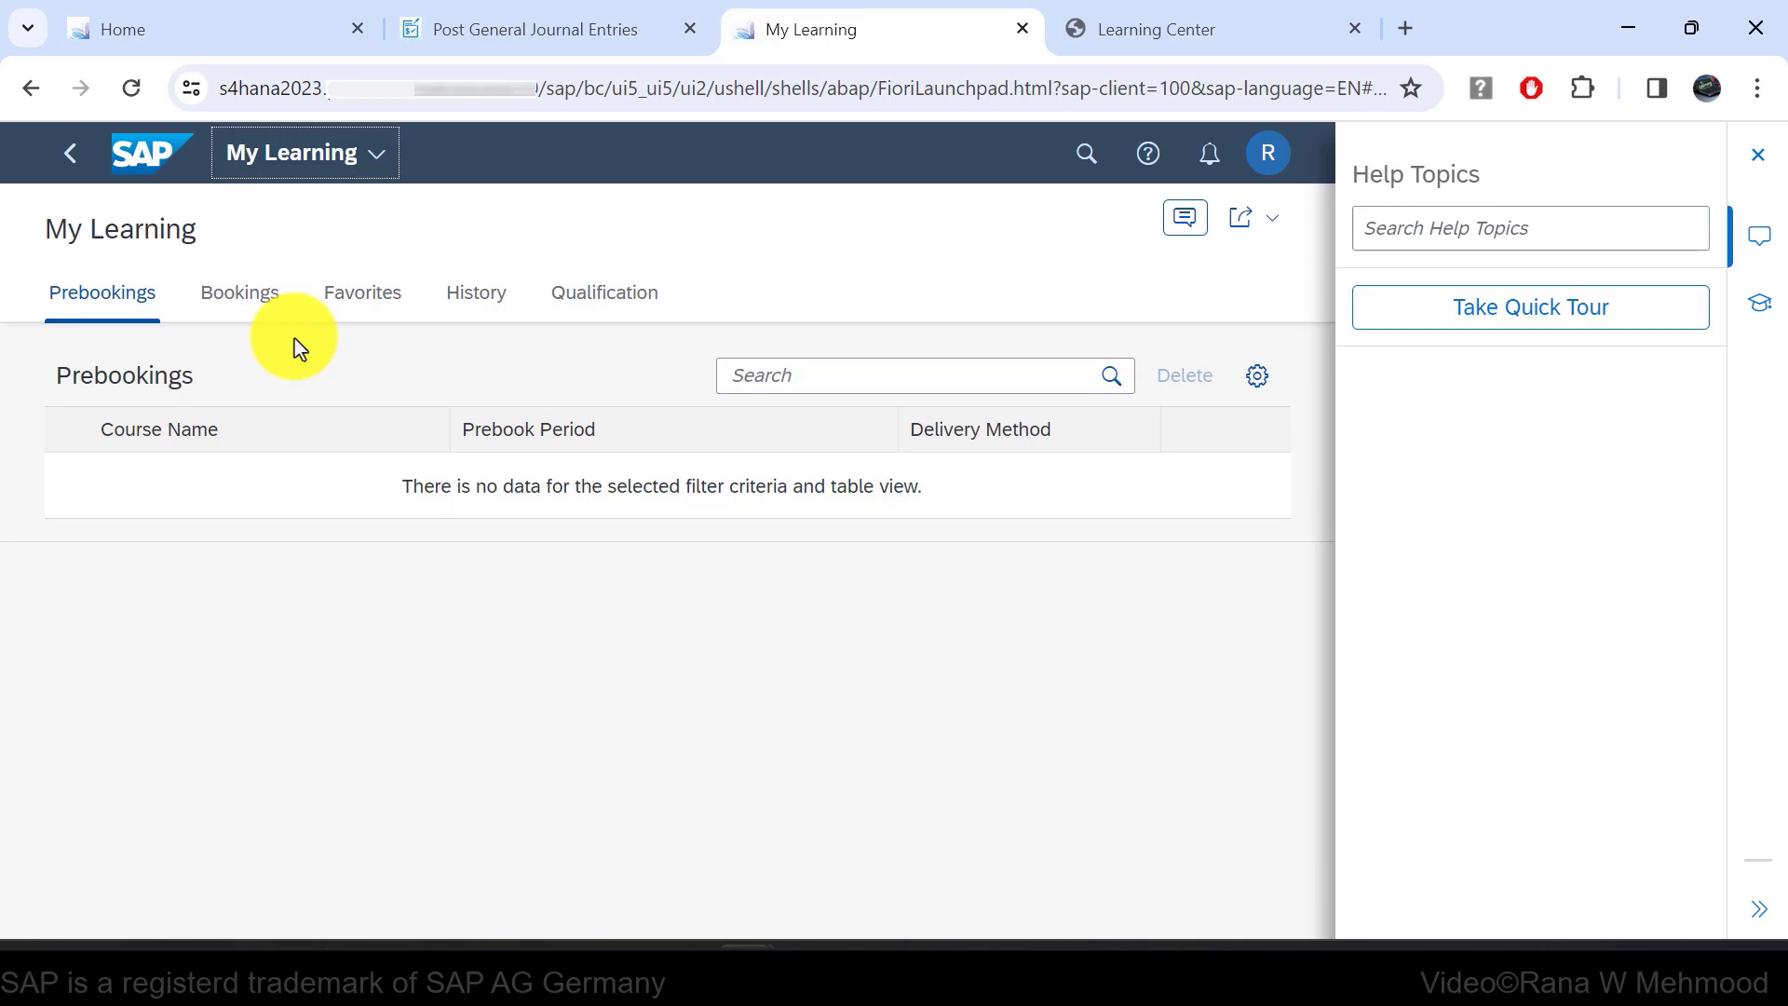
left_click(281, 298)
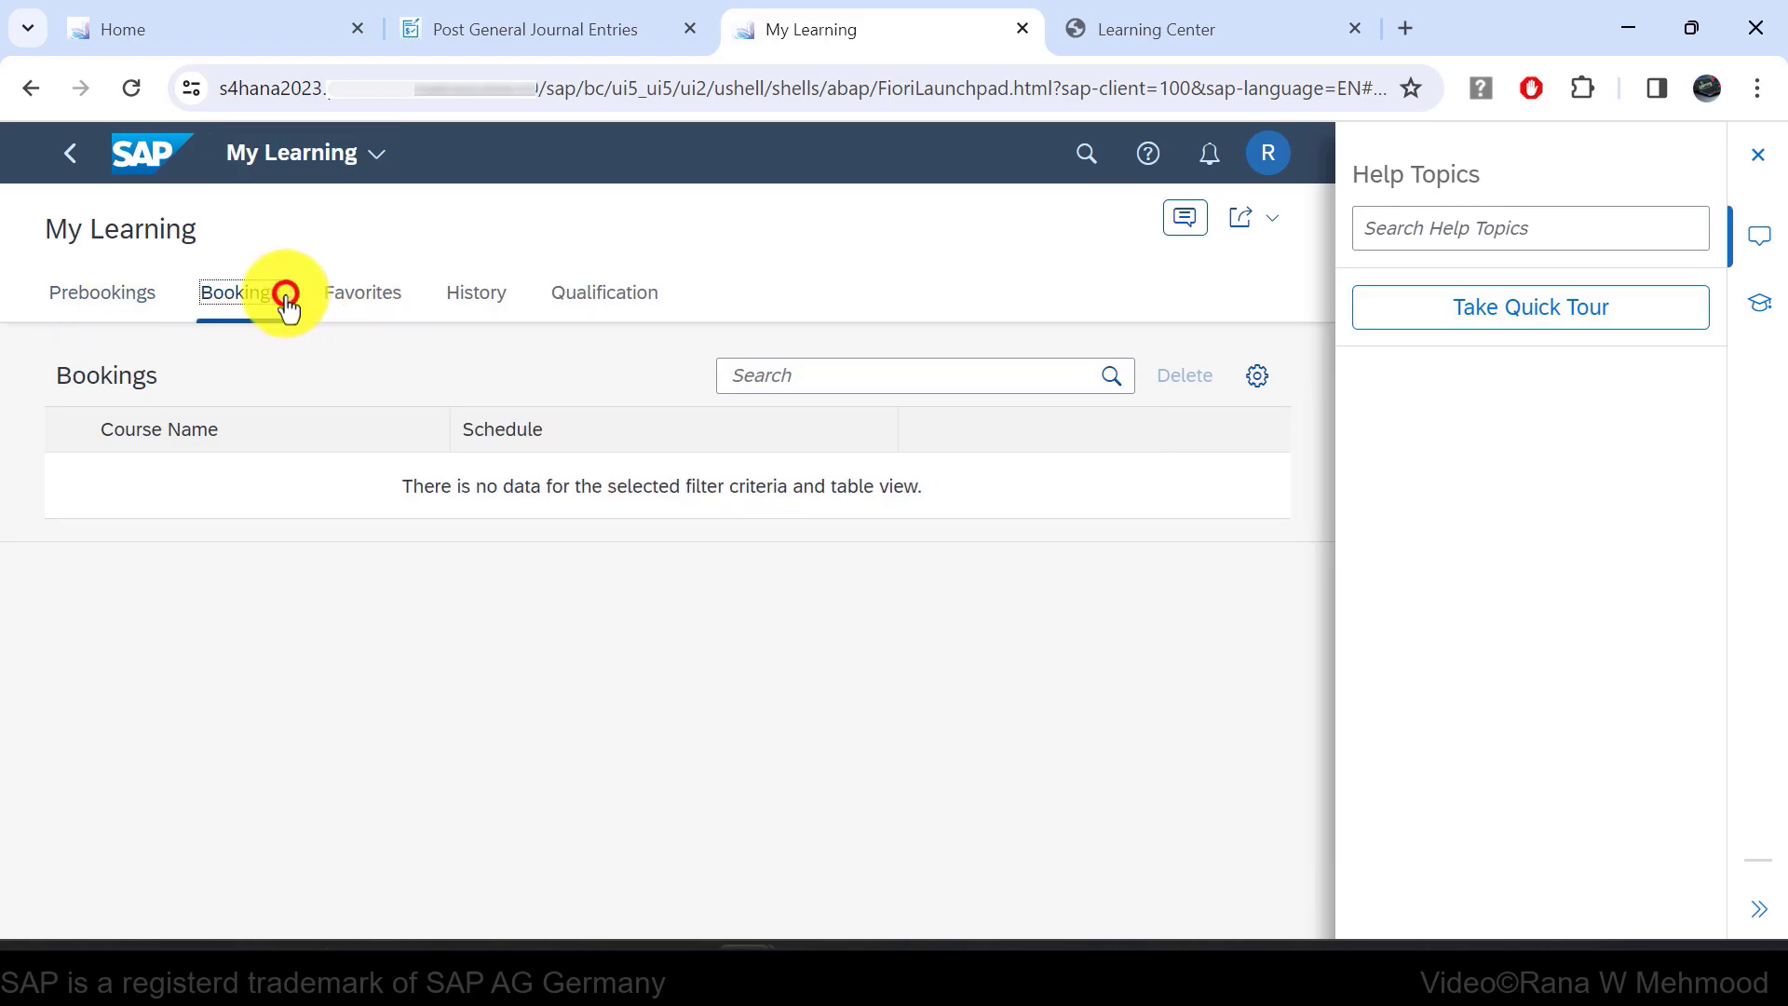
left_click(139, 305)
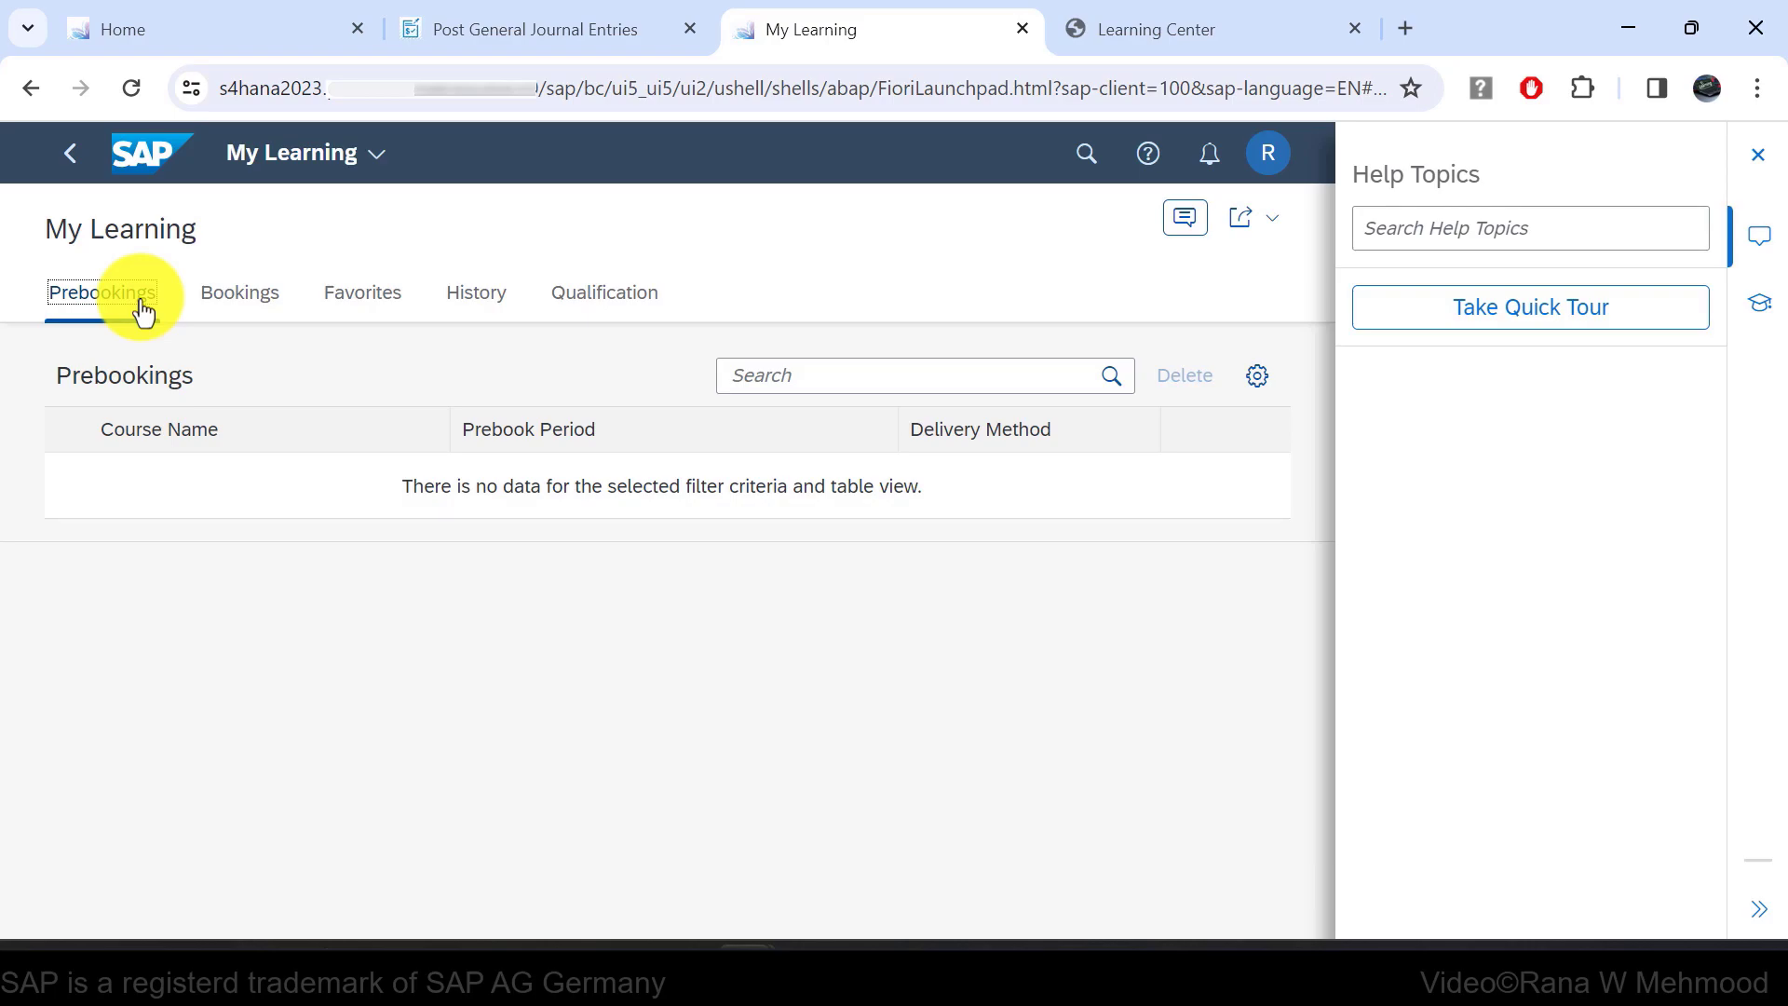
left_click(346, 294)
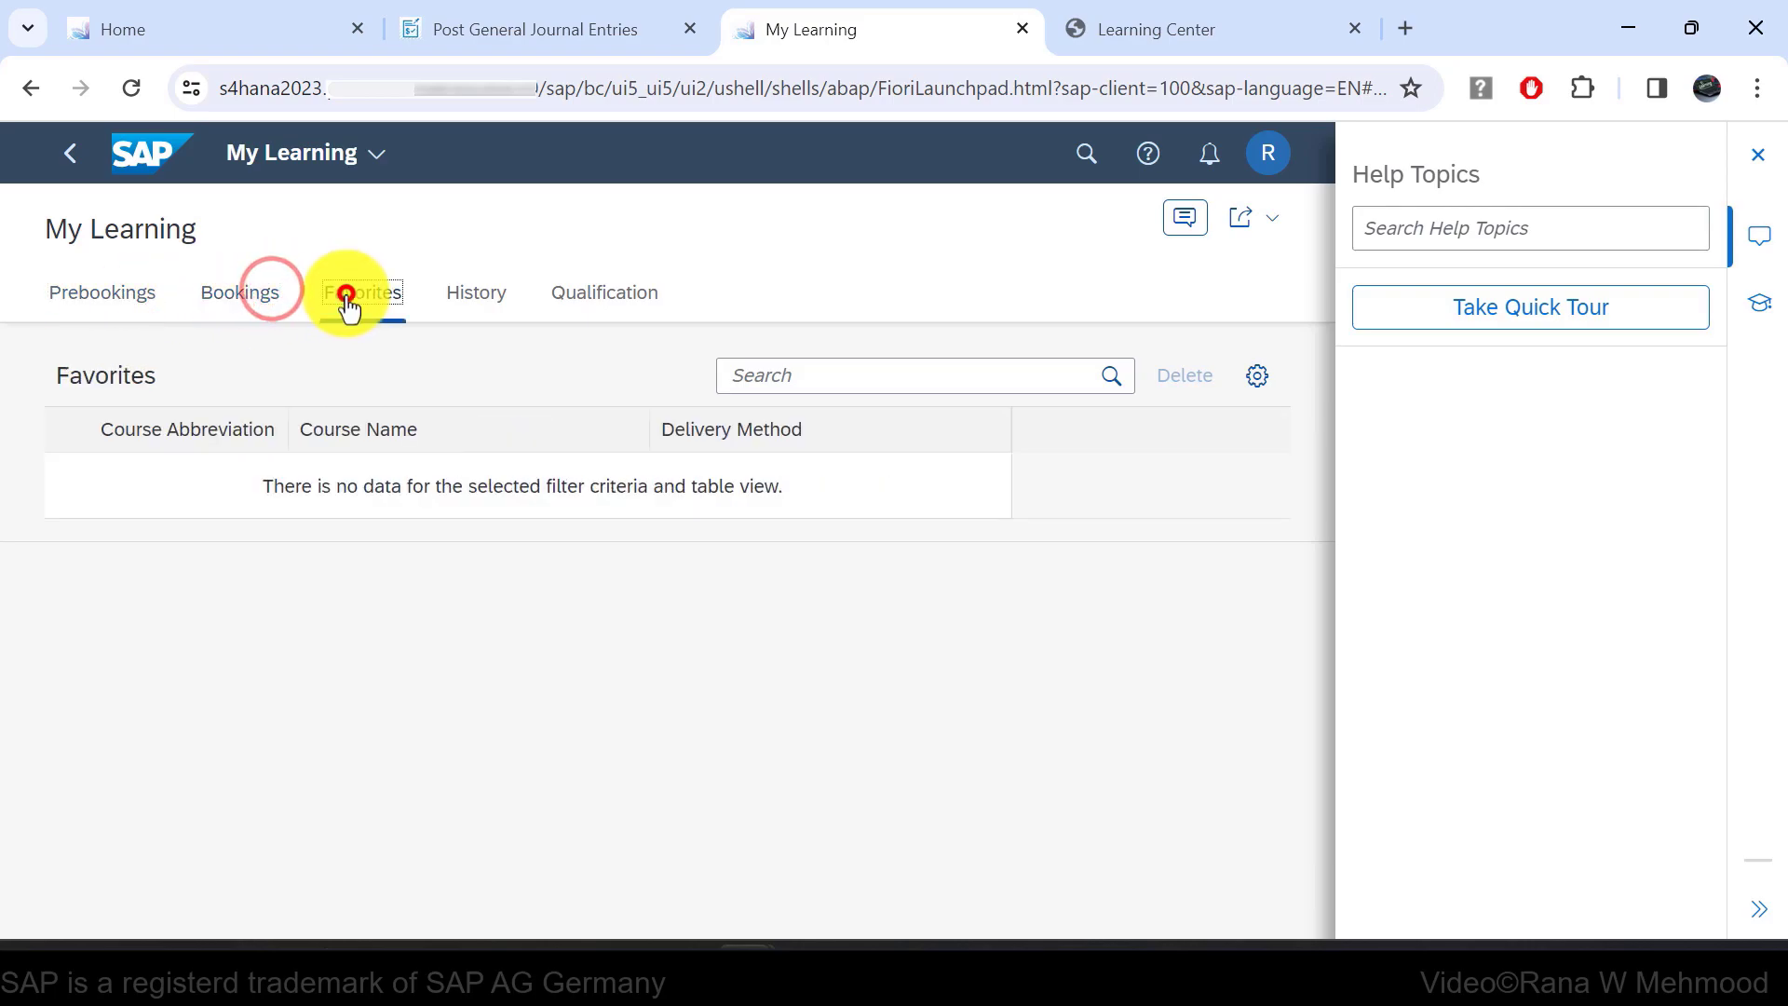
left_click(470, 306)
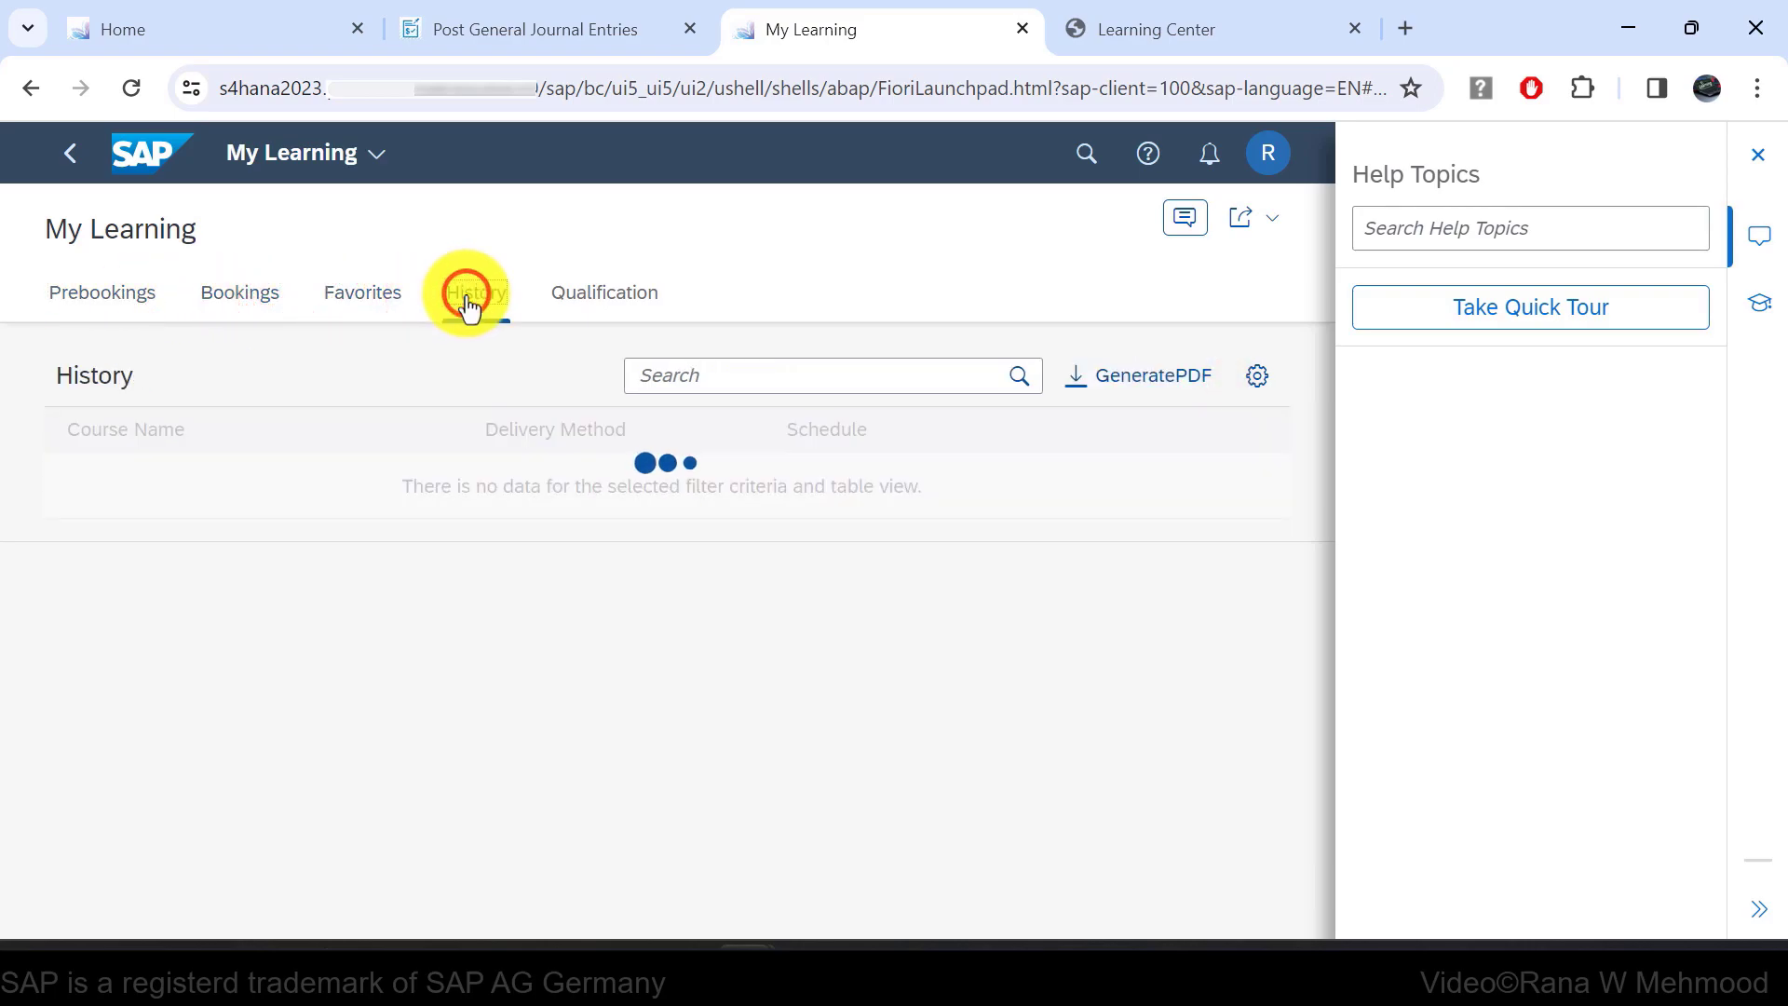
left_click(575, 304)
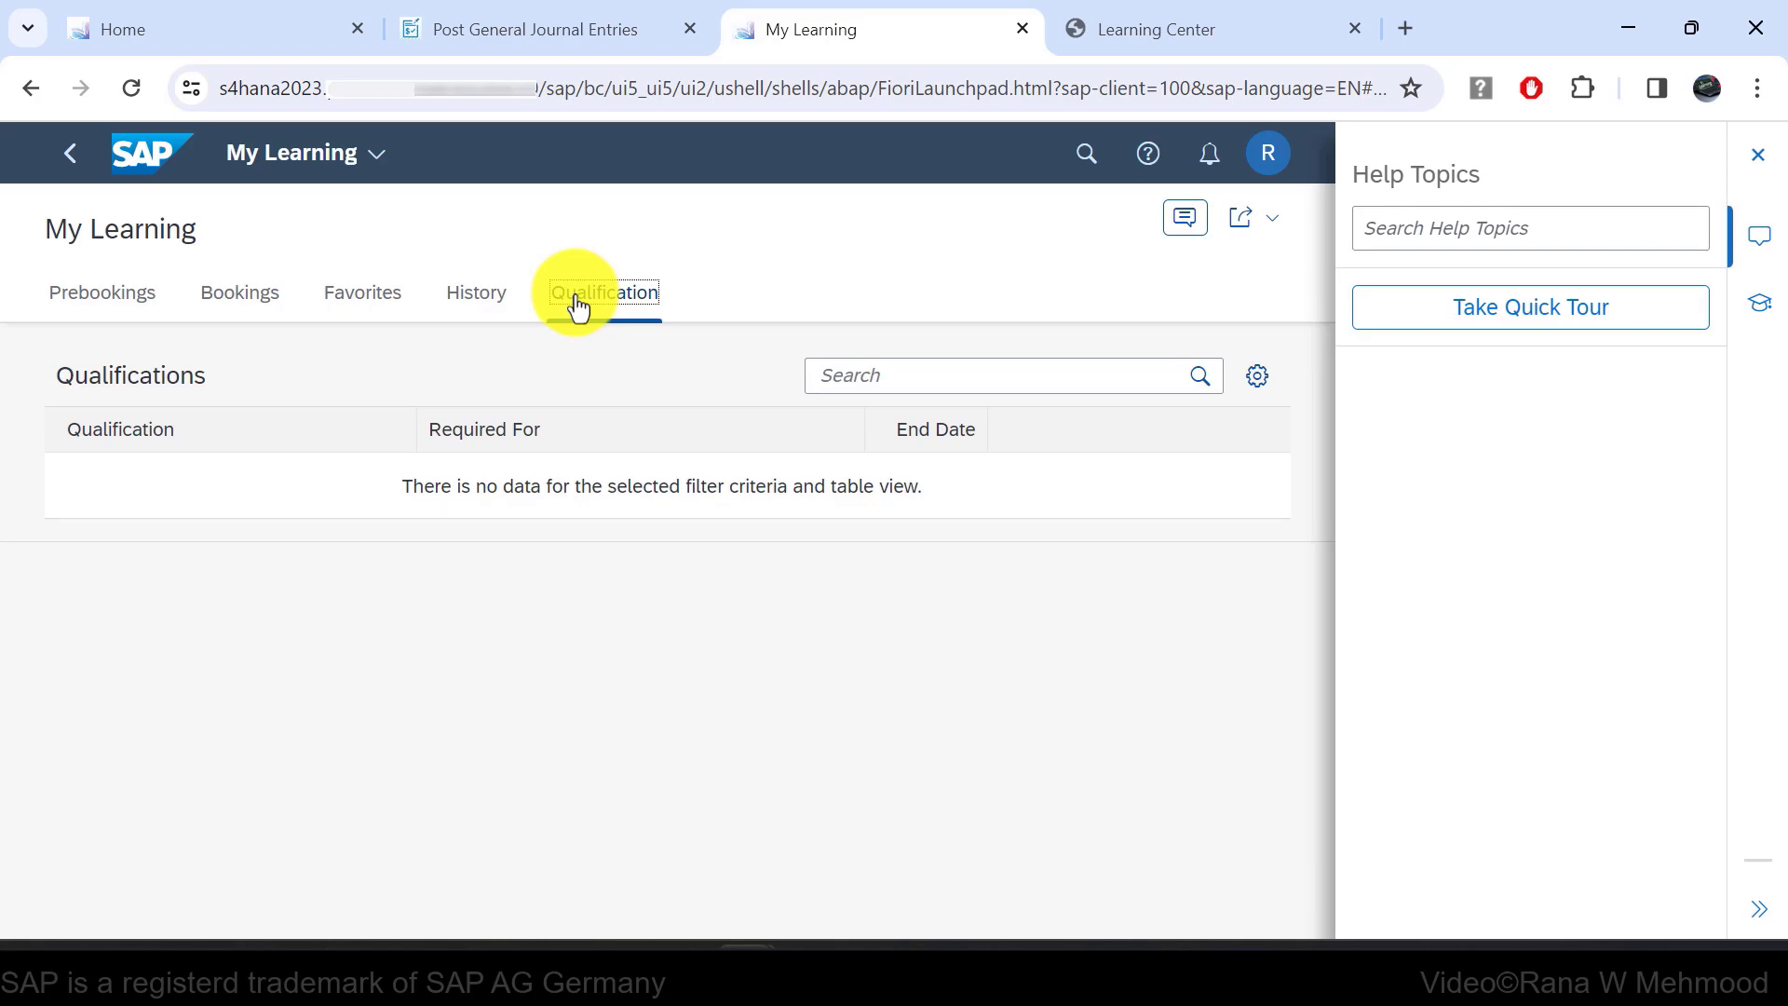
left_click(116, 293)
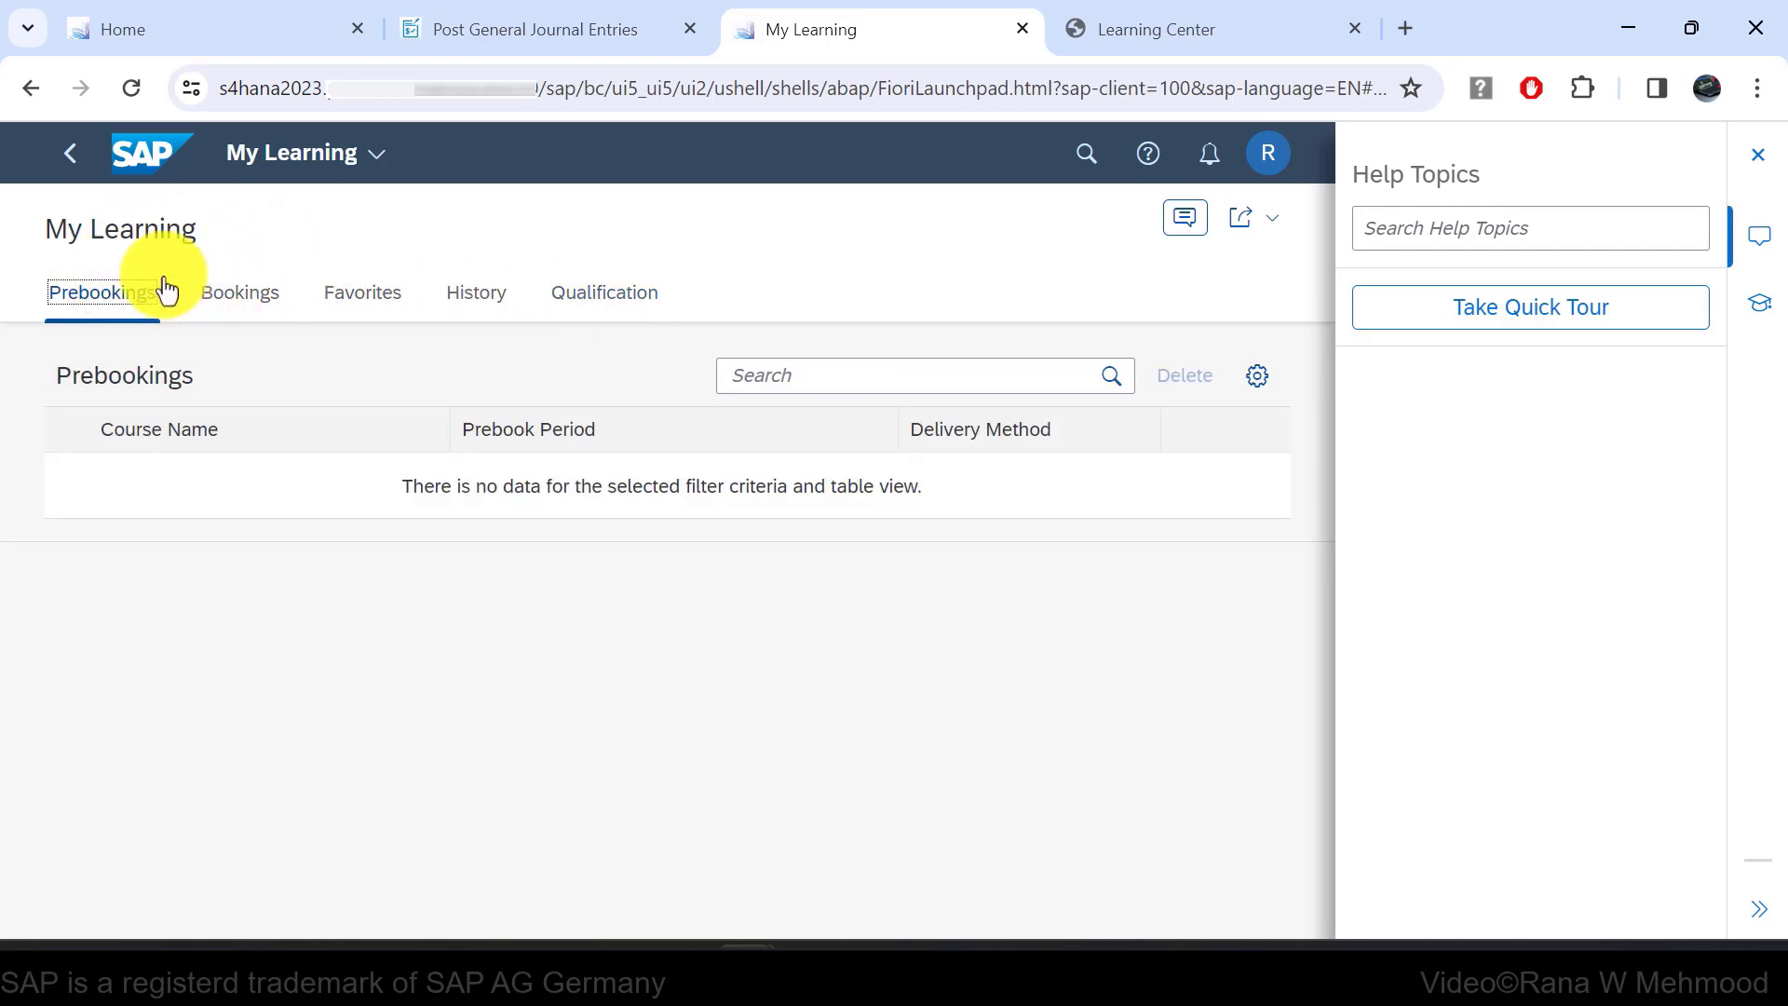
left_click(74, 157)
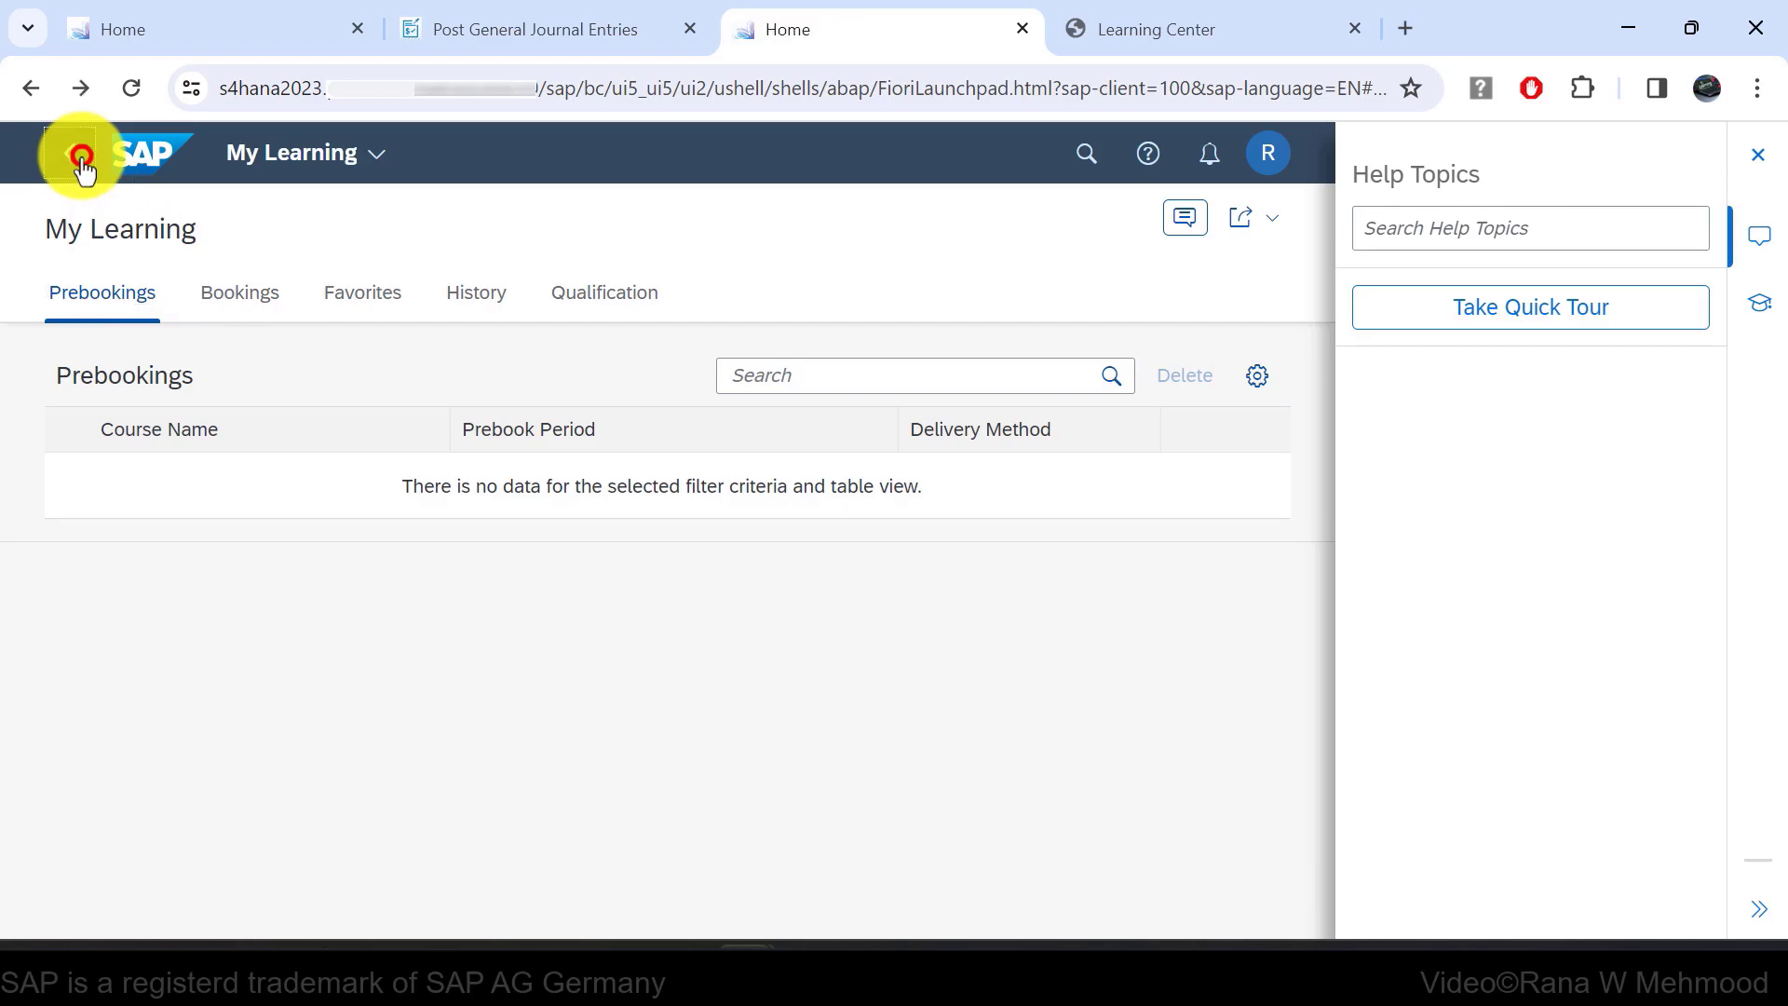
left_click(1758, 307)
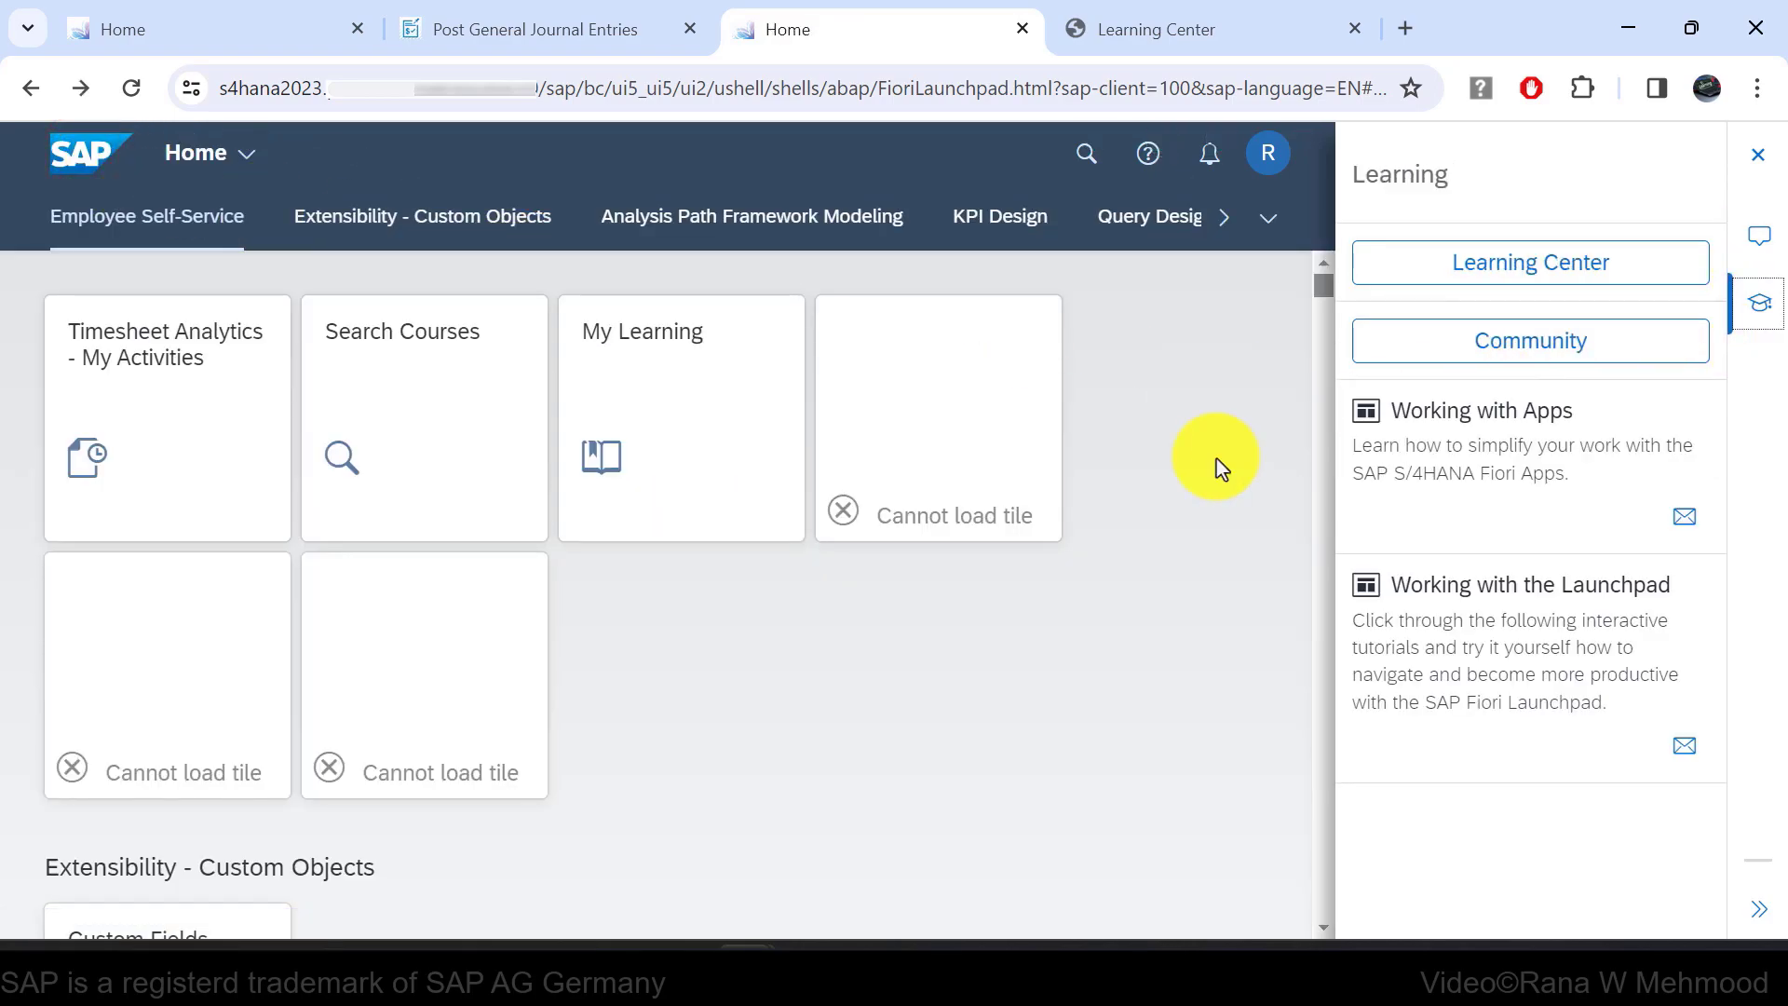
Browse the SAP Community S/4HANA topic page from the Learning panel, then return to the Home tab.
left_click(1539, 350)
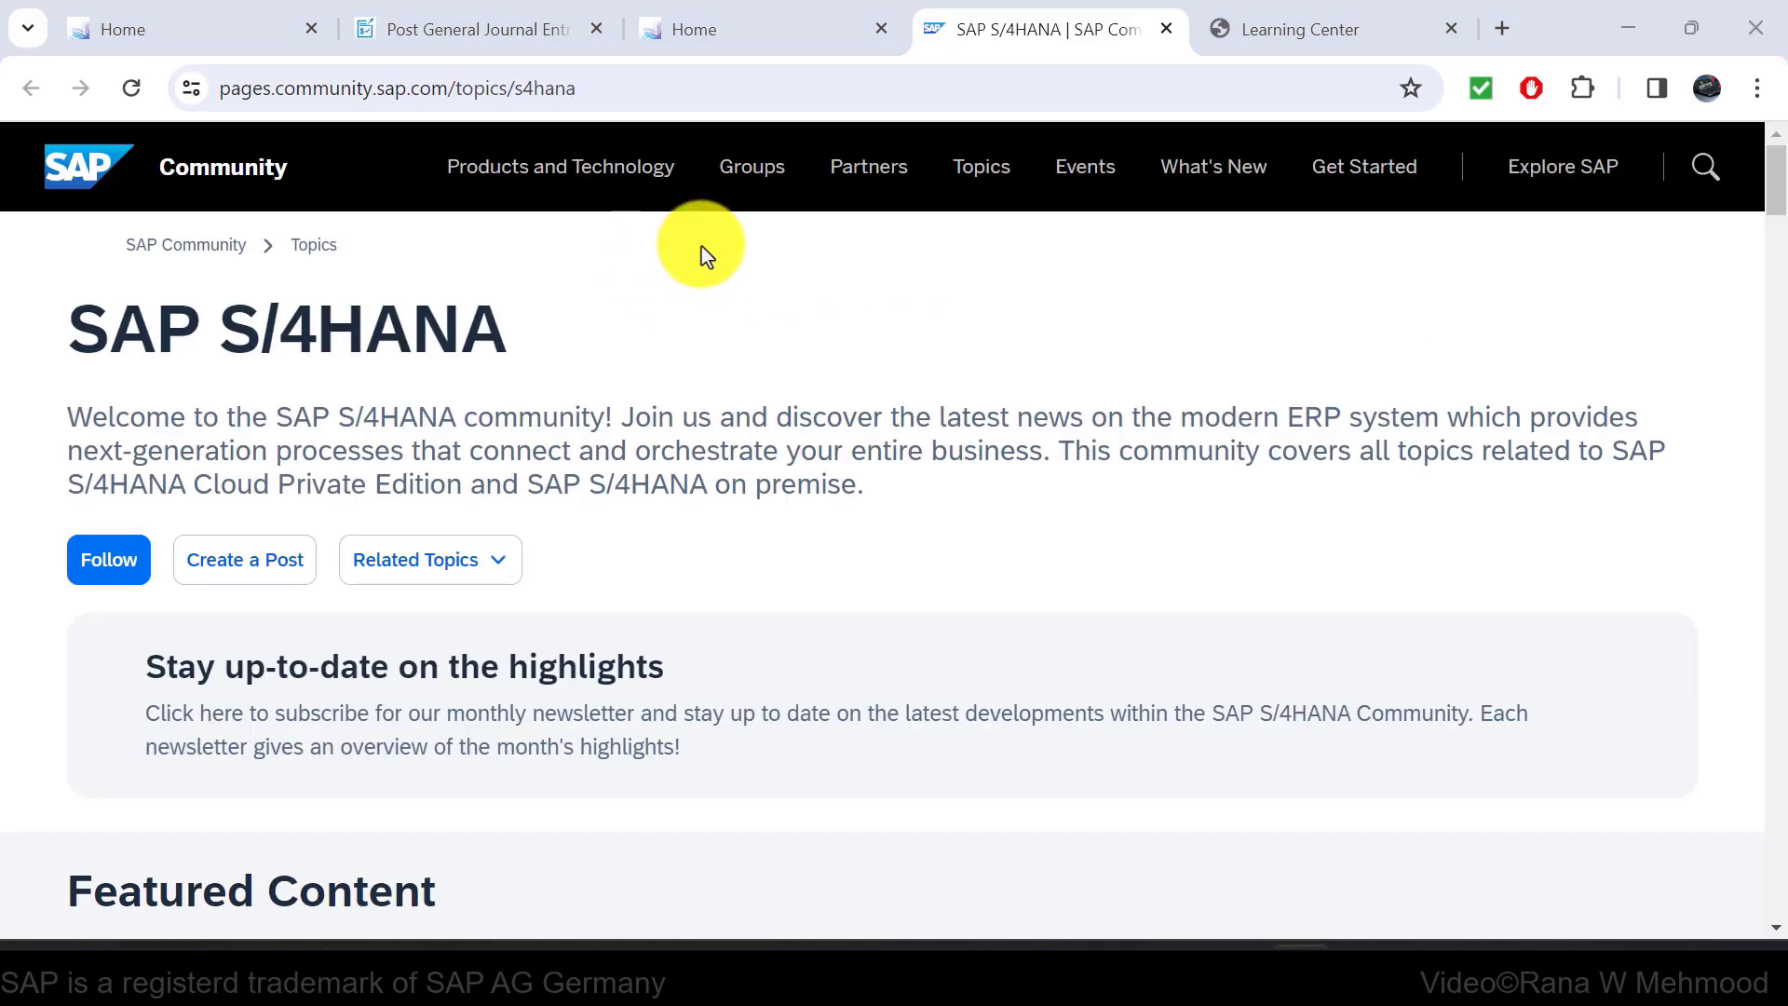
scroll(916, 404, "down", 6)
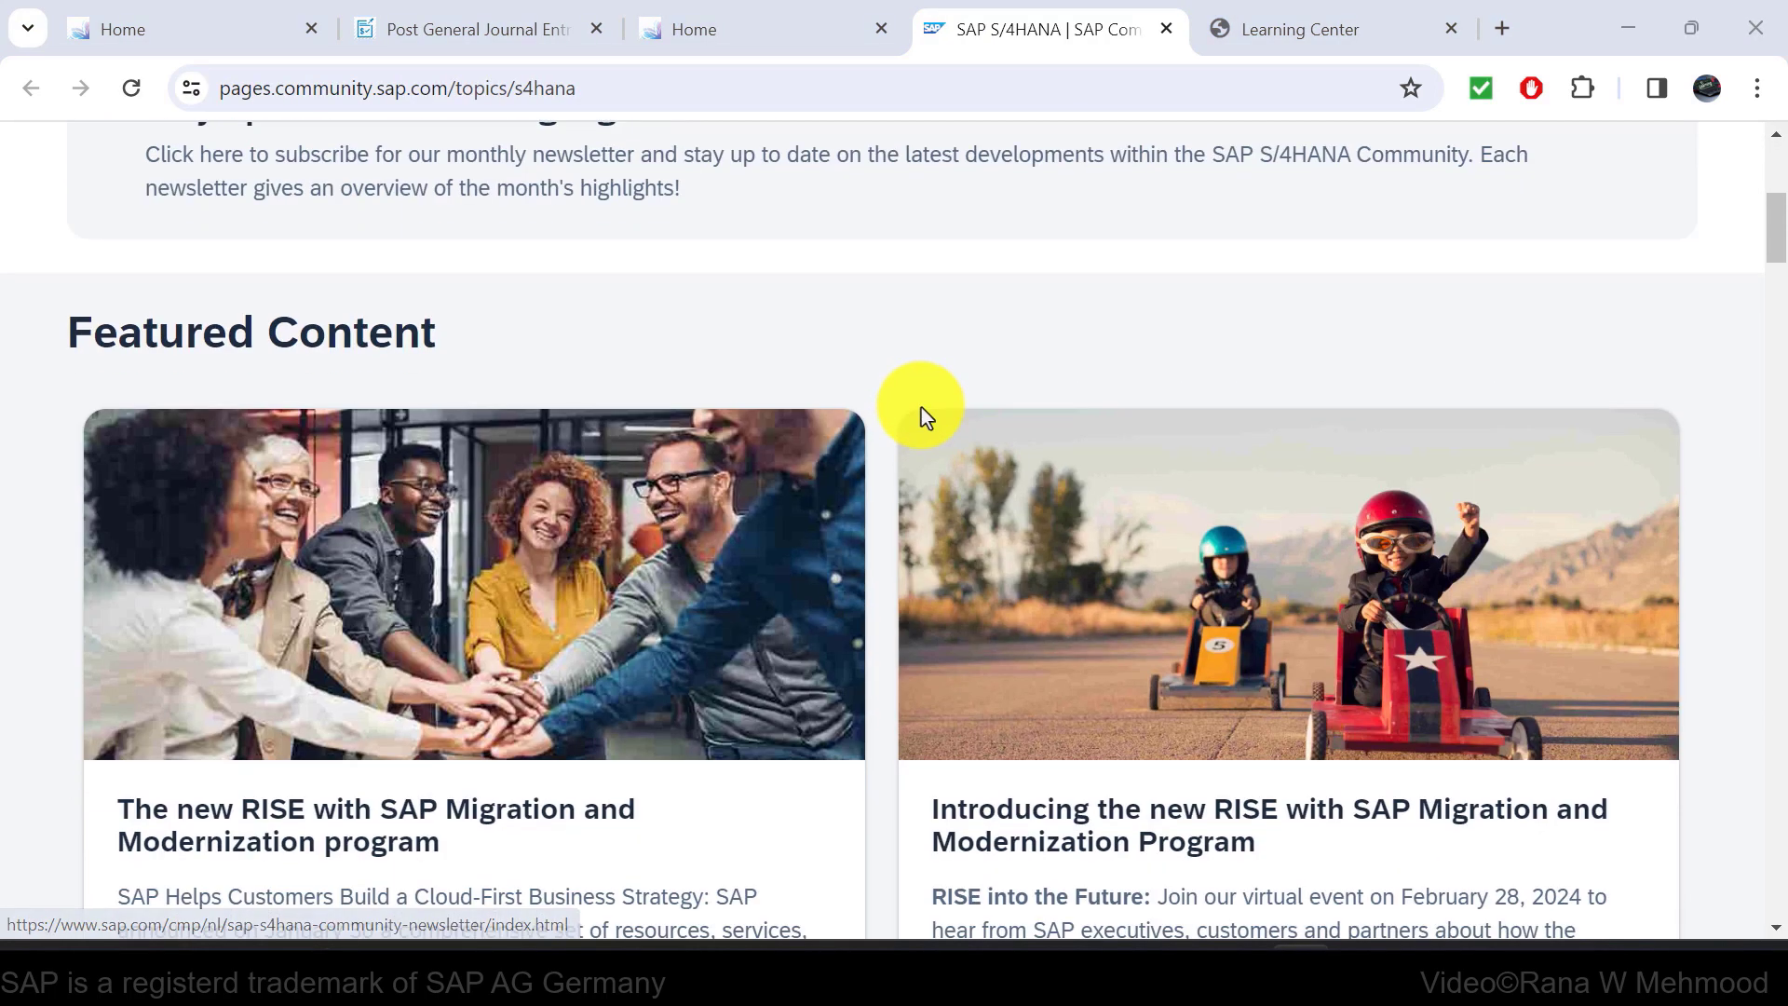
scroll(684, 408, "down", 5)
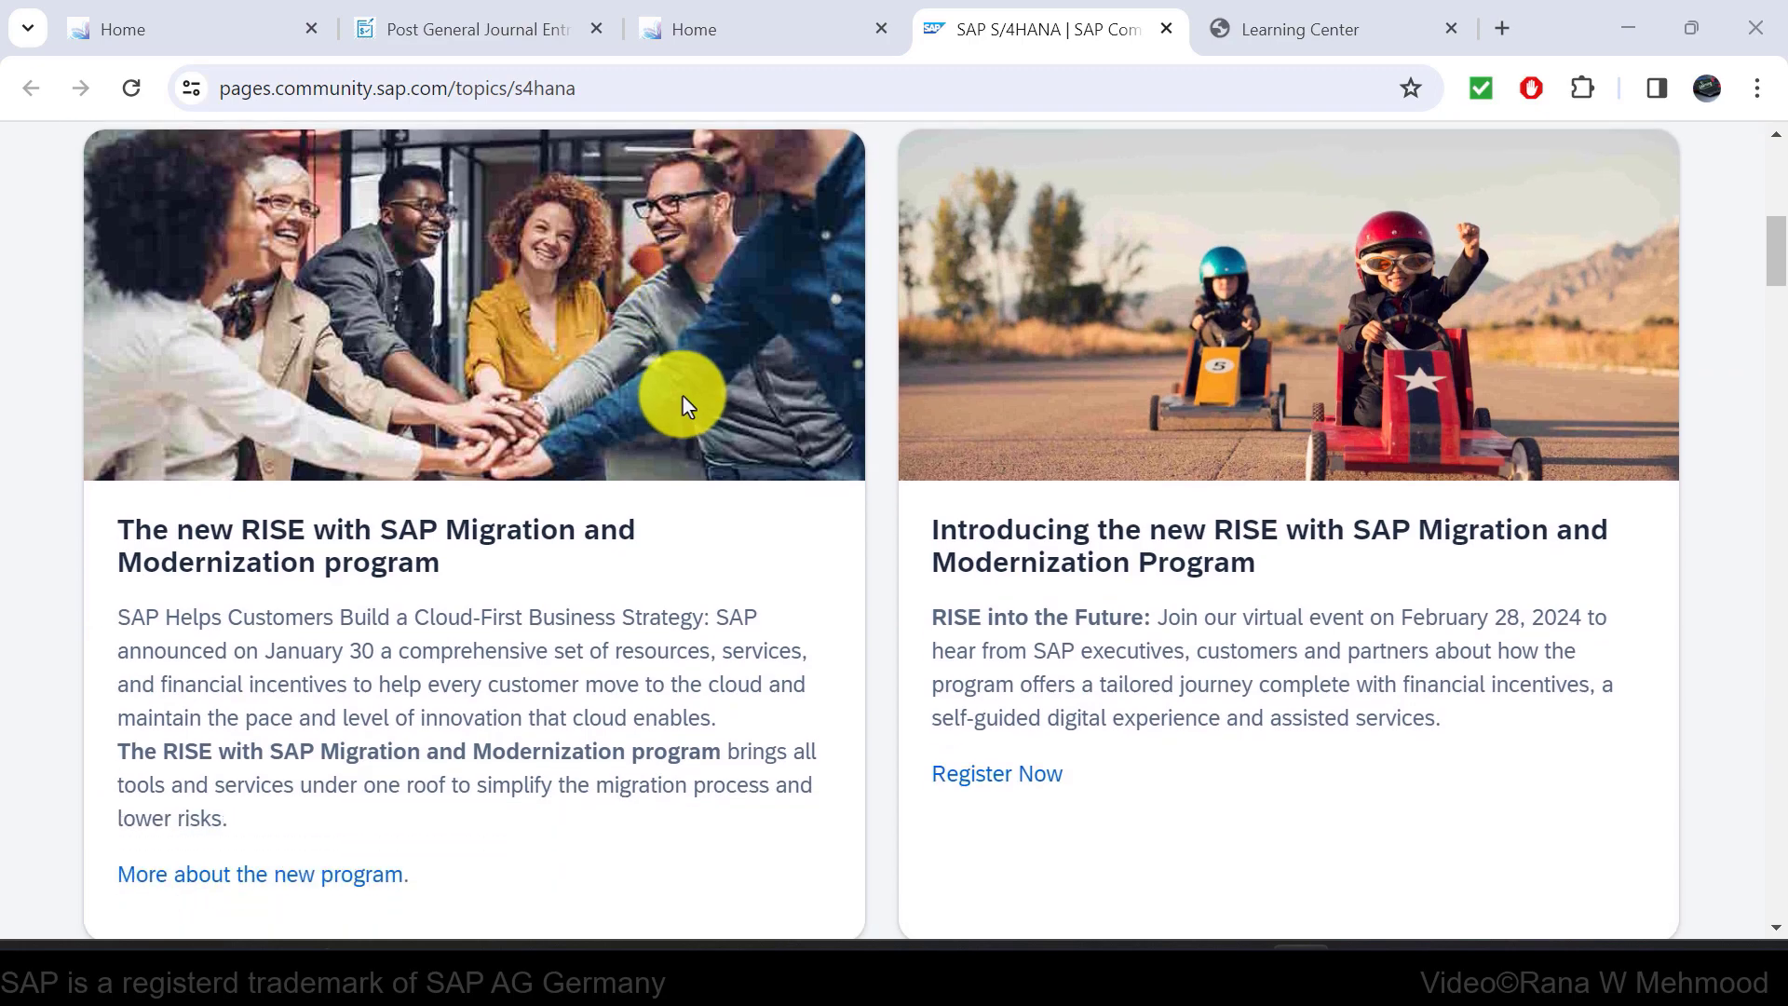
scroll(687, 377, "down", 4)
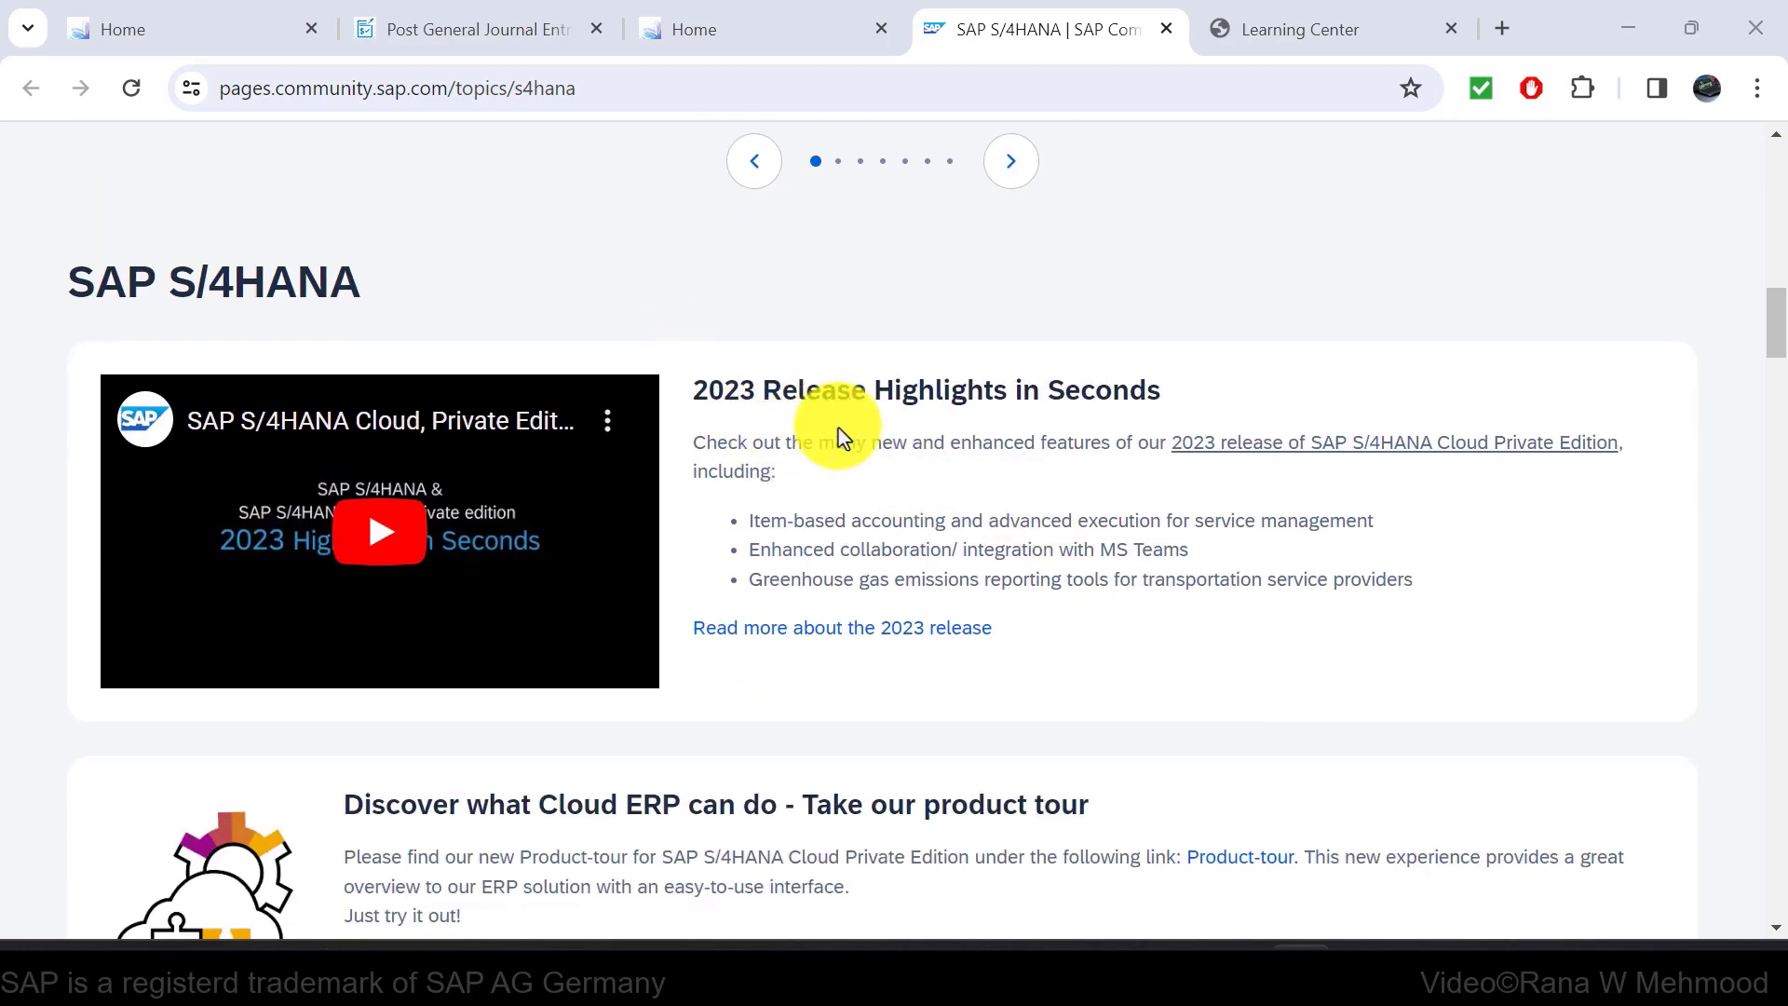
scroll(977, 433, "down", 14)
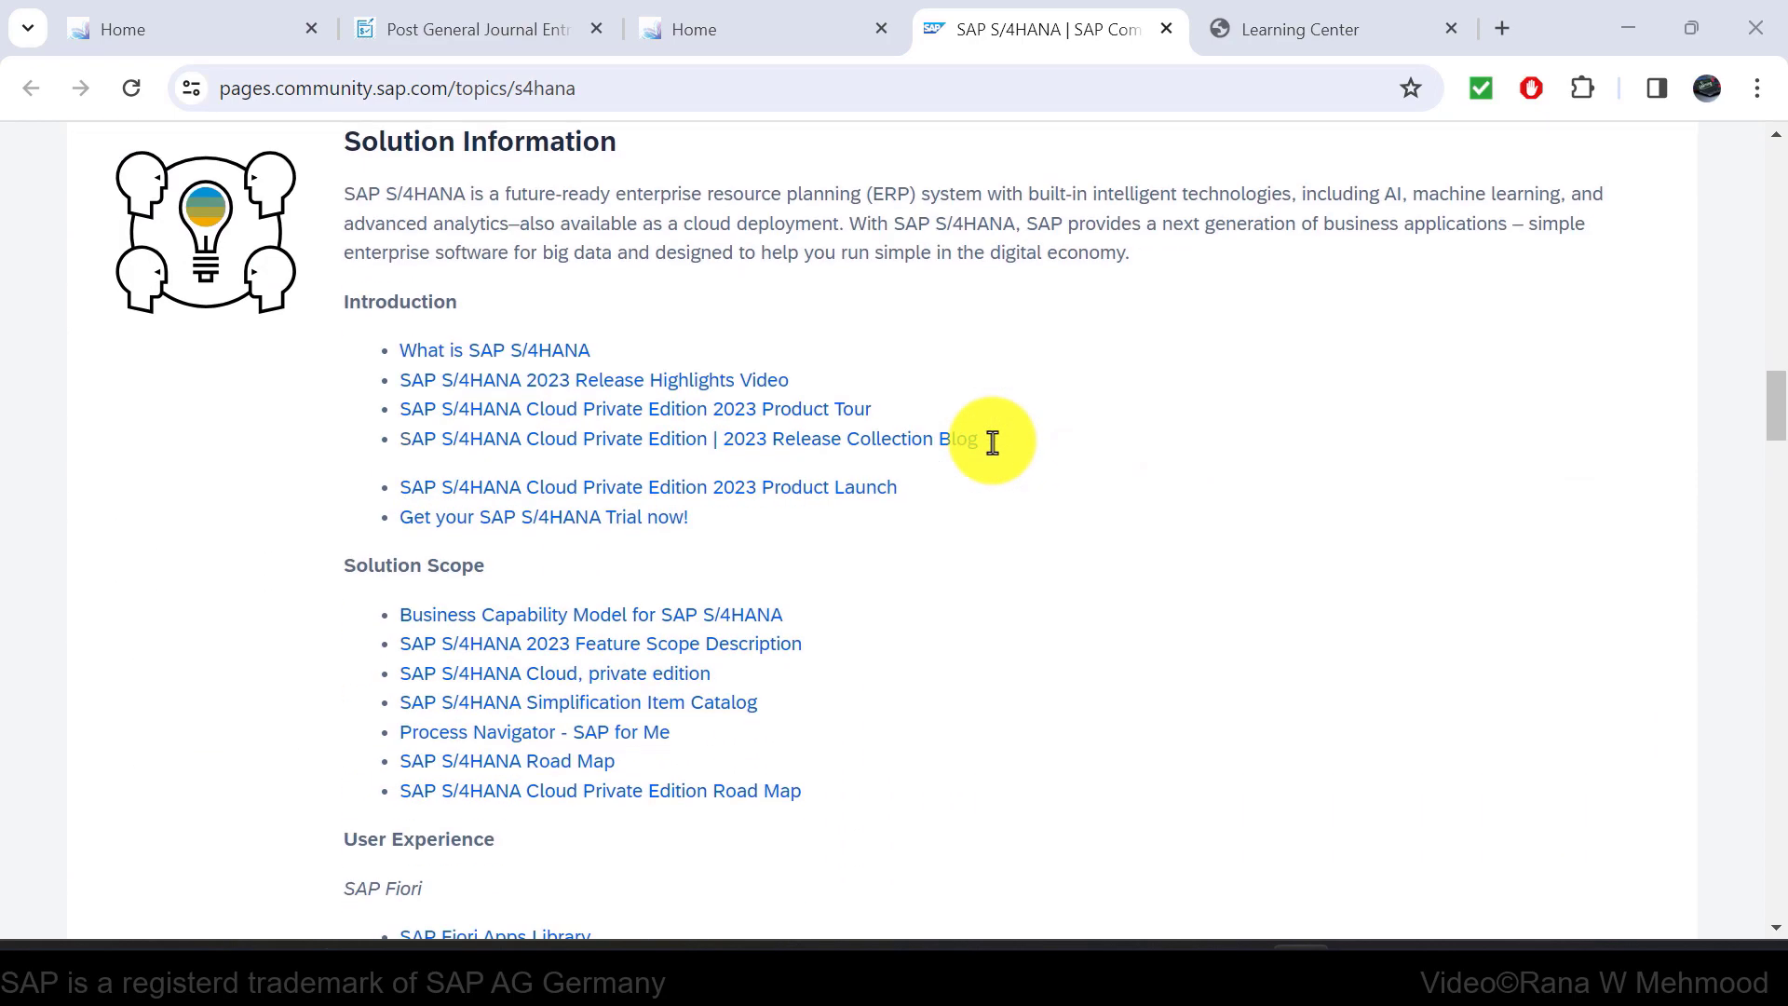
scroll(995, 447, "down", 15)
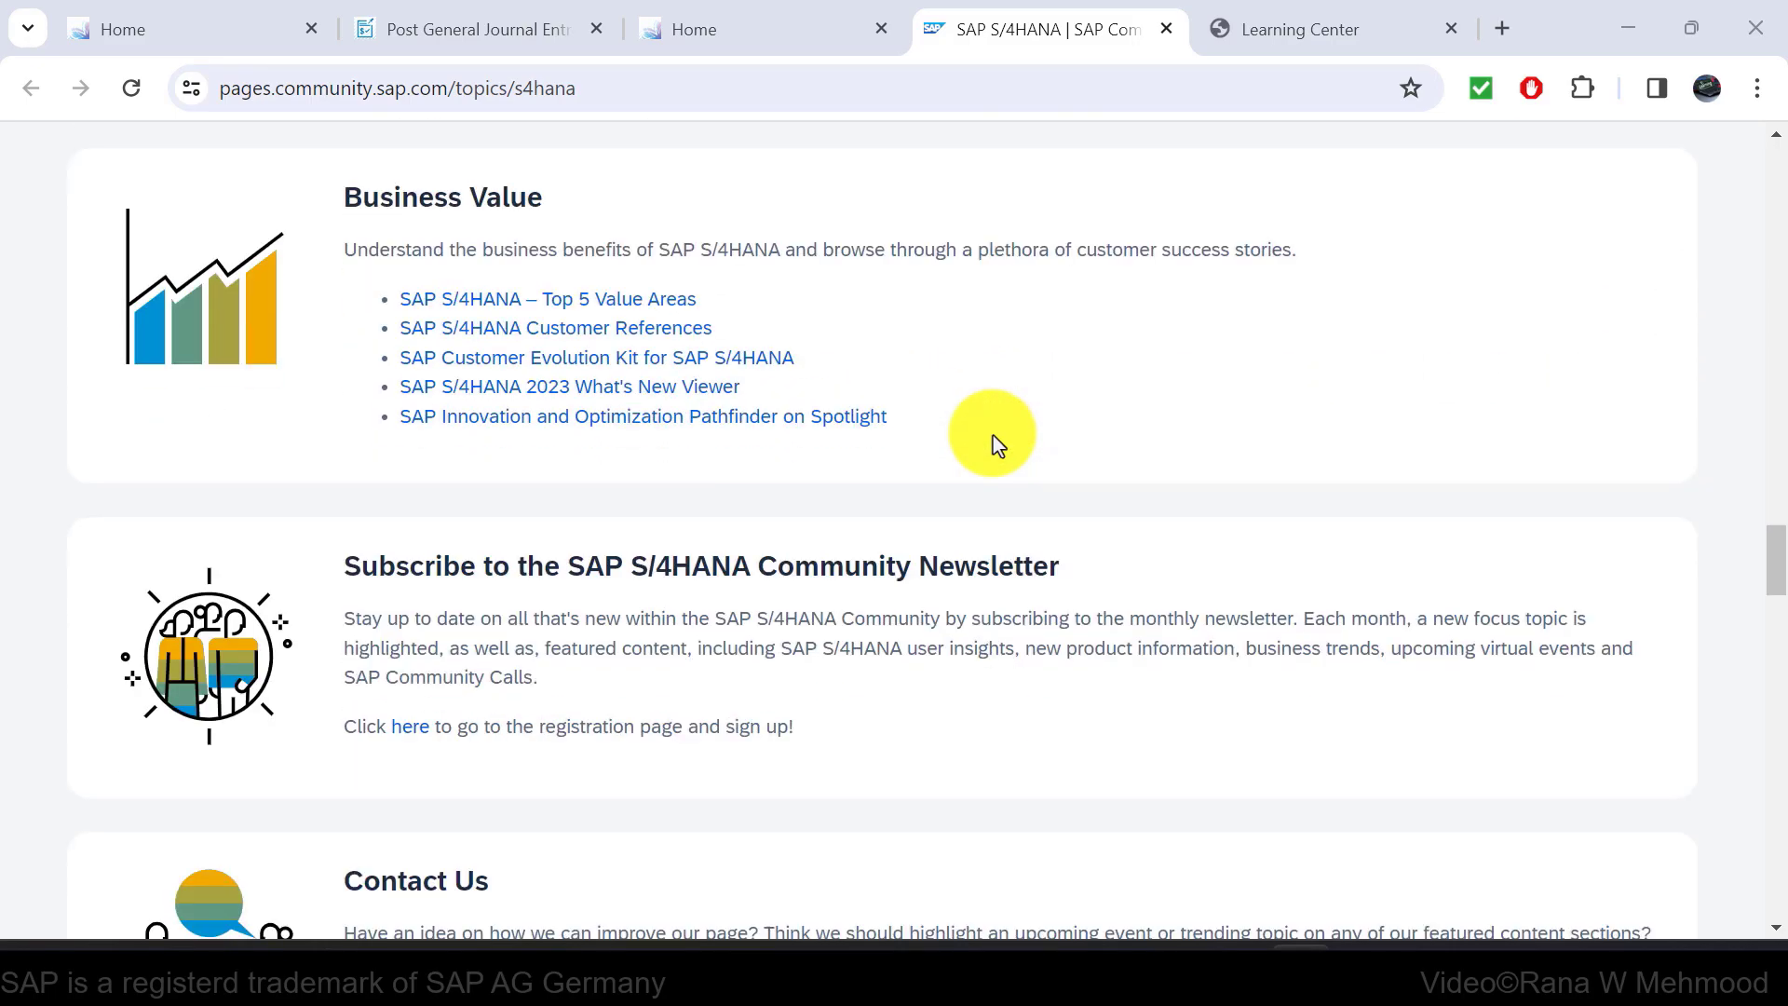
scroll(994, 440, "down", 13)
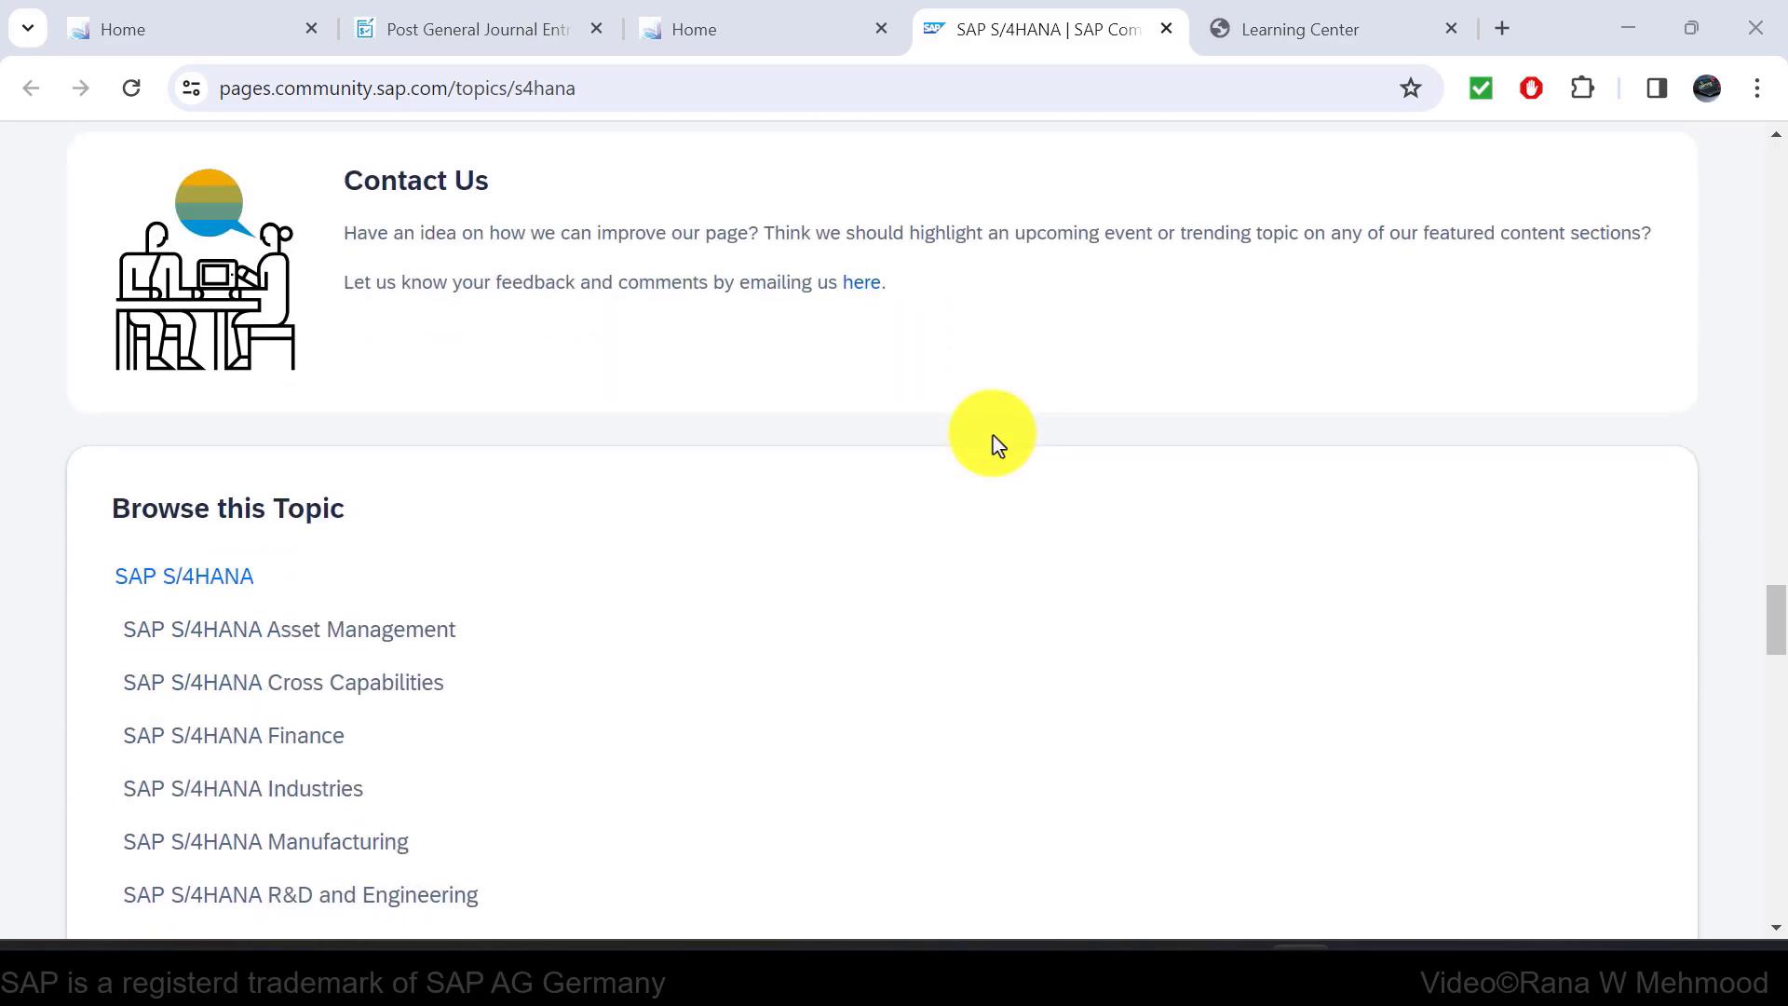
scroll(985, 438, "up", 20)
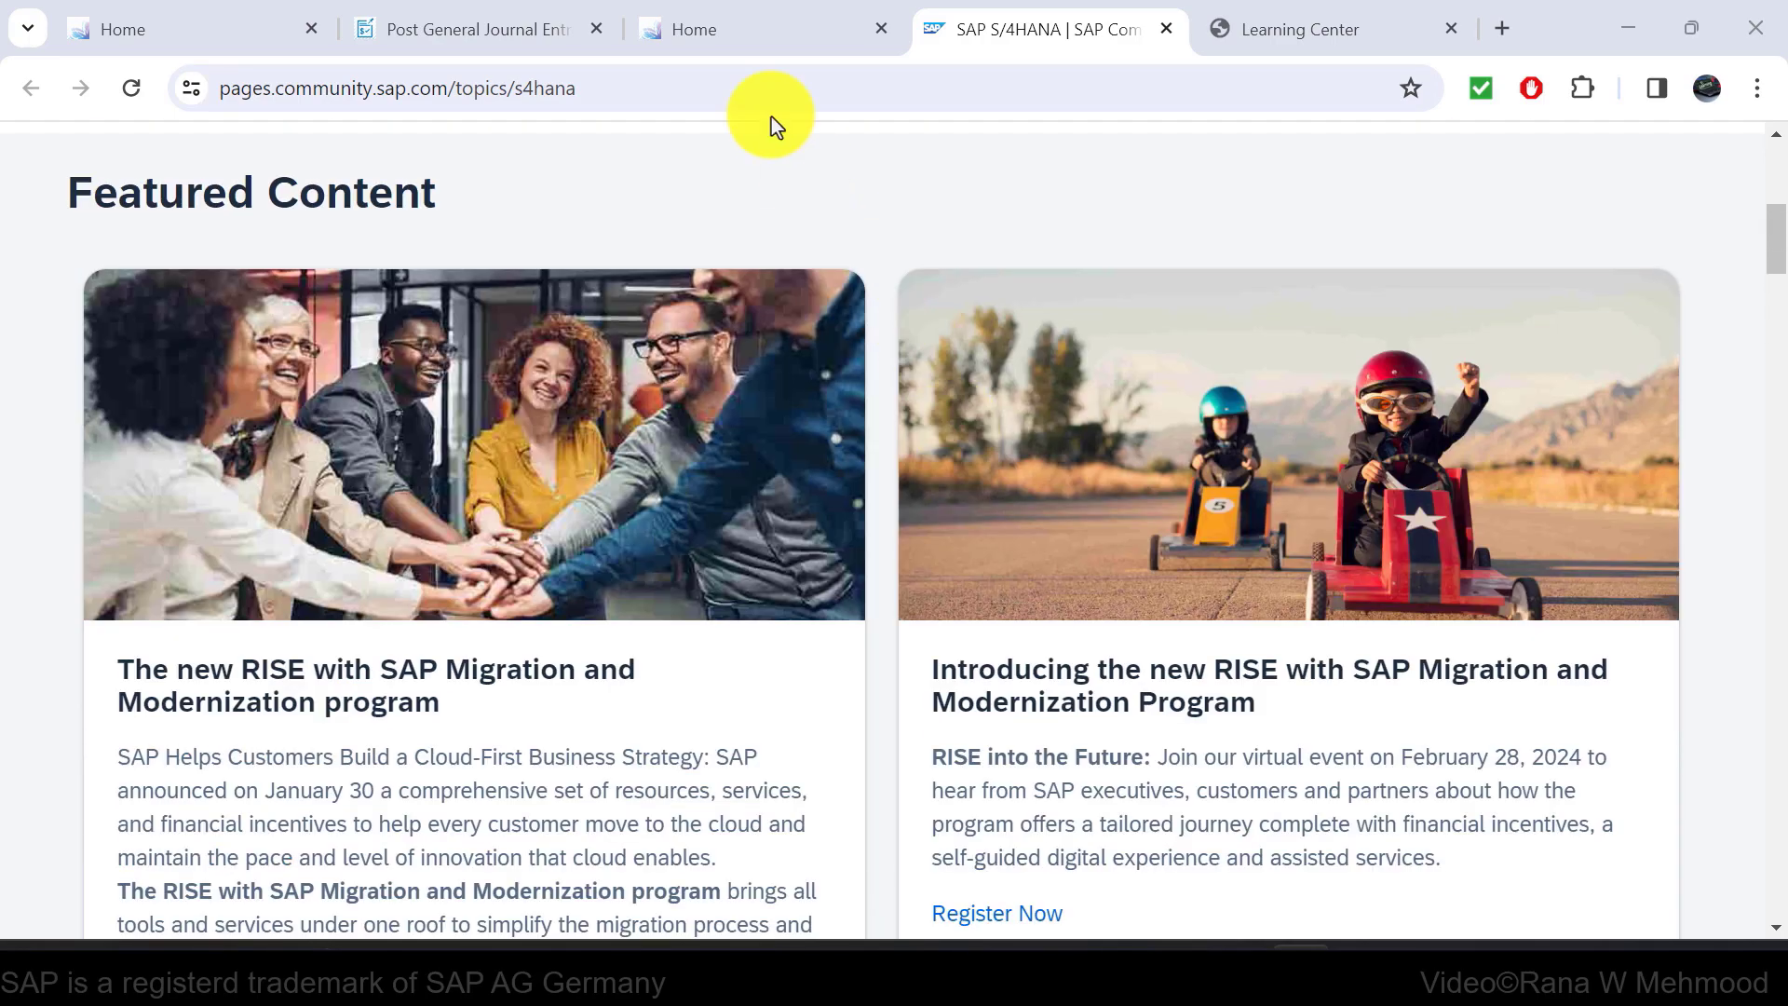
left_click(736, 28)
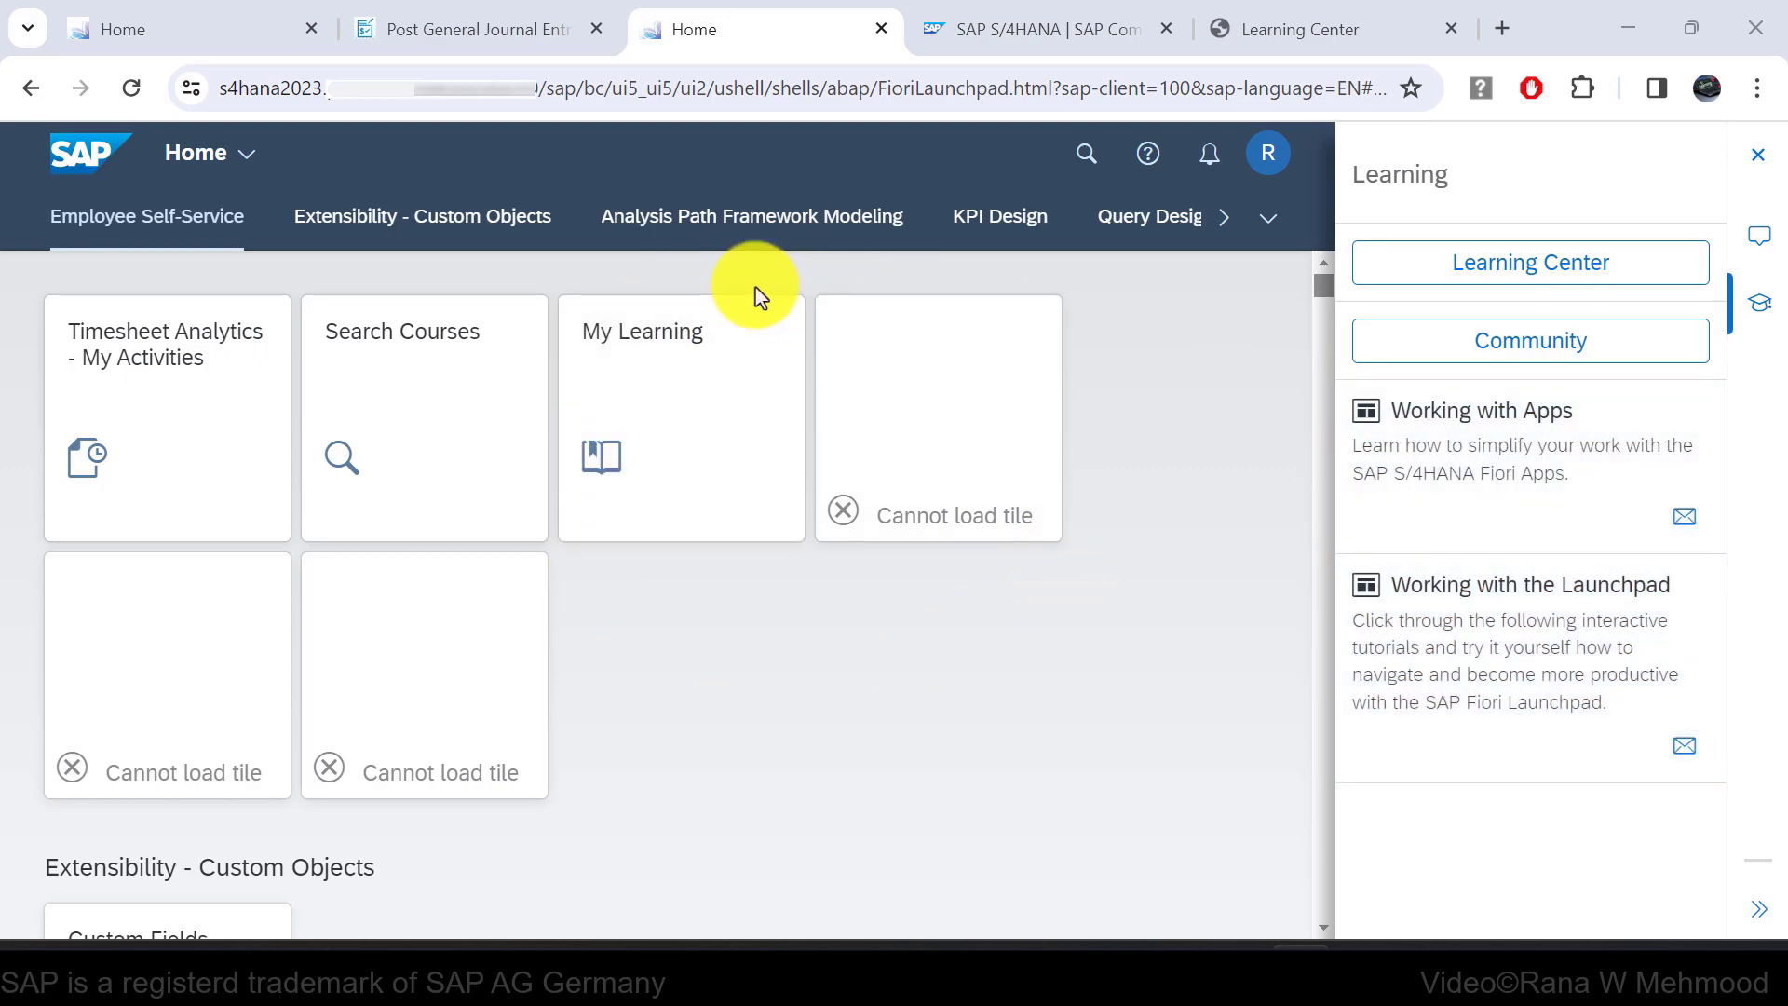
Show the Help Topics for the Post General Journal Entries form.
left_click(495, 41)
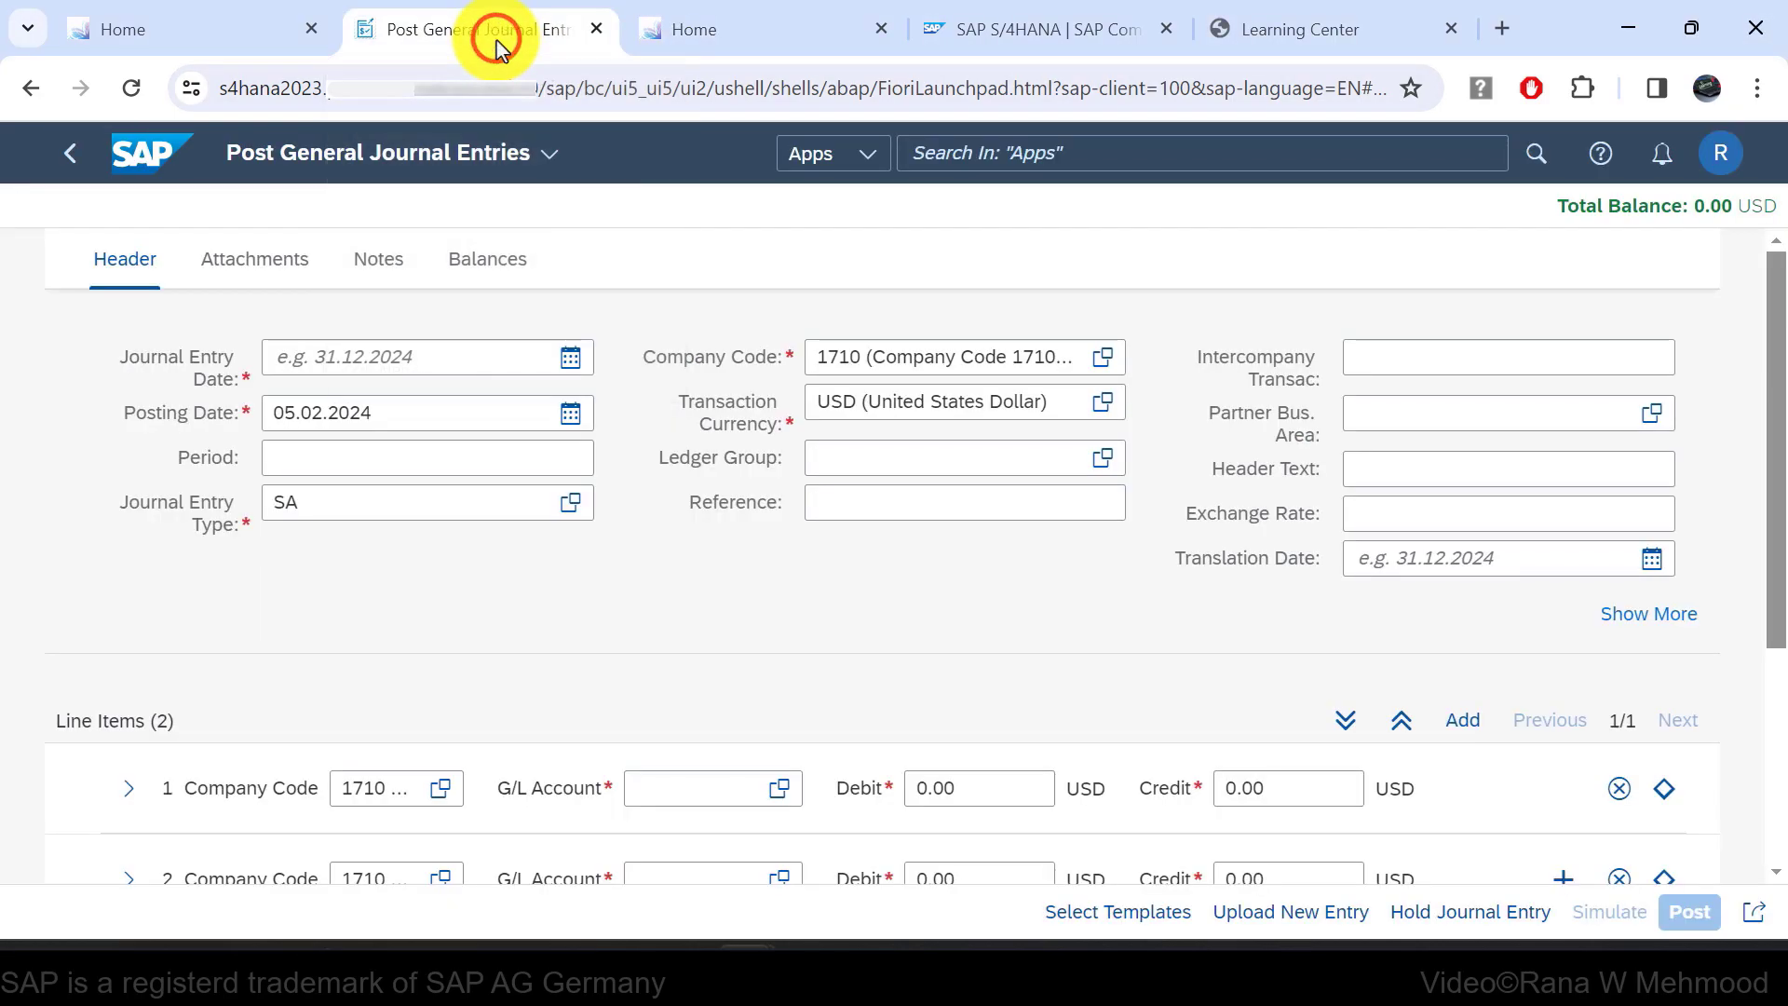
left_click(1593, 156)
scroll(1601, 474, "down", 2)
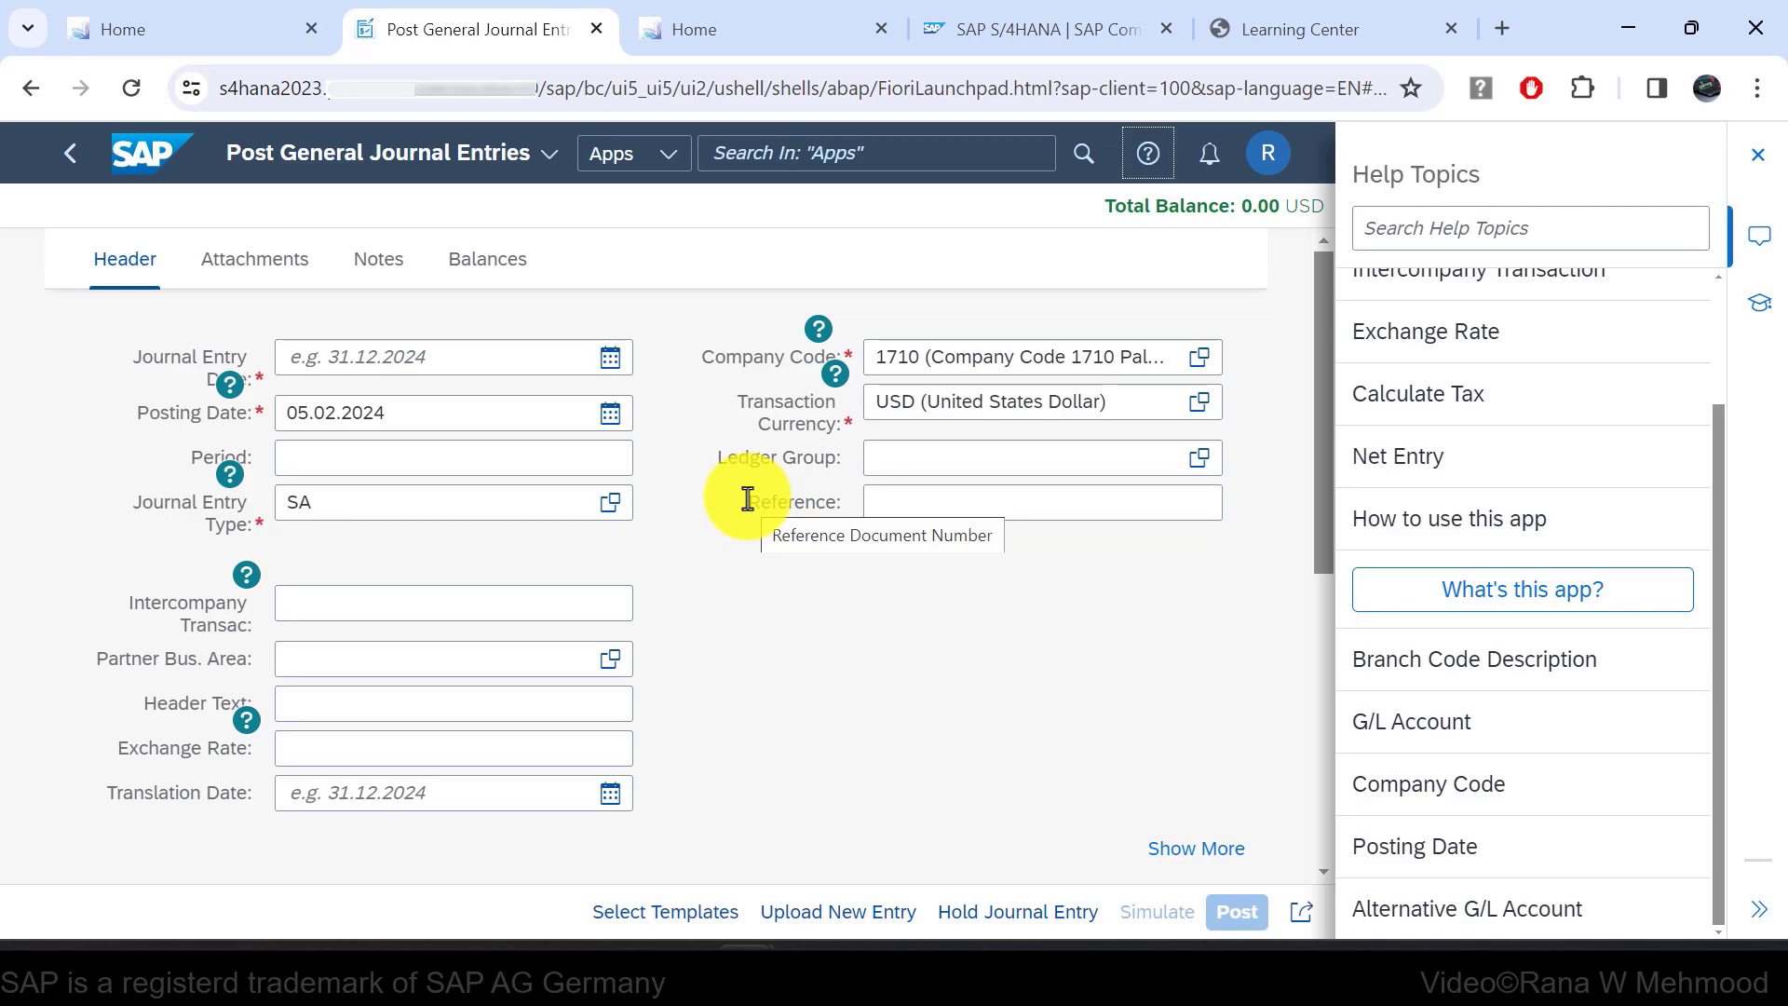
scroll(1484, 372, "up", 2)
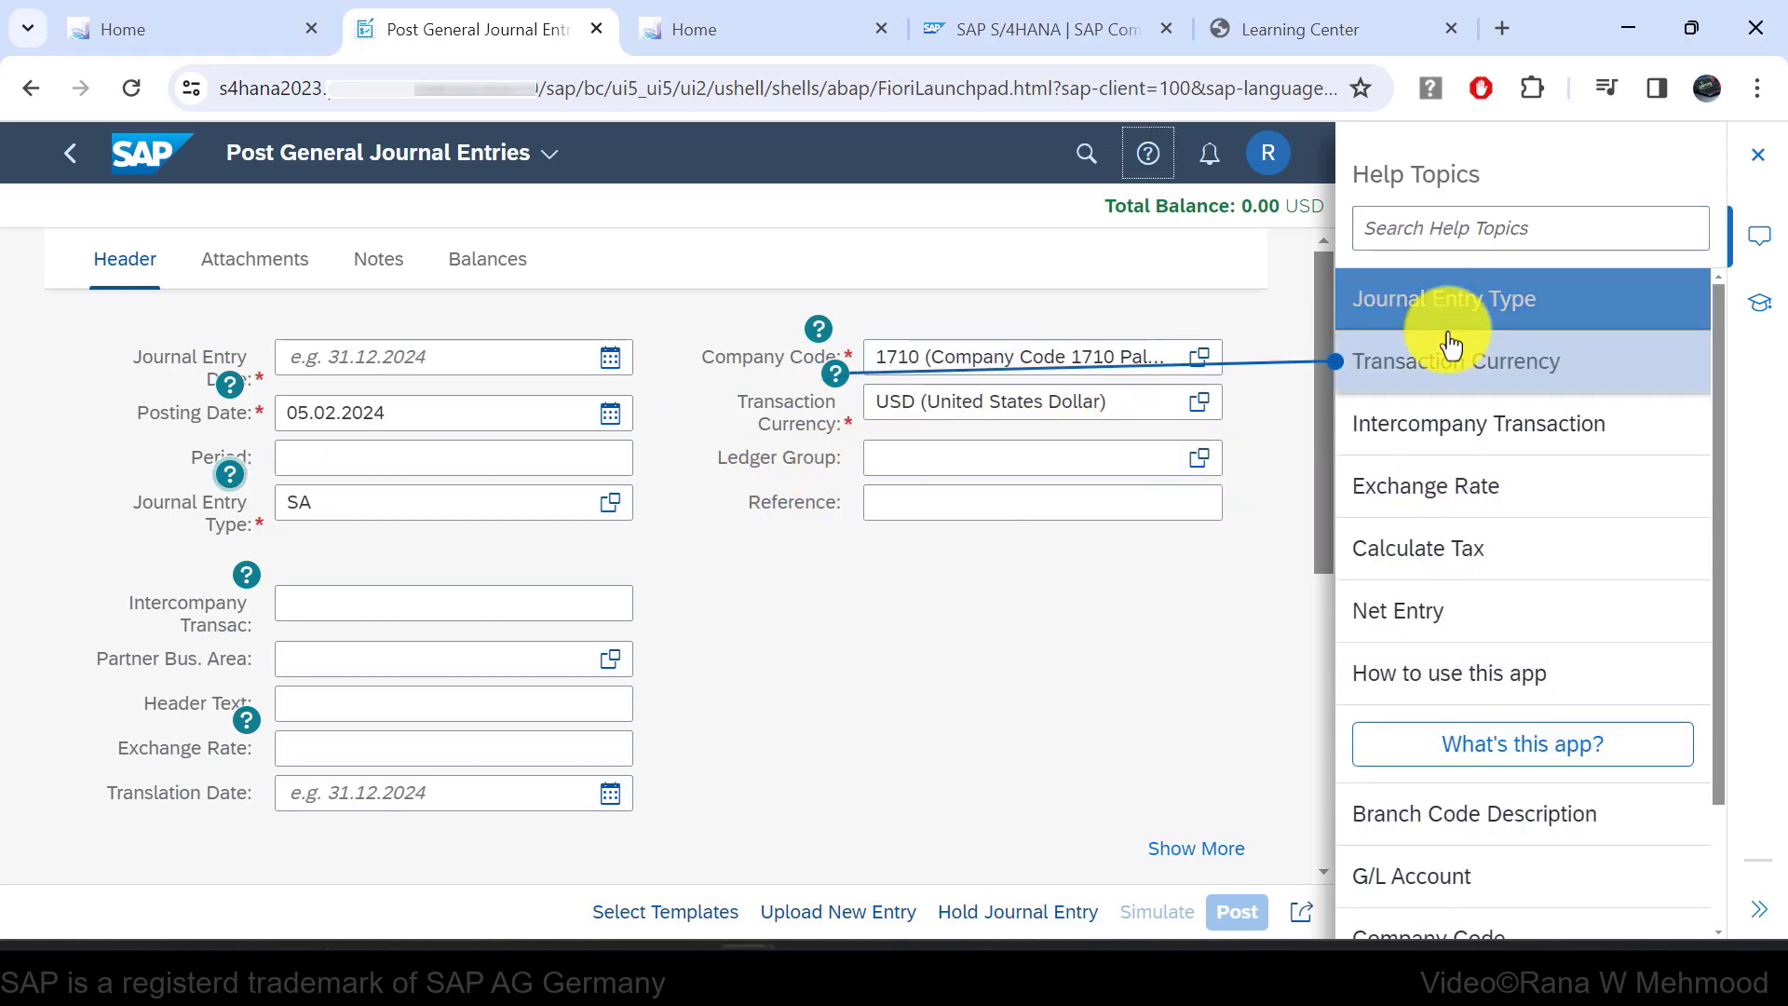
Read the detailed help for Journal Entry Type, then close it.
mouse_move(1446, 298)
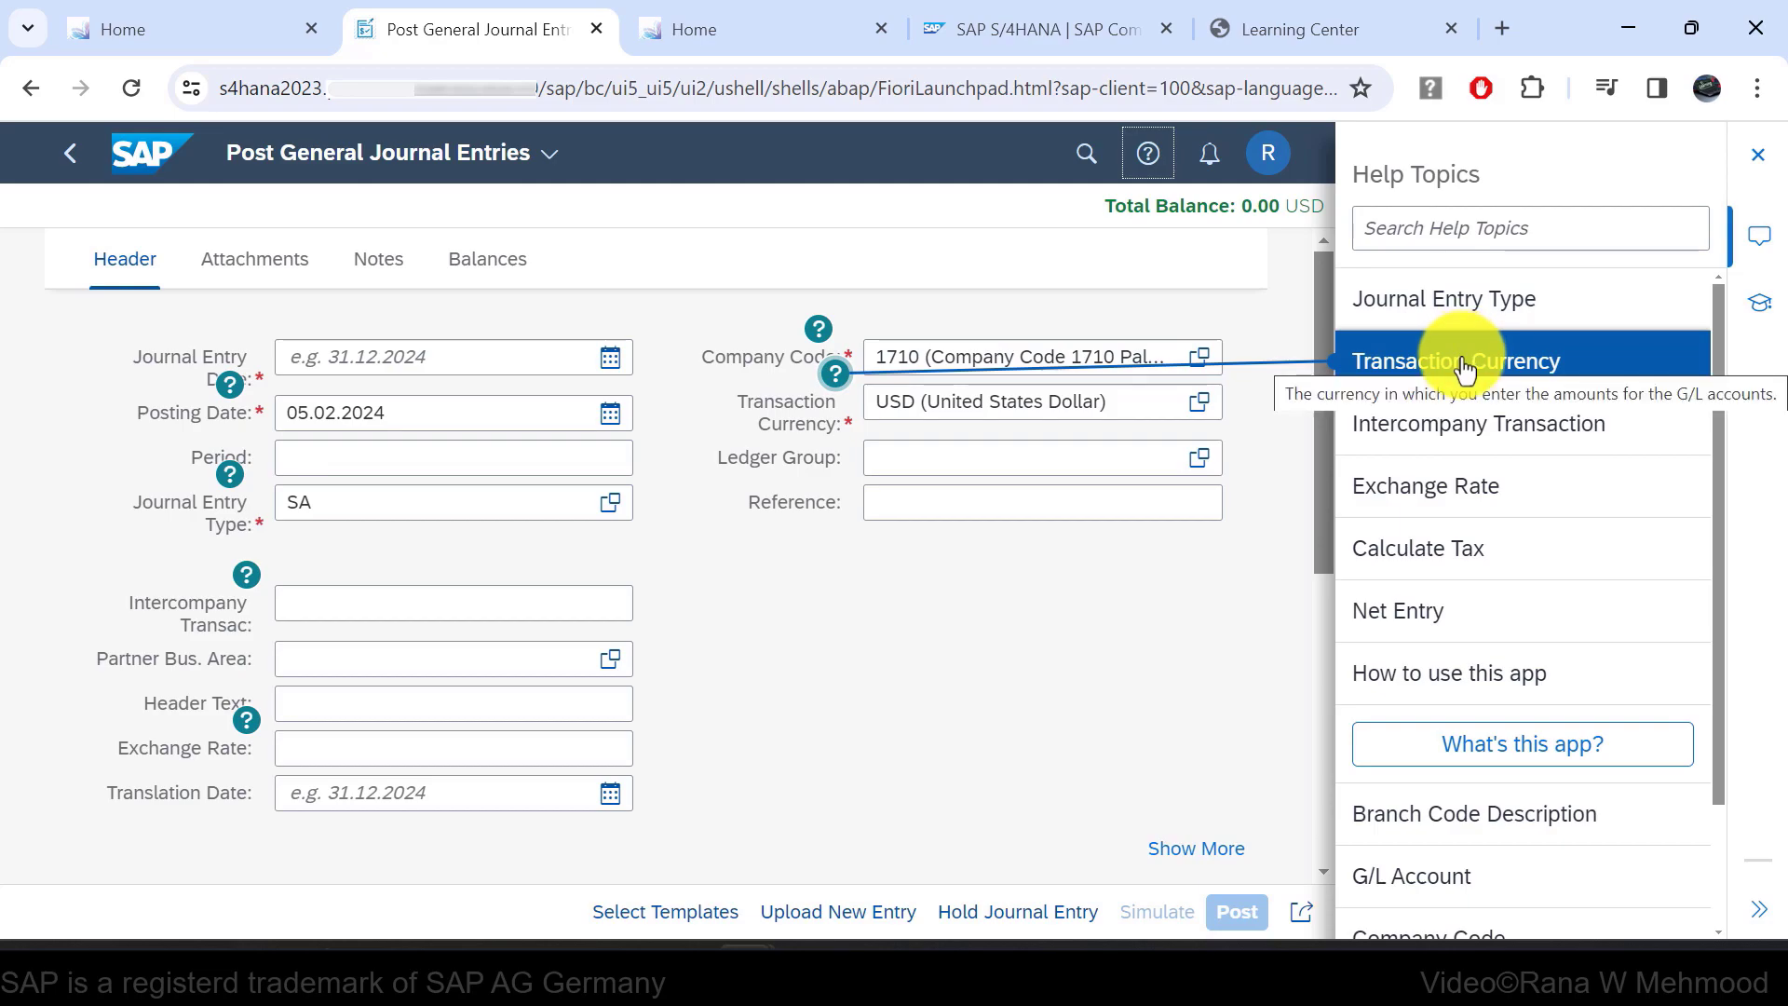
left_click(1468, 308)
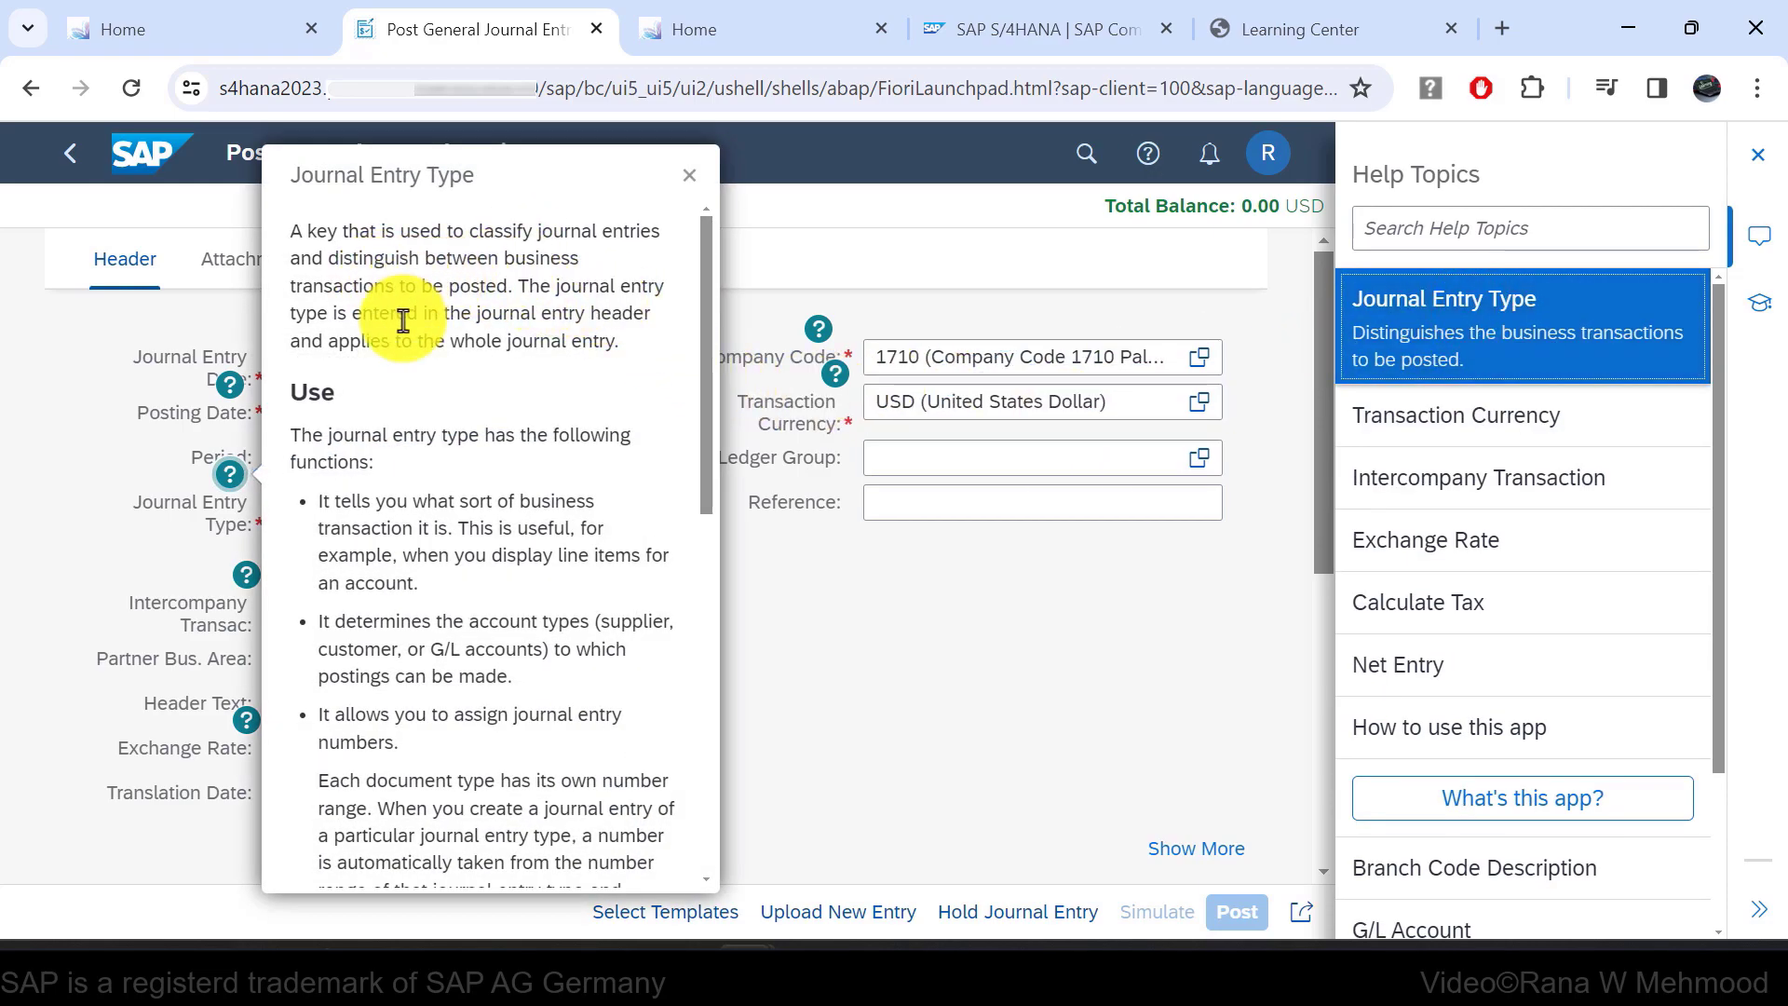
scroll(502, 341, "down", 3)
scroll(502, 342, "up", 3)
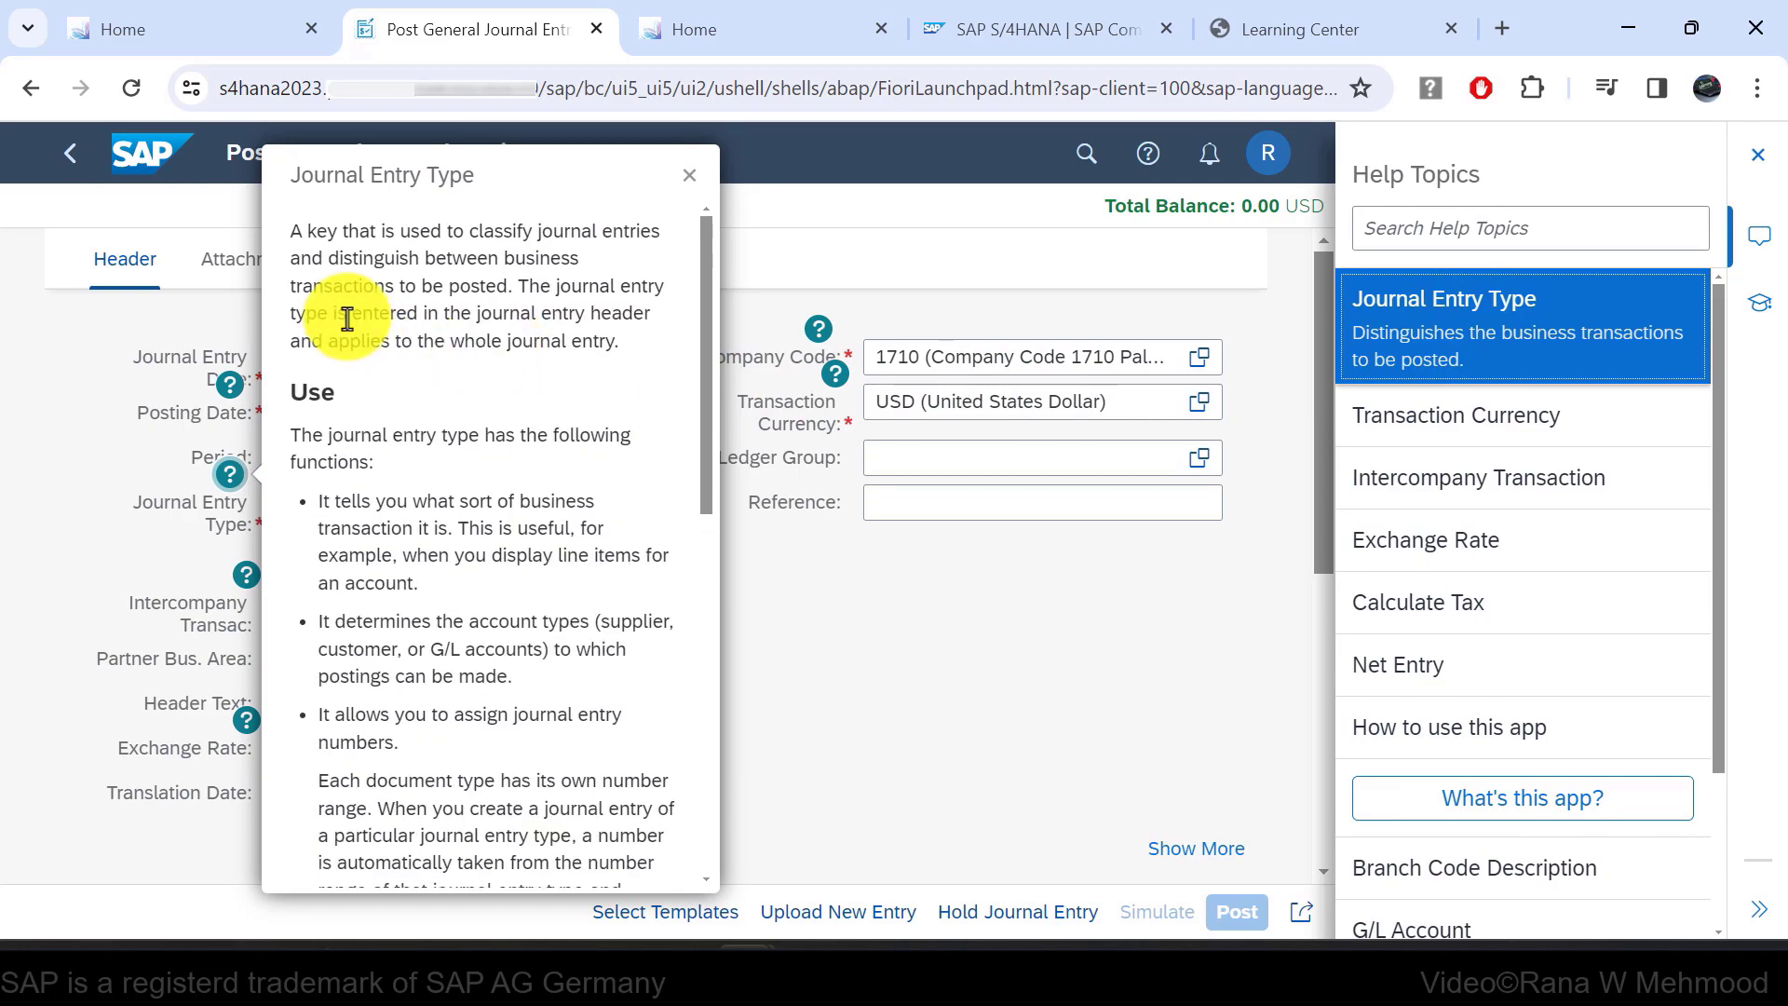
scroll(417, 319, "down", 7)
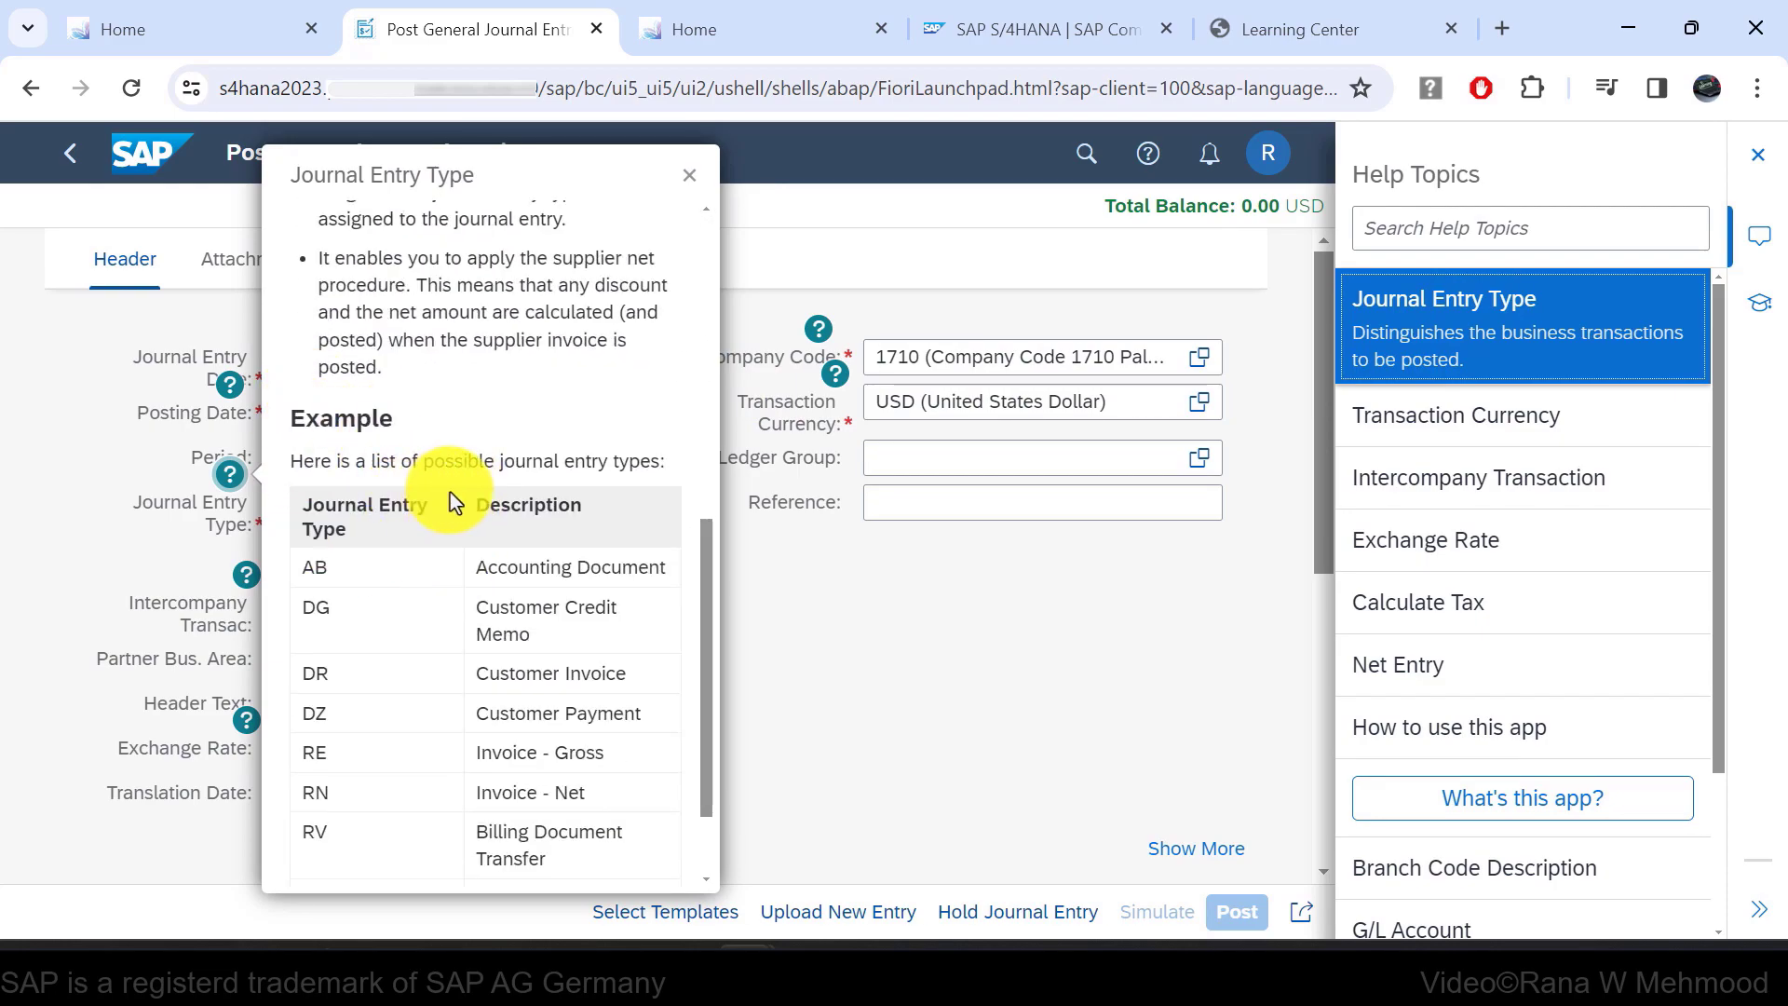
scroll(450, 491, "down", 2)
left_click(828, 594)
left_click(689, 176)
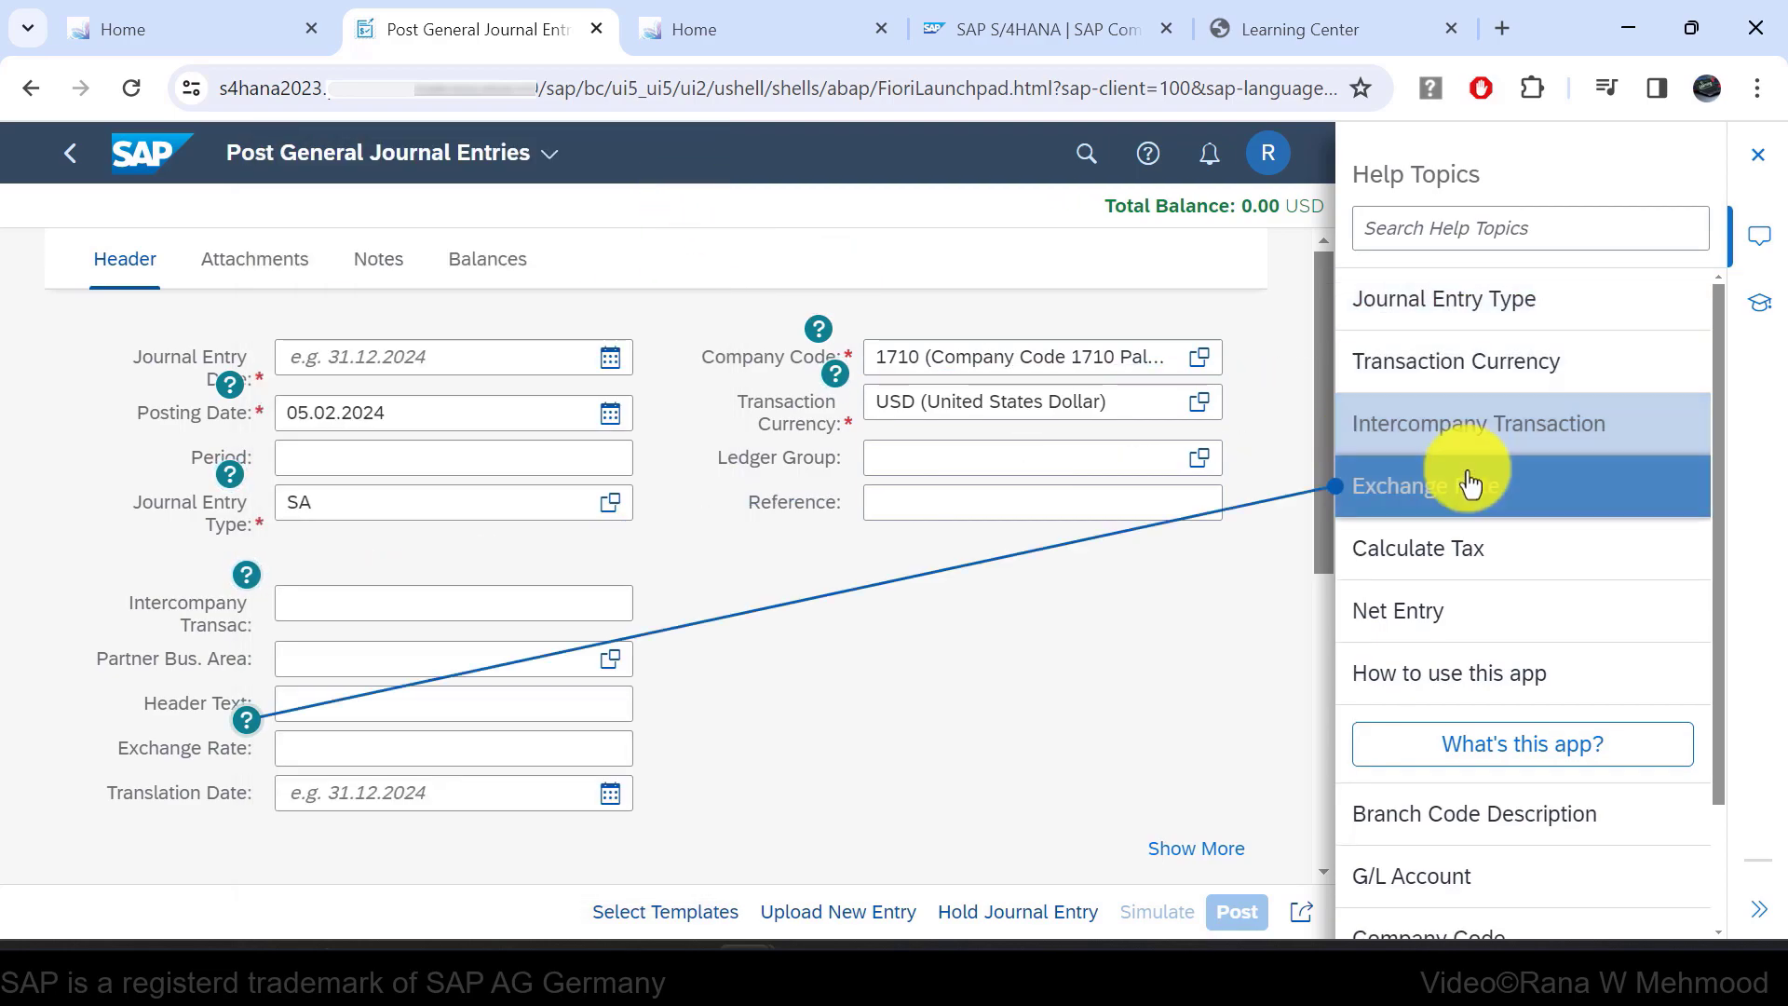
scroll(1472, 559, "down", 2)
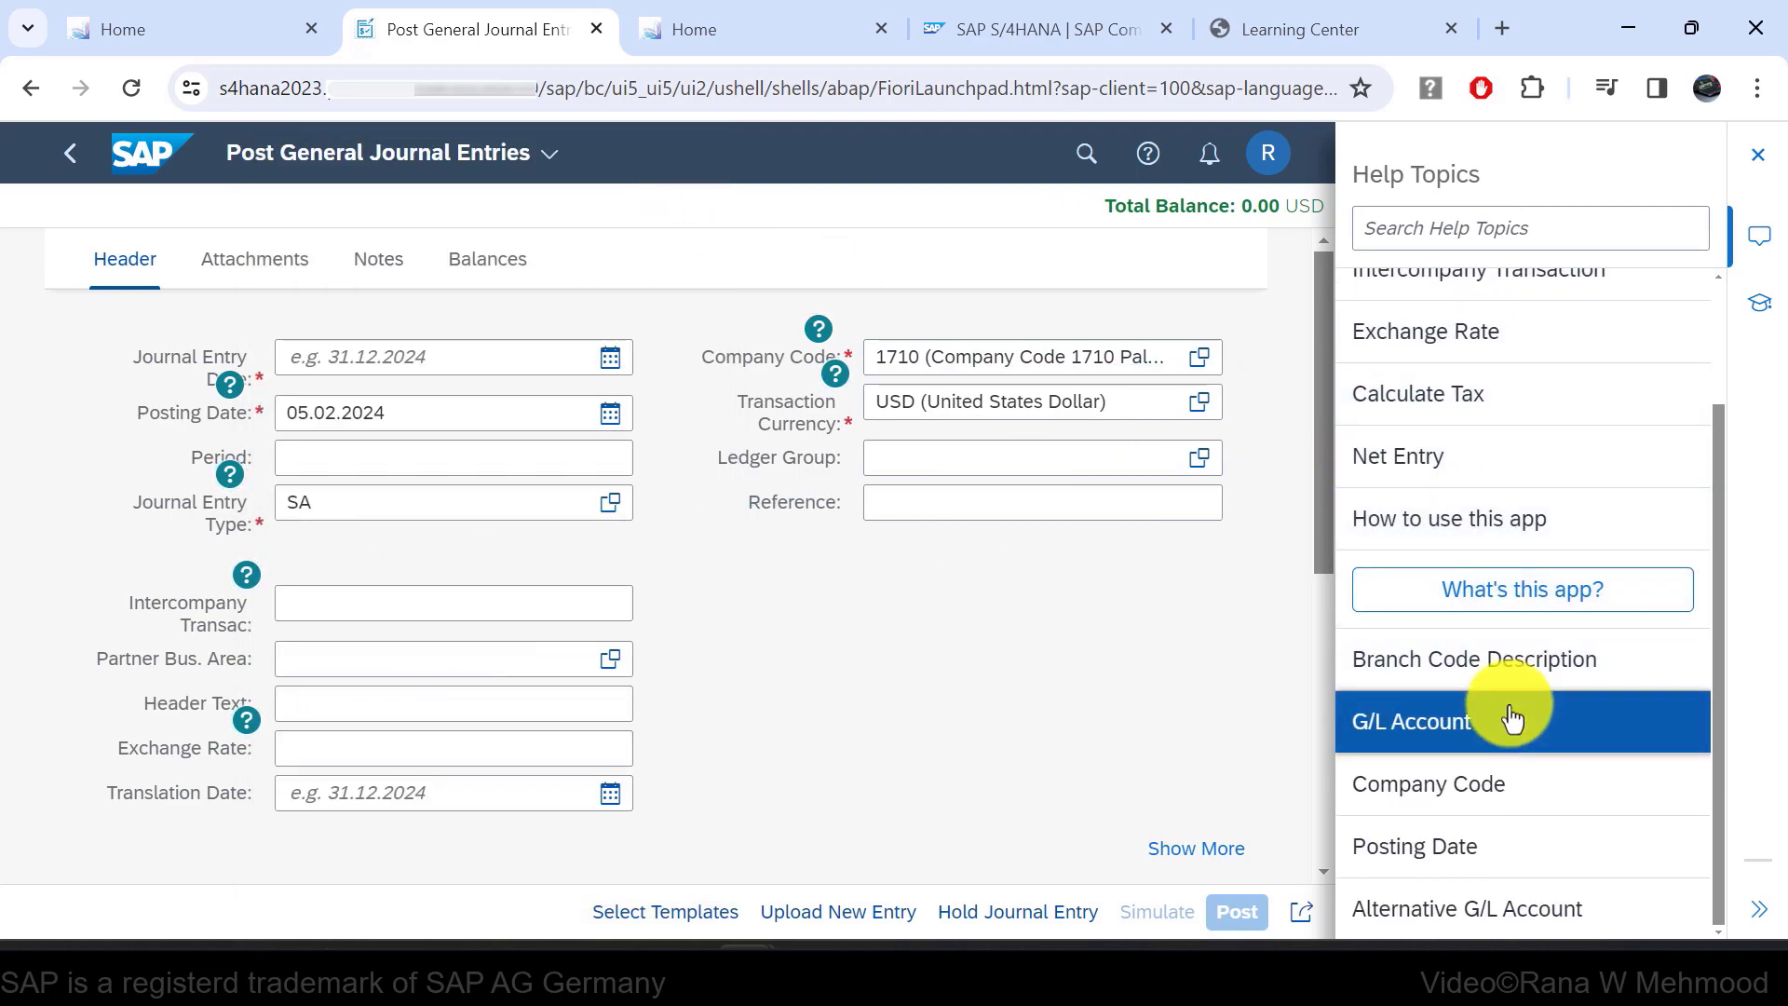
scroll(1497, 651, "up", 2)
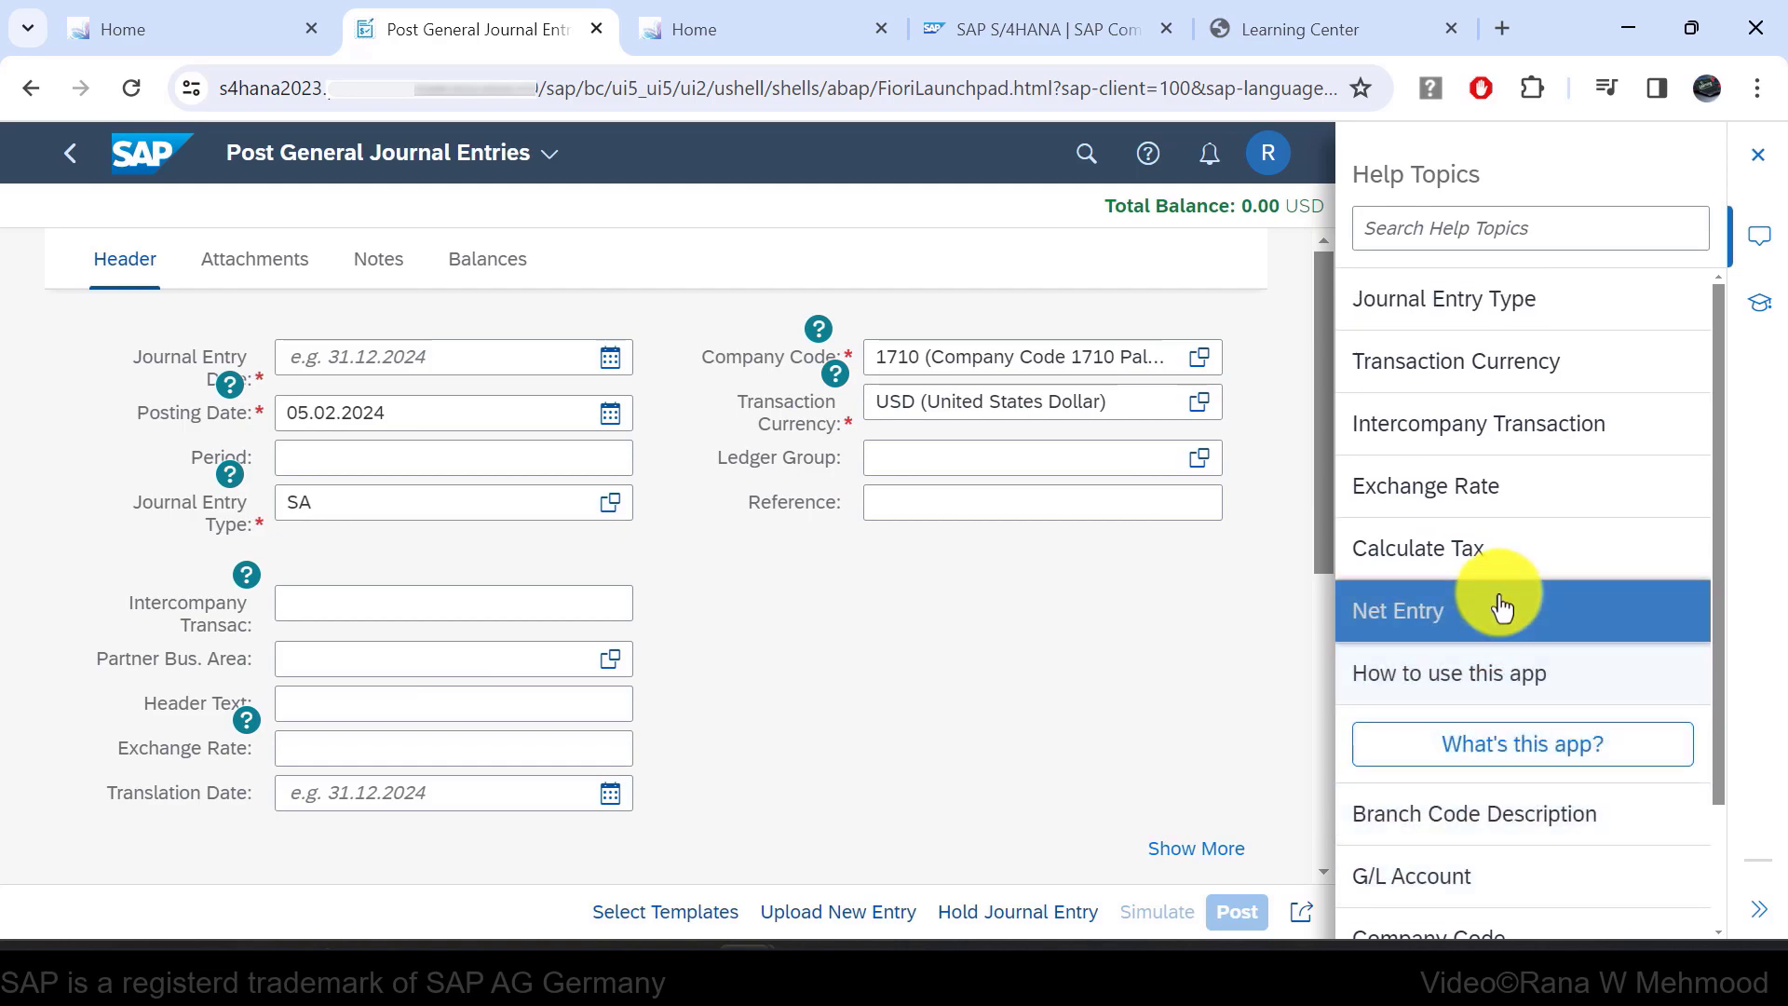
Switch the help pane to Learning and browse cards like Learning Center and Accounting and Financial Close.
left_click(1757, 308)
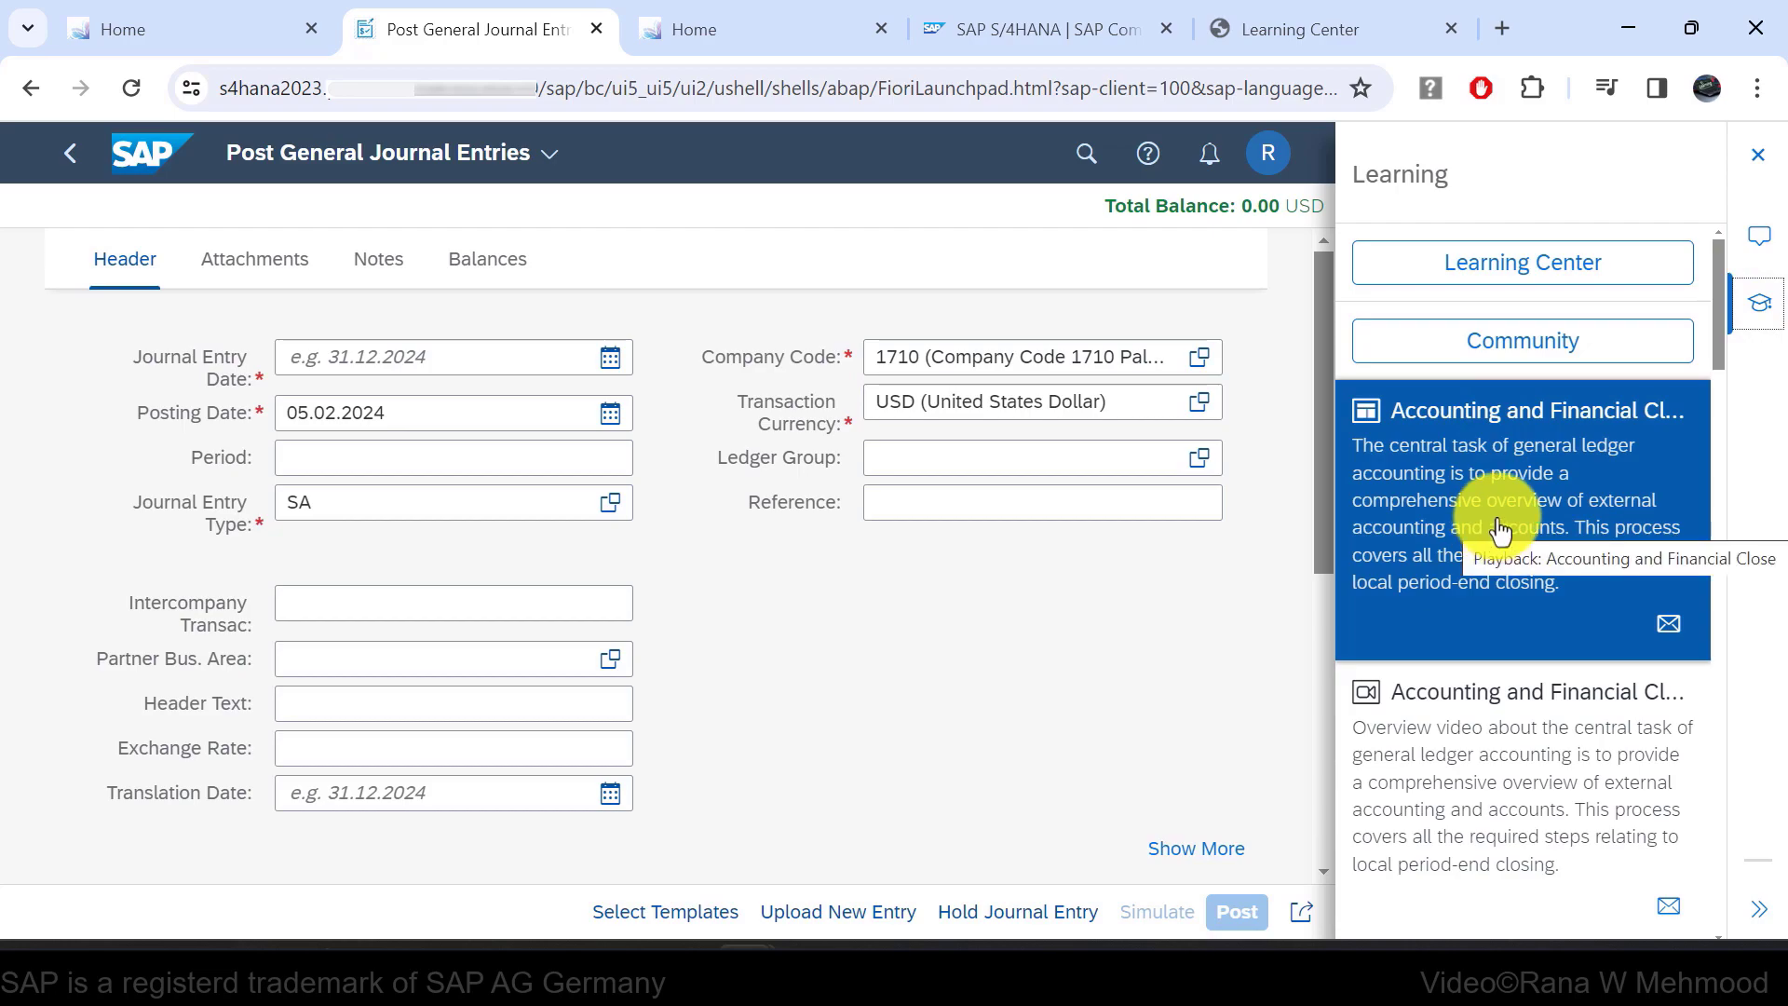
scroll(1499, 526, "down", 2)
scroll(1499, 520, "up", 2)
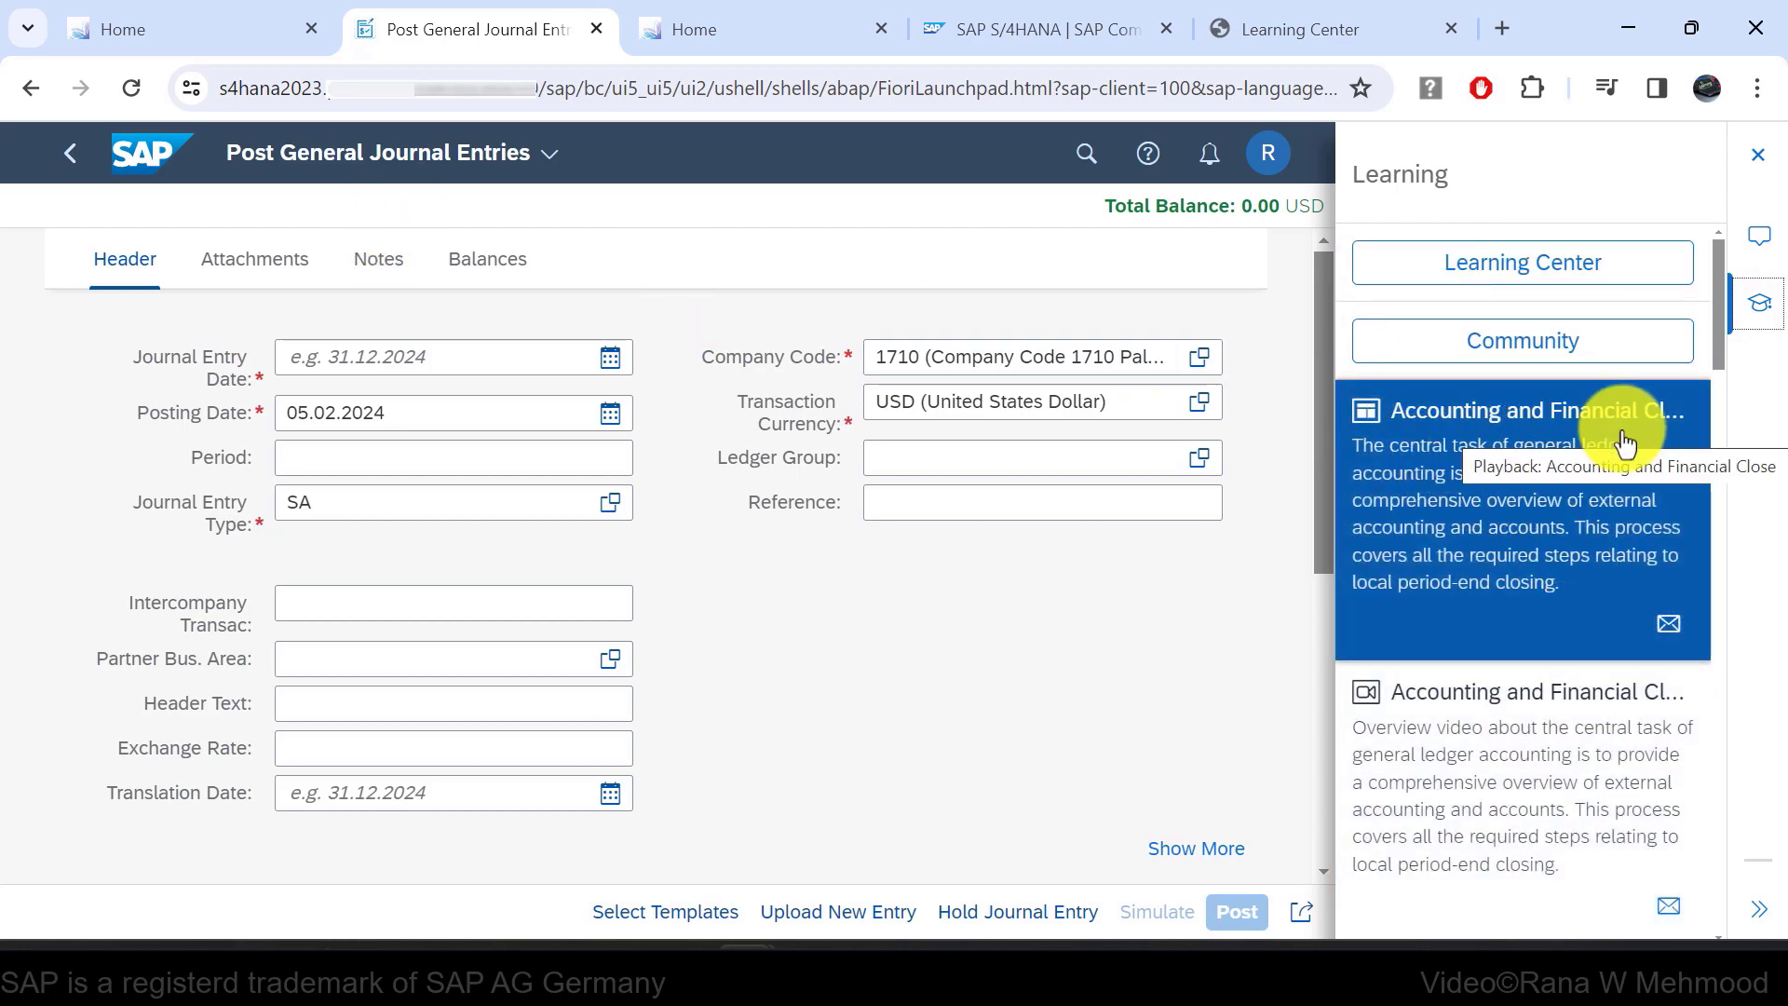
scroll(1536, 708, "down", 10)
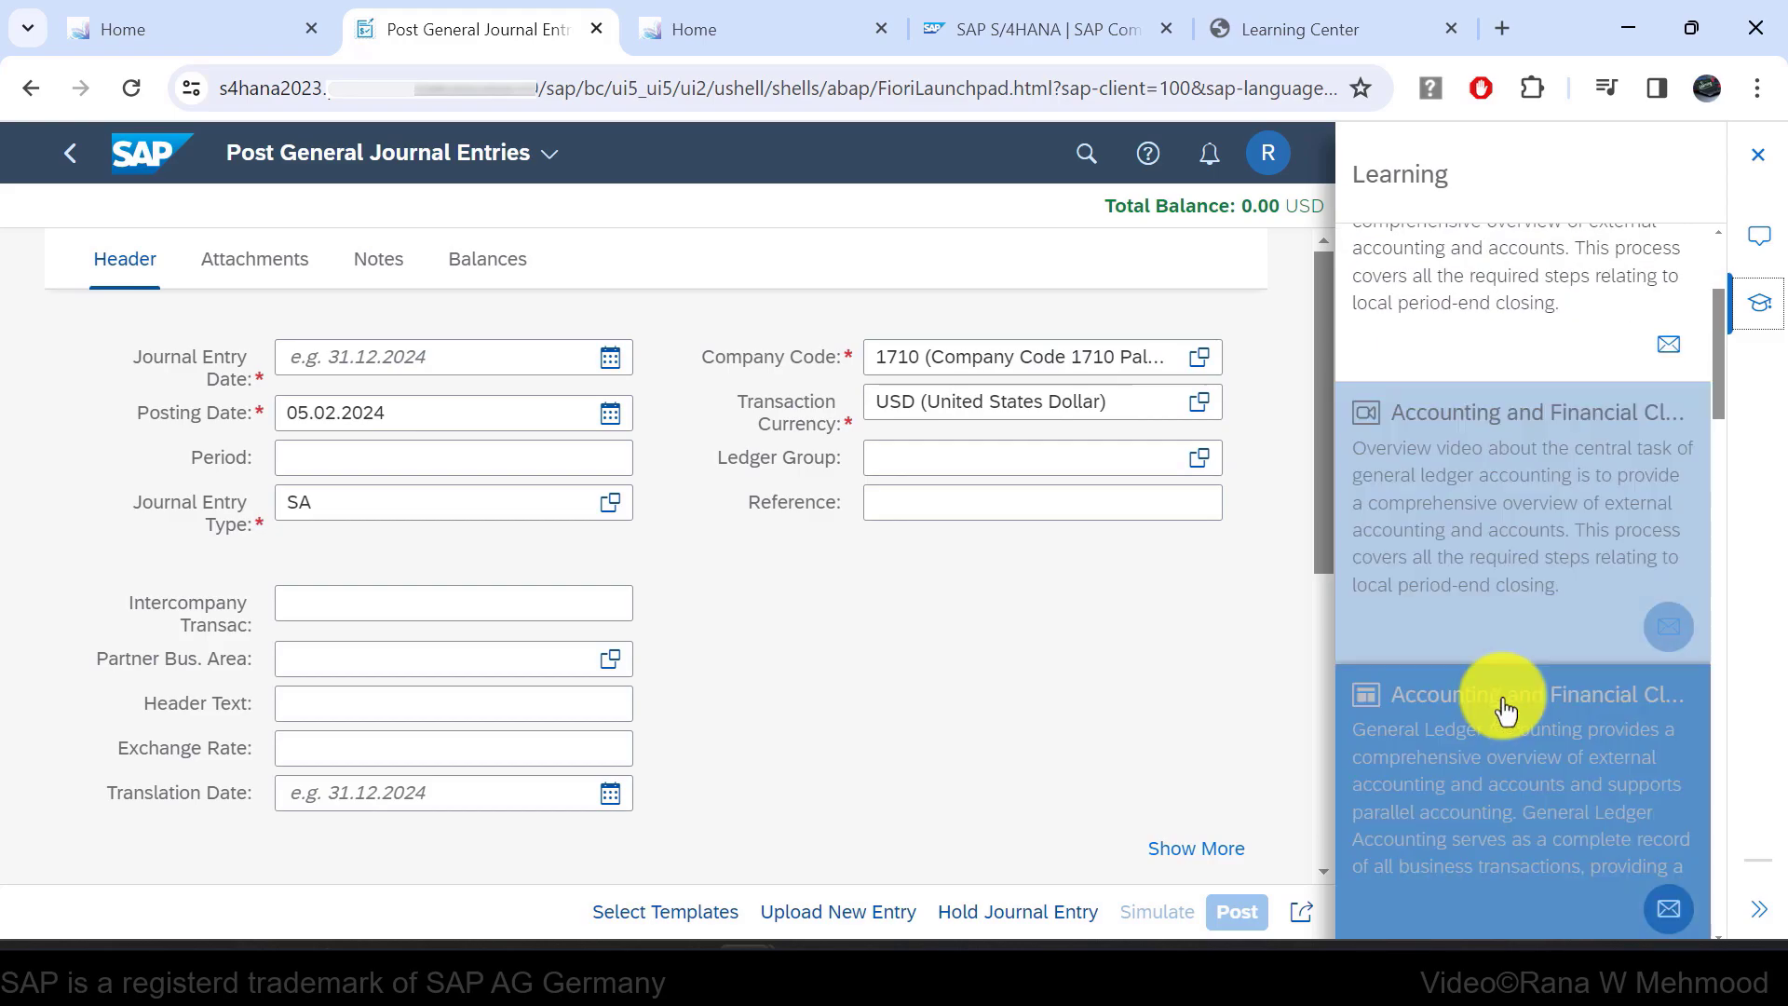
scroll(1583, 652, "down", 3)
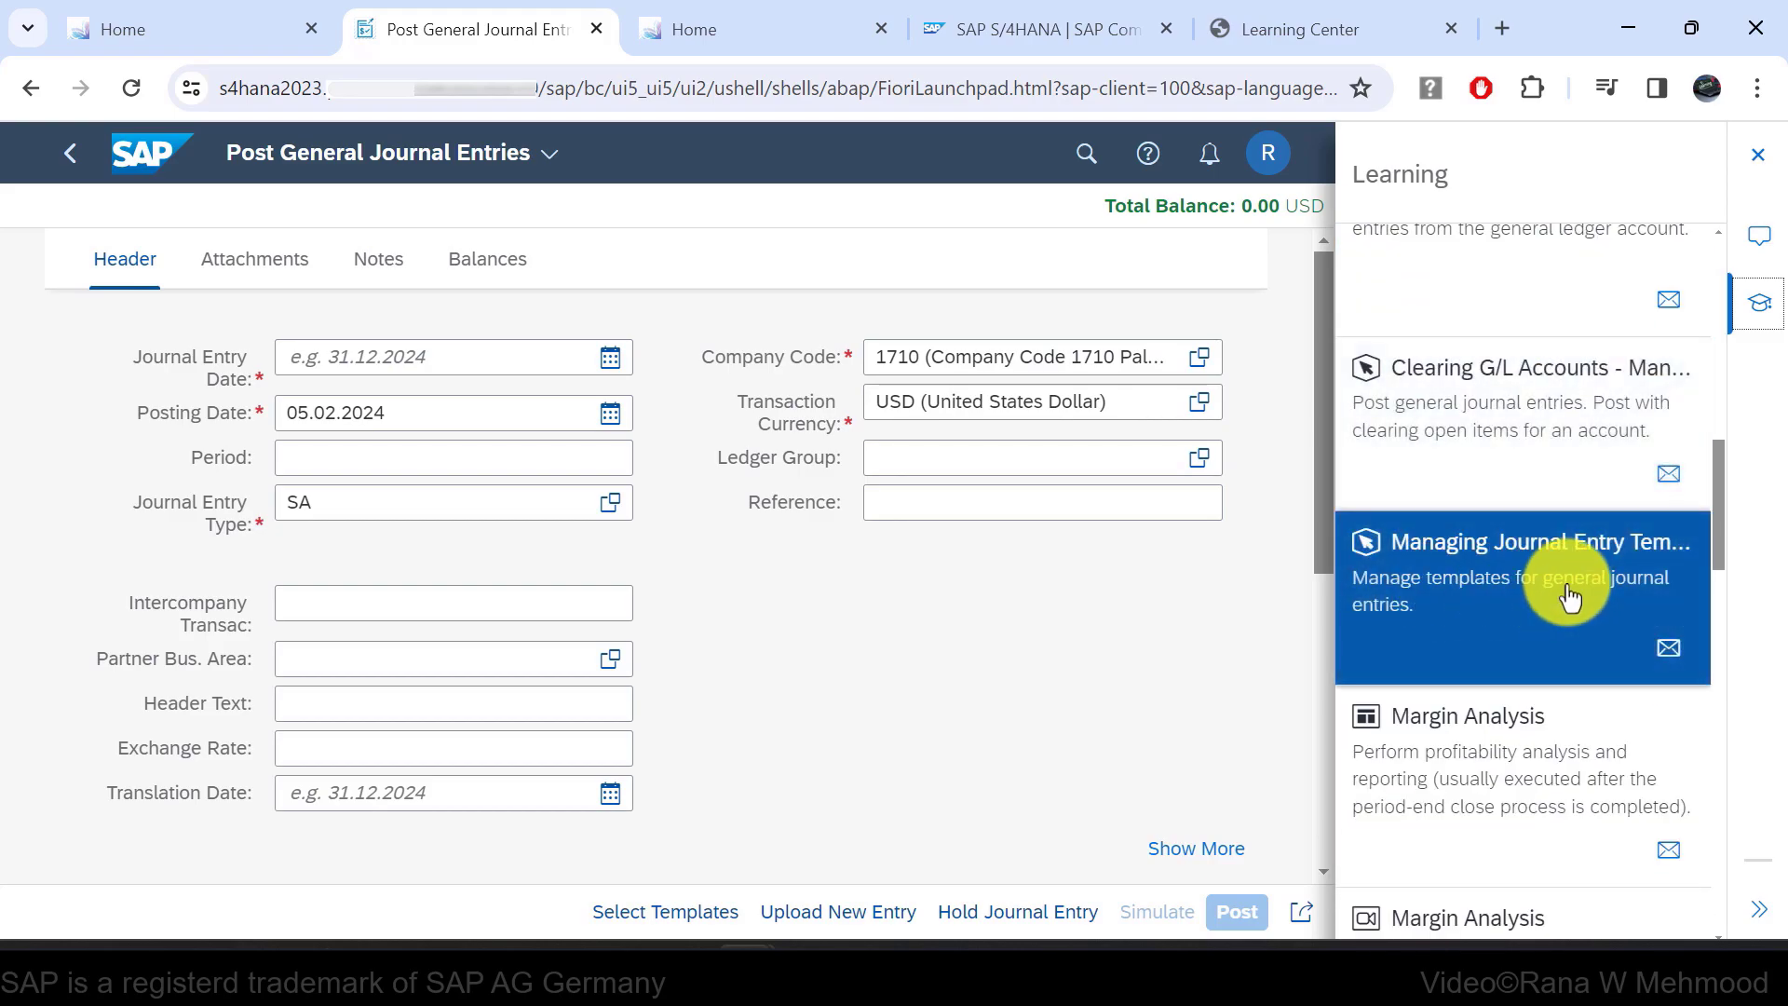
scroll(1573, 578, "down", 12)
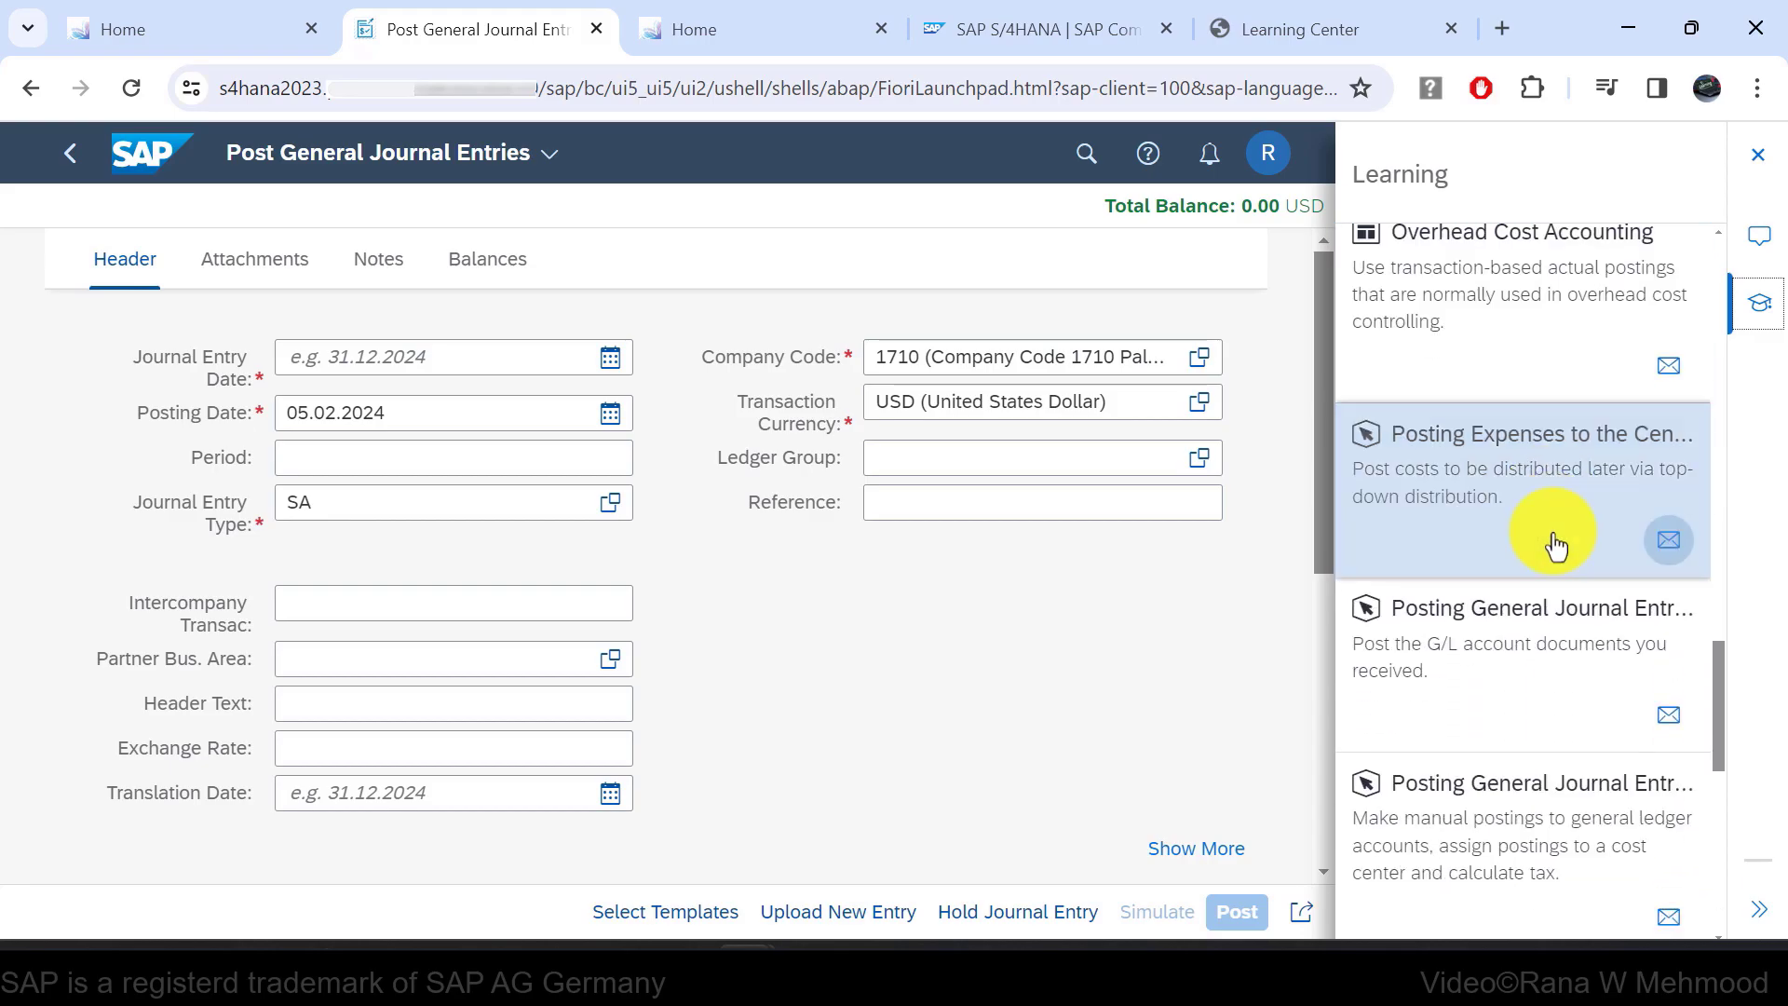
scroll(1555, 540, "up", 15)
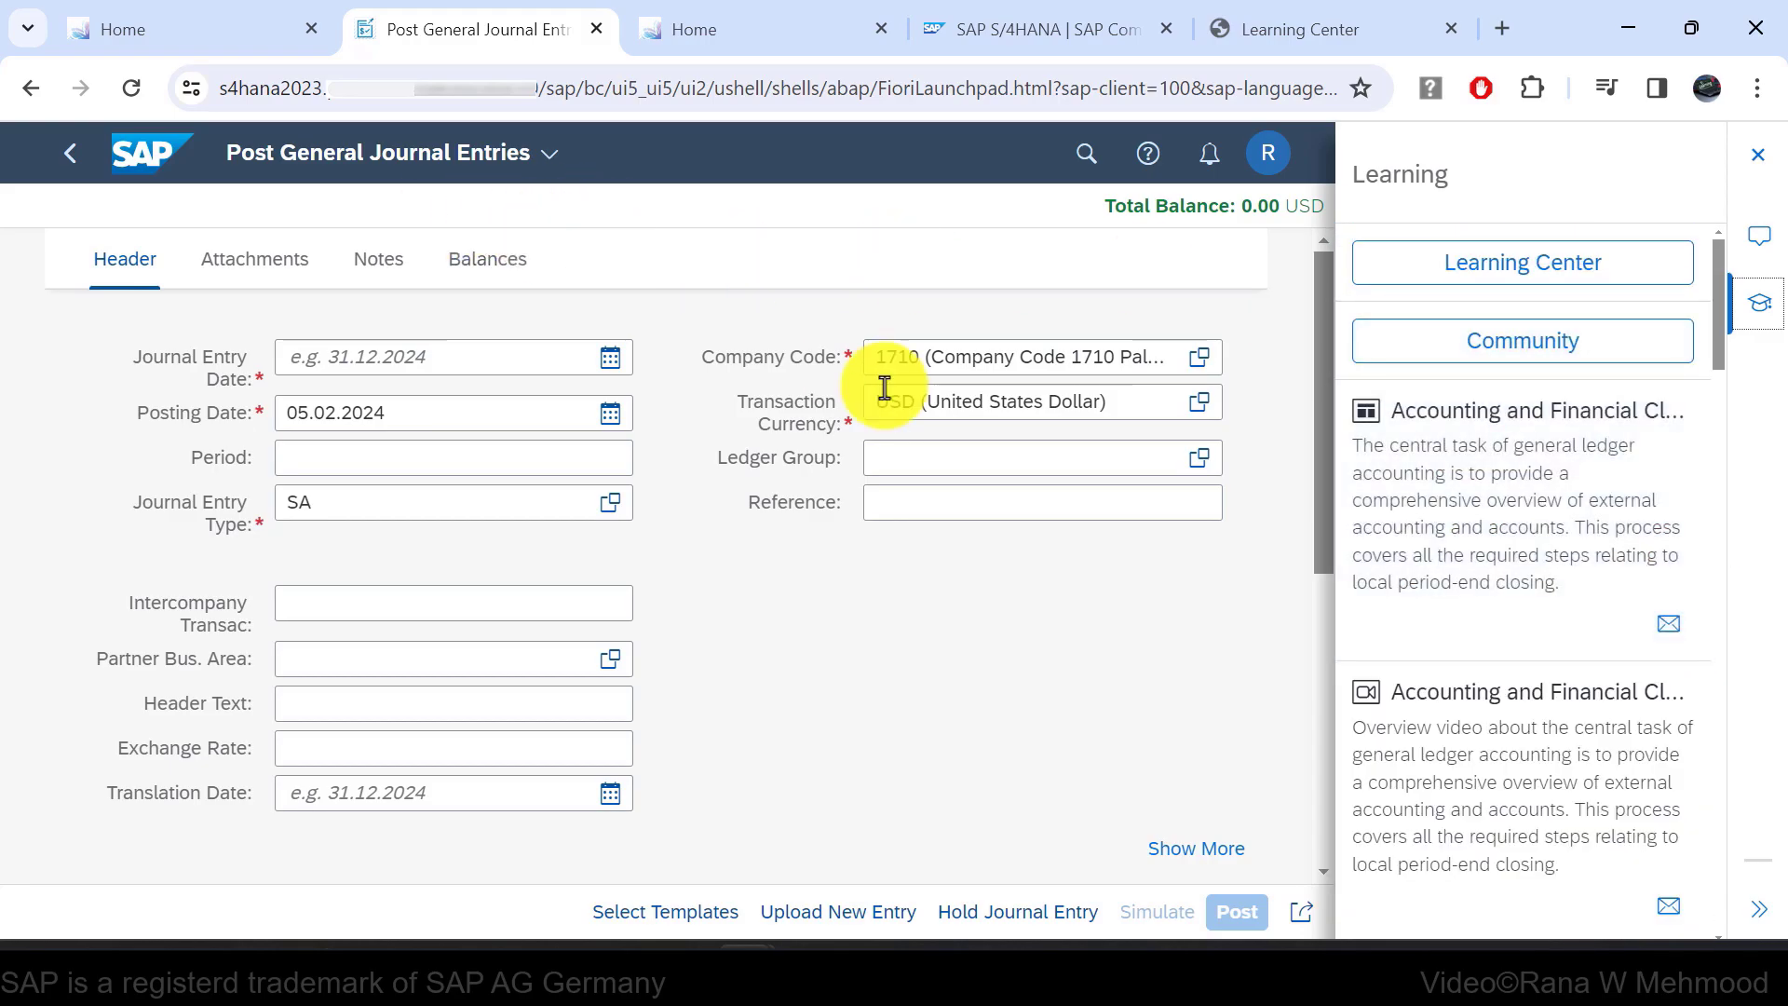
From Home, search apps for 'customer master' with the search scope left at Apps.
left_click(750, 33)
left_click(1756, 166)
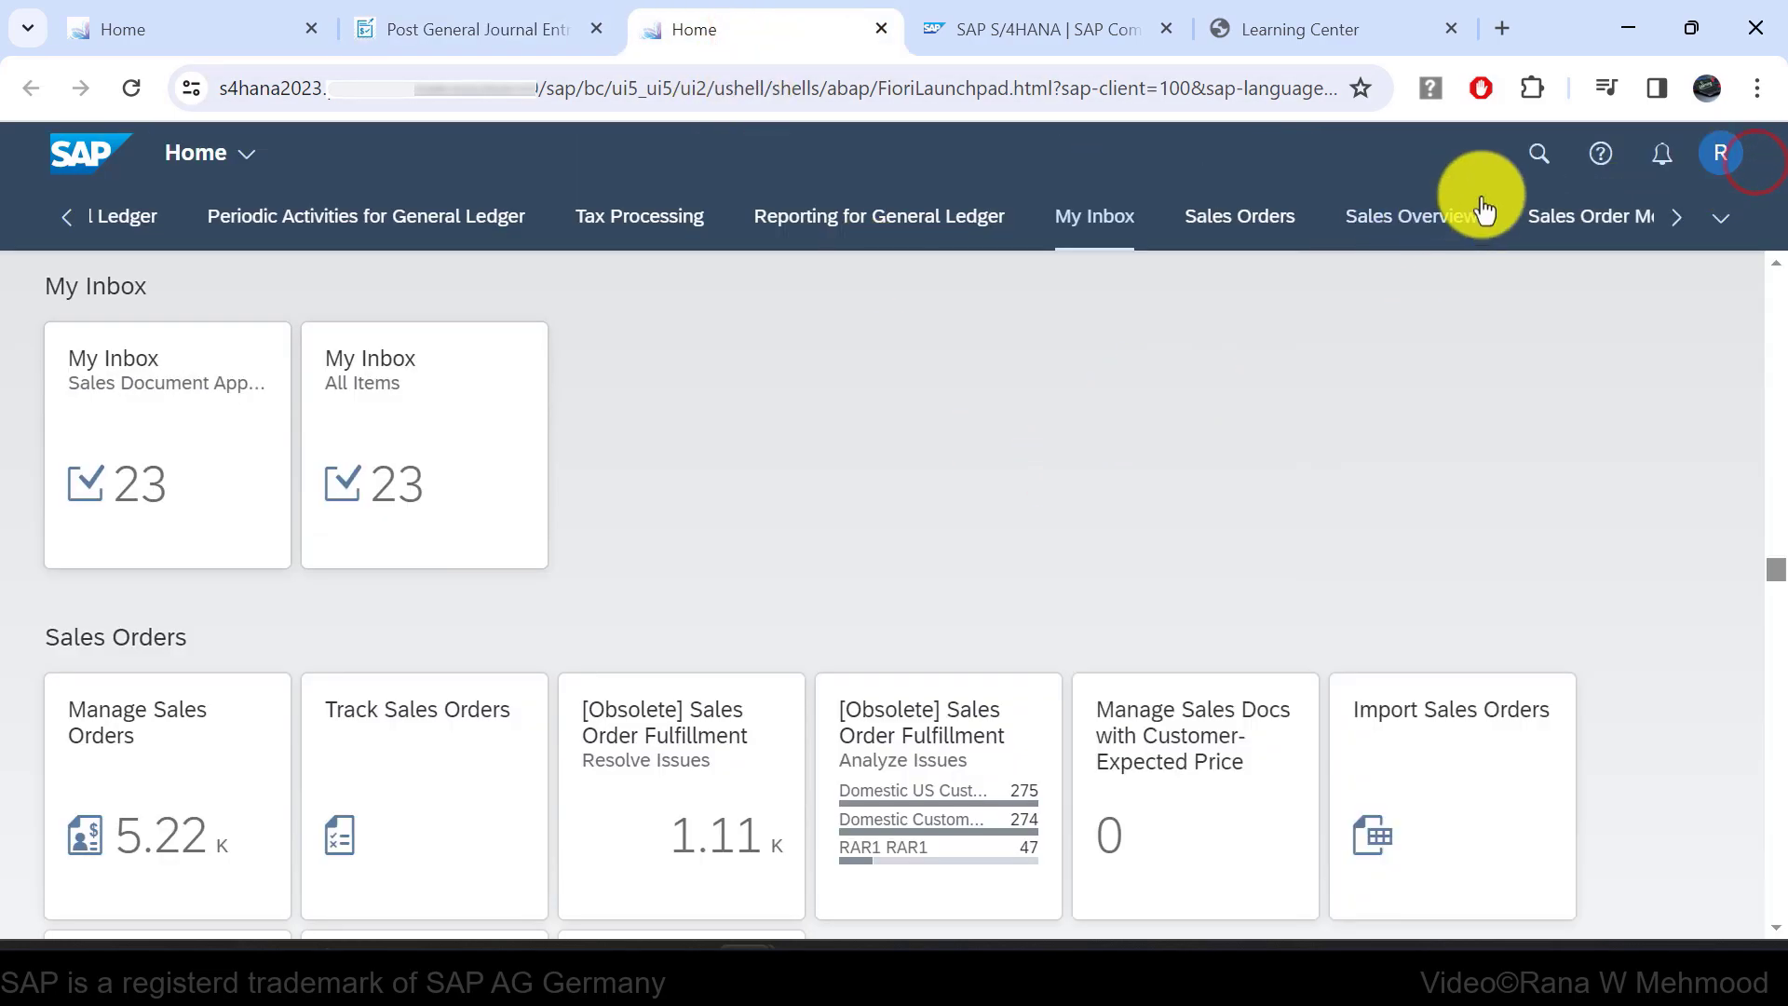
left_click(1538, 155)
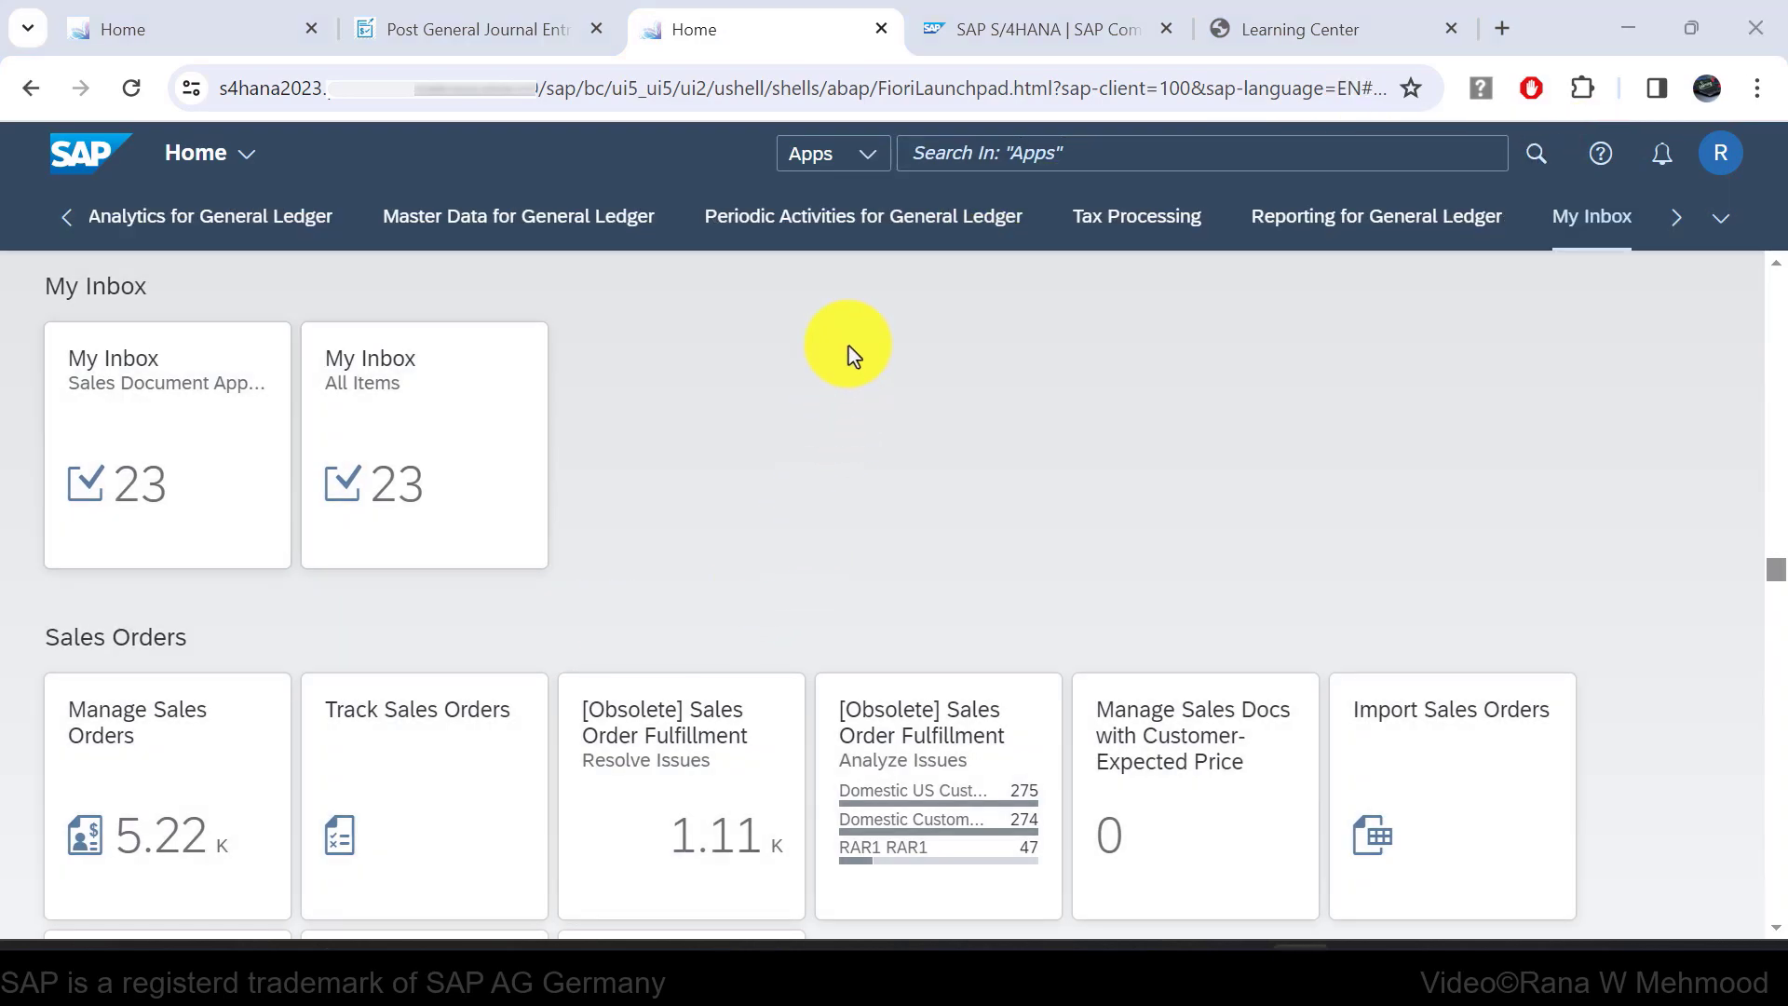
left_click(876, 159)
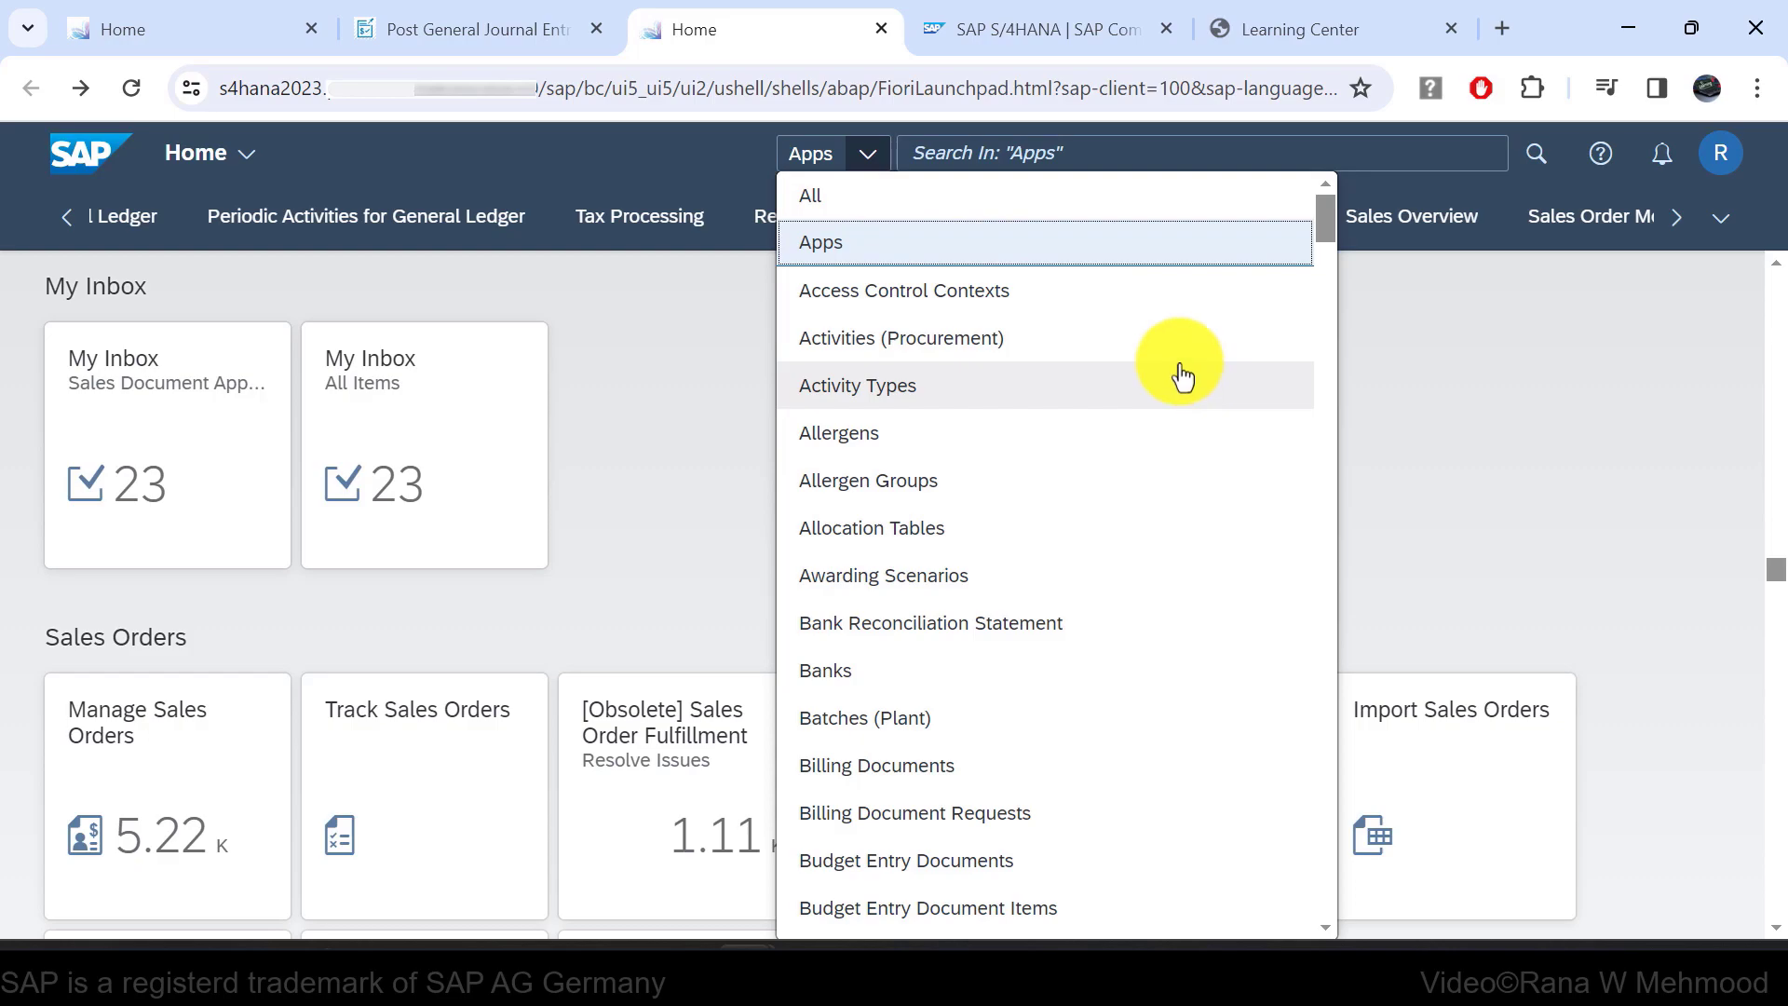
scroll(1025, 605, "down", 3)
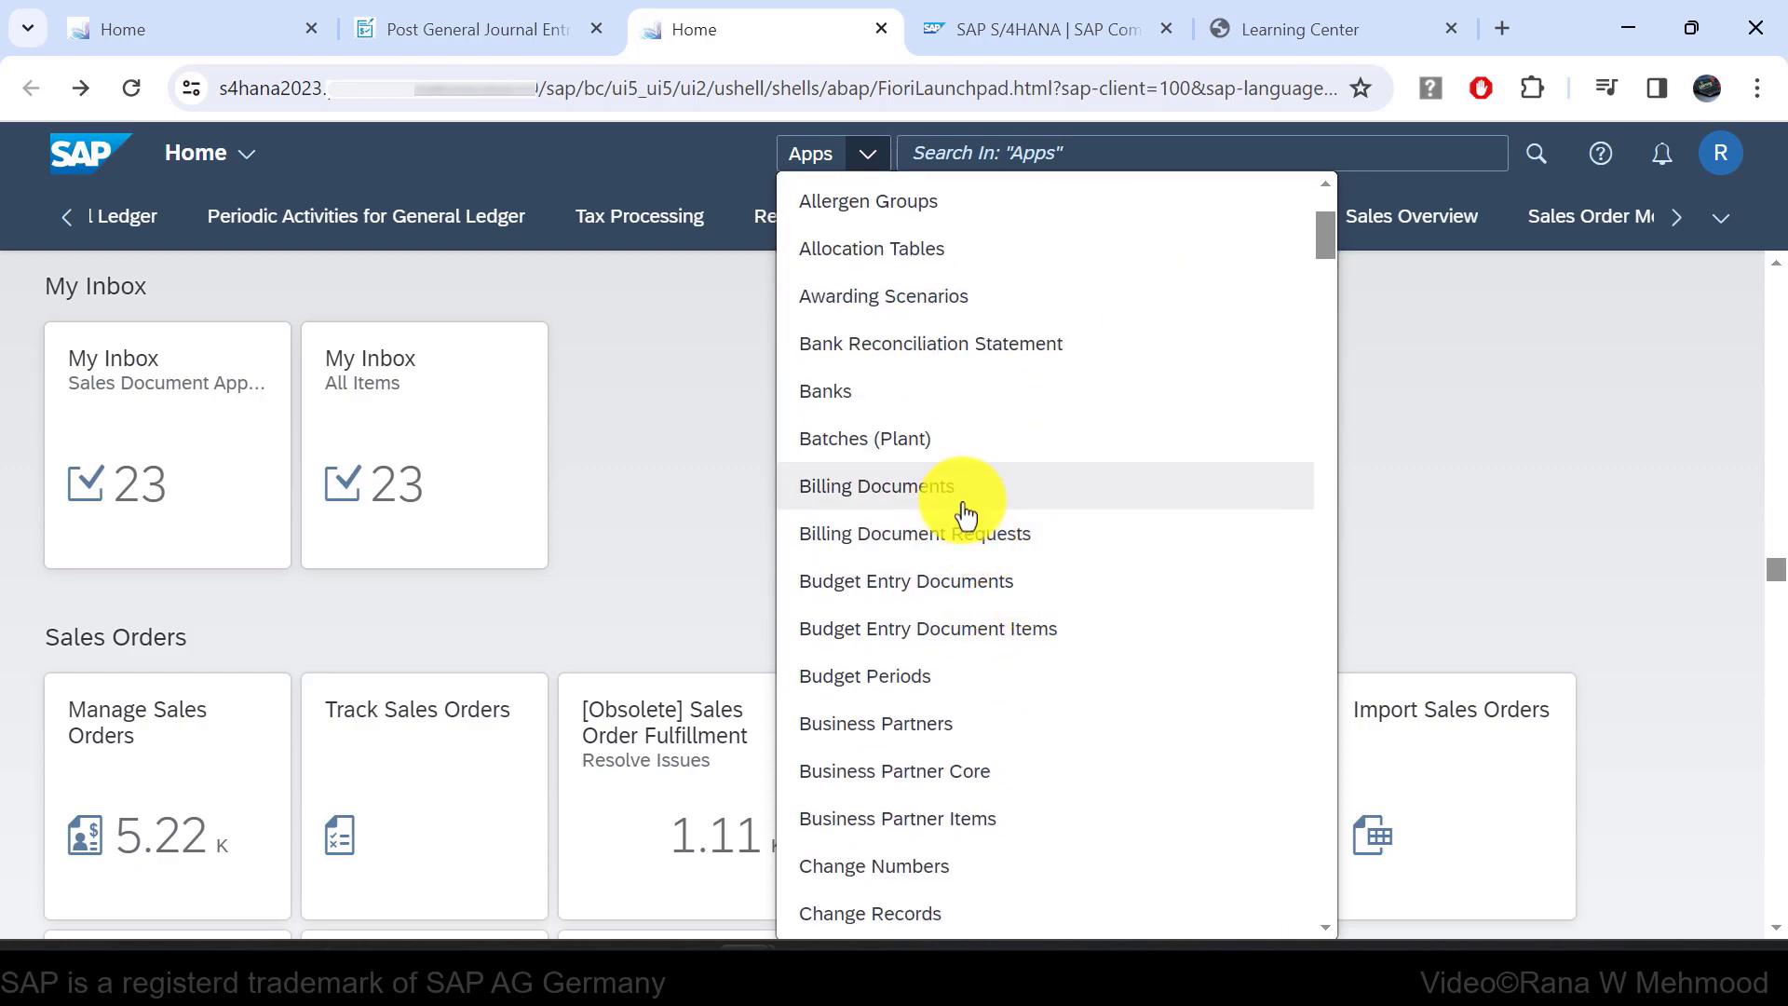
scroll(931, 466, "down", 2)
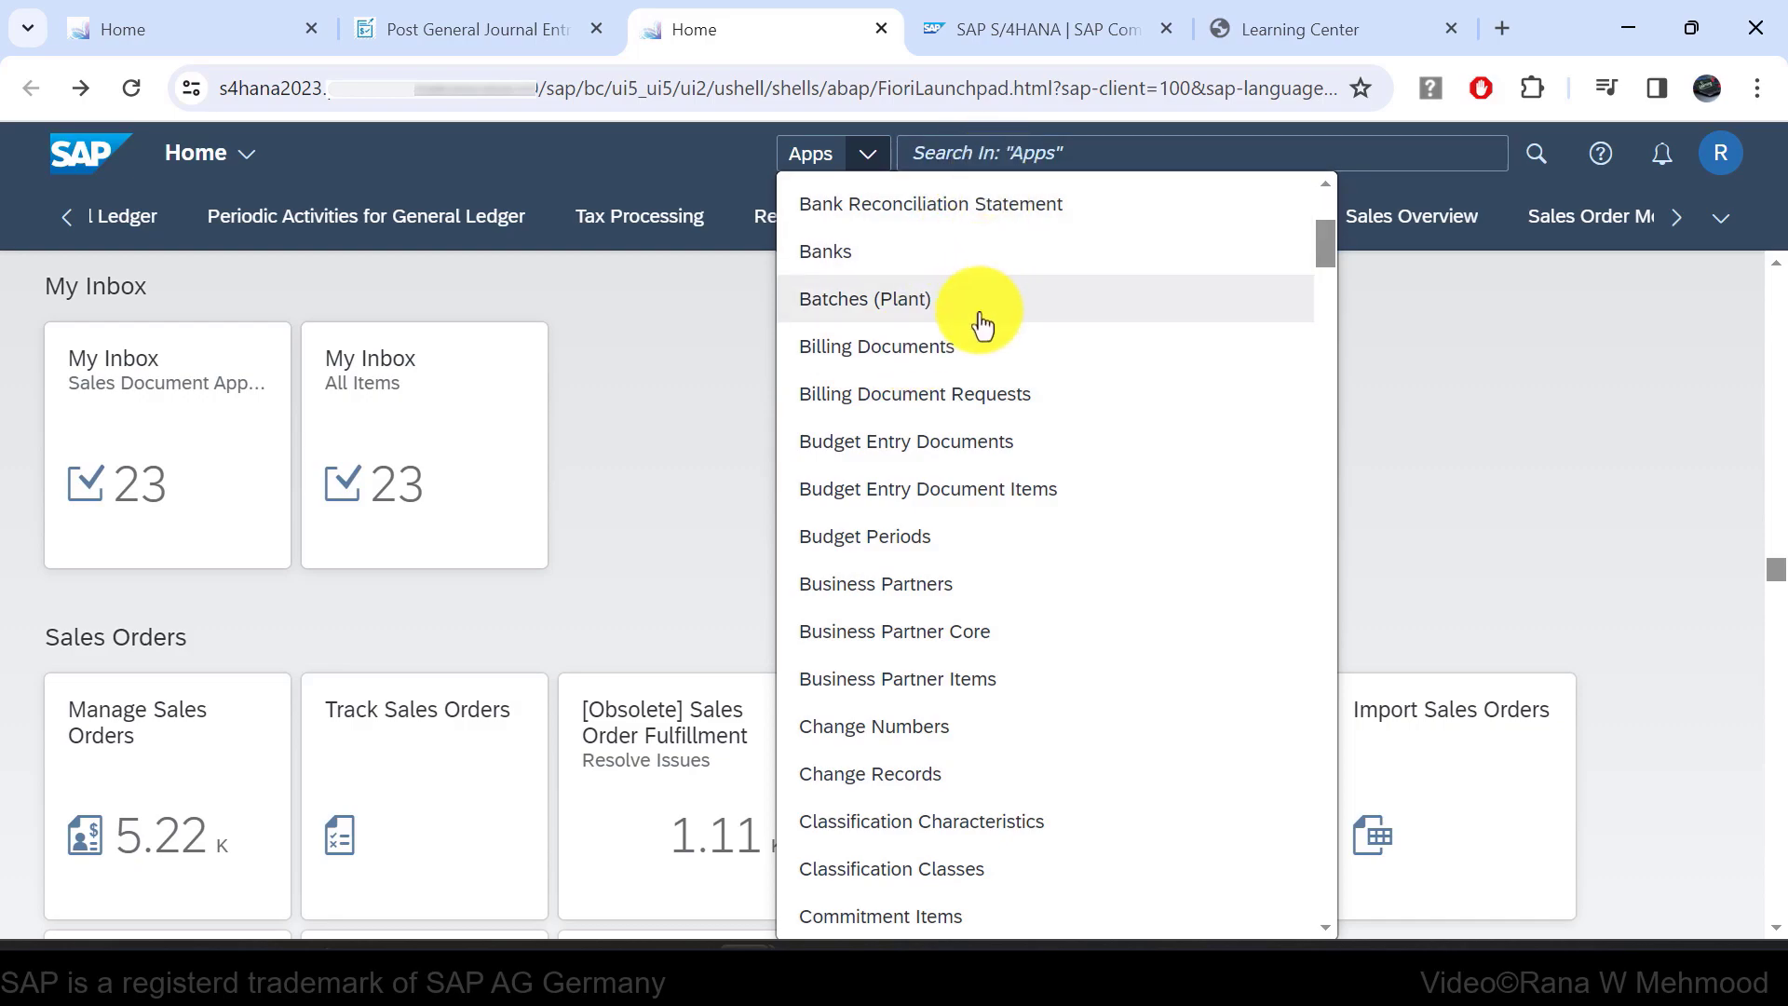
scroll(1113, 568, "down", 4)
left_click(1098, 152)
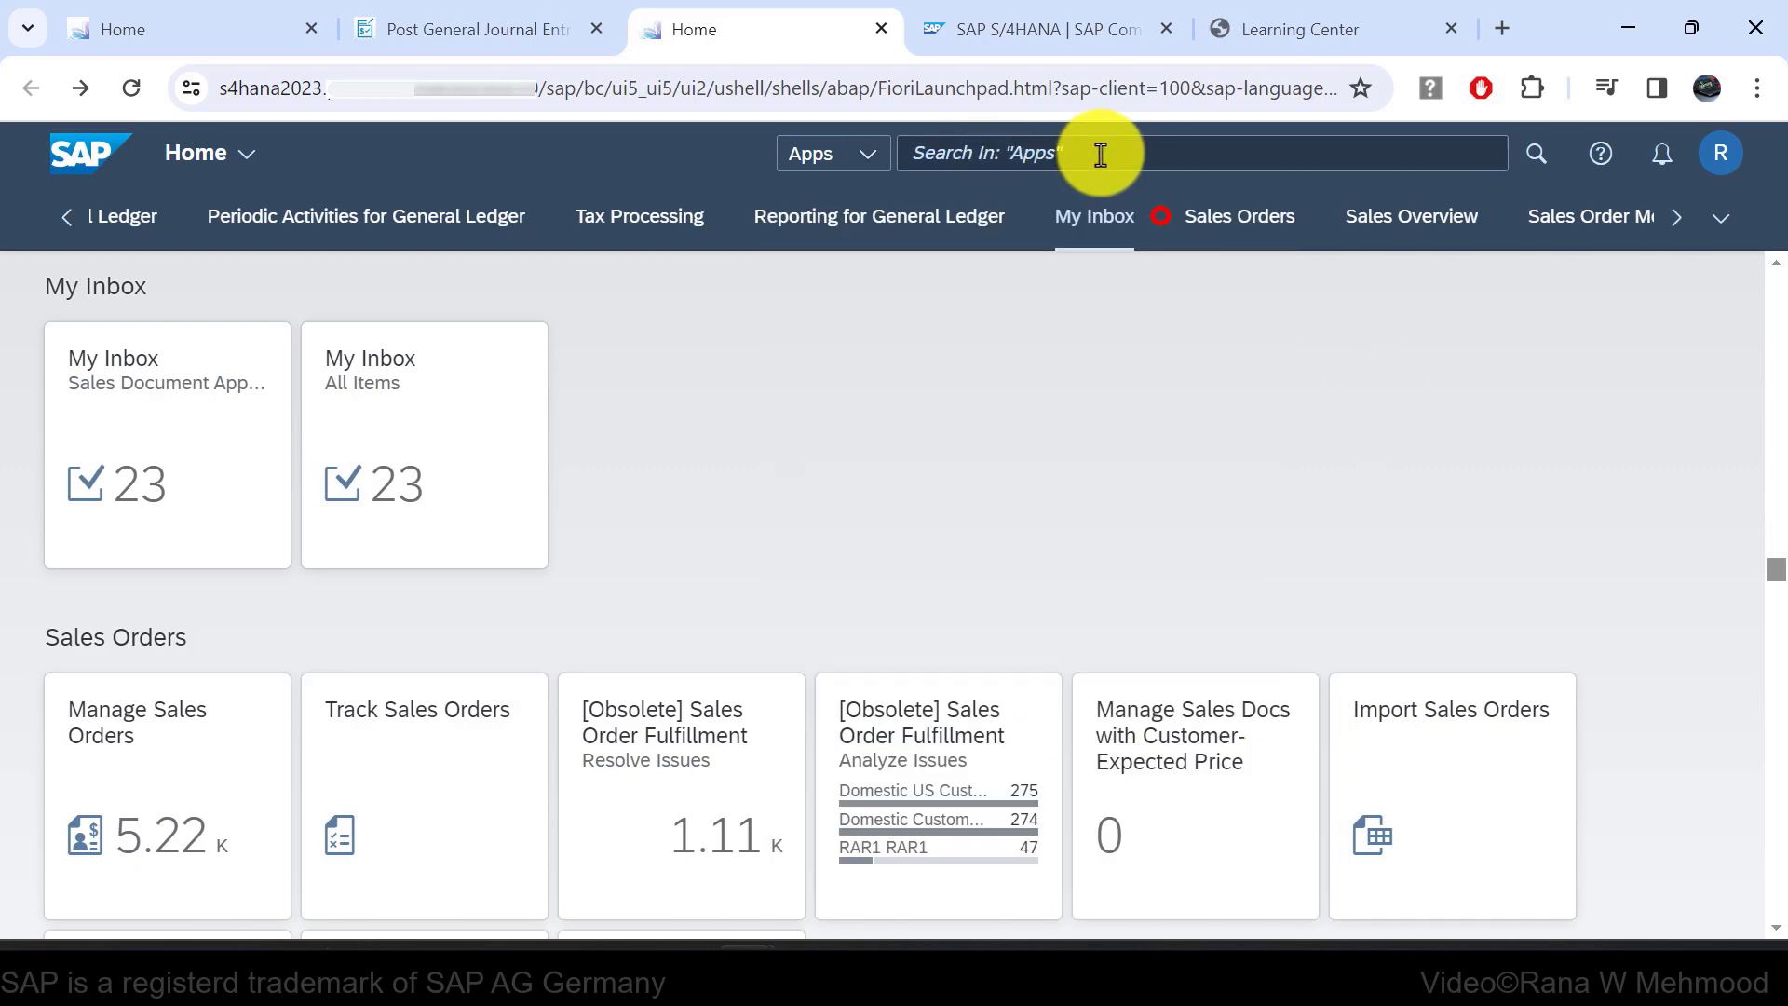
type("custo")
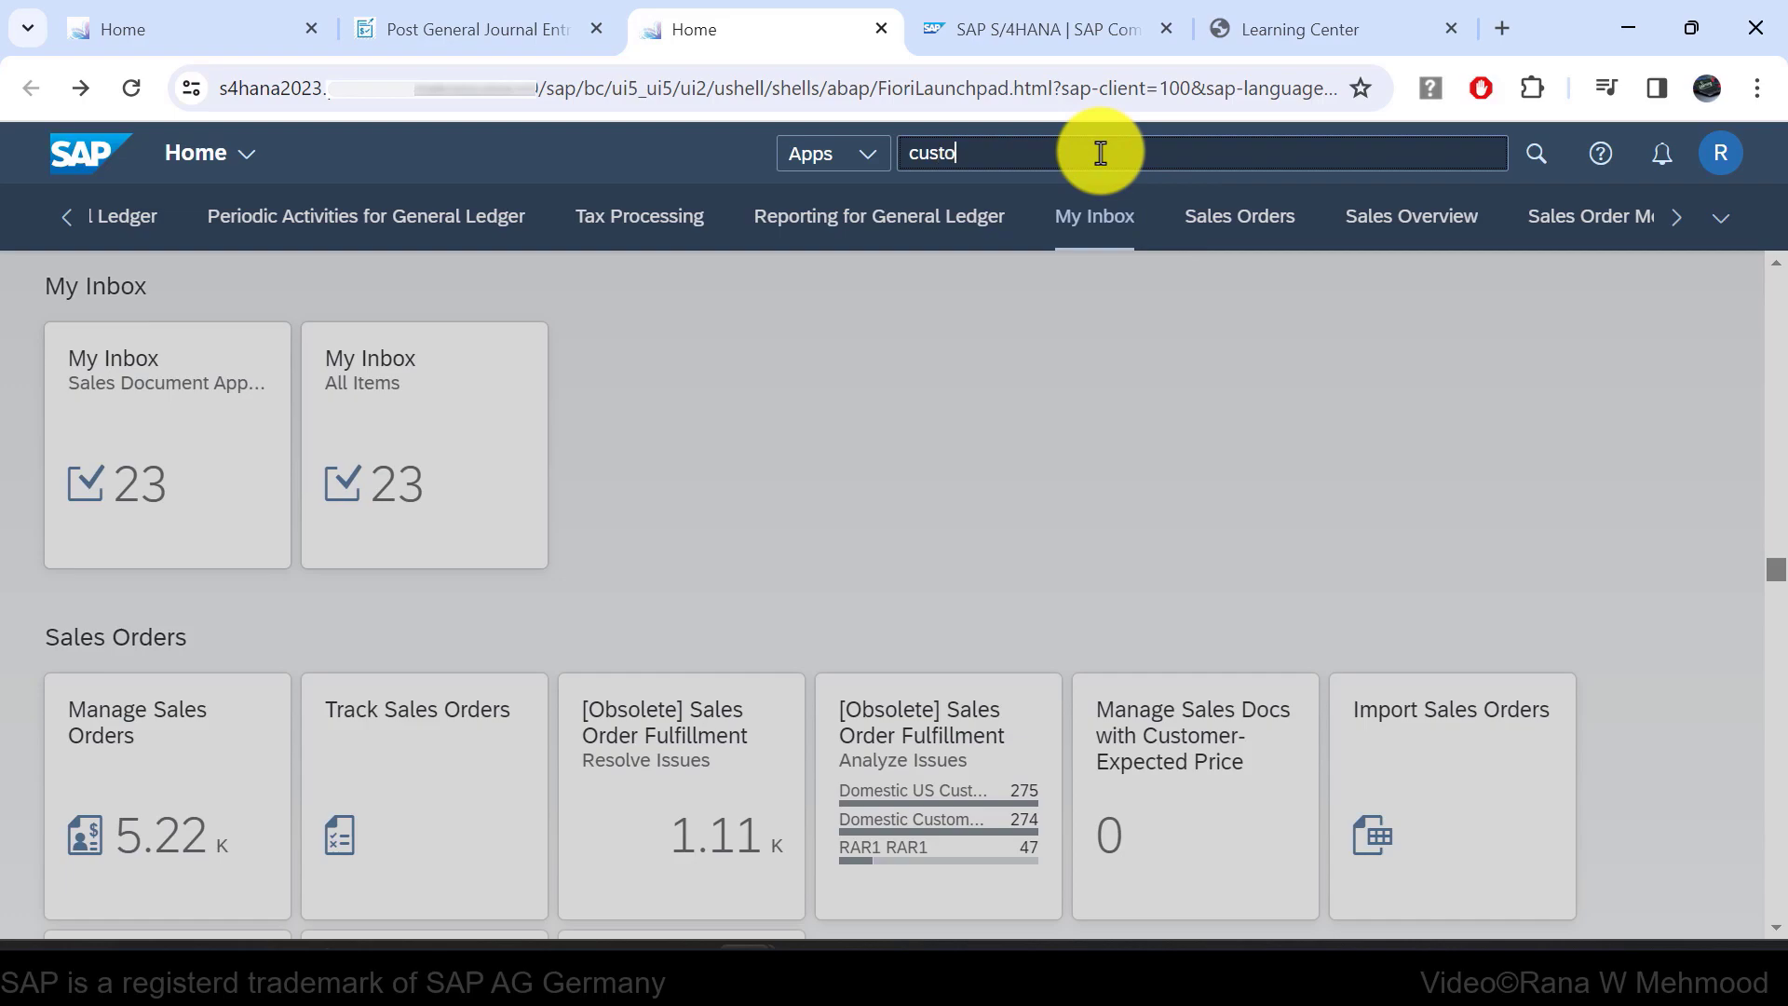
type("mer master")
key("Return")
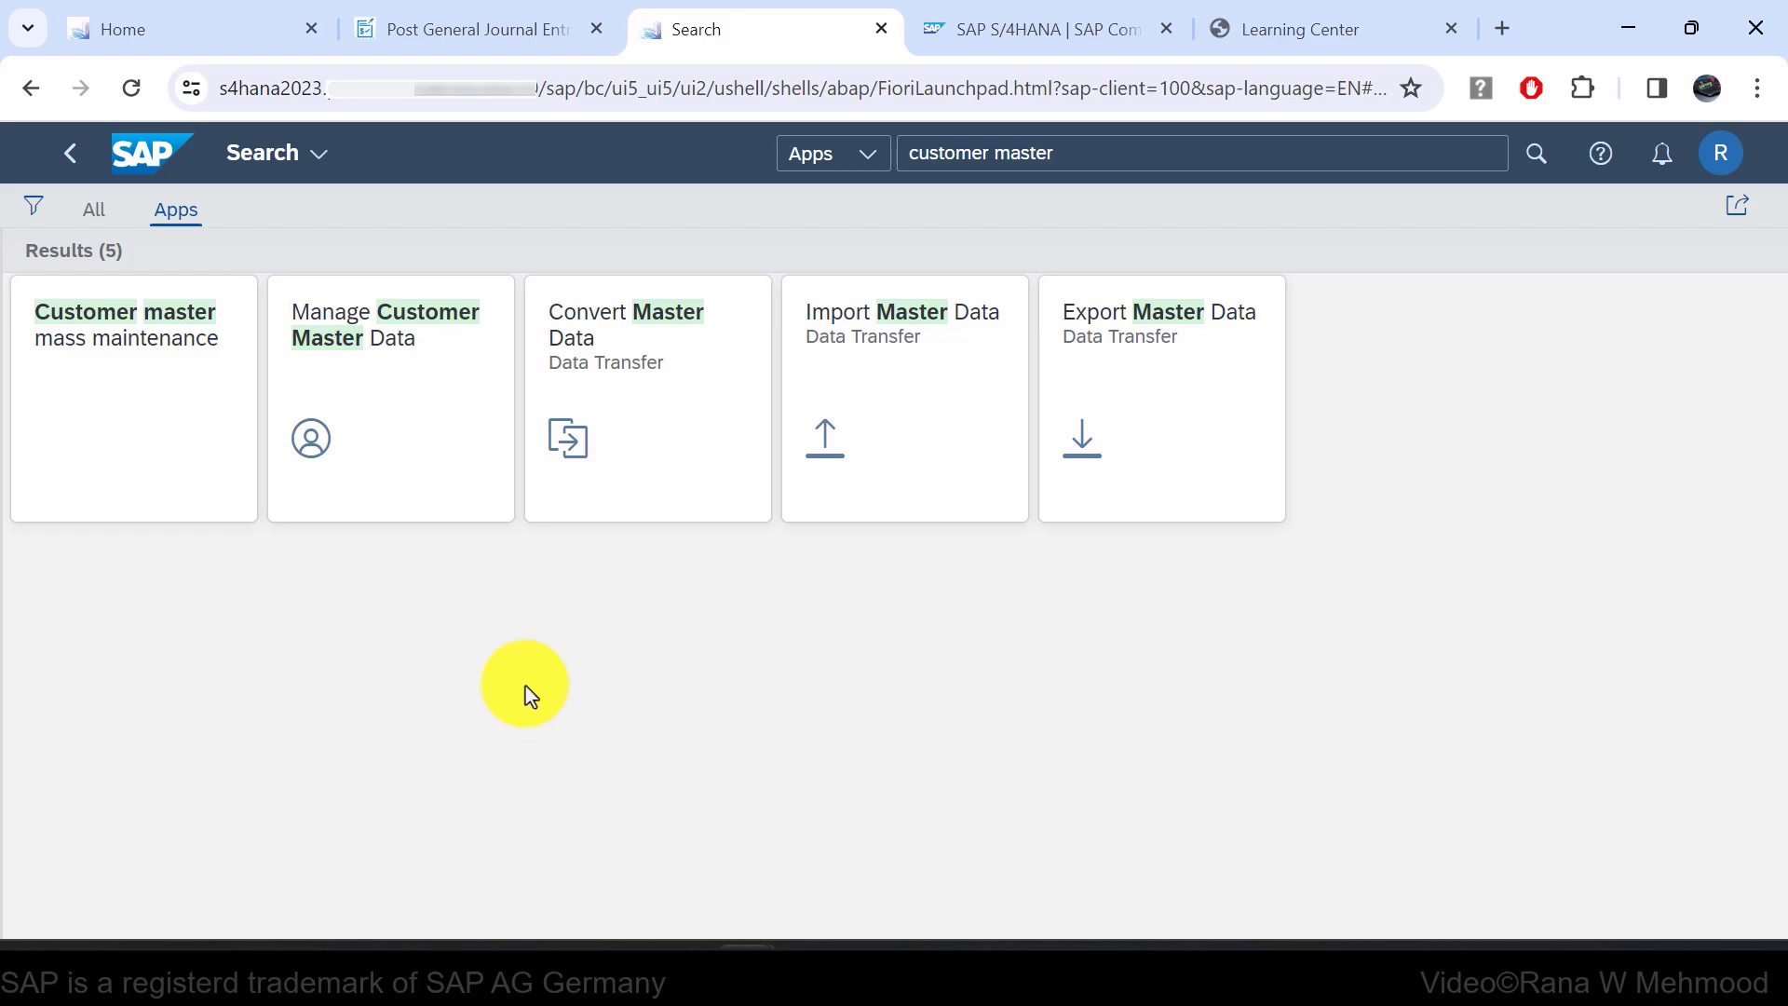
Launch Maintain Business Partner from Quick Access Recent Activities after glancing at Frequently Used.
left_click(1720, 154)
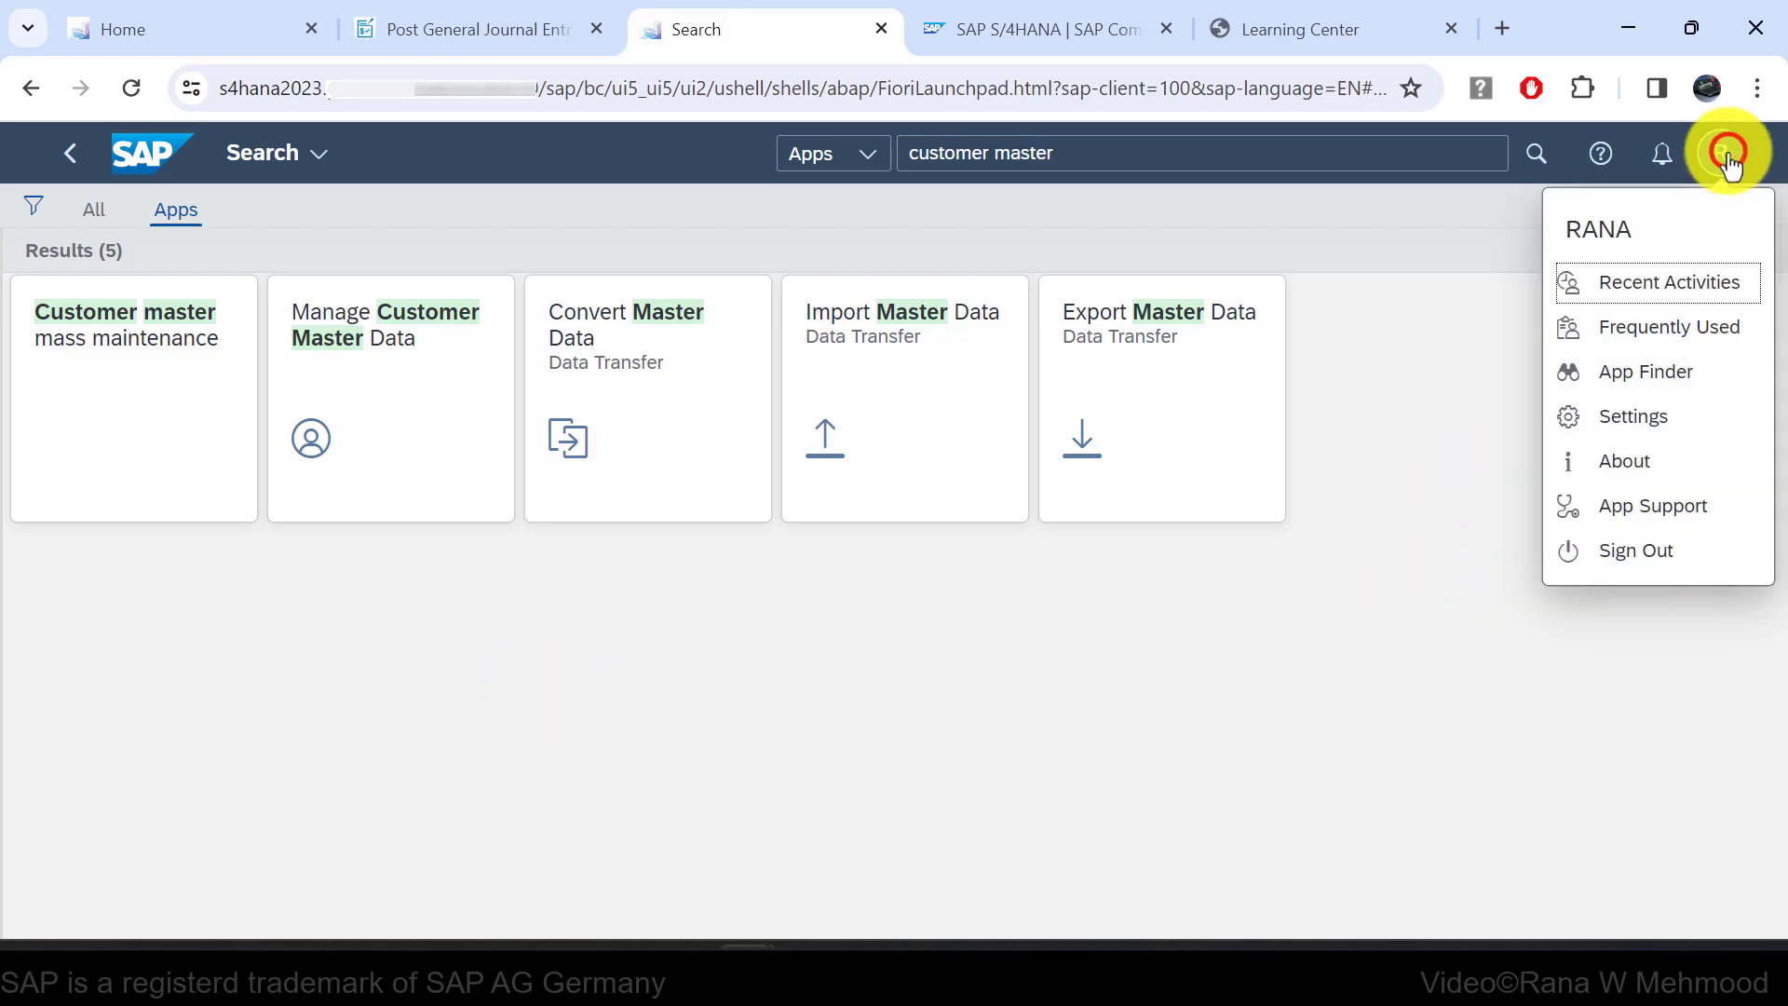
left_click(1678, 285)
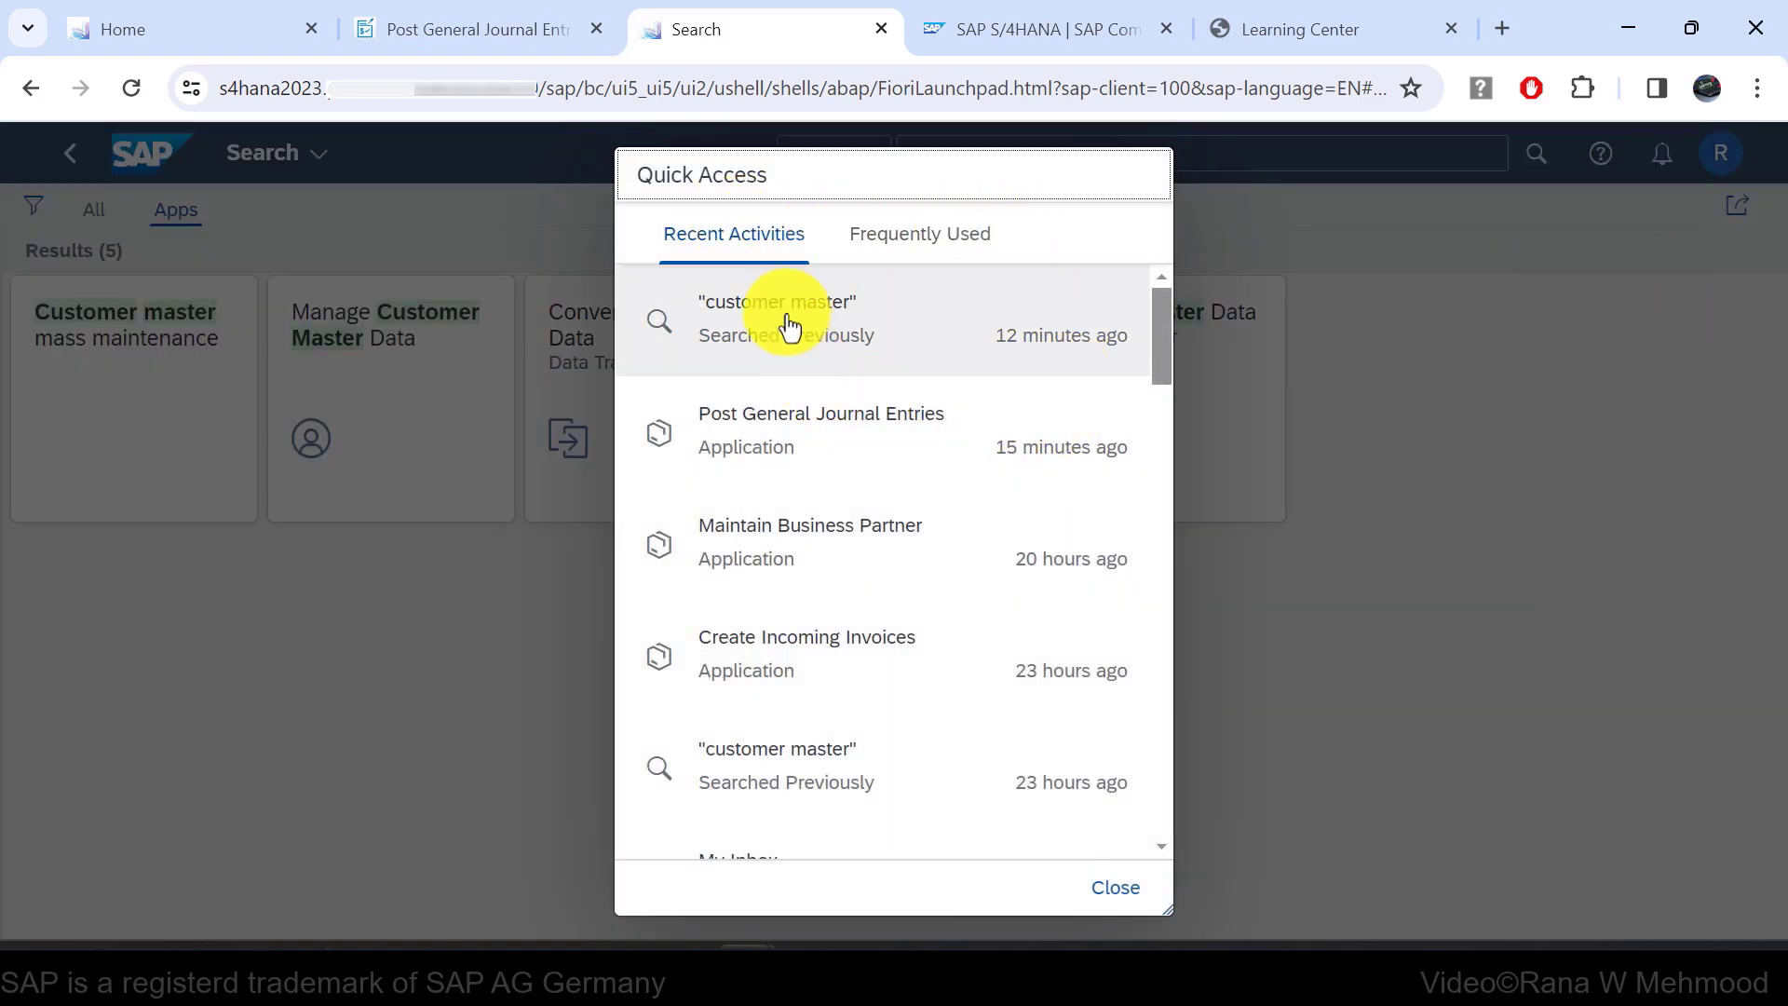
scroll(787, 400, "down", 2)
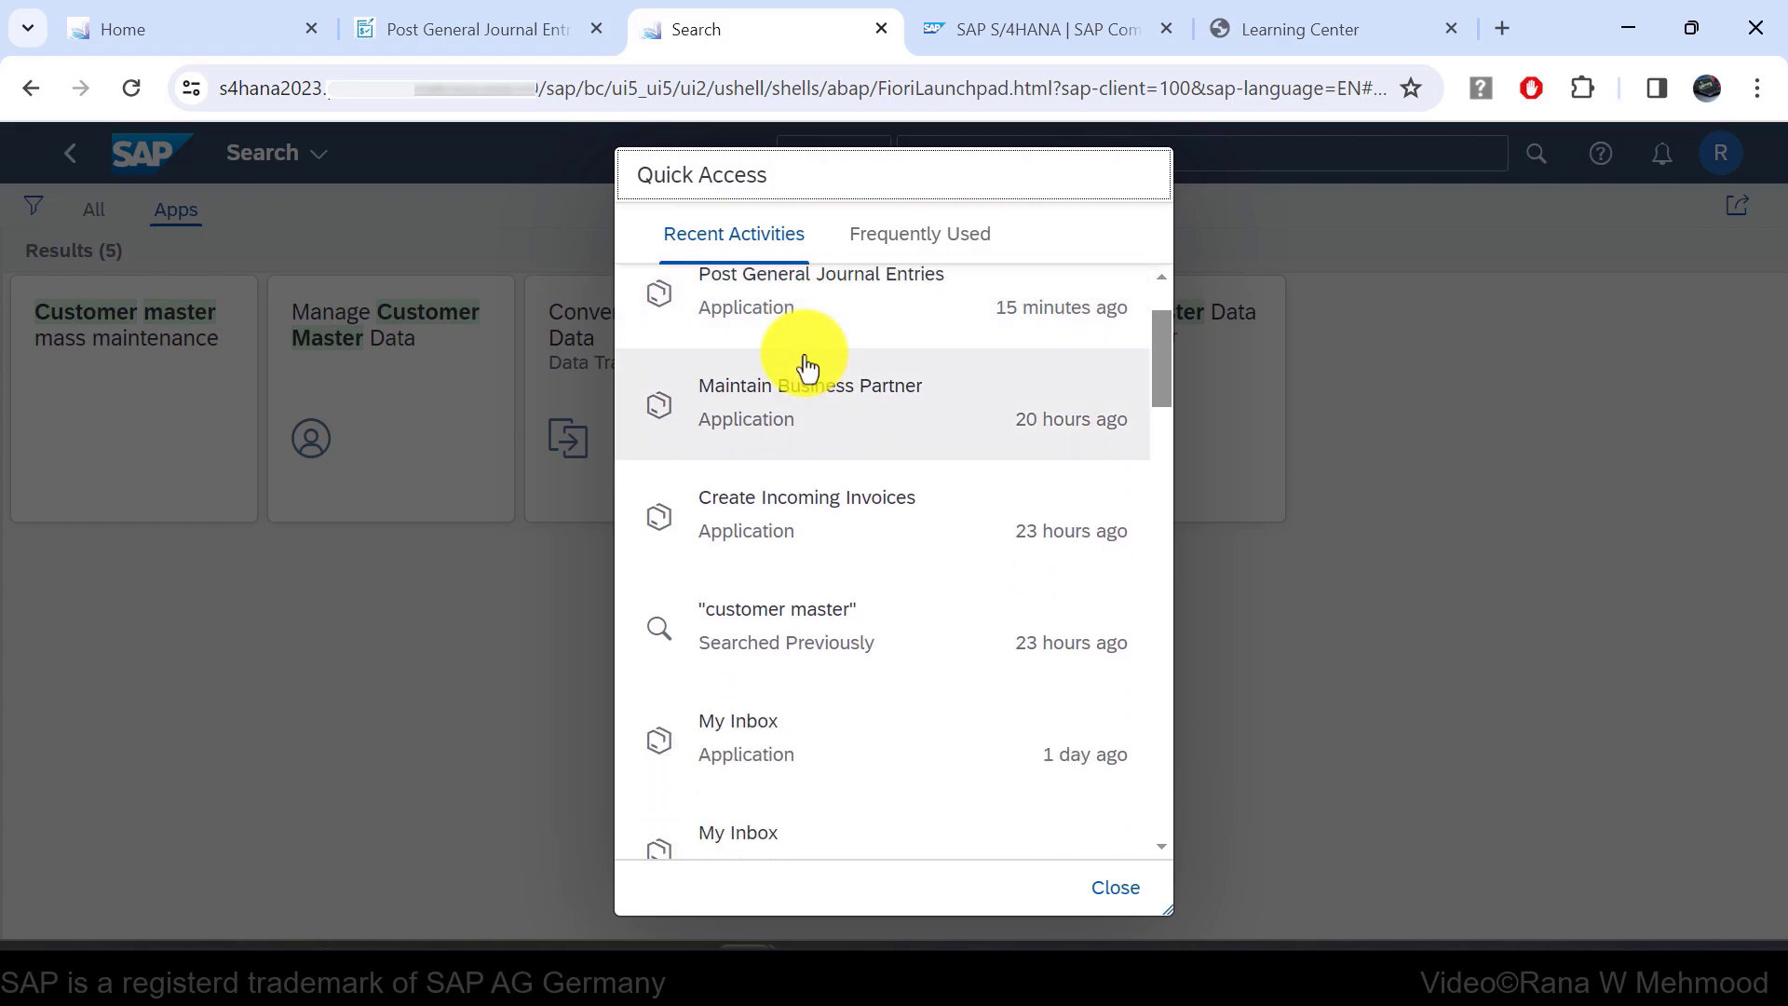
scroll(808, 370, "down", 7)
scroll(899, 403, "up", 6)
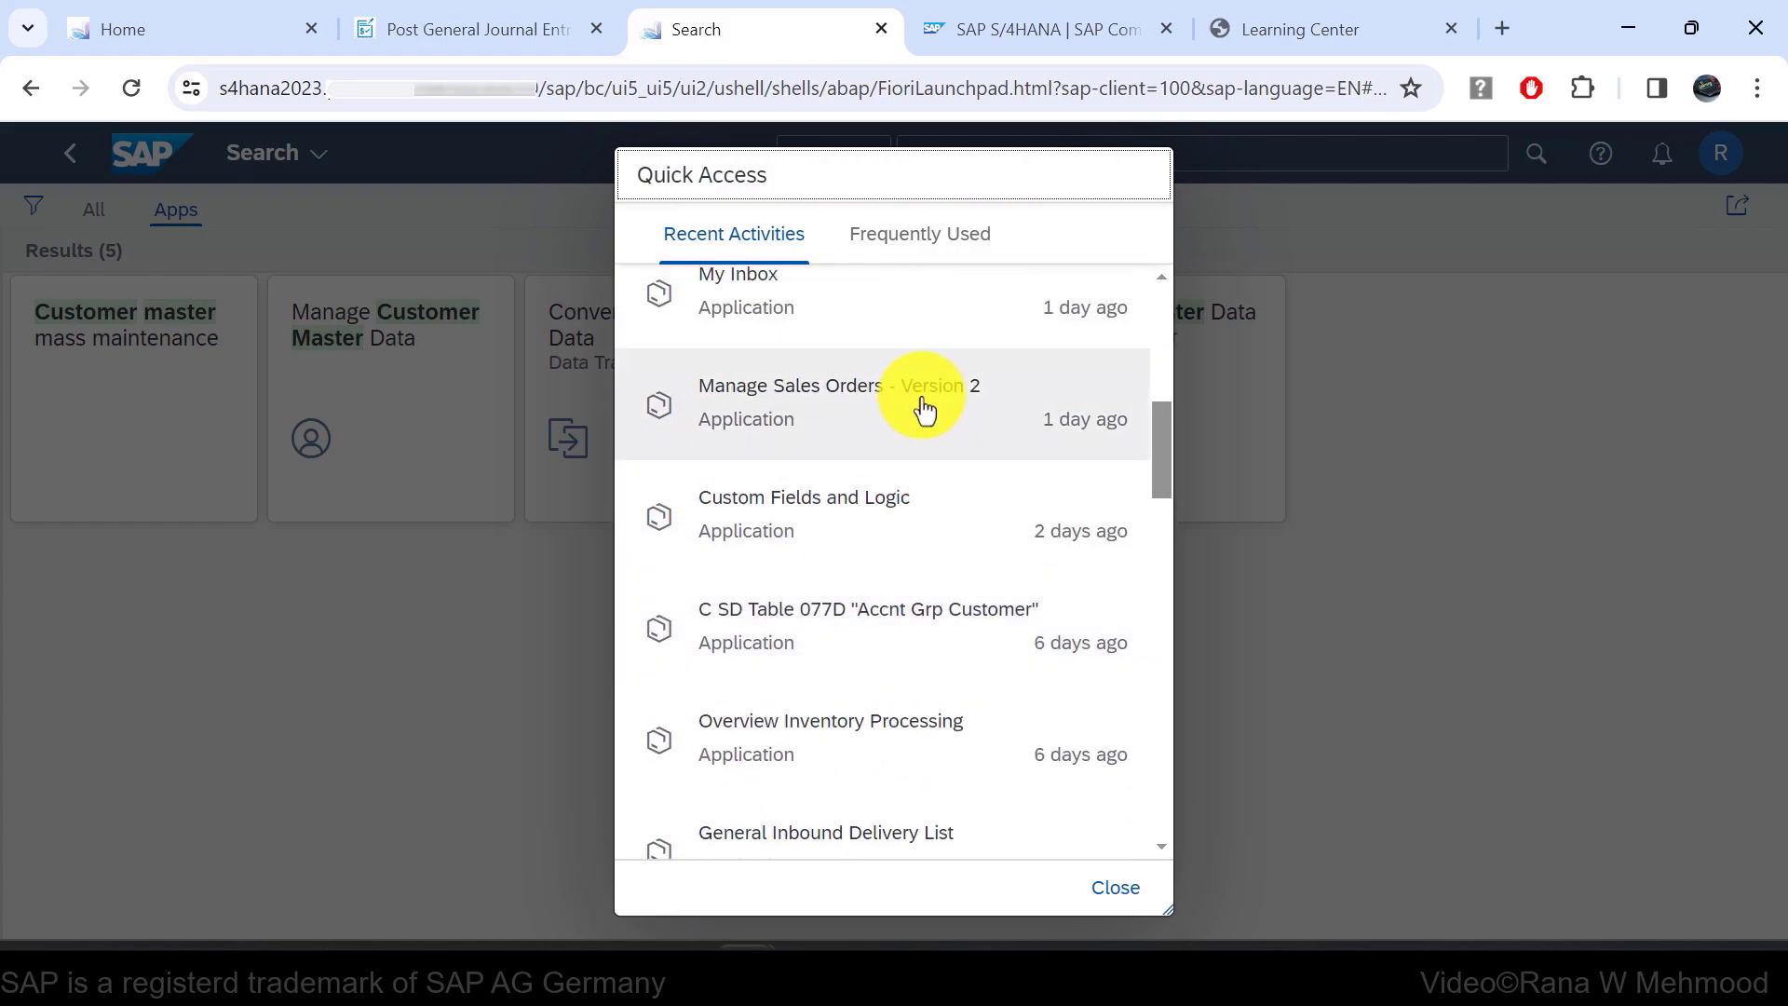
left_click(934, 240)
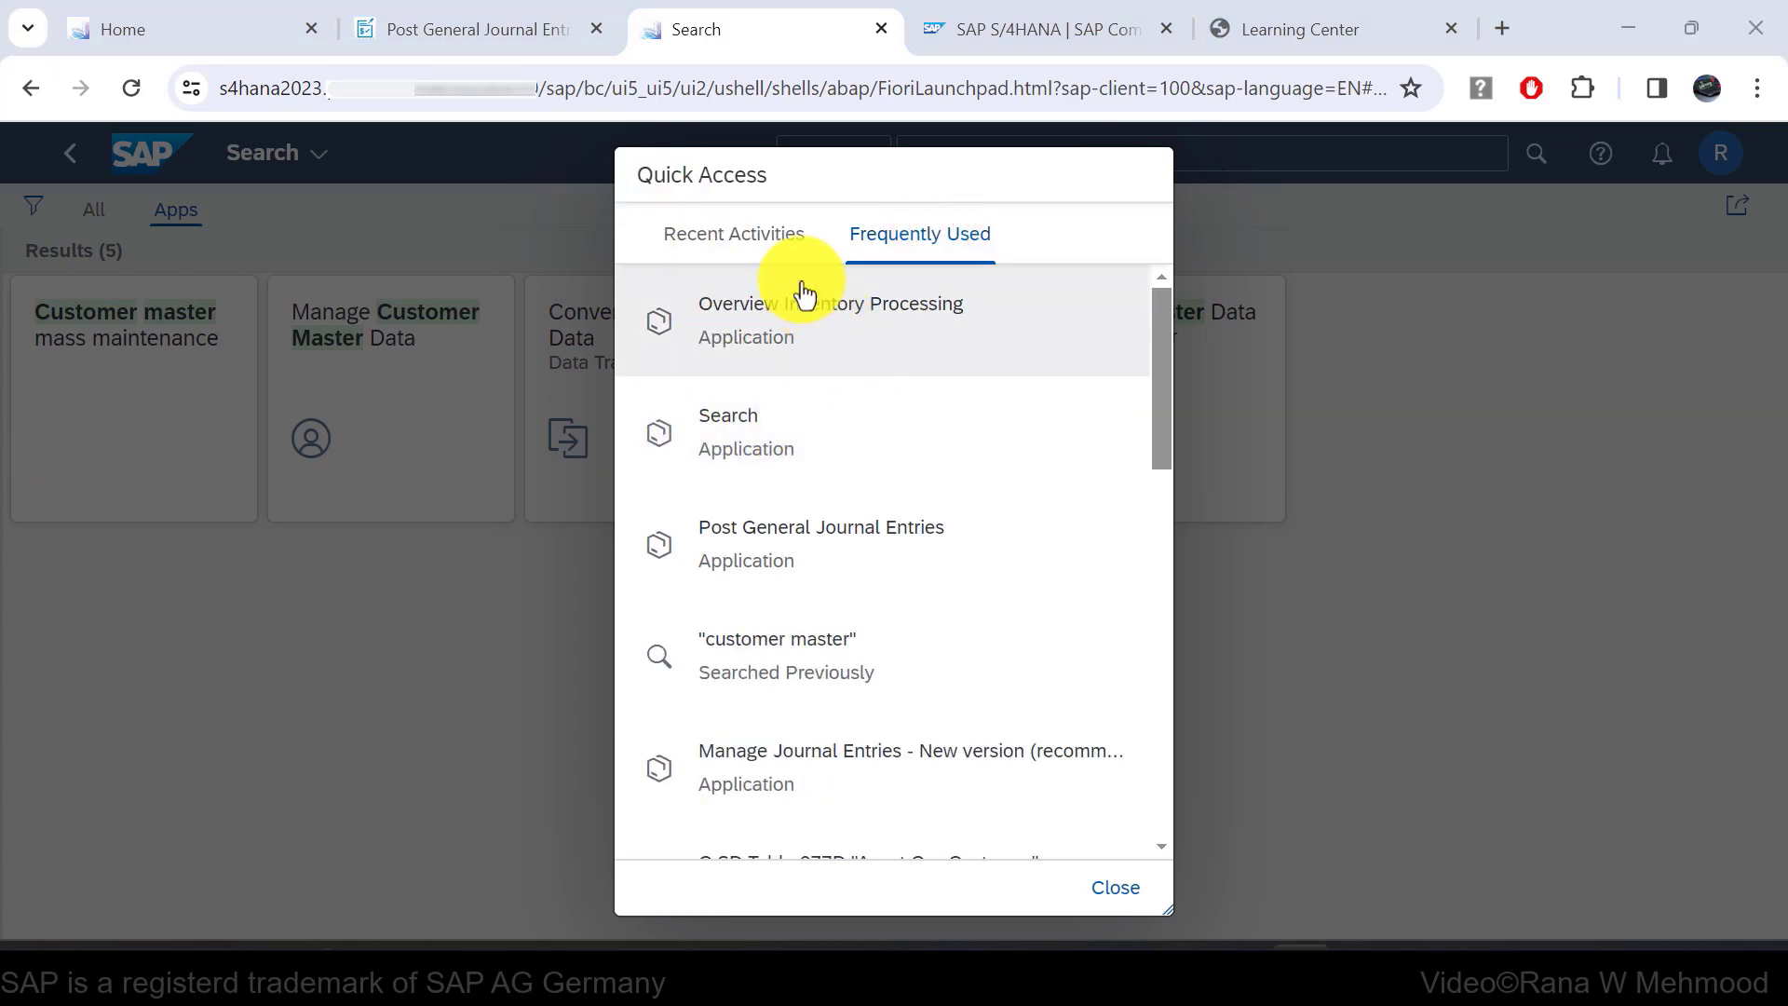
left_click(766, 234)
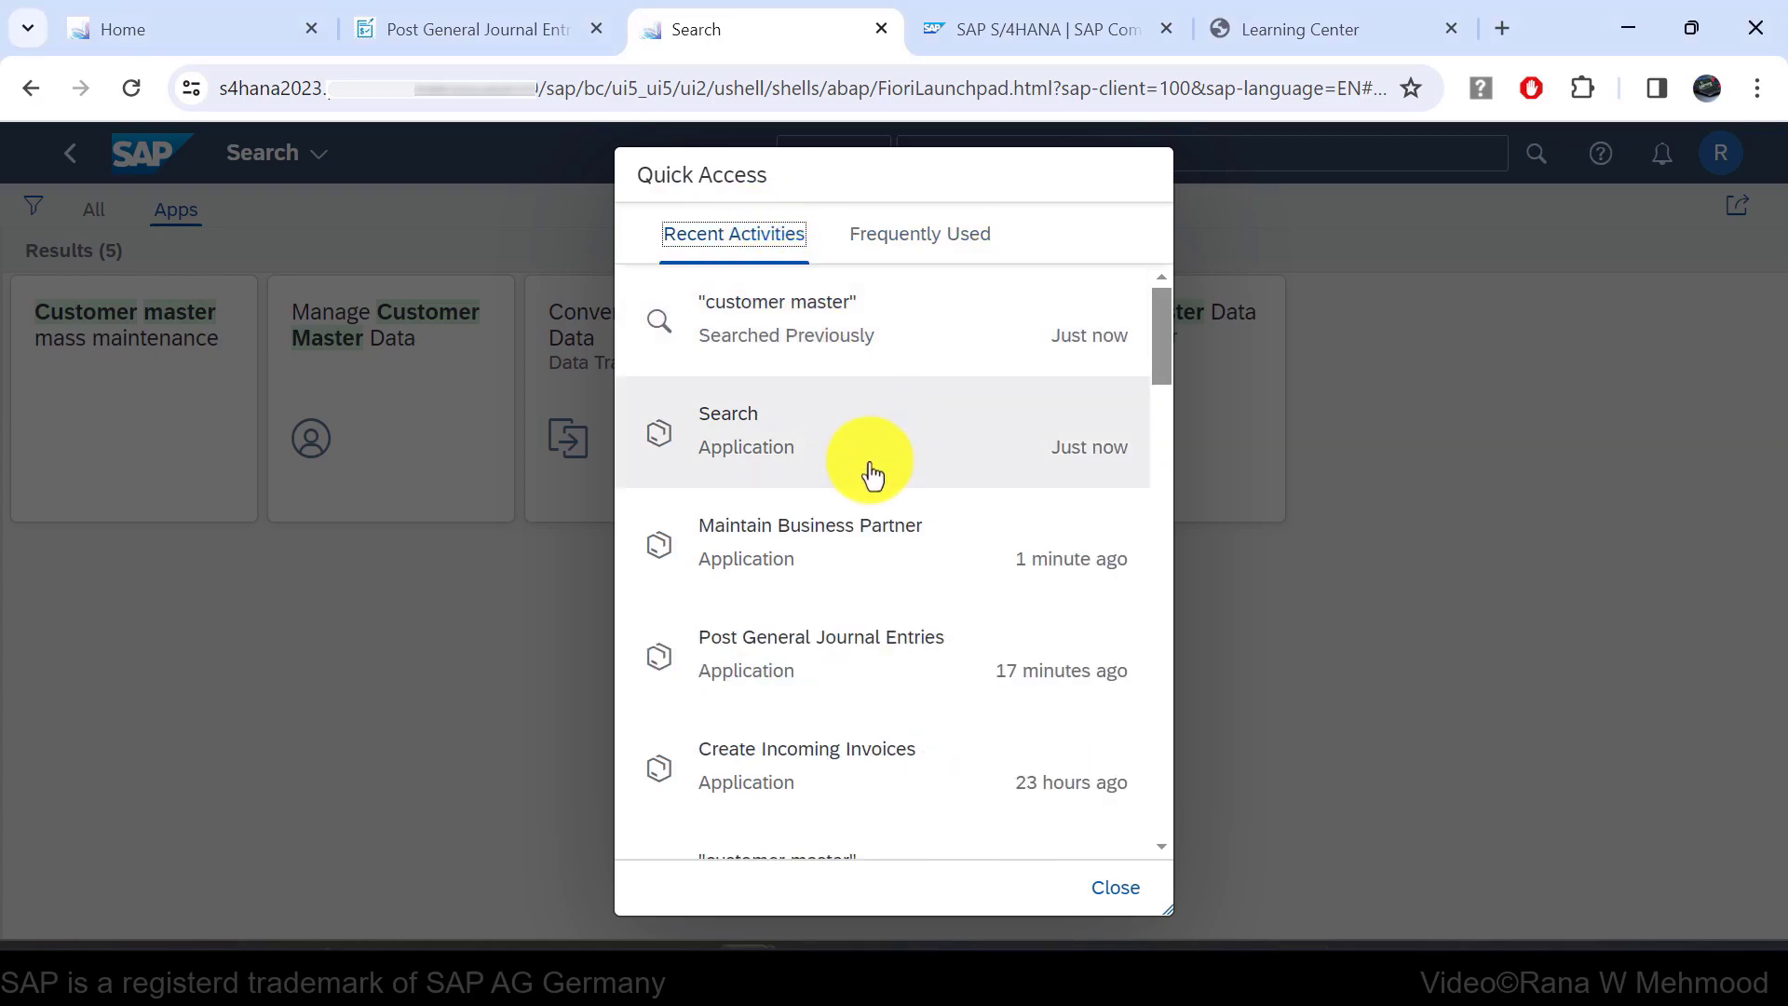
scroll(875, 456, "down", 2)
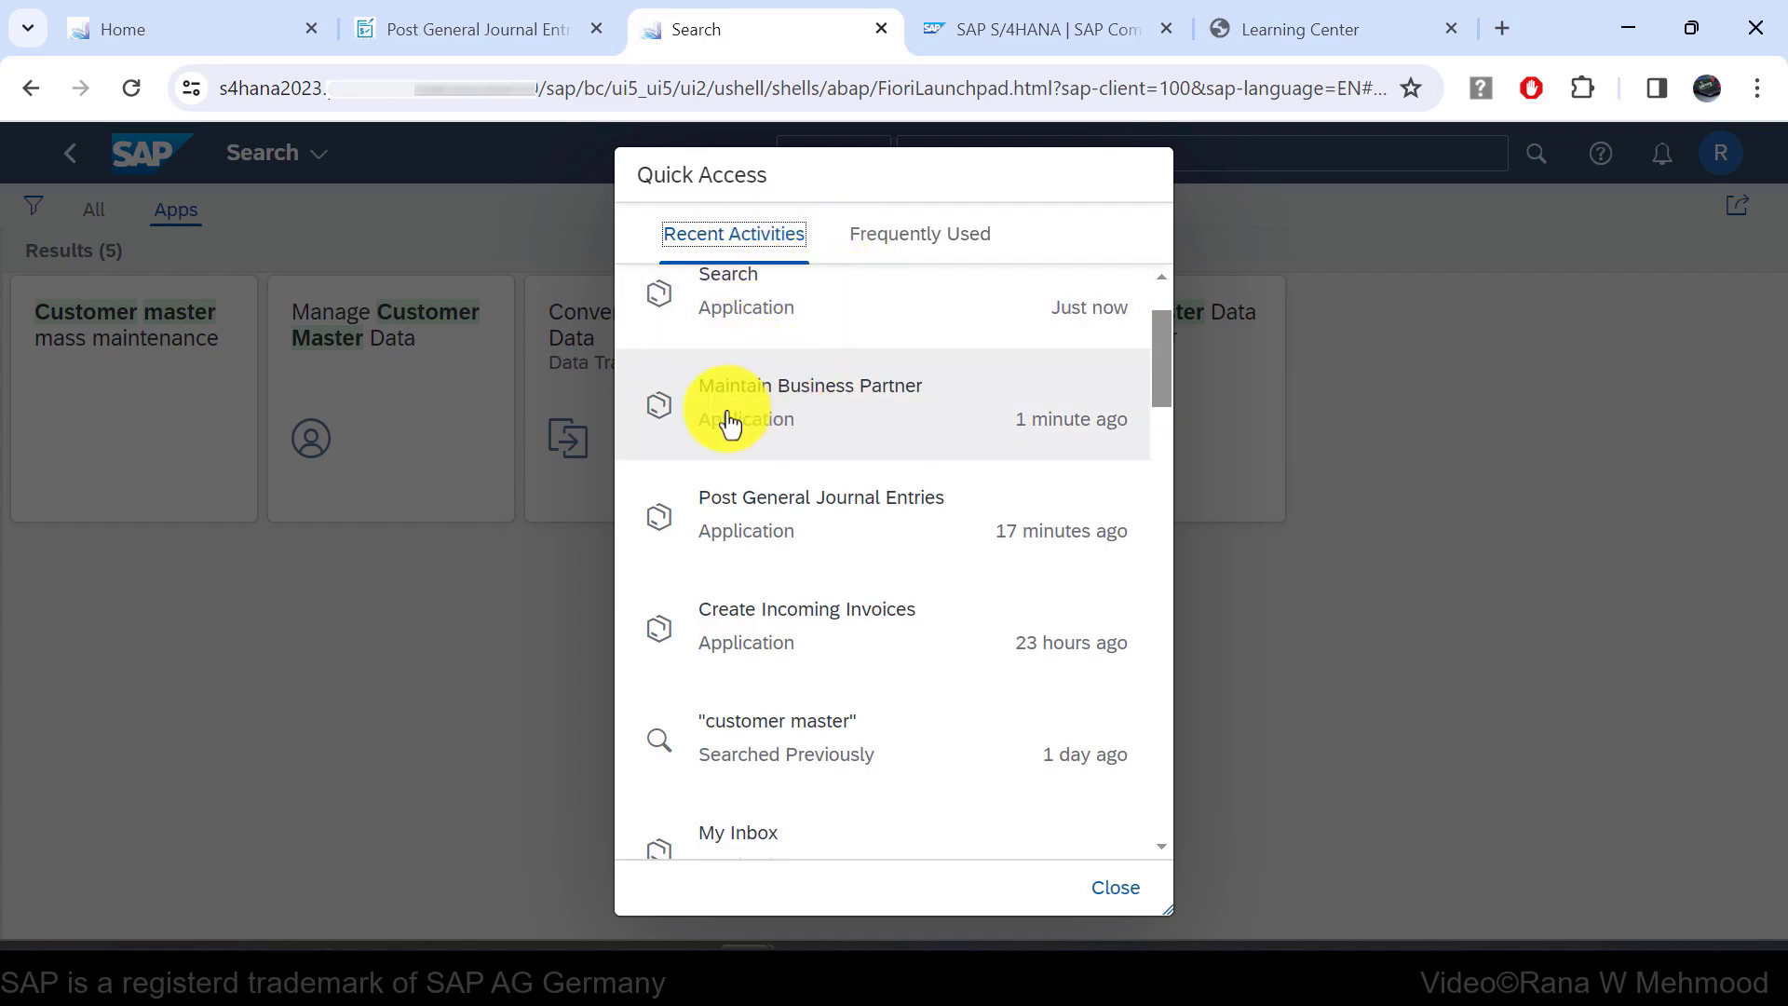
left_click(864, 416)
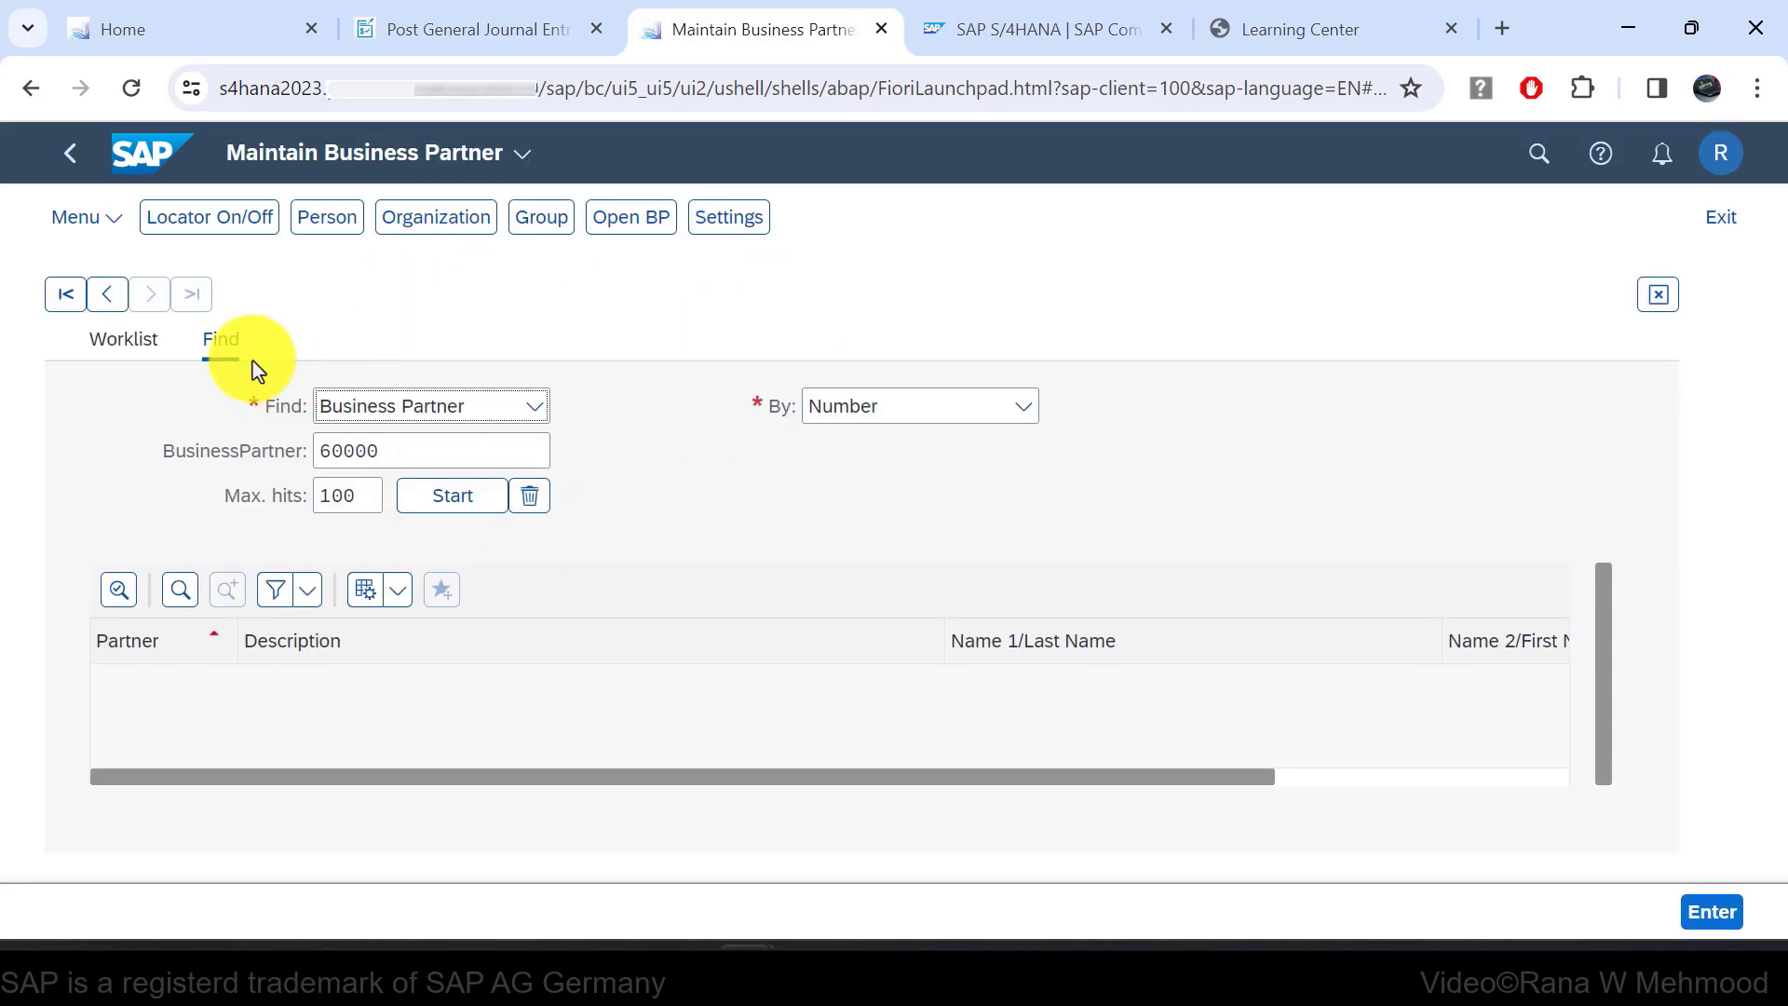
Return Home and show the User Activities page in the launchpad Settings.
left_click(136, 160)
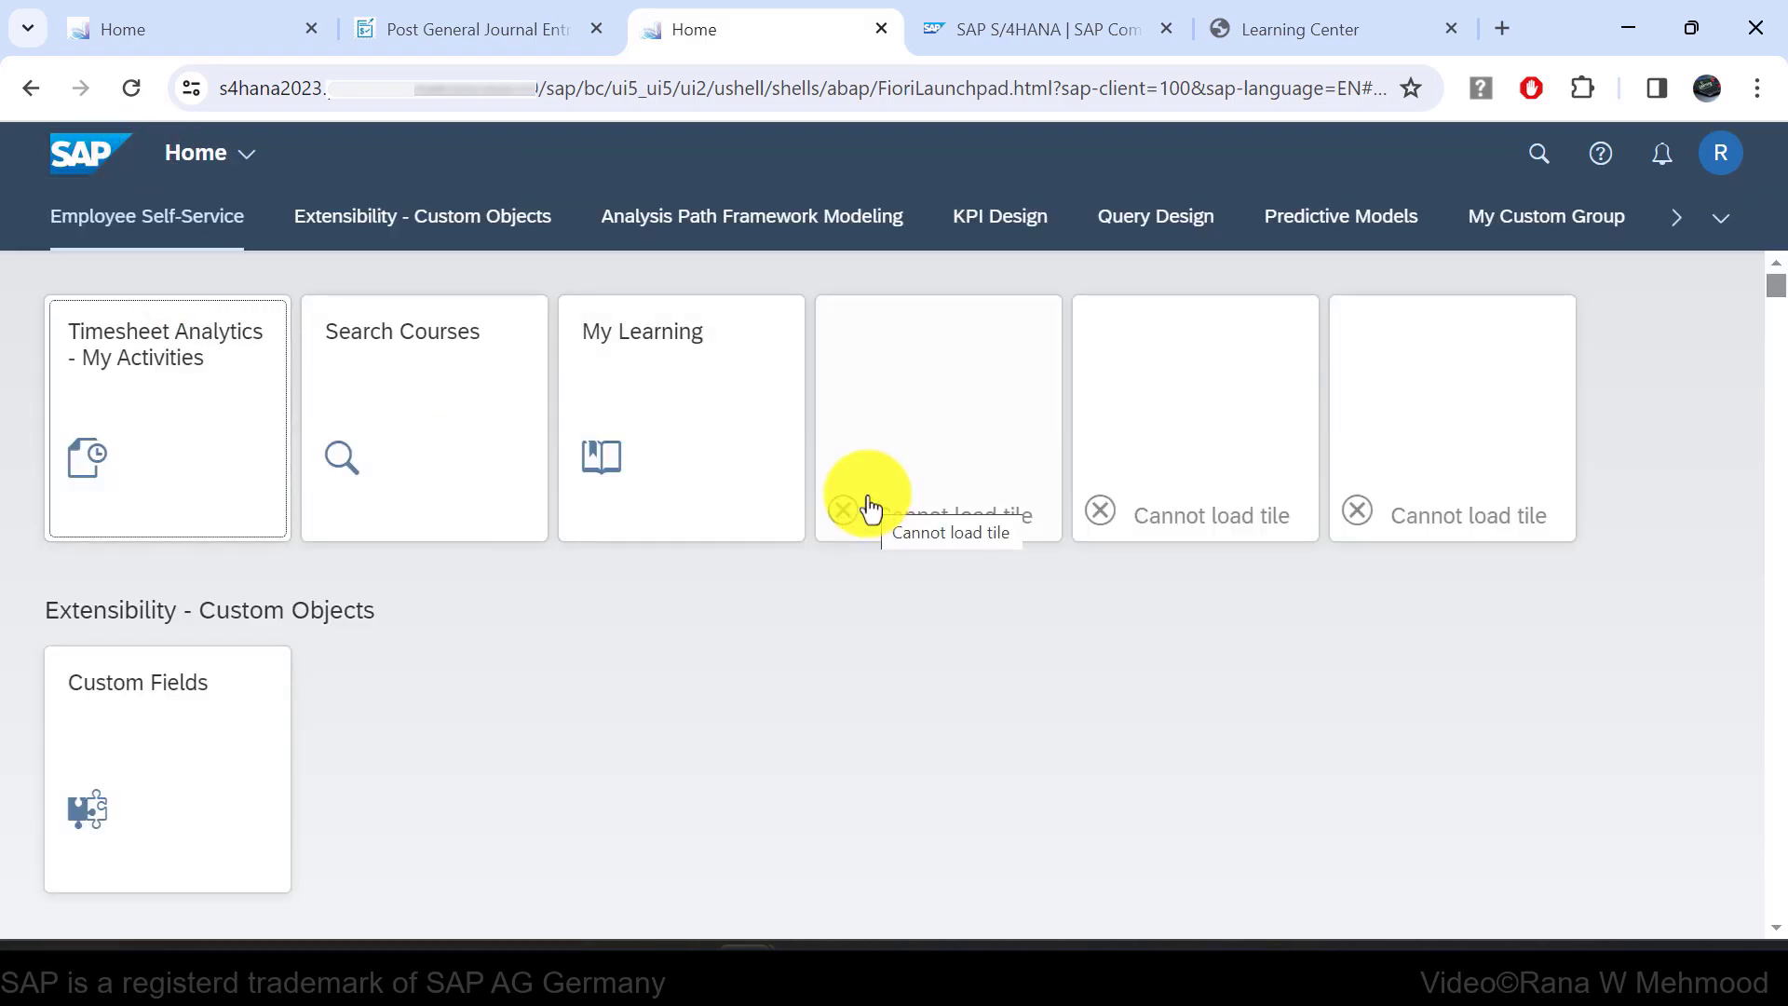
left_click(1721, 155)
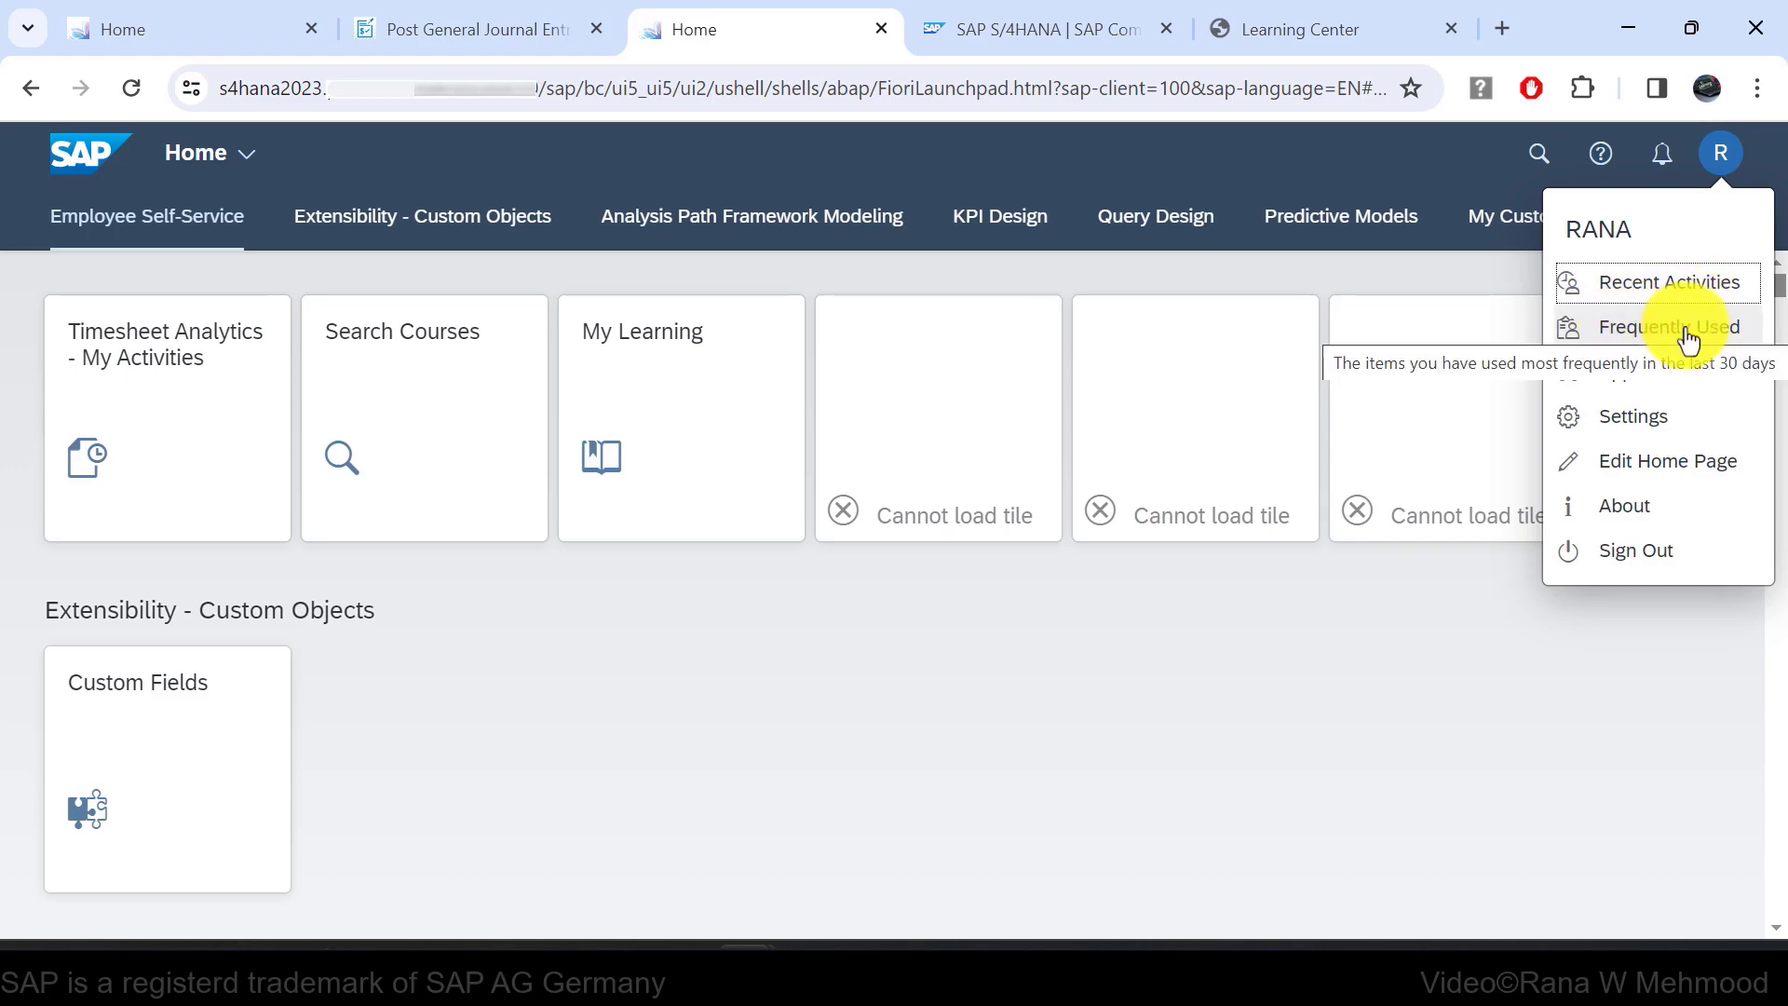
left_click(1657, 418)
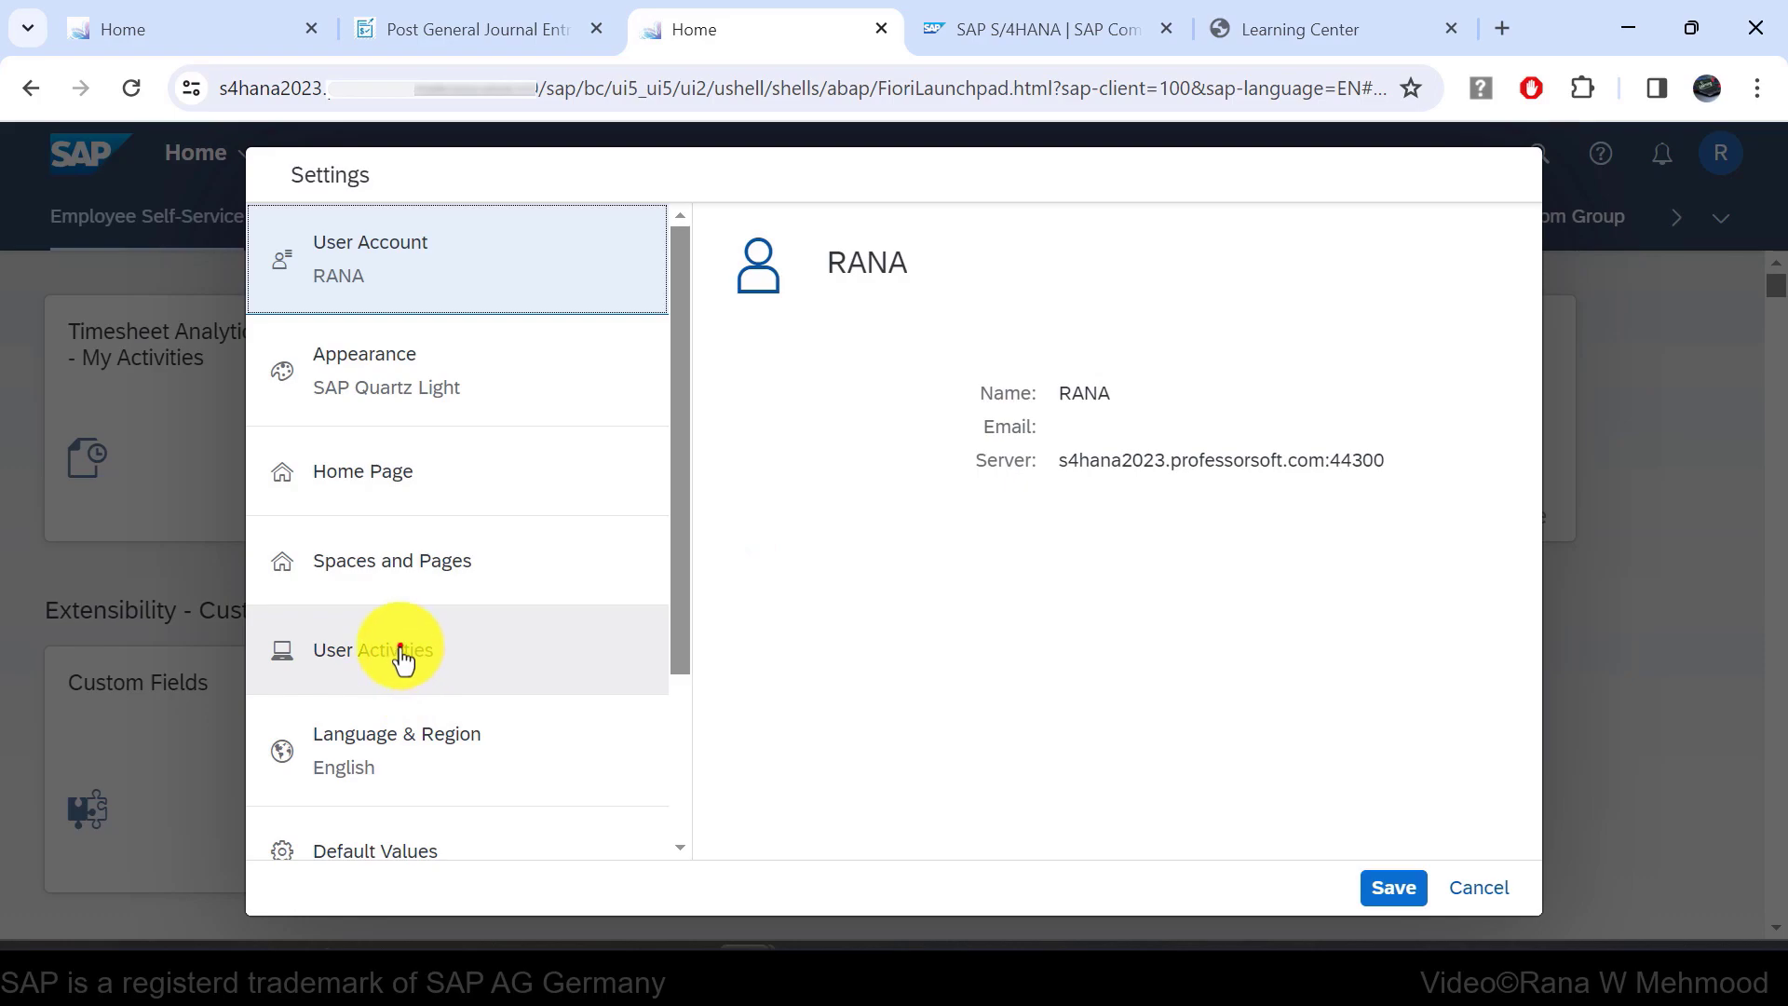
left_click(400, 656)
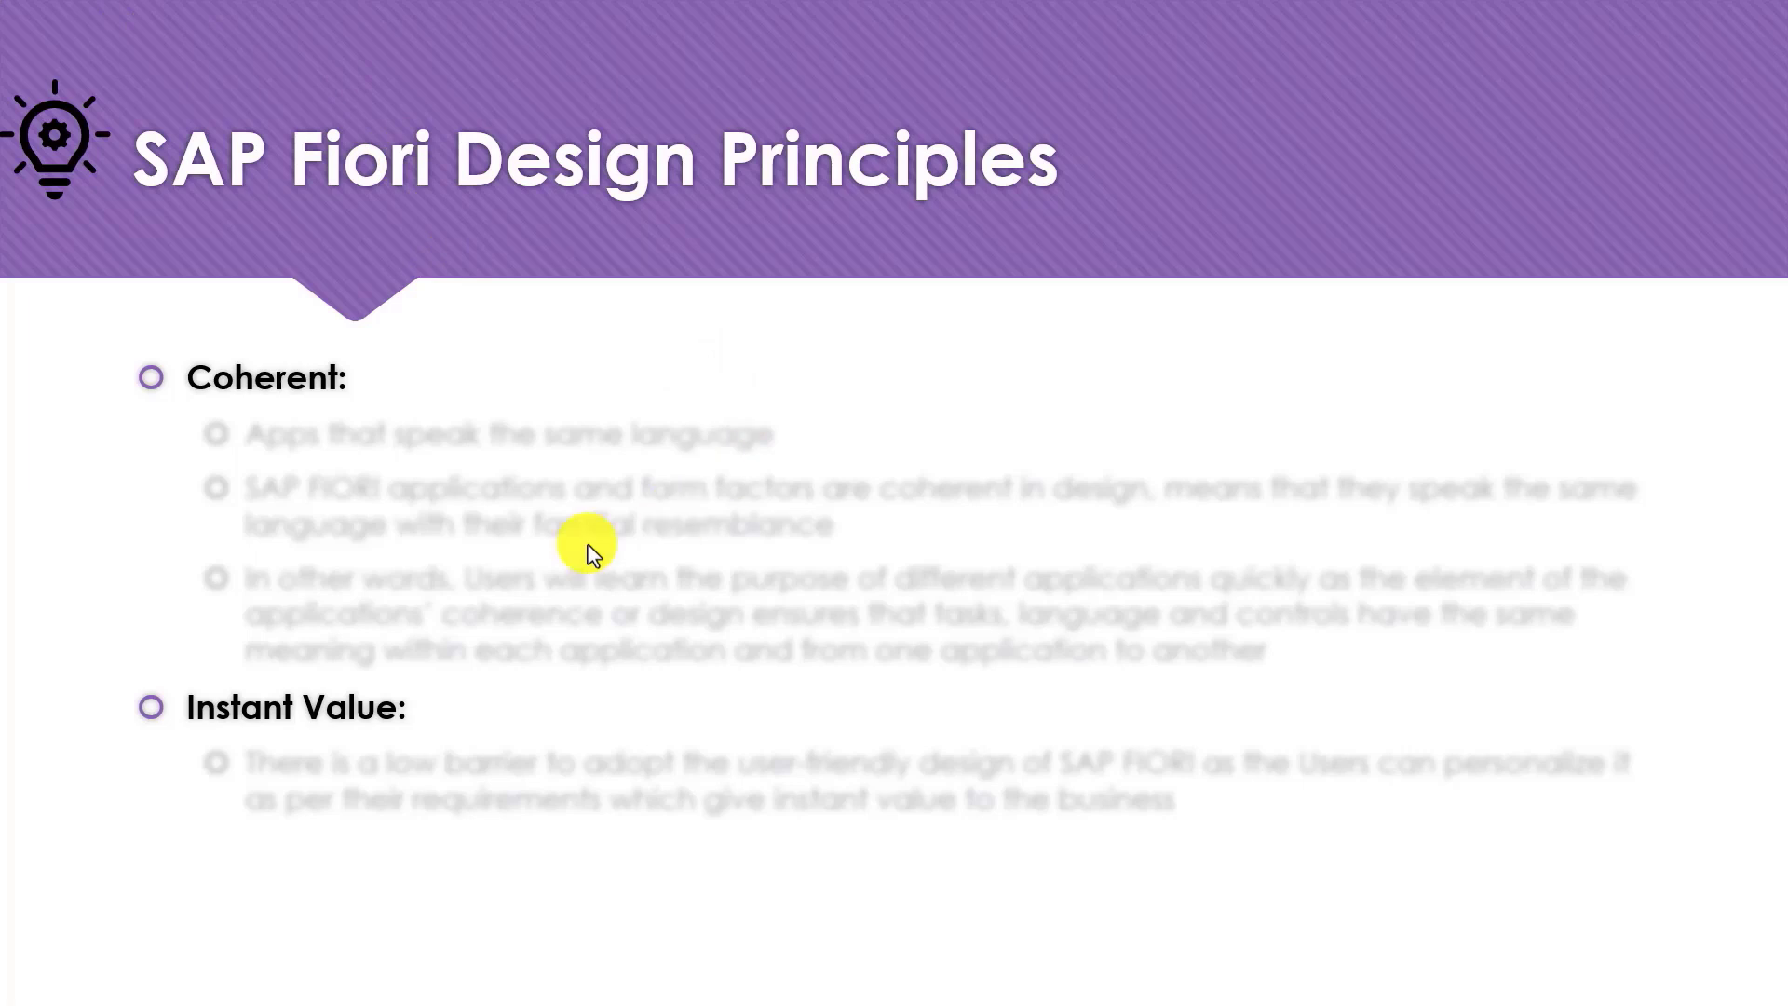
Reveal the 'Apps that speak the same language' point under Coherent.
left_click(500, 629)
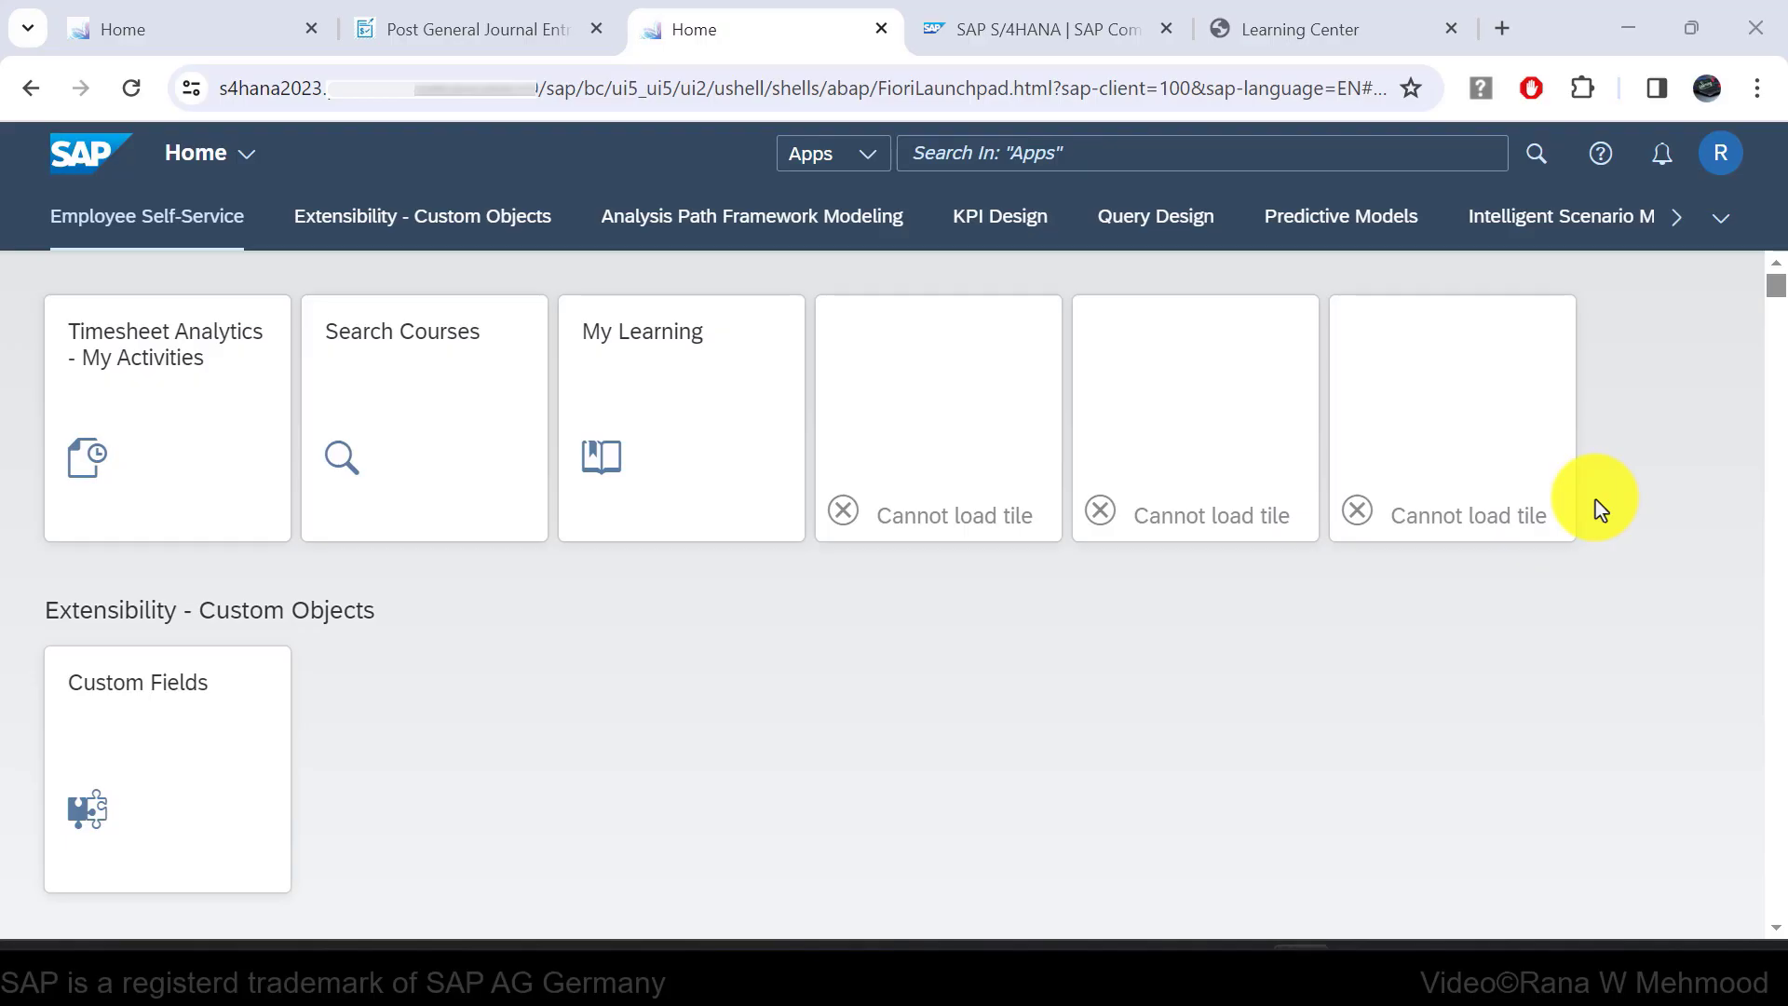
Scroll down to Business Partner Master and open the Maintain Business Partner app.
scroll(1592, 500, "down", 9)
scroll(1569, 494, "down", 10)
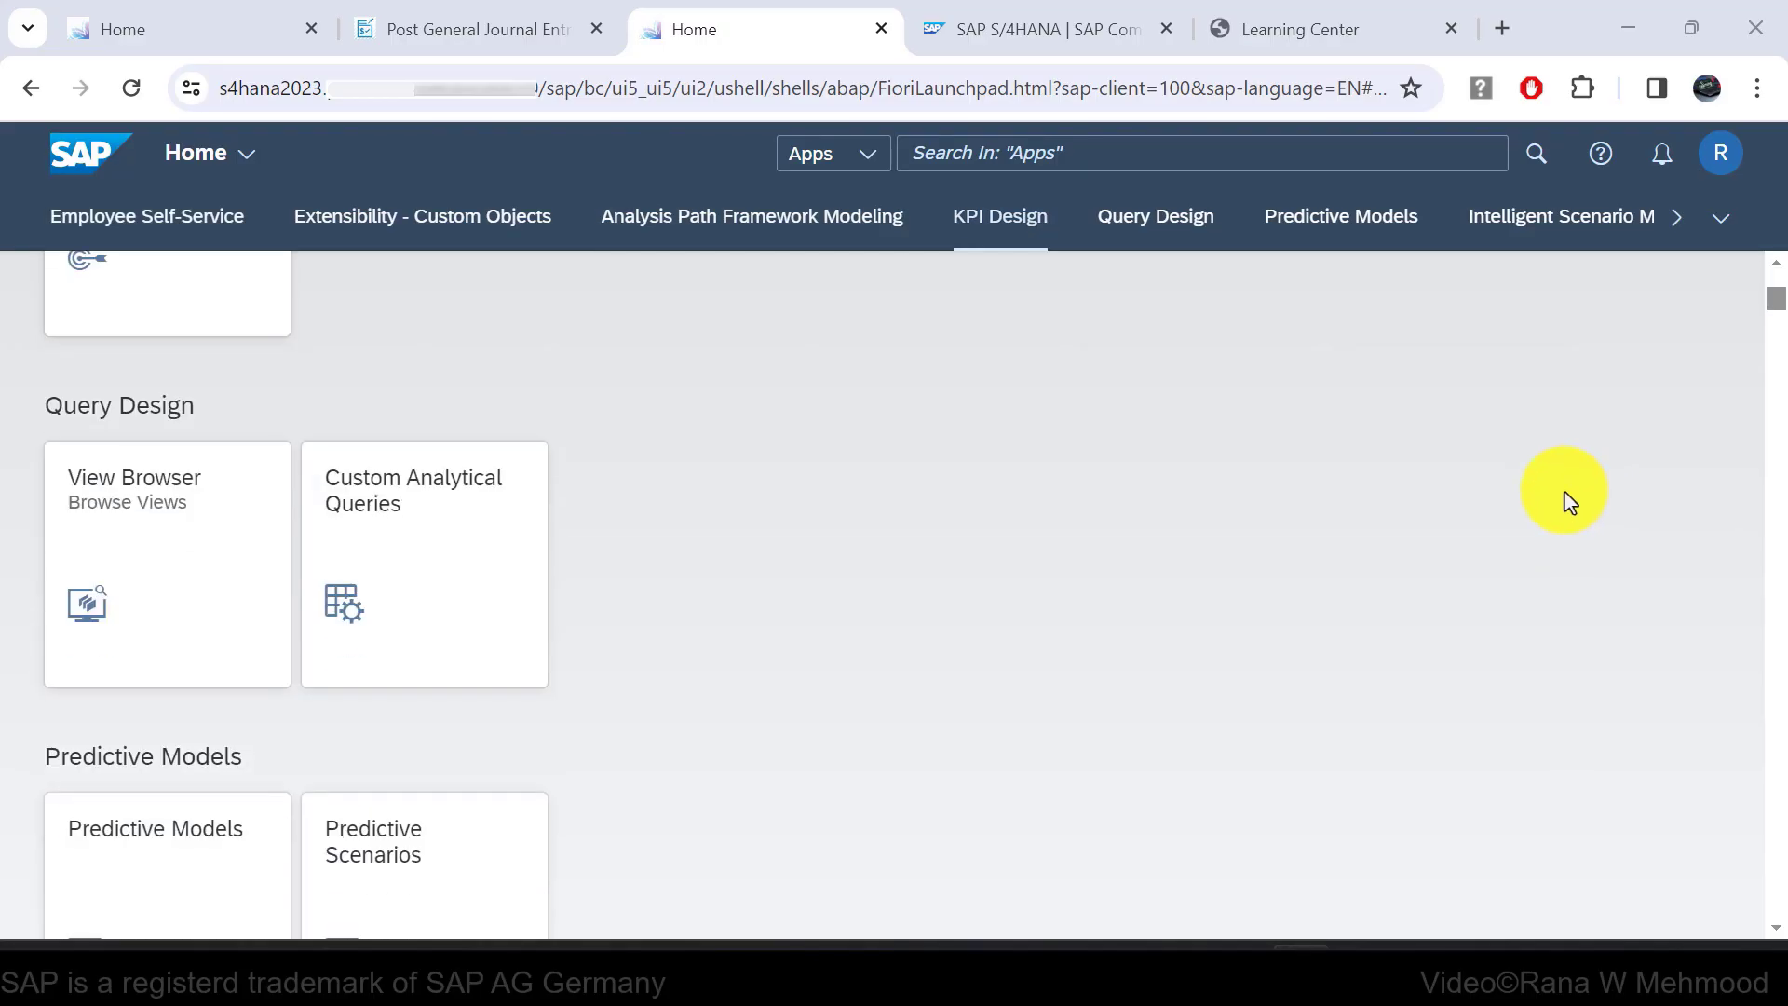
scroll(1564, 491, "down", 8)
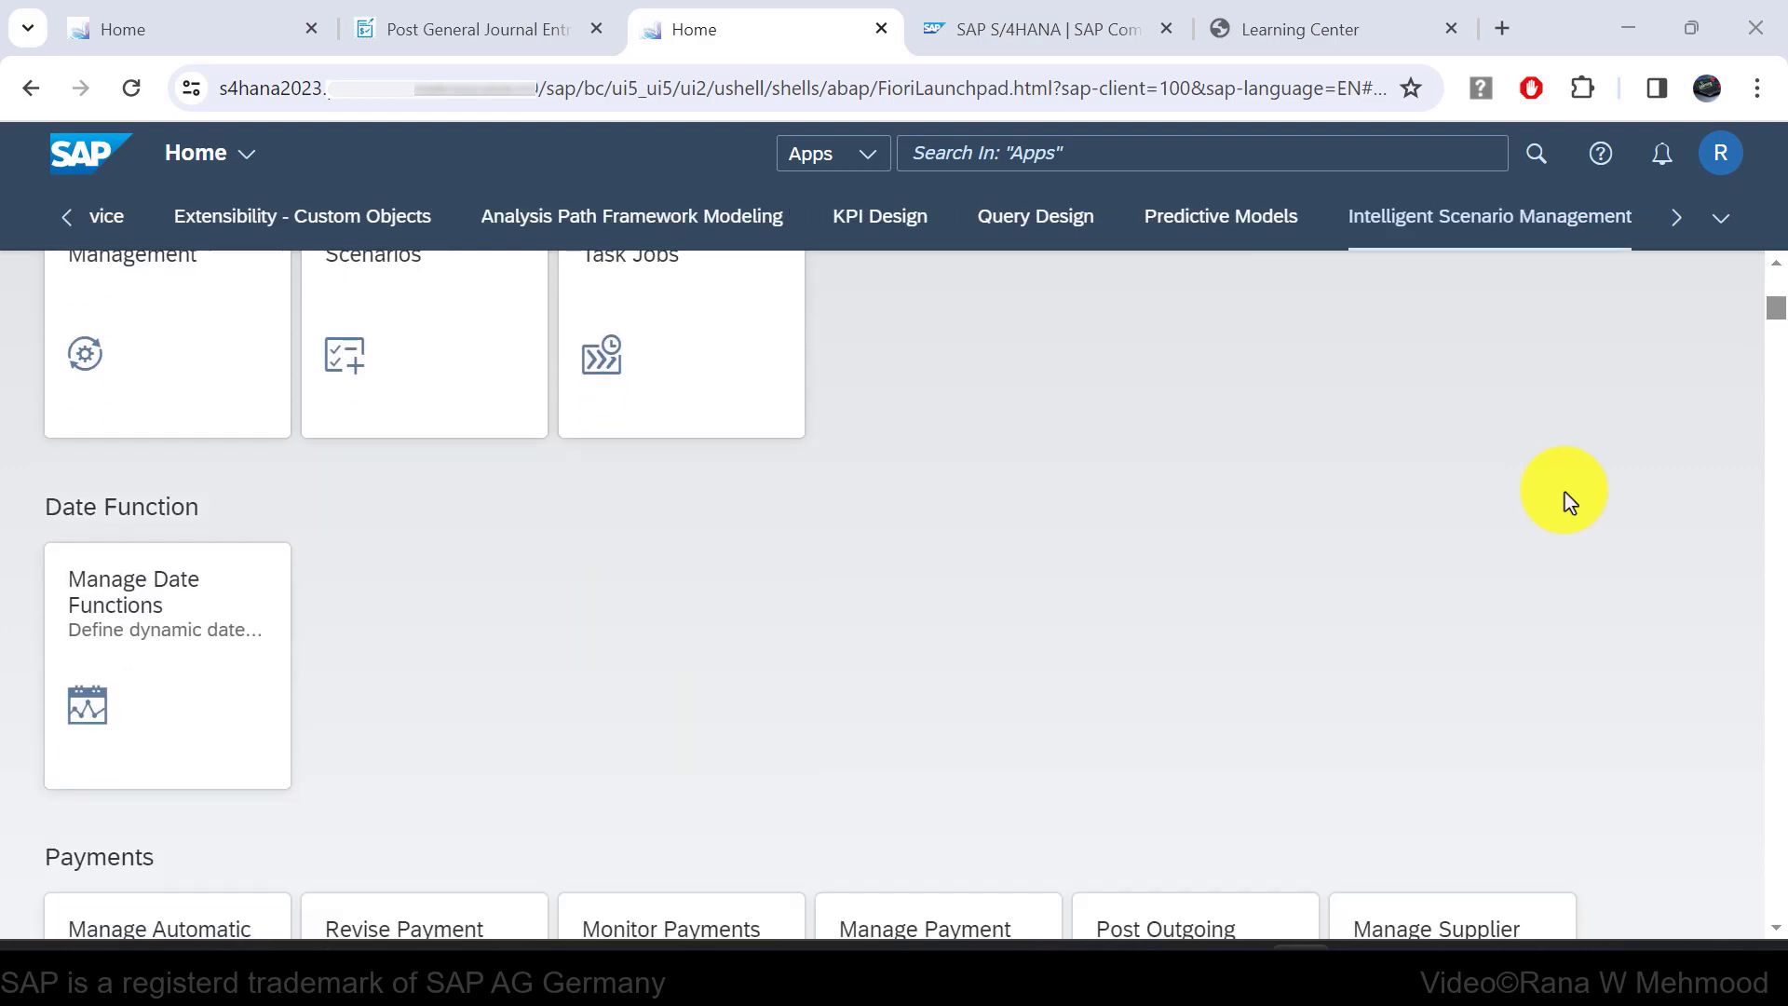
scroll(1560, 490, "down", 10)
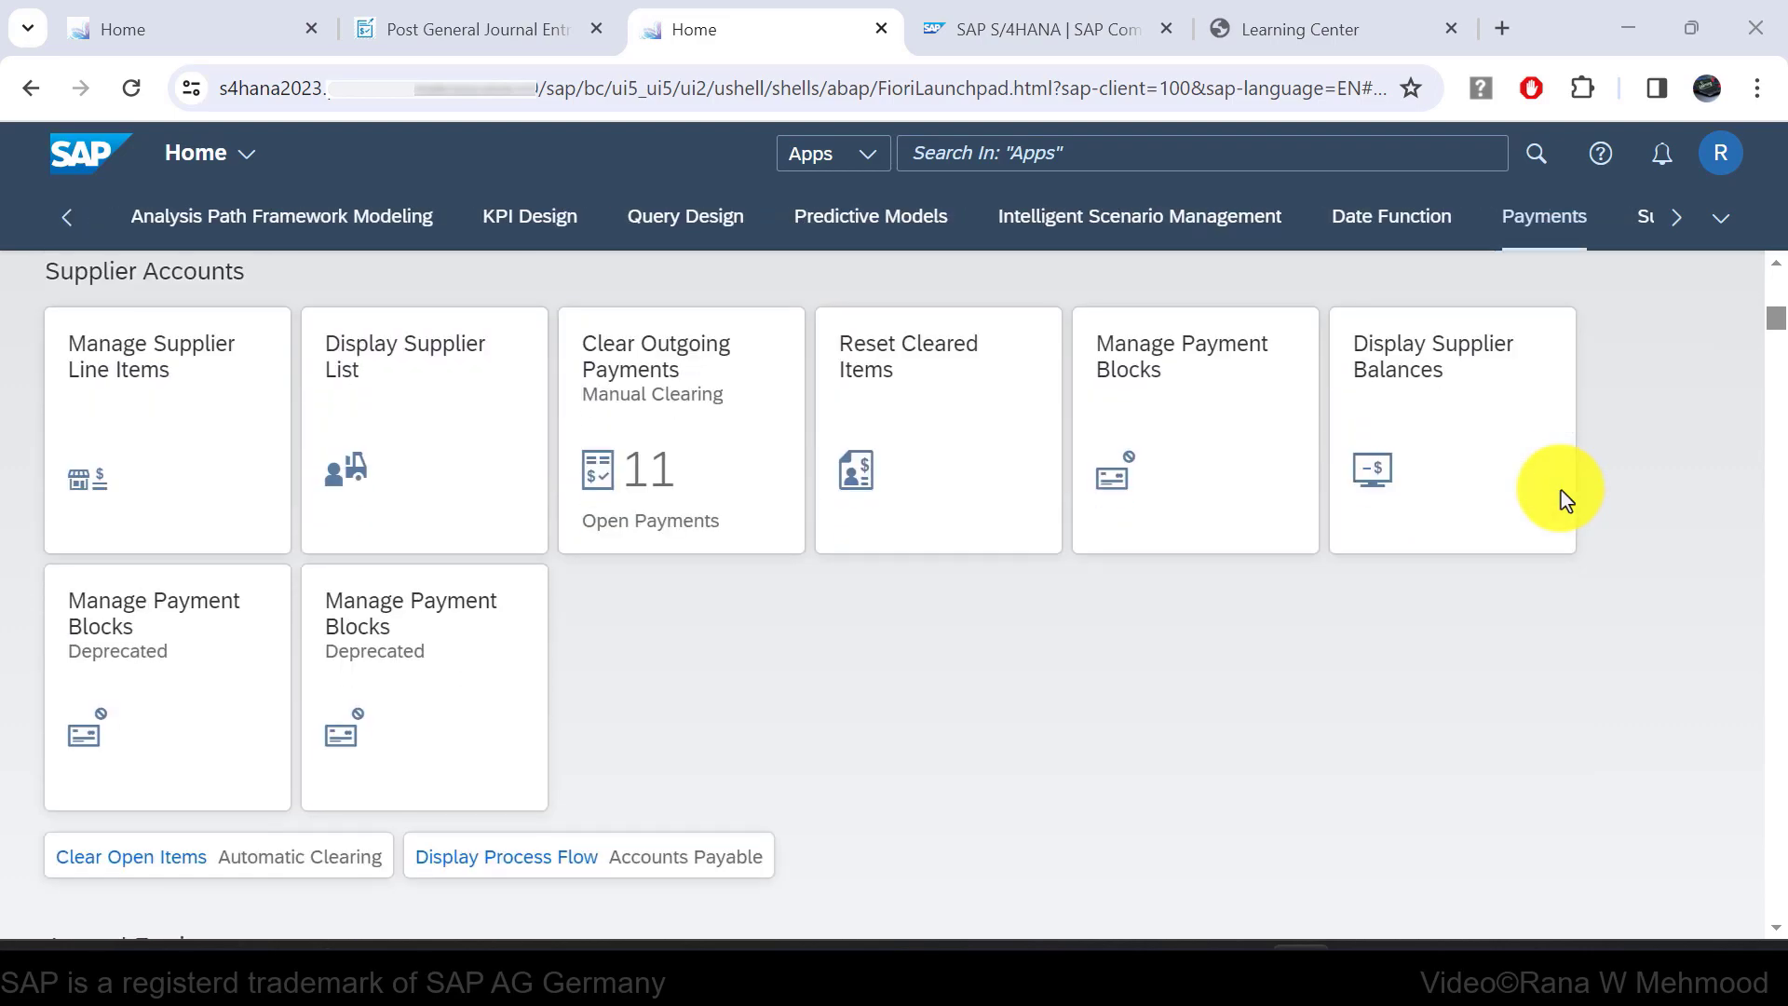
scroll(1561, 492, "down", 5)
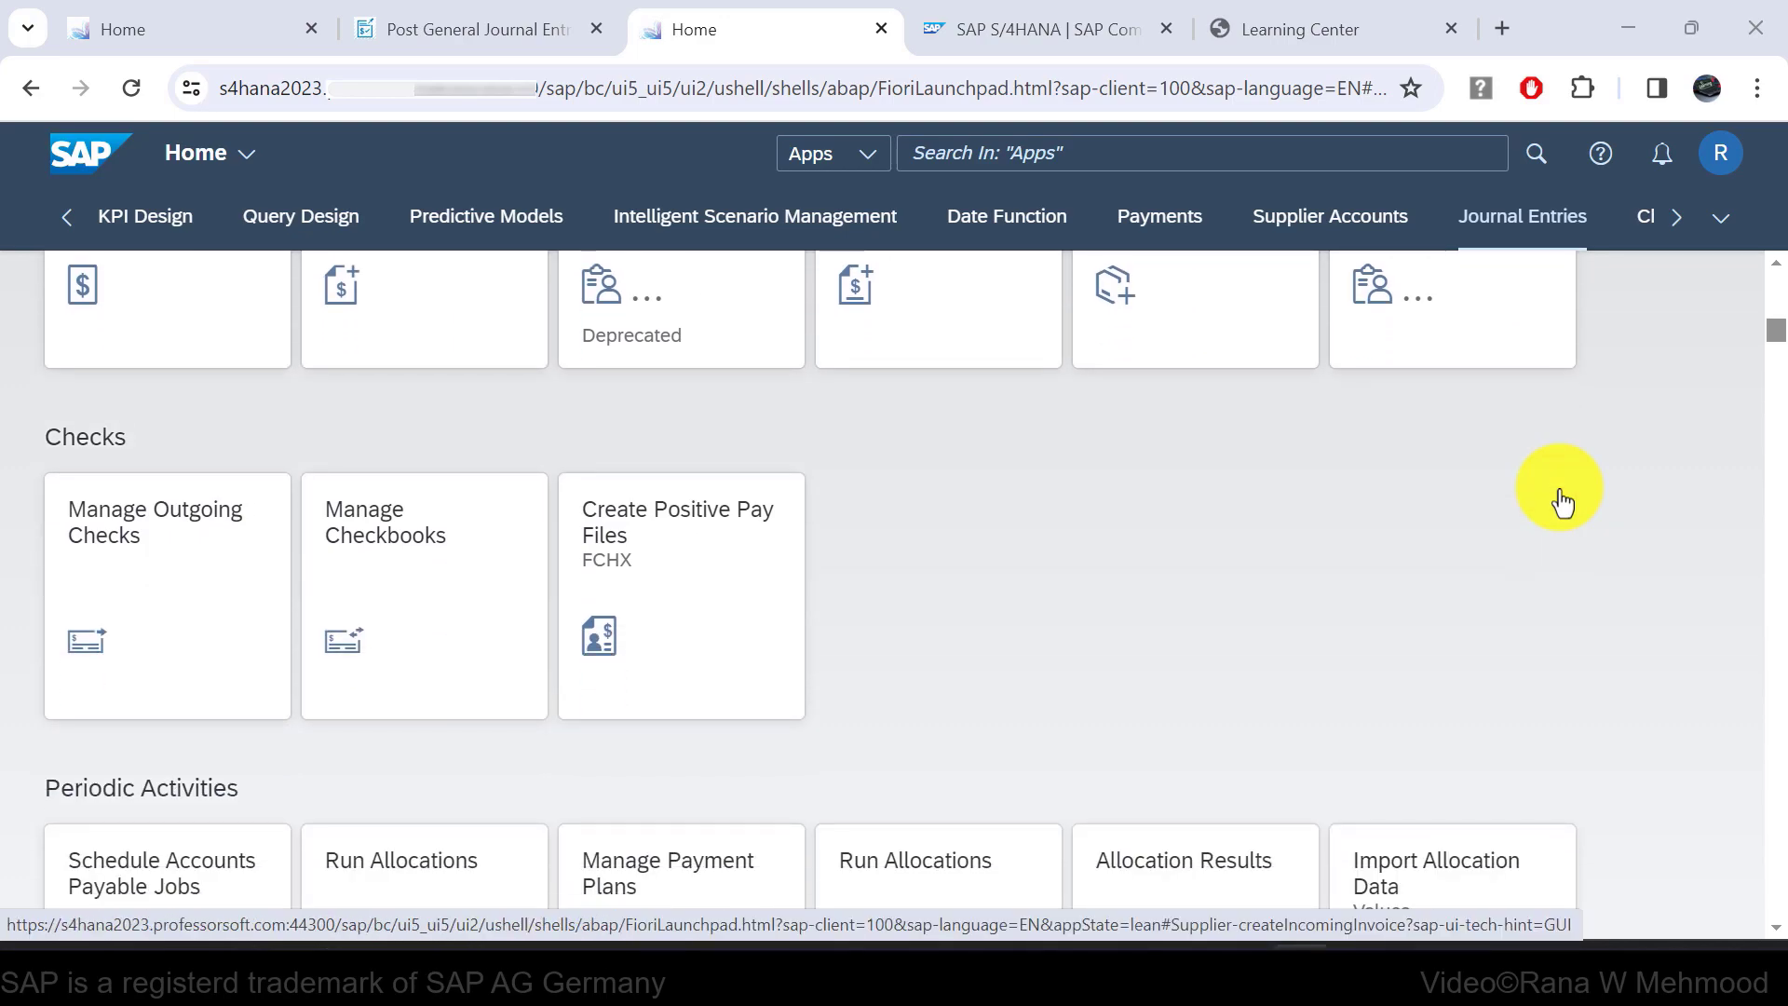
scroll(1281, 494, "down", 8)
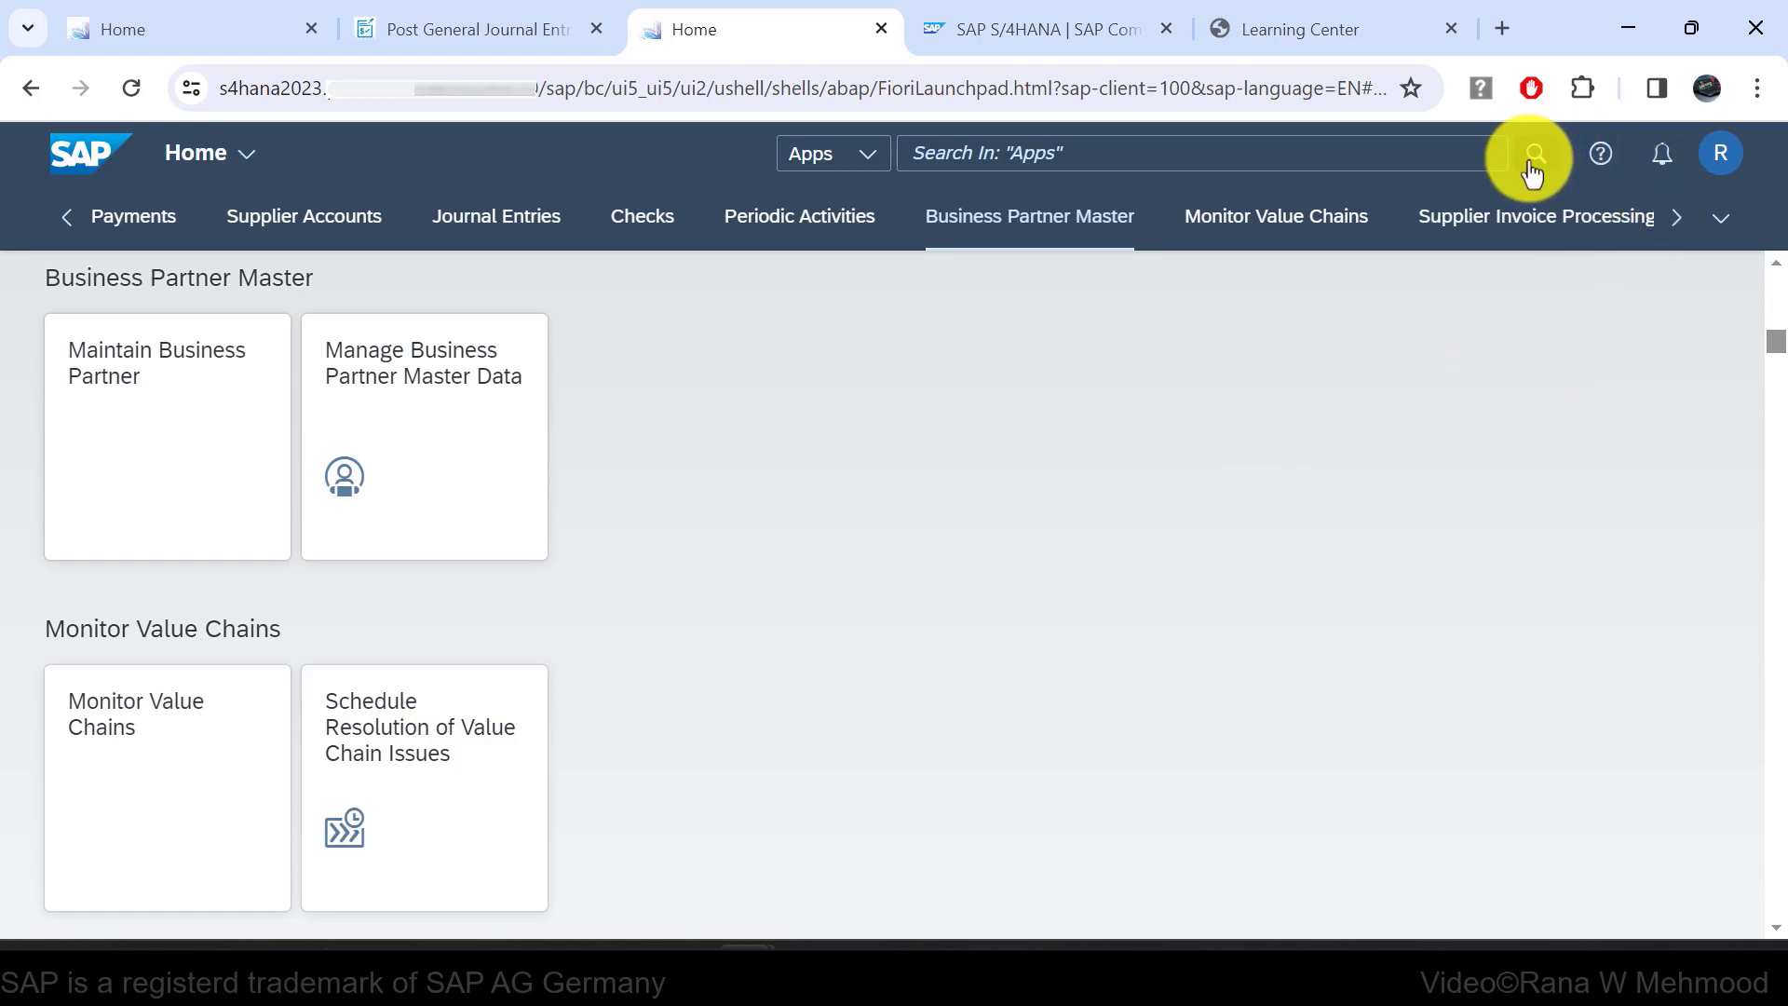
left_click(172, 466)
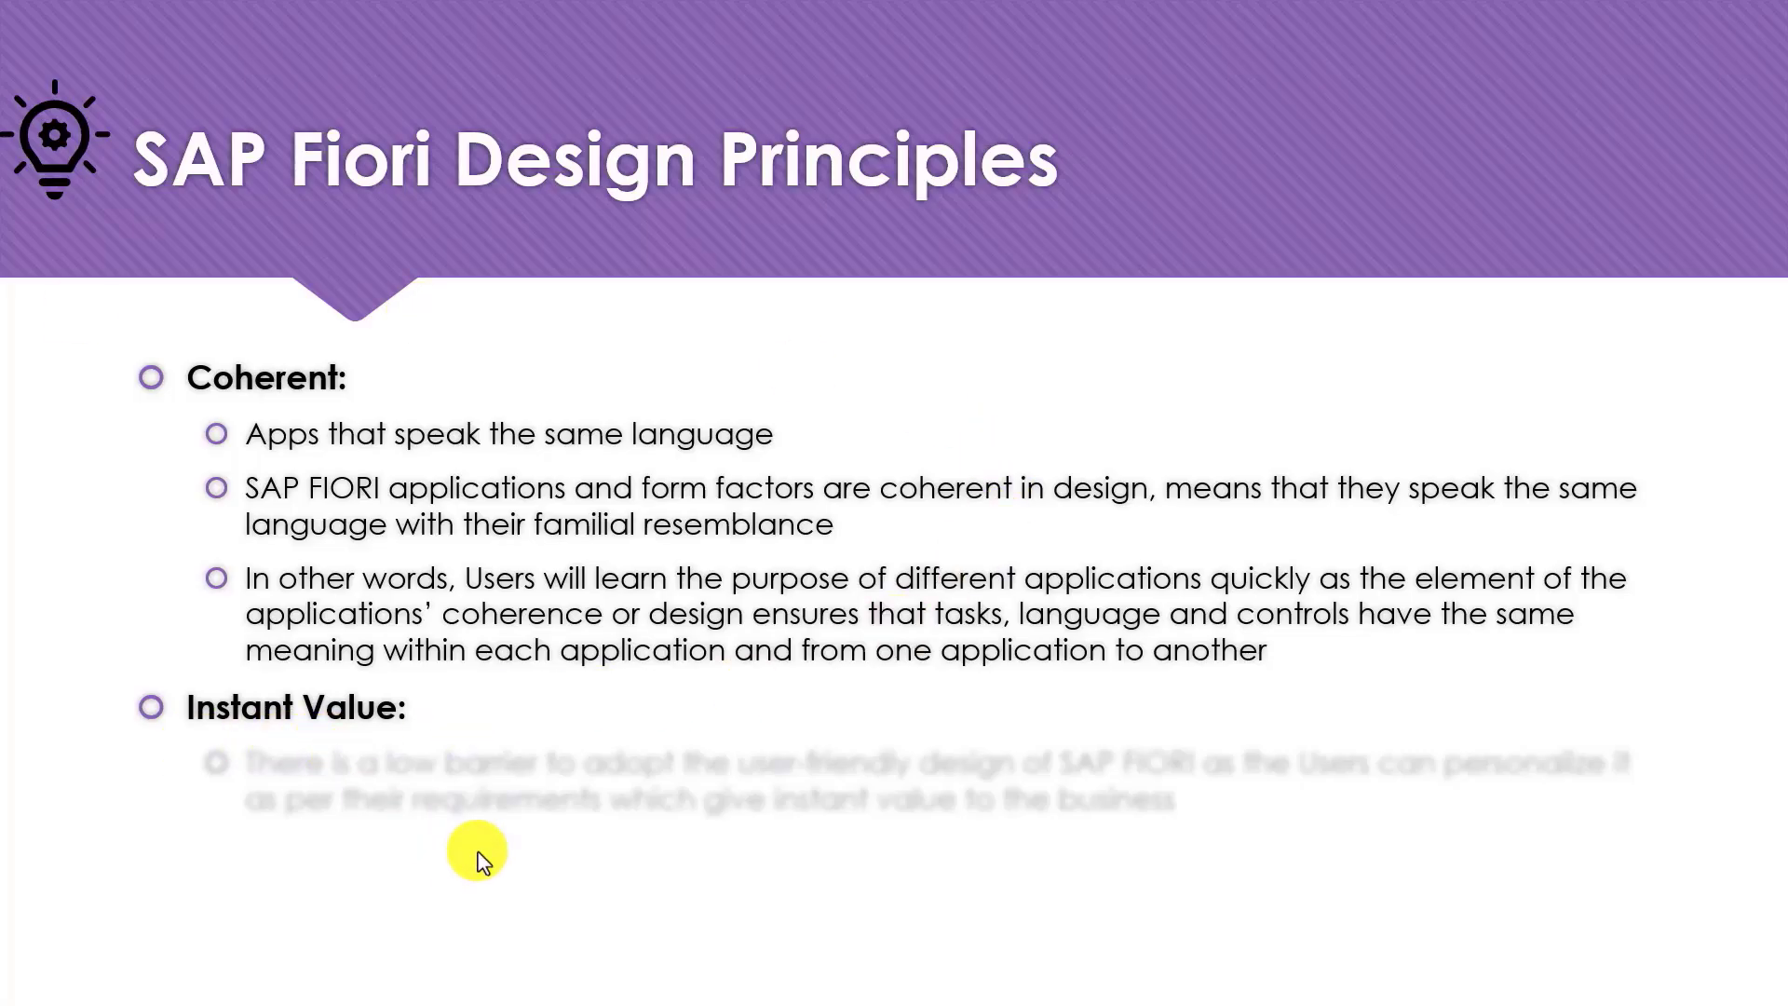
Reveal the Instant Value explanation on the SAP Fiori Design Principles slide.
left_click(480, 859)
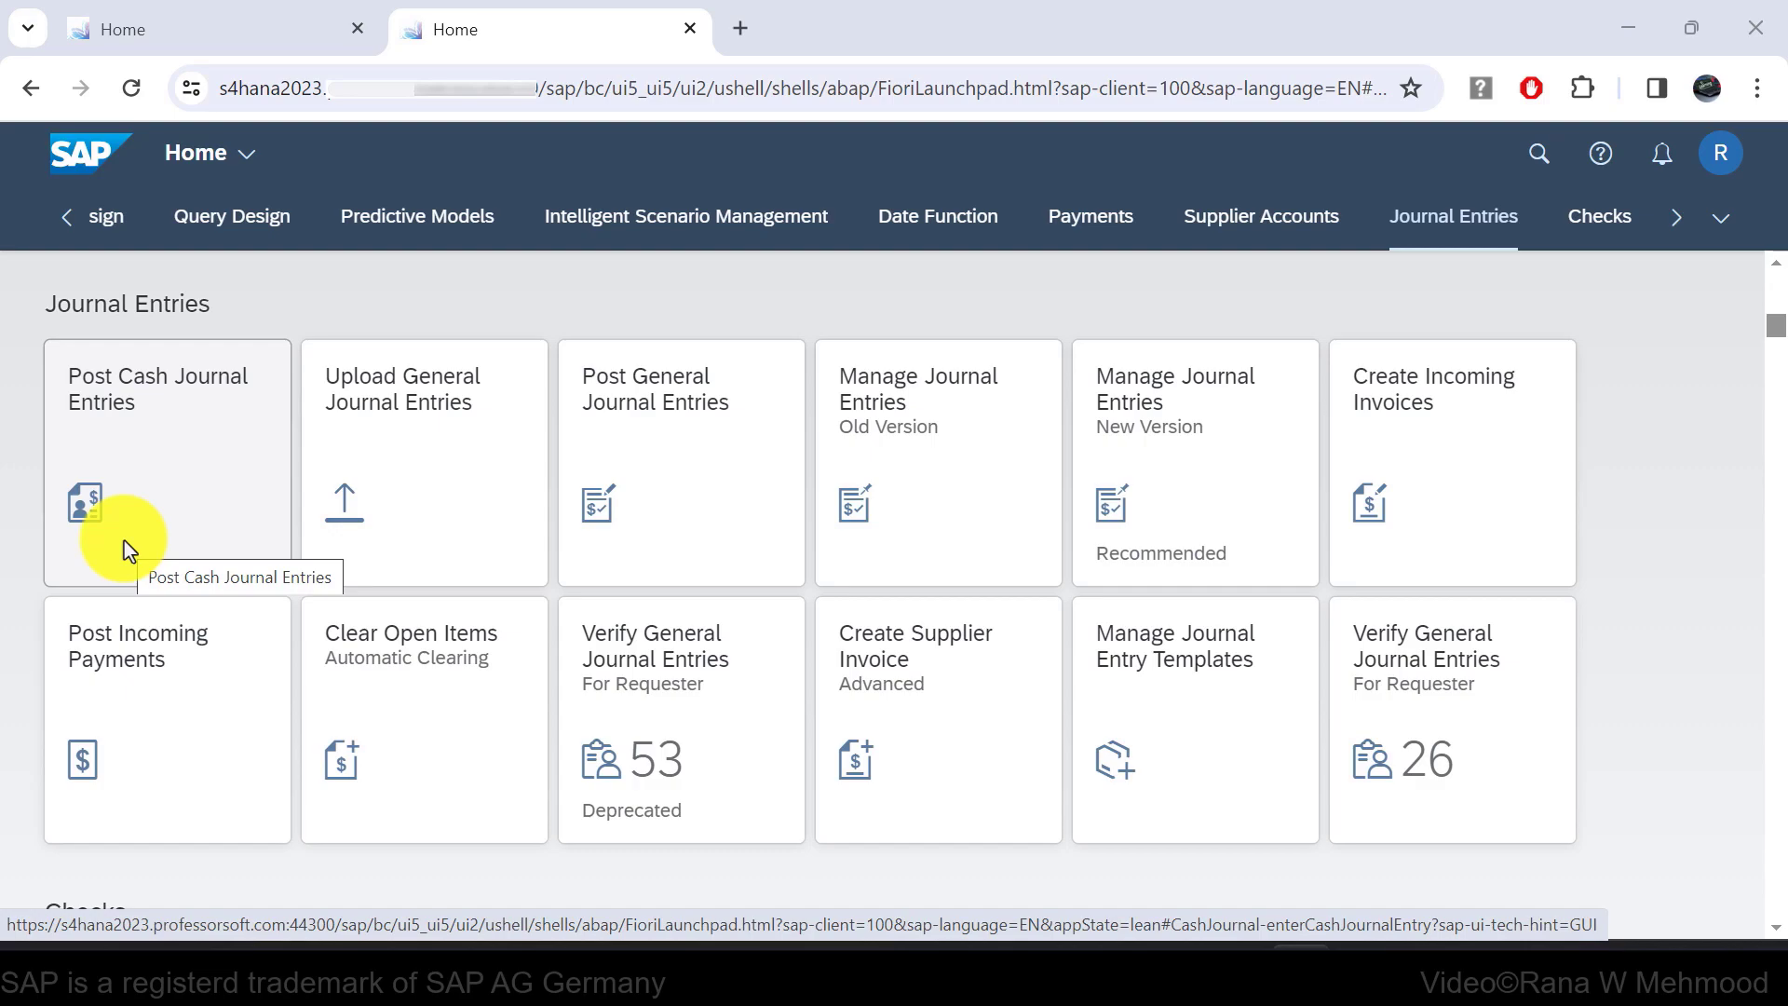
In Edit Home Page mode, add a group named 'My Custom Group' and finish editing.
left_click(1718, 158)
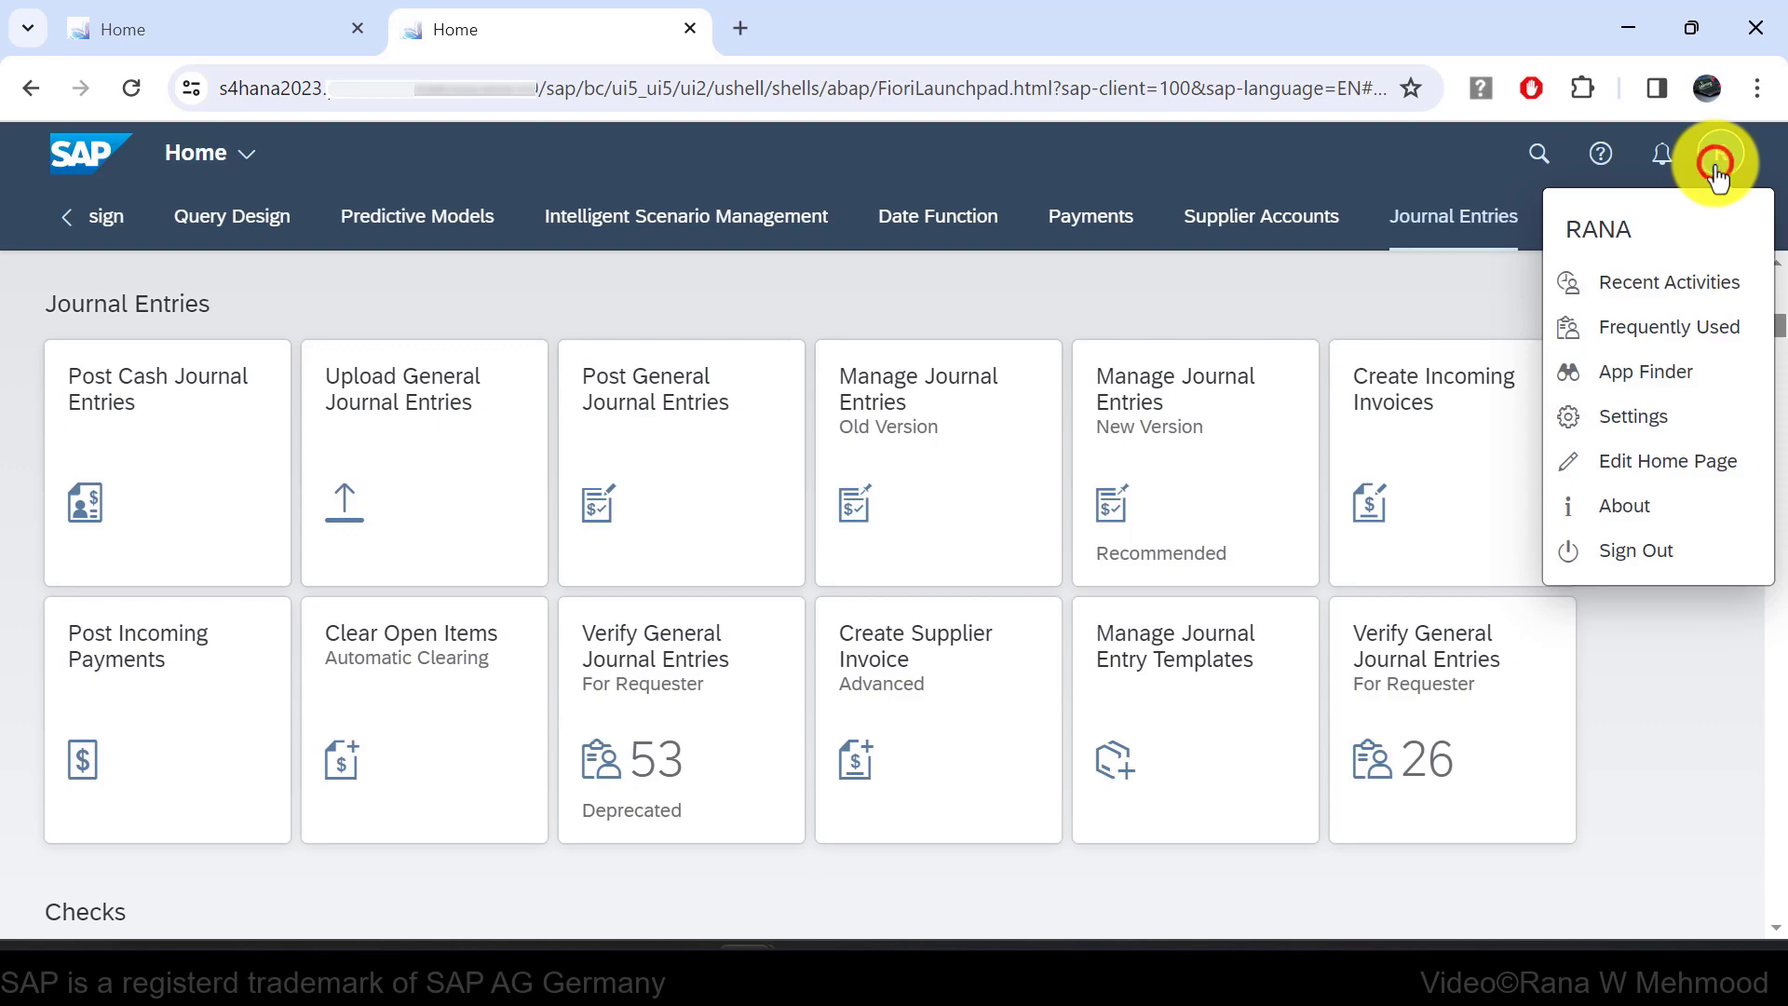
left_click(1657, 466)
scroll(1164, 698, "down", 3)
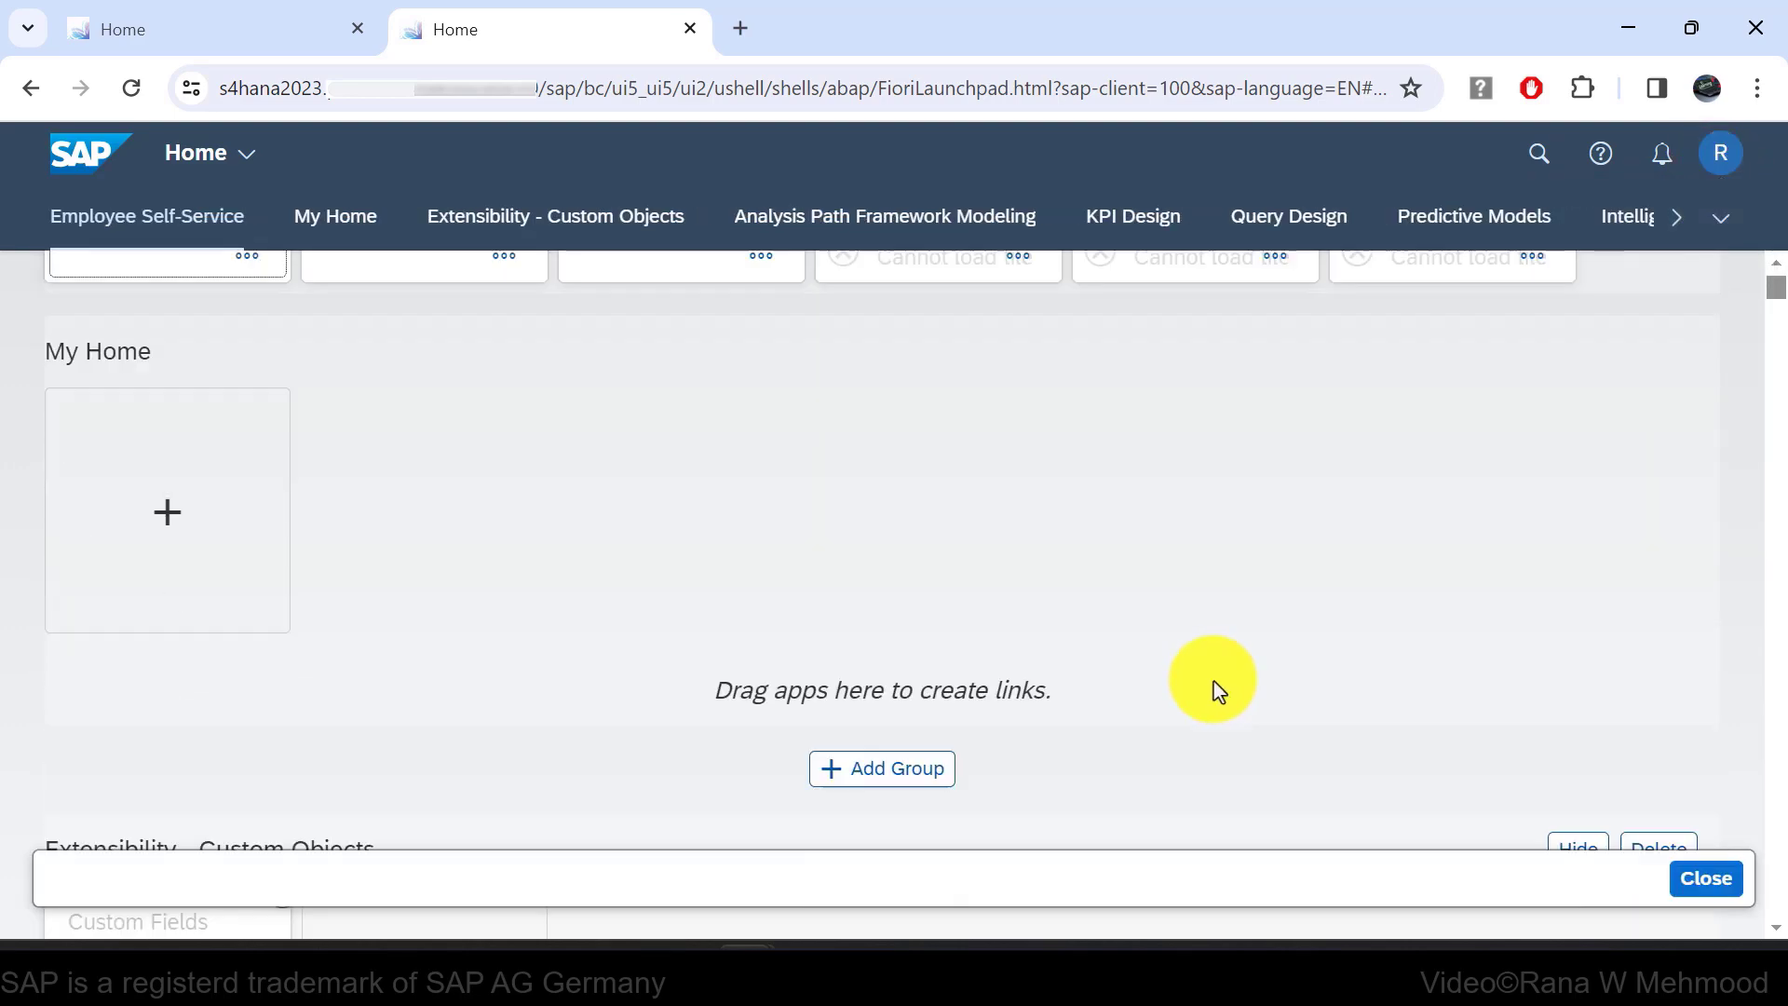
scroll(1215, 675, "down", 2)
scroll(959, 540, "down", 1)
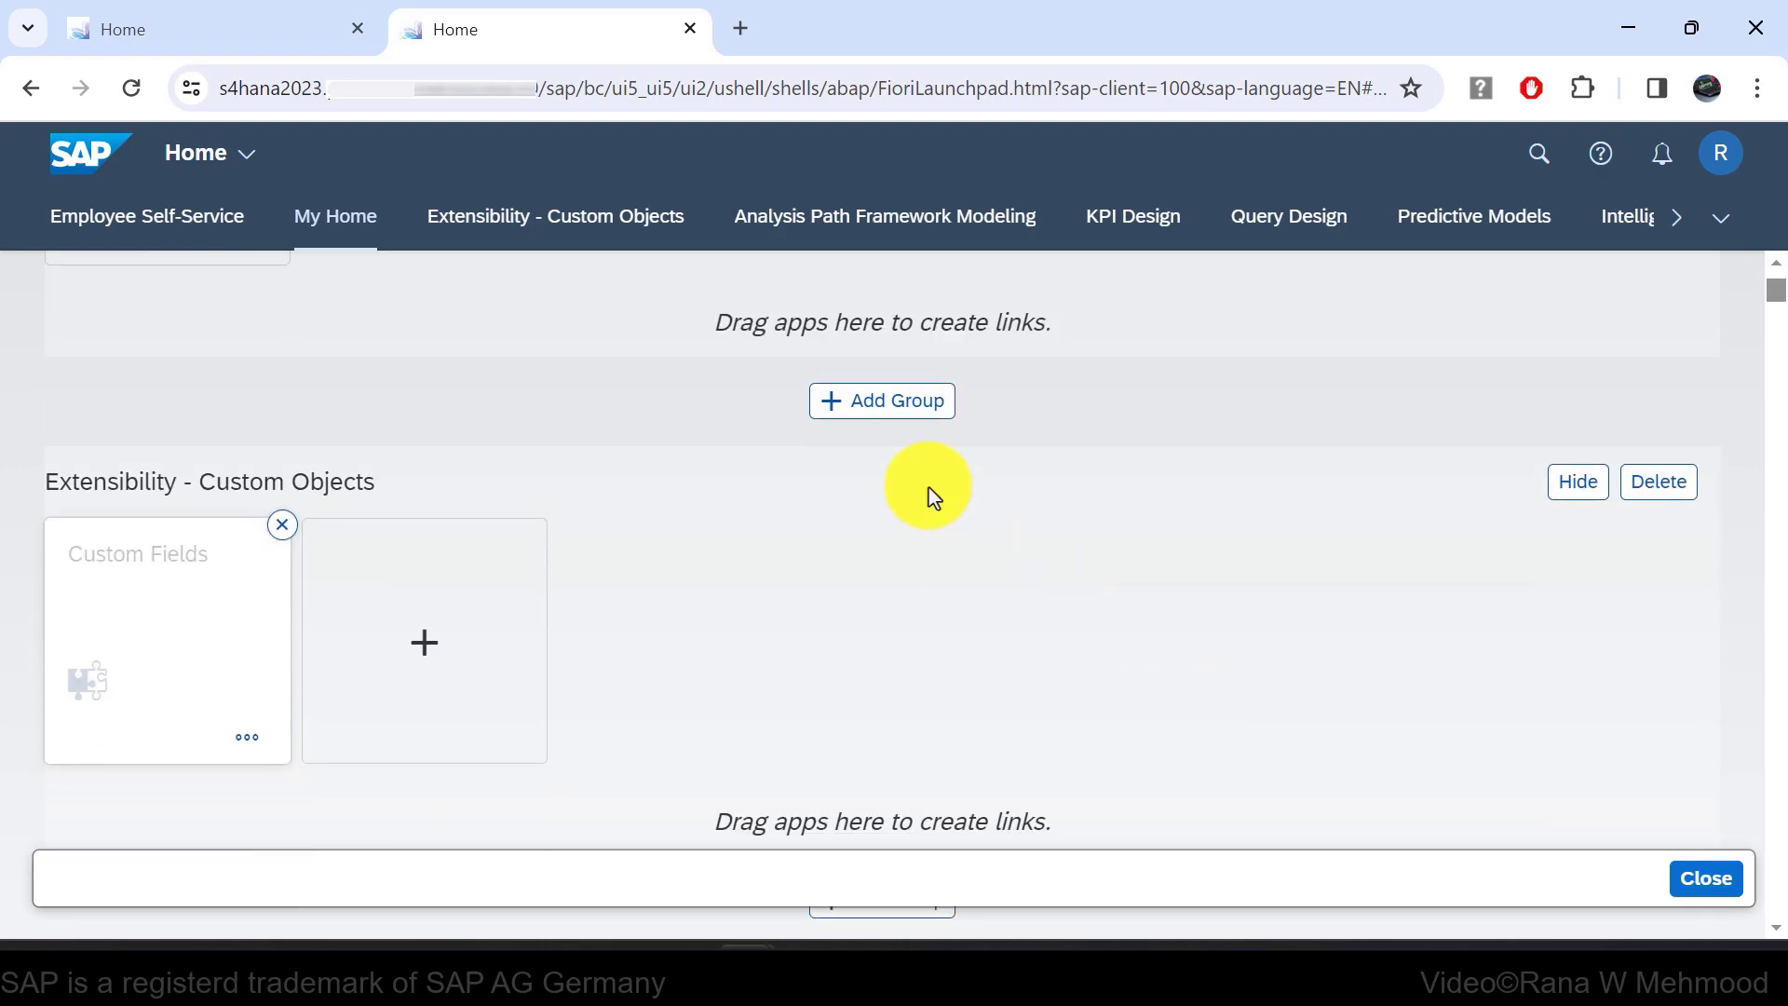
scroll(1084, 551, "down", 9)
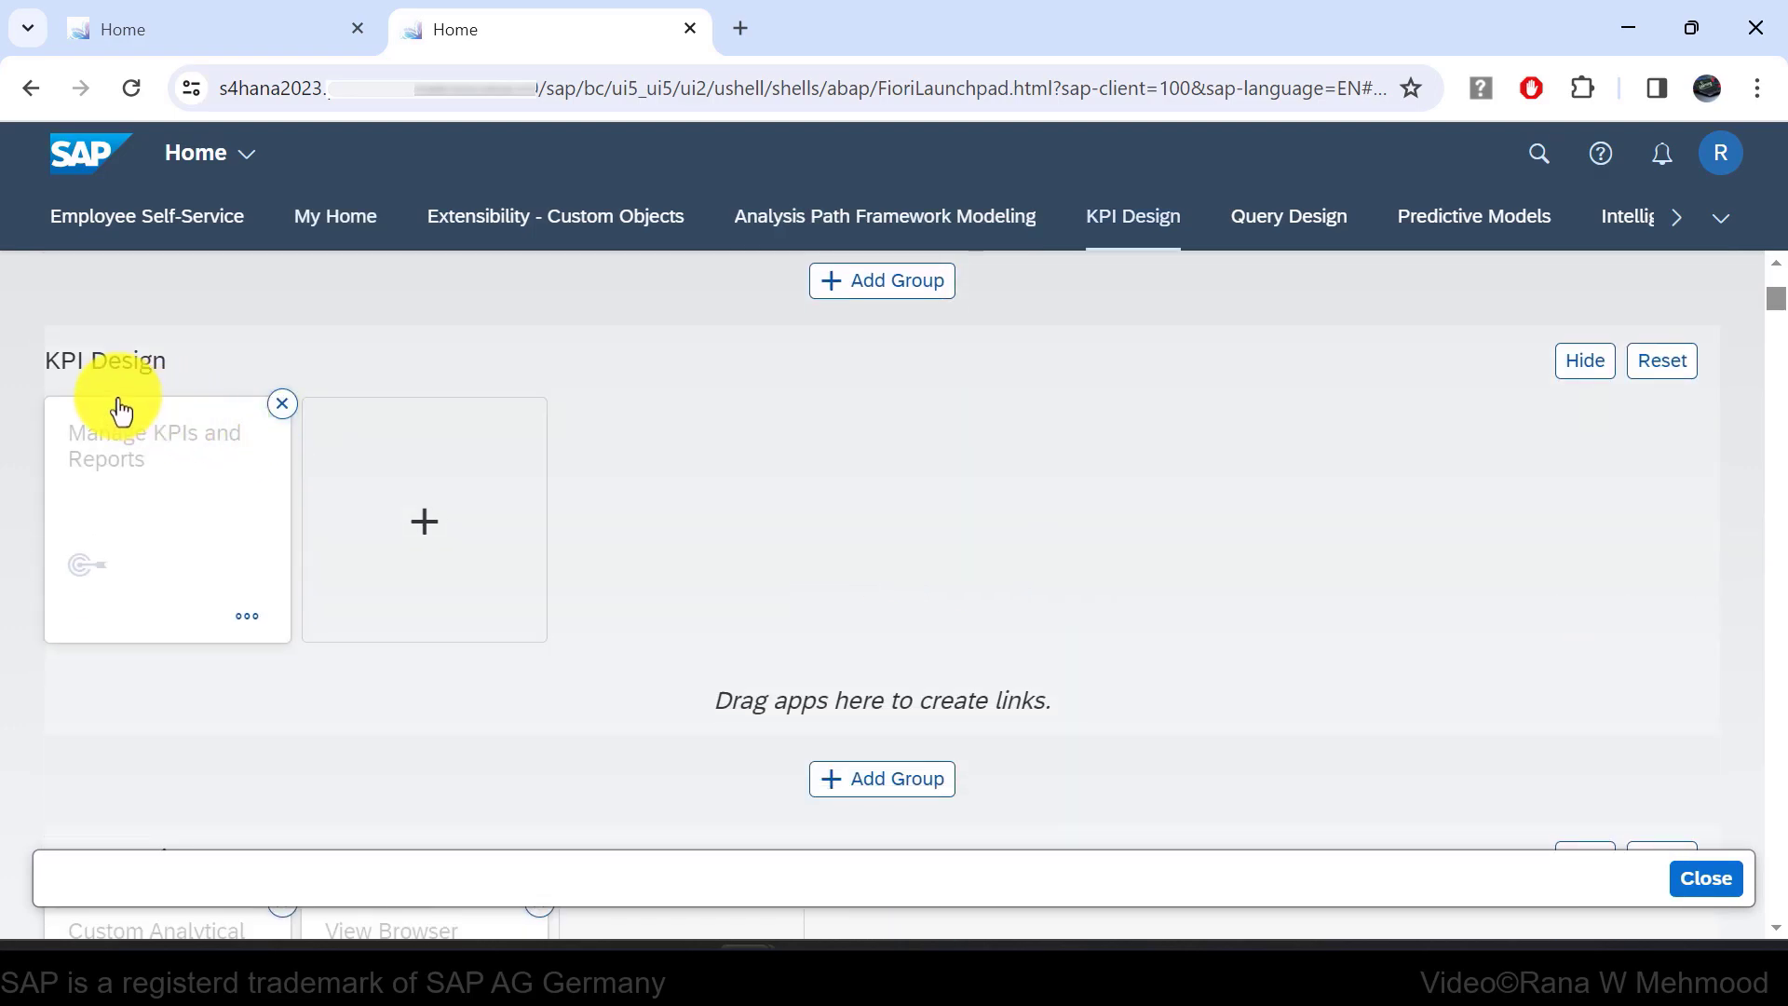
scroll(864, 614, "down", 3)
scroll(957, 627, "down", 8)
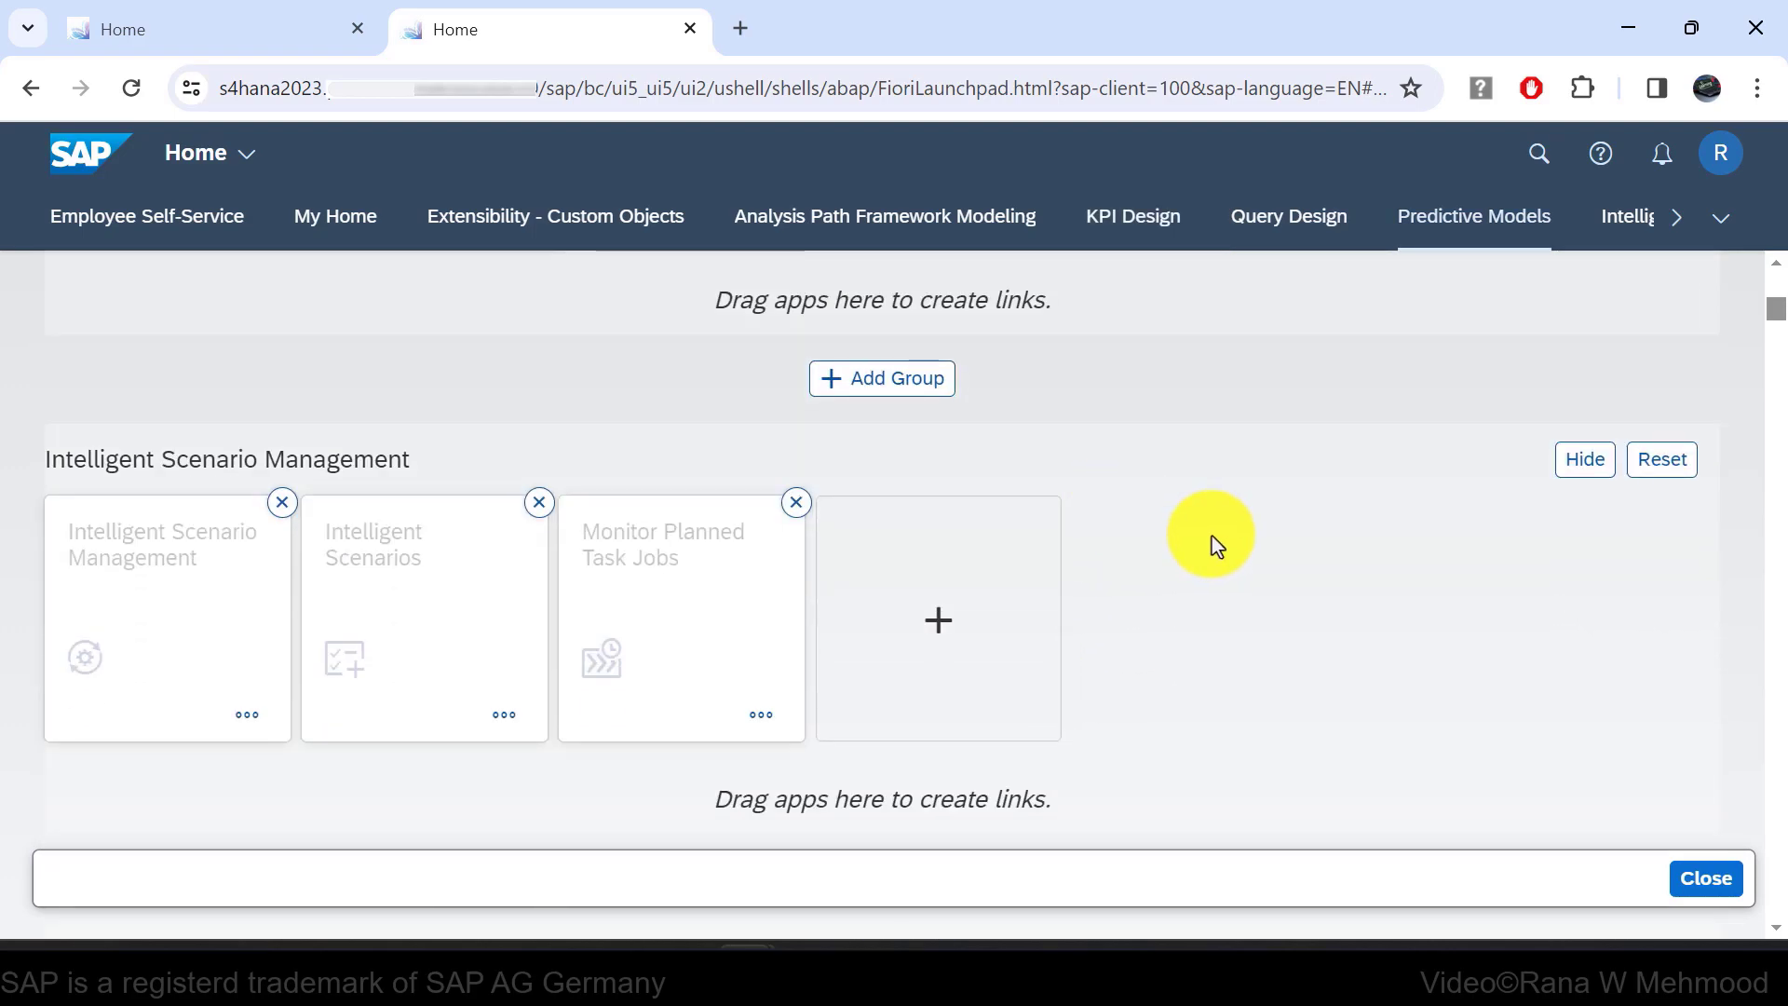
left_click(884, 382)
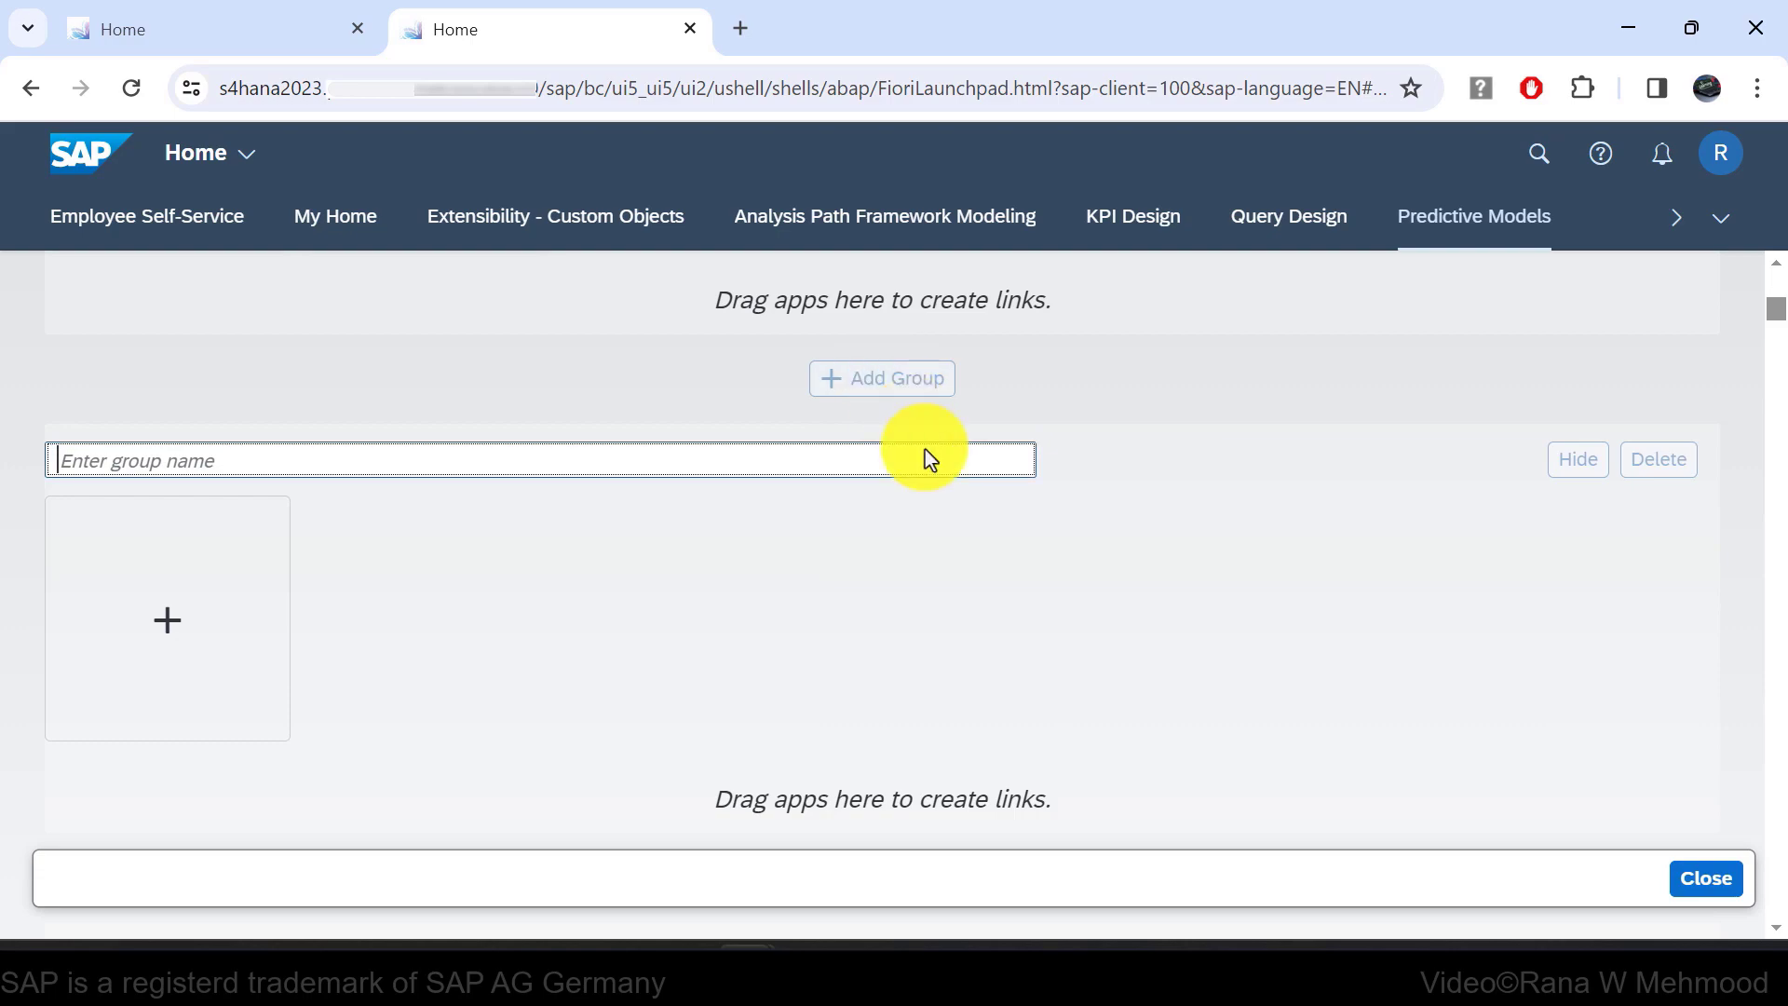
type("My Custom Group")
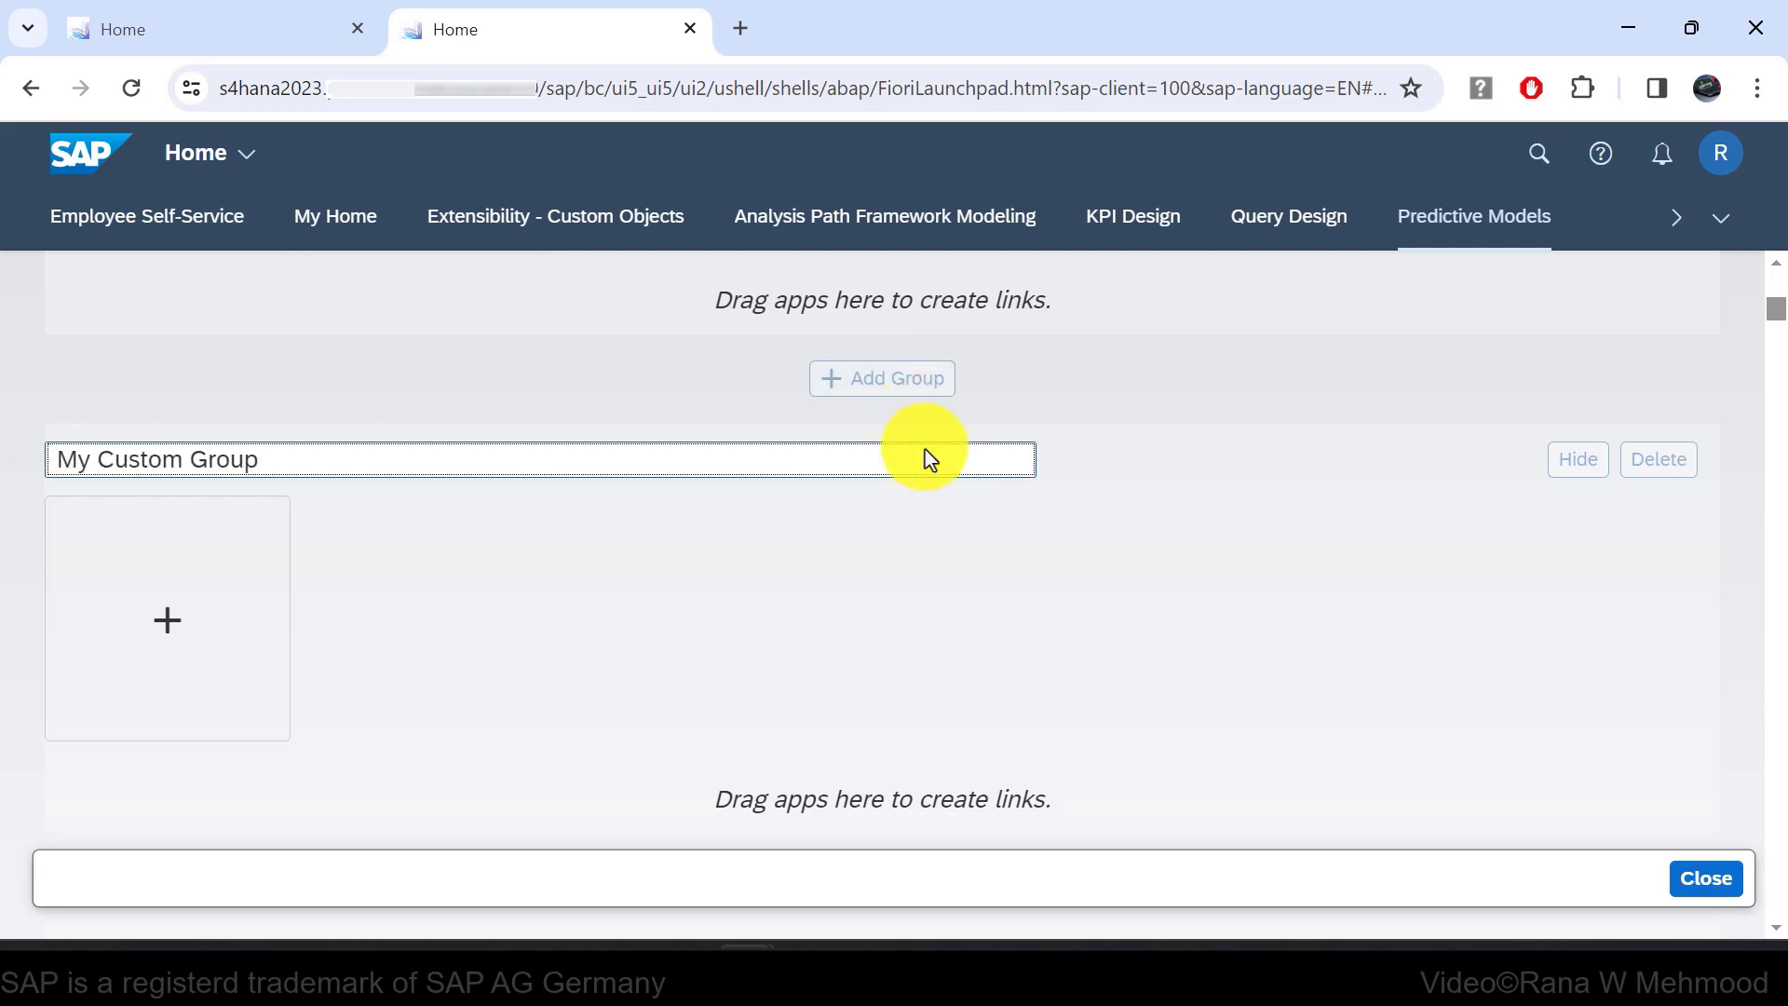
left_click(1706, 880)
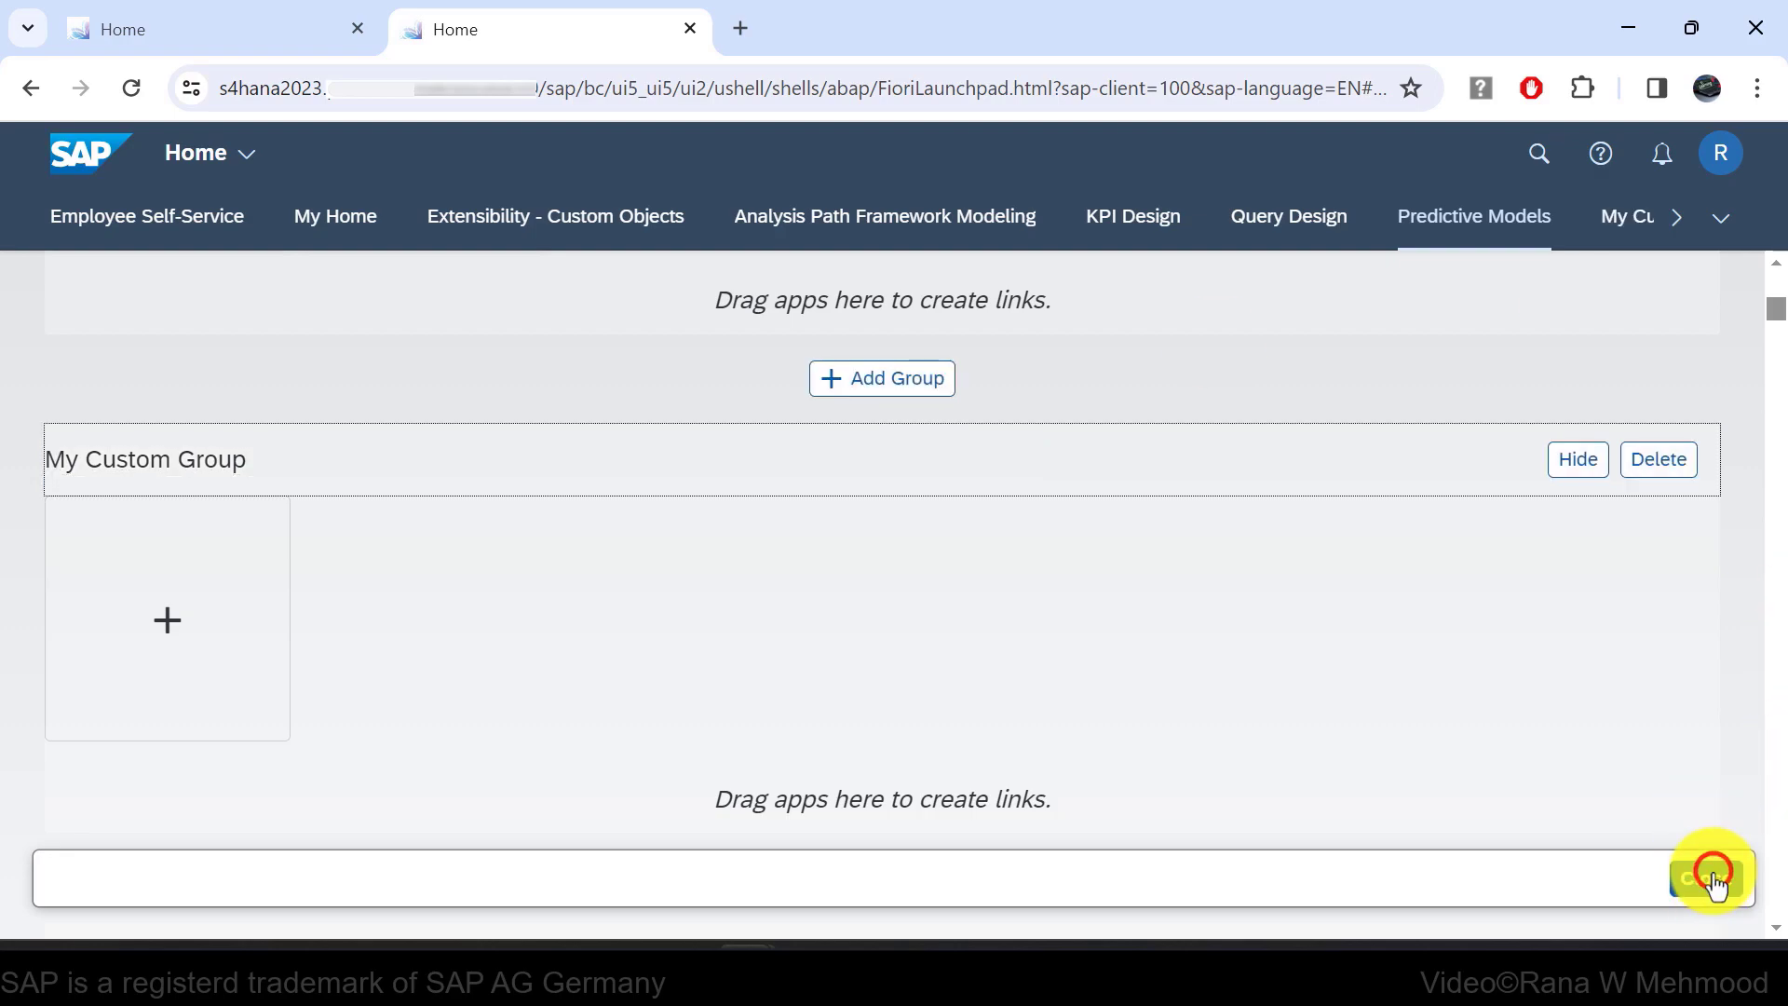
Re-enter home-page editing mode and scroll to the Date Function group's Manage Date Functions tile.
scroll(913, 771, "down", 2)
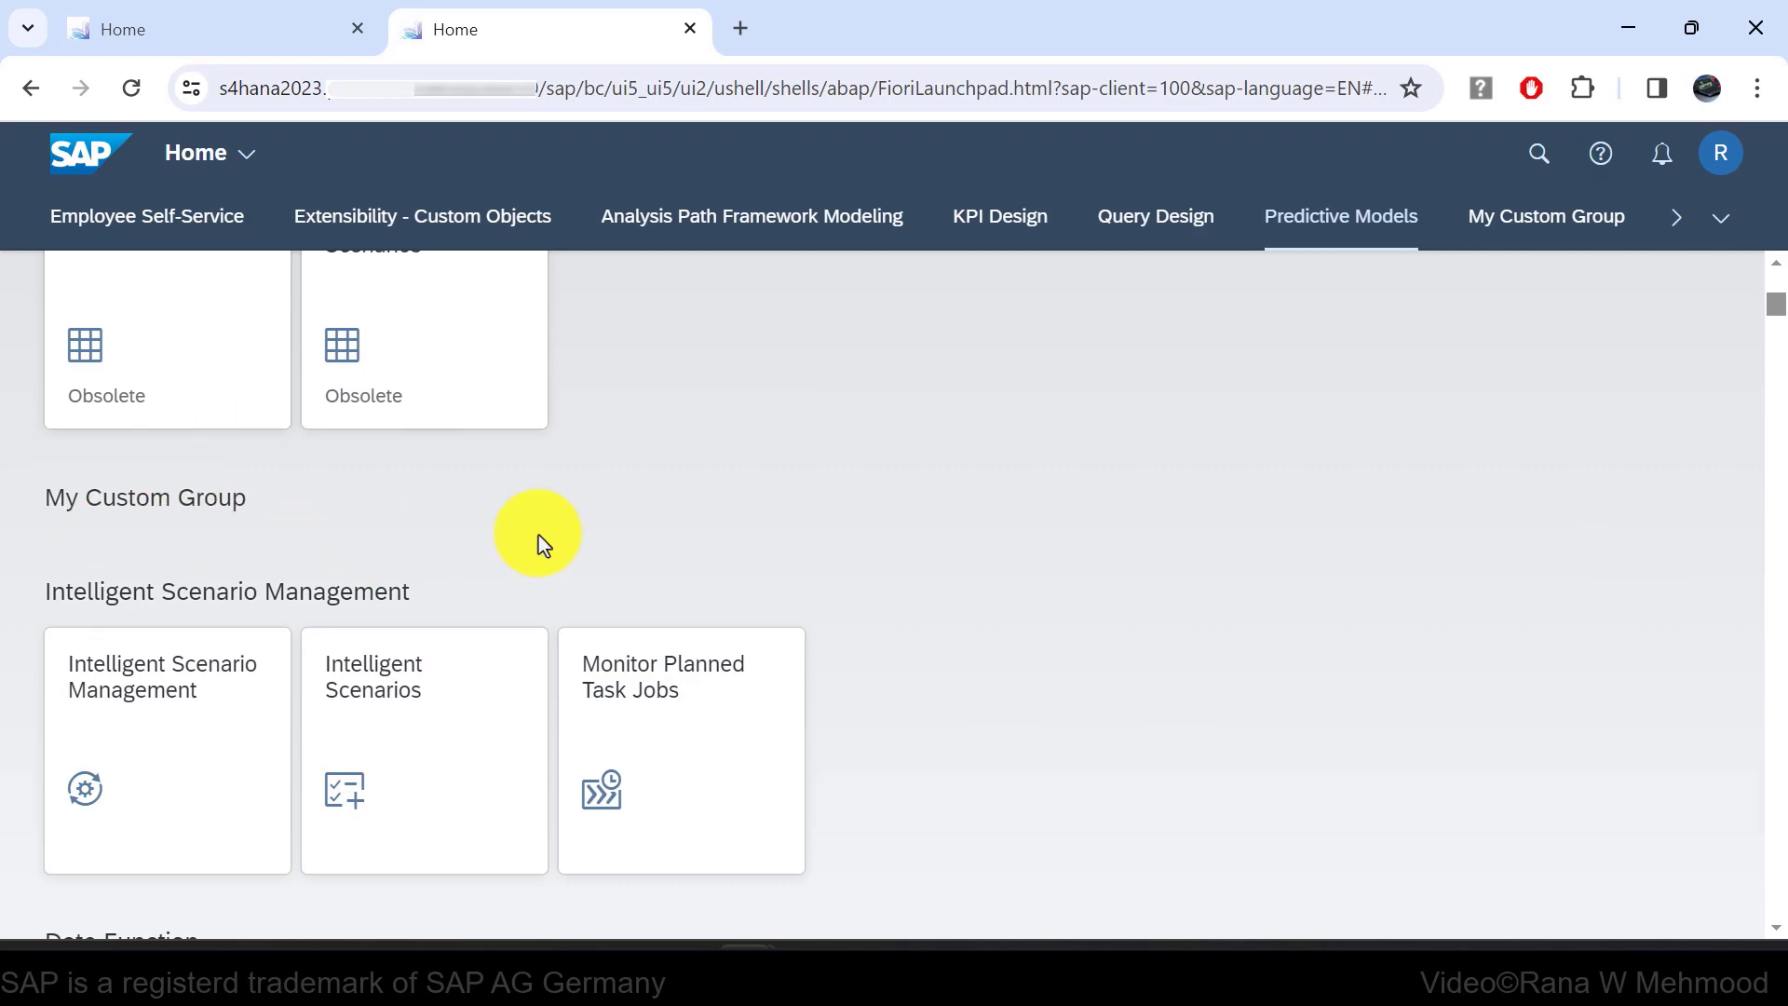
left_click(1721, 154)
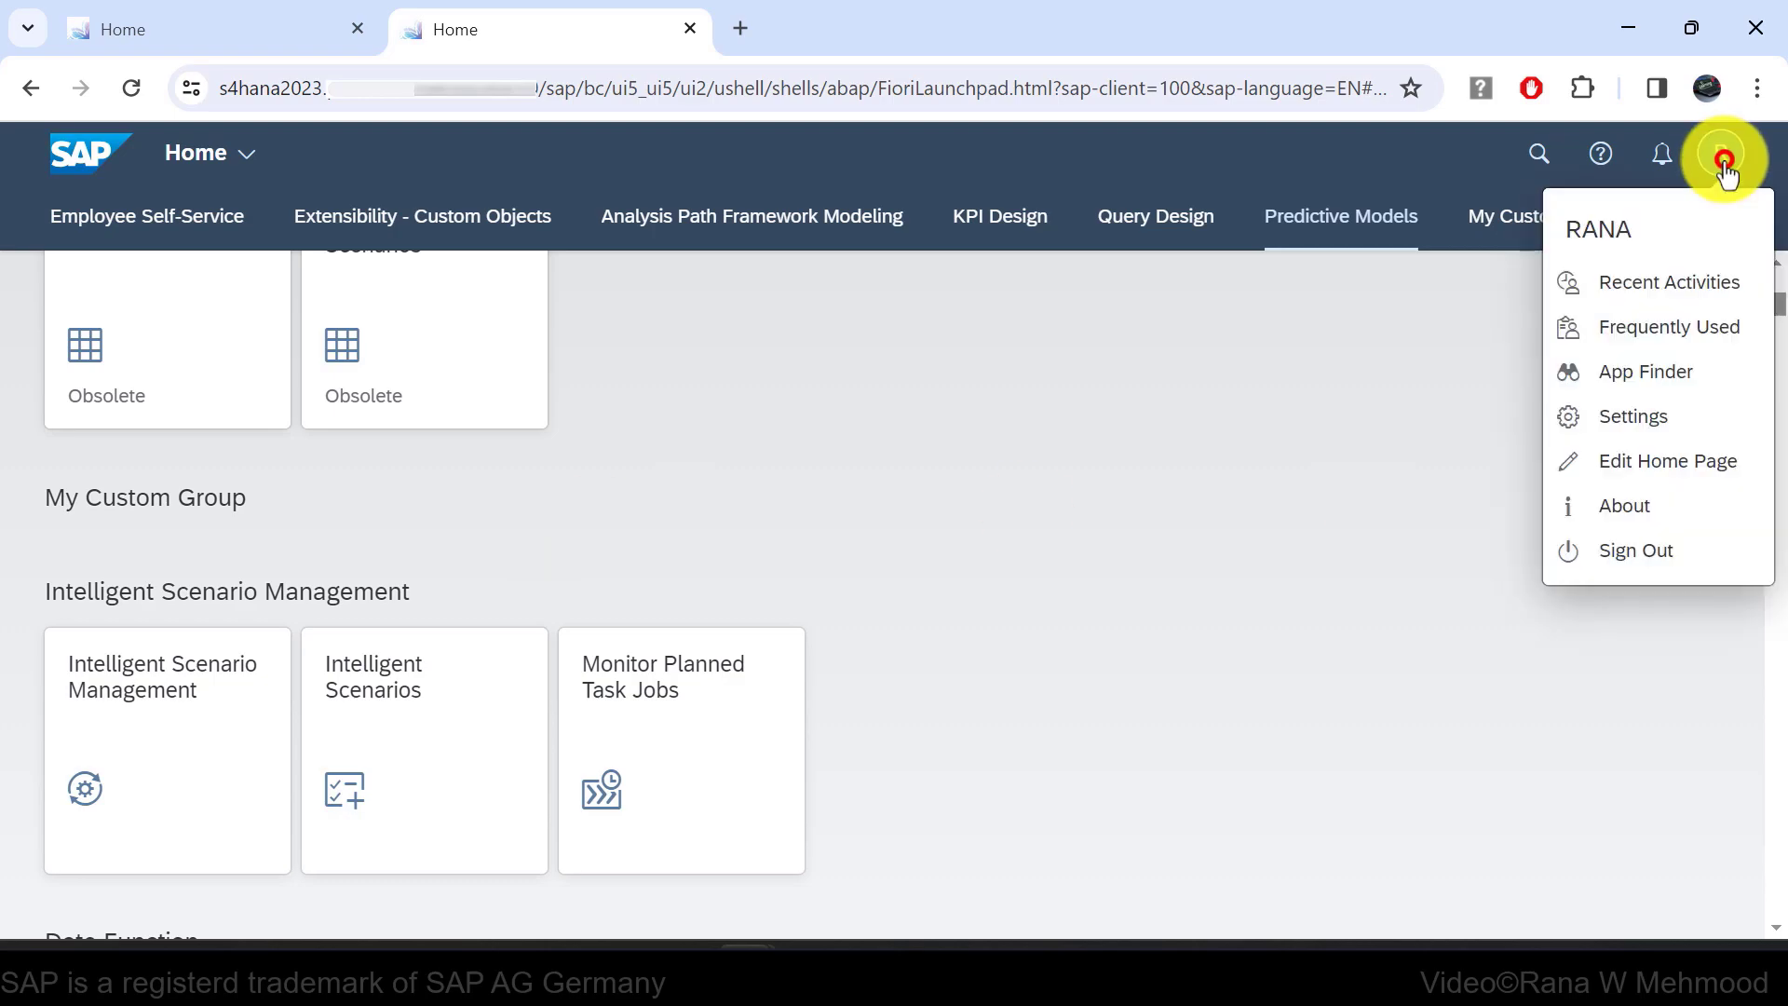
left_click(1673, 465)
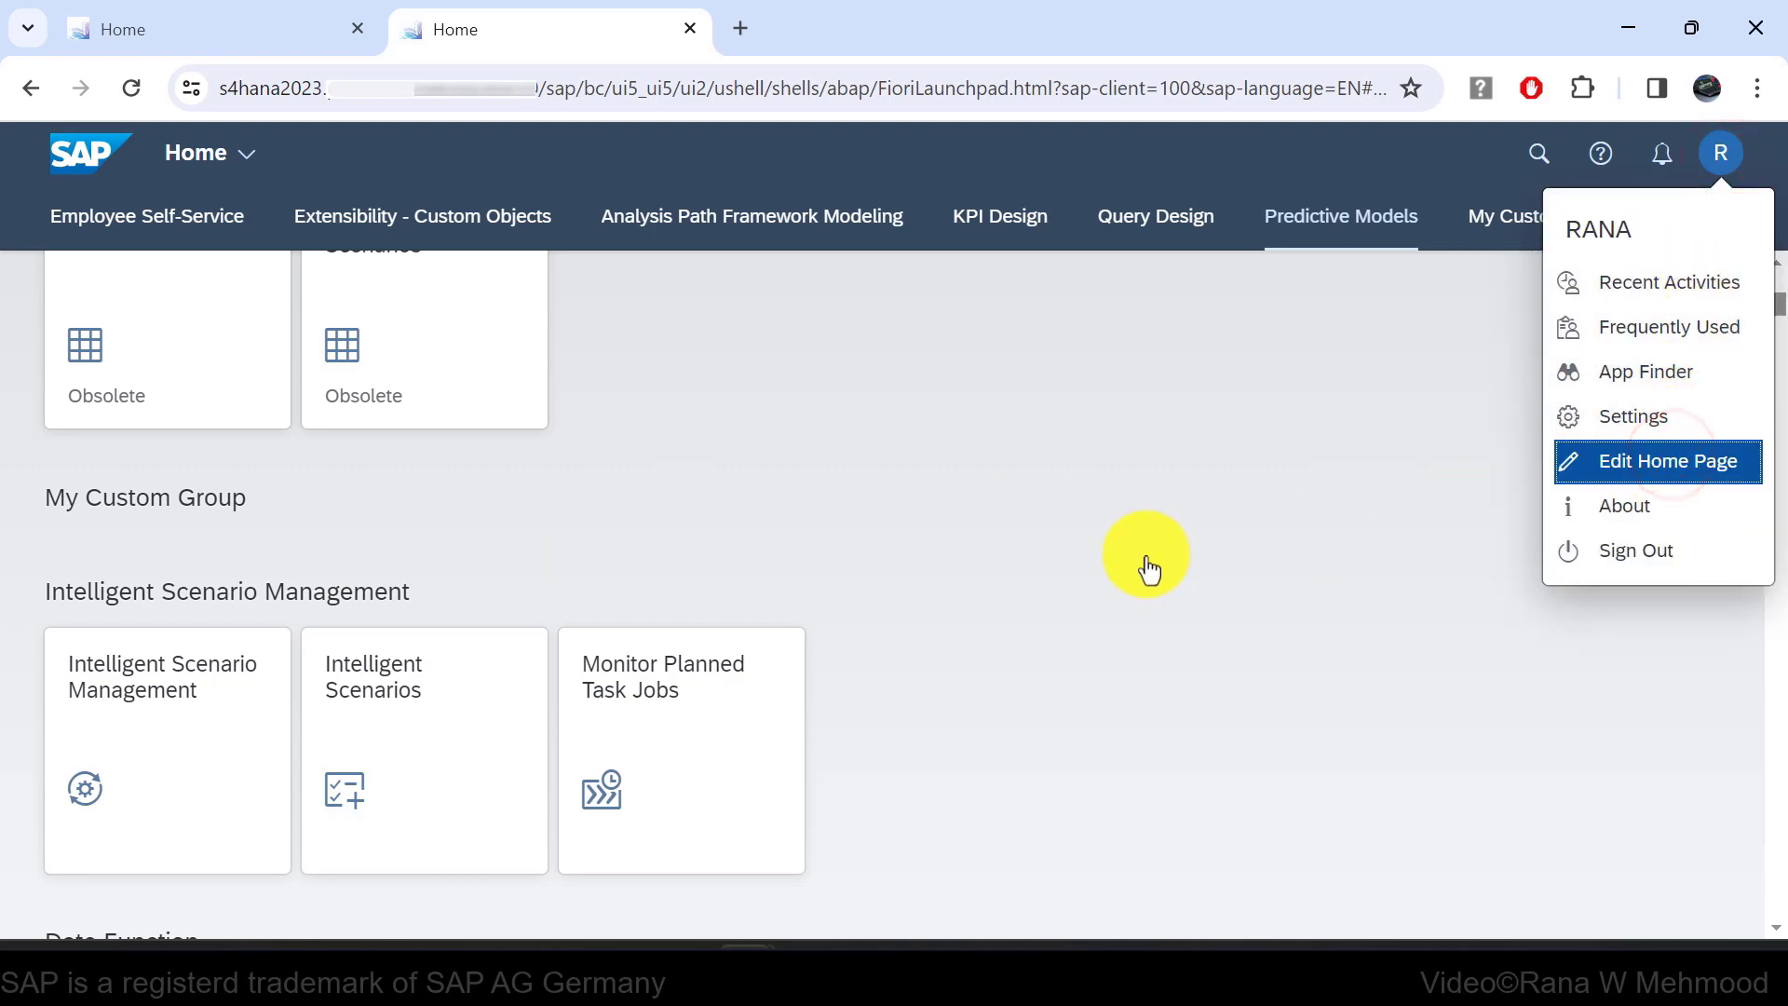
scroll(1165, 616, "down", 10)
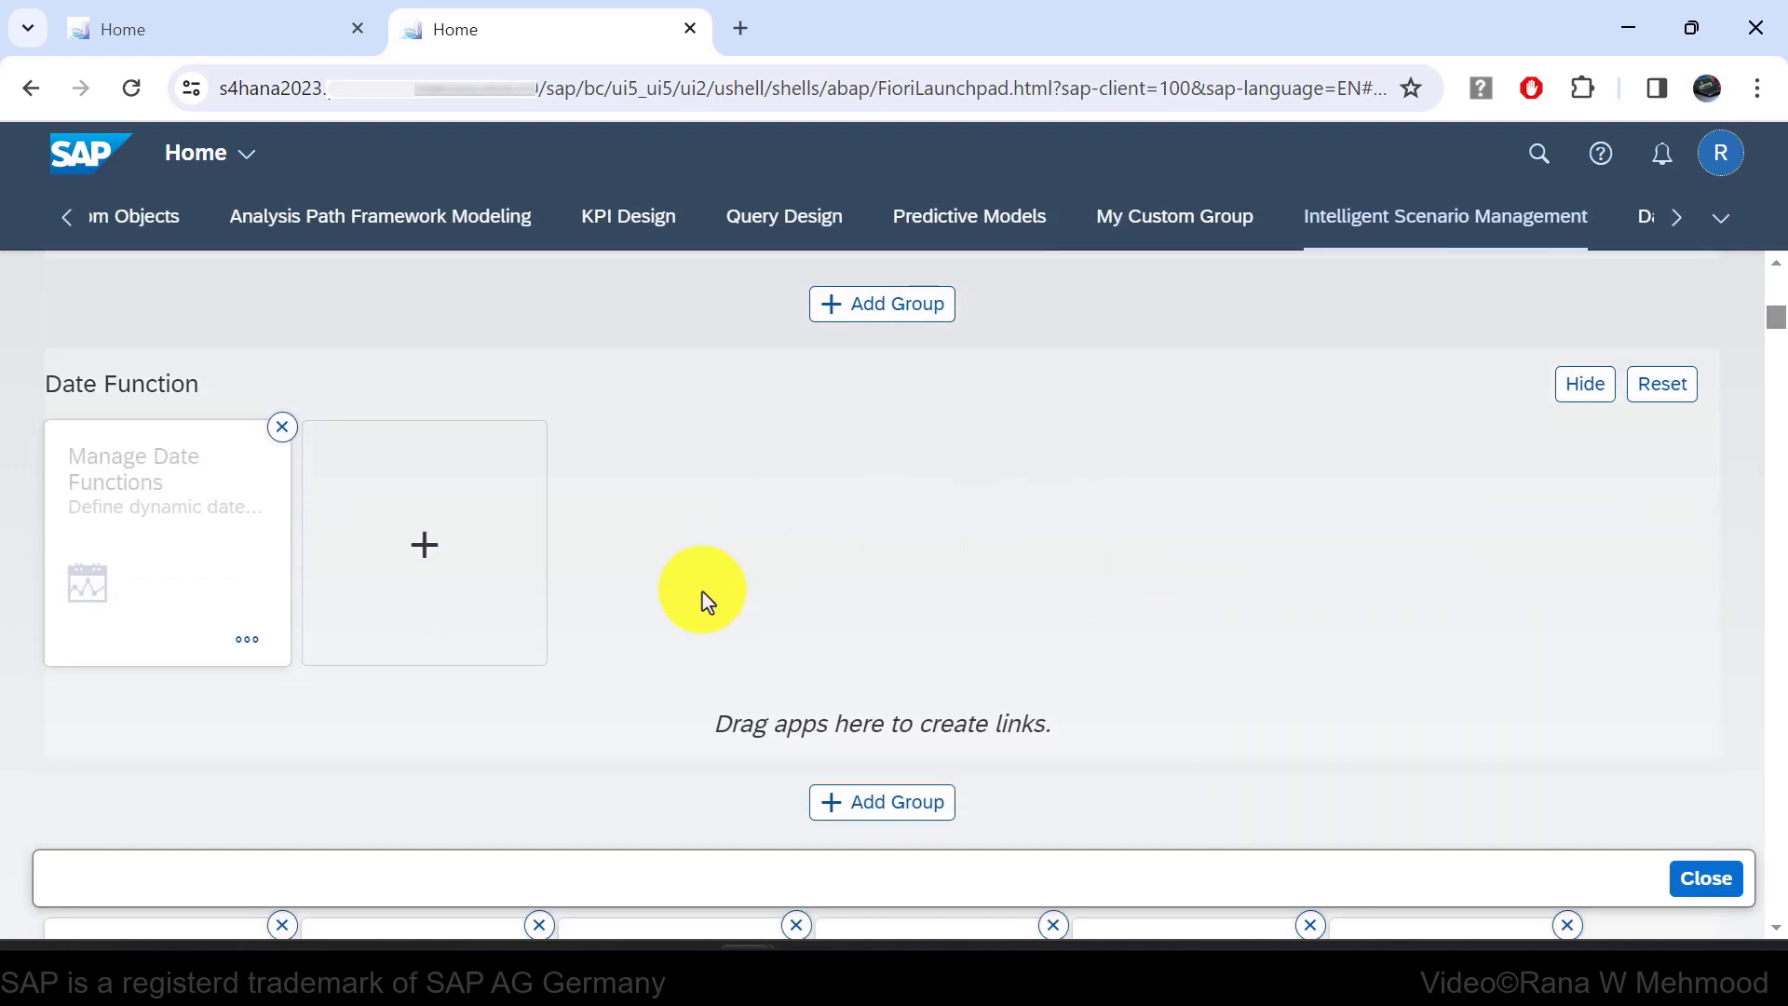
Move the Manage Date Functions tile to My Custom Group, found by searching the group list.
left_click(248, 643)
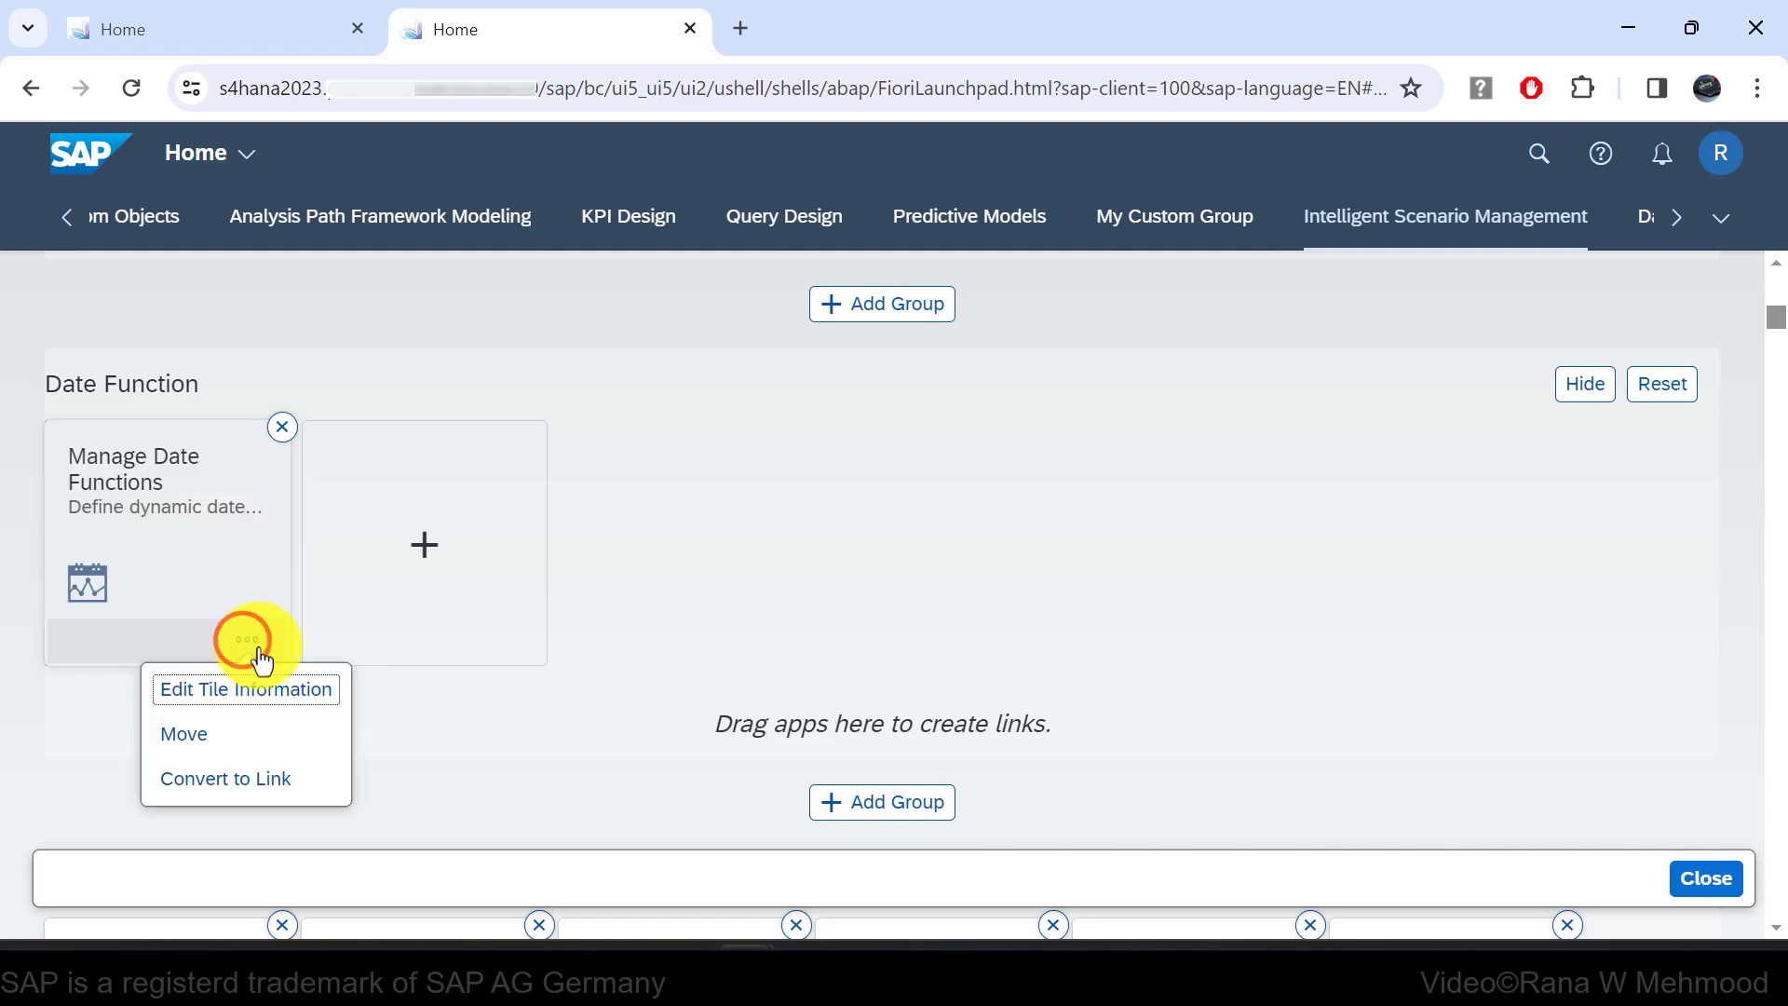
left_click(206, 735)
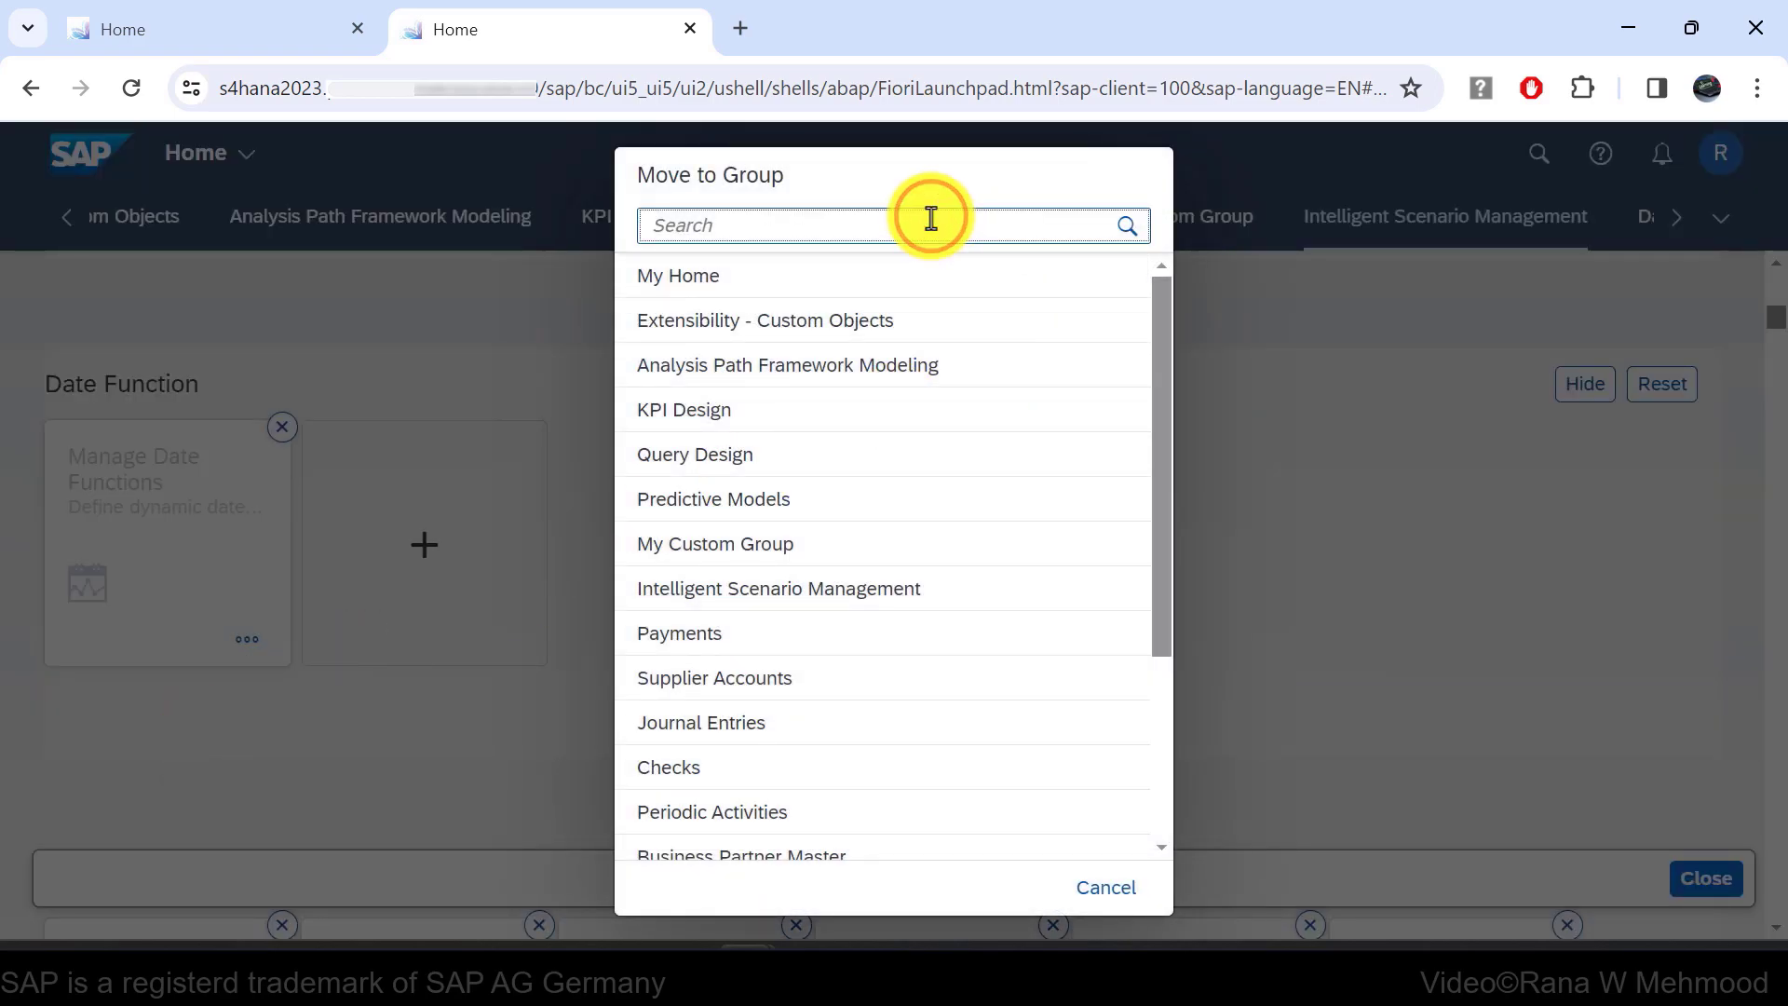
left_click(931, 219)
type("my custom")
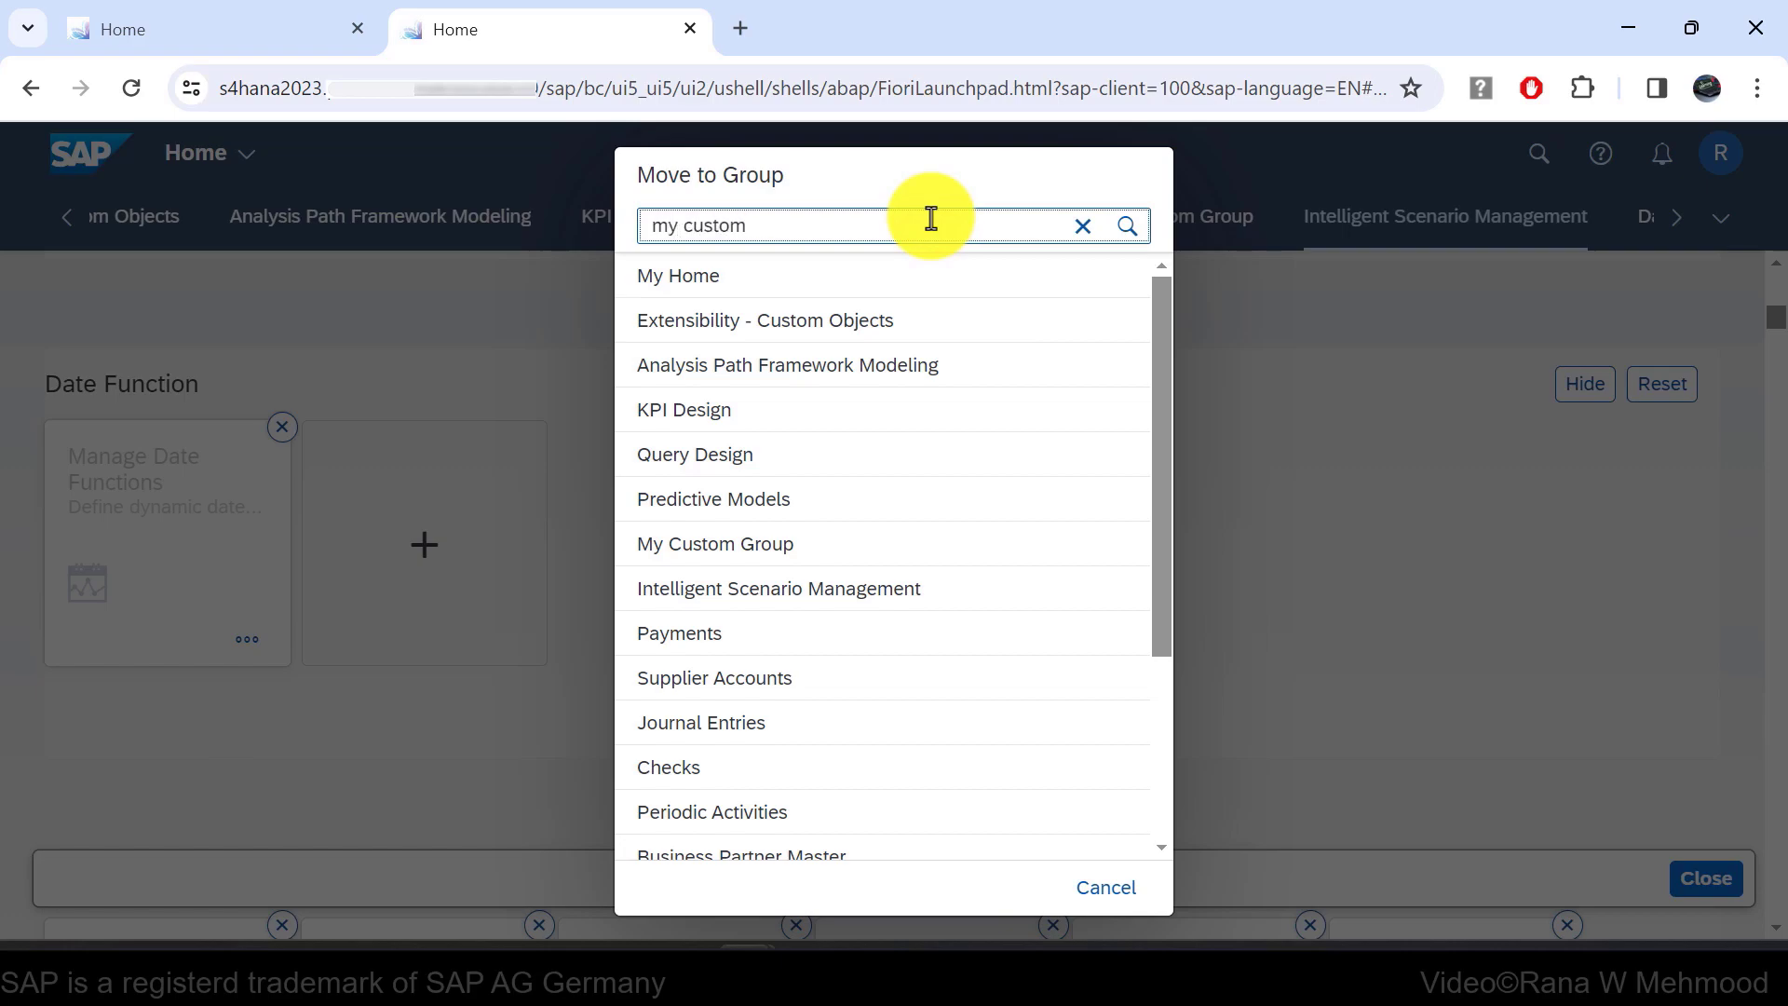
left_click(749, 556)
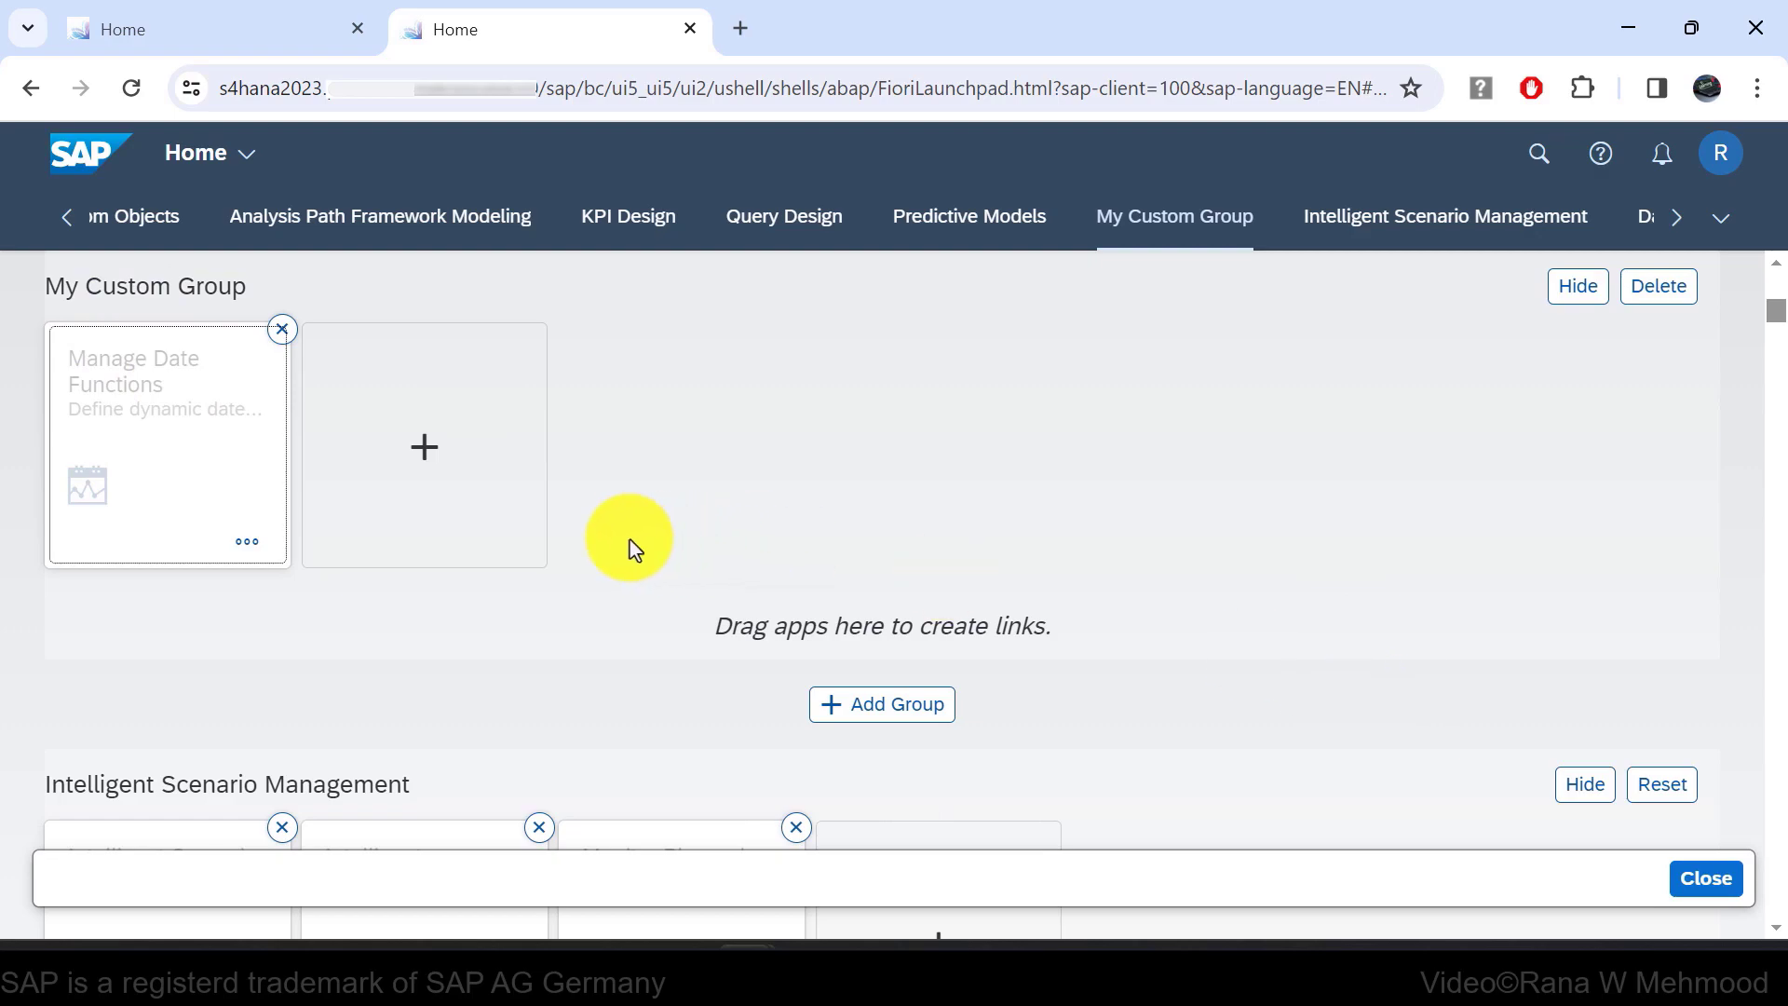
Convert the Manage Date Functions tile in My Custom Group into a link.
left_click(247, 543)
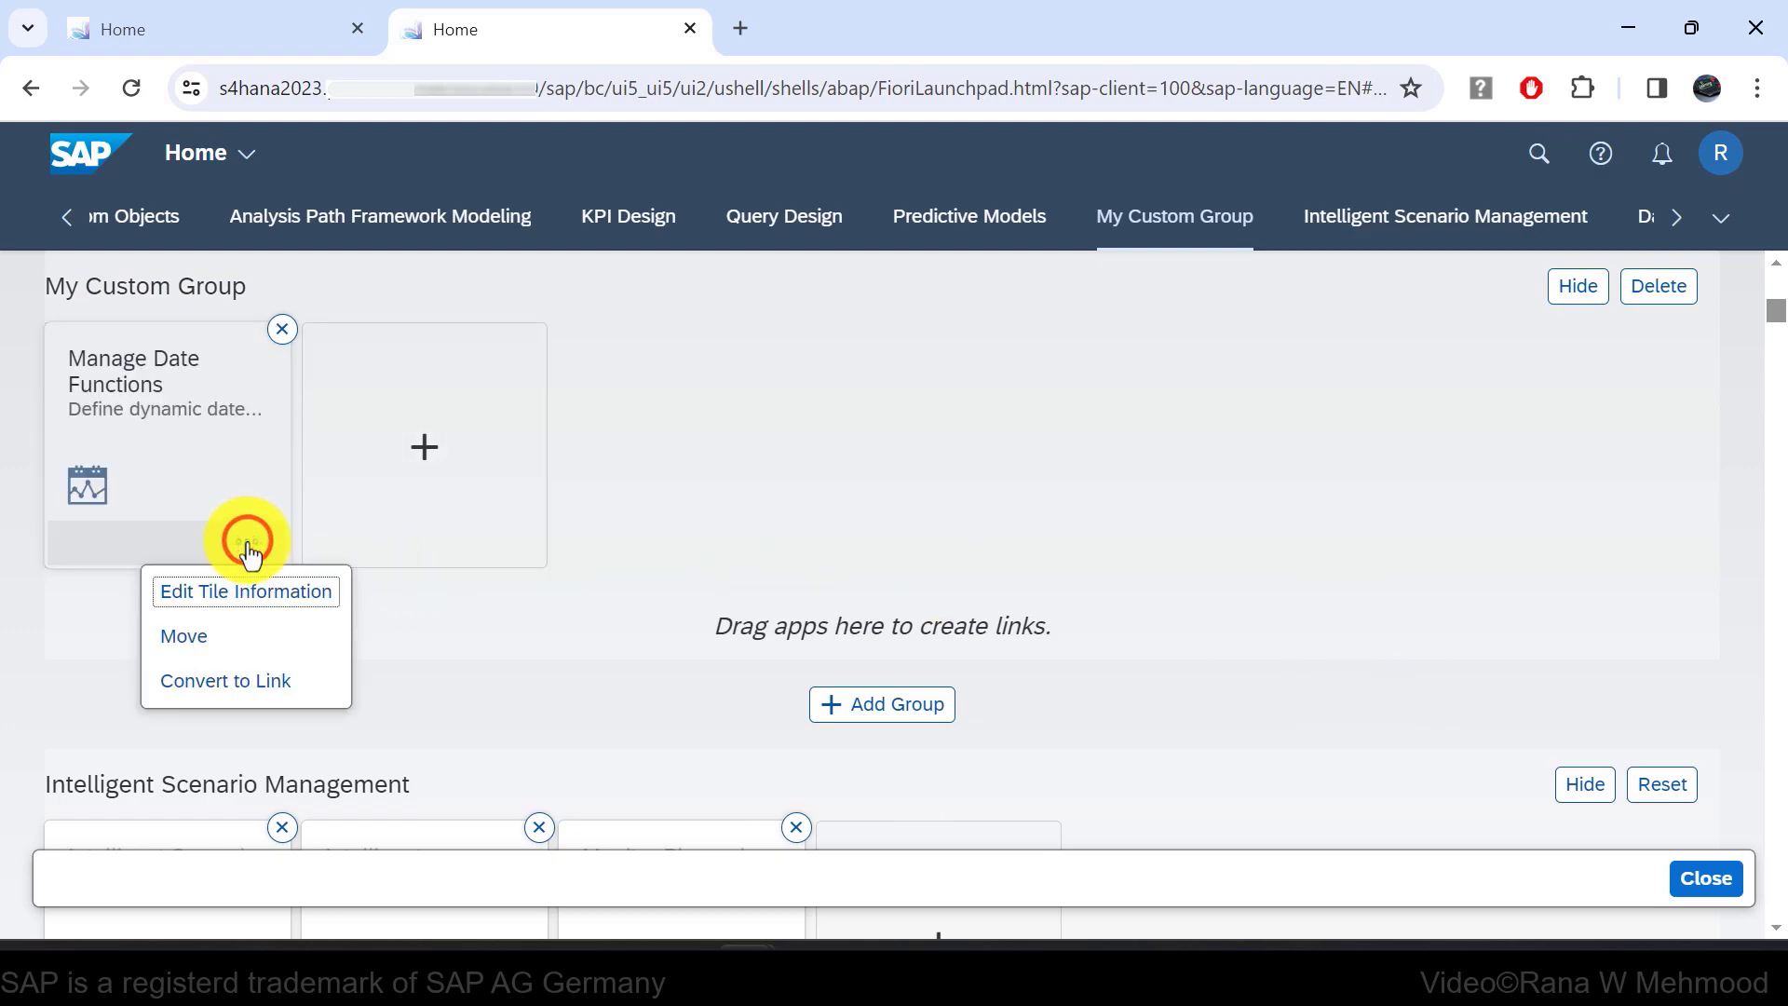
left_click(233, 689)
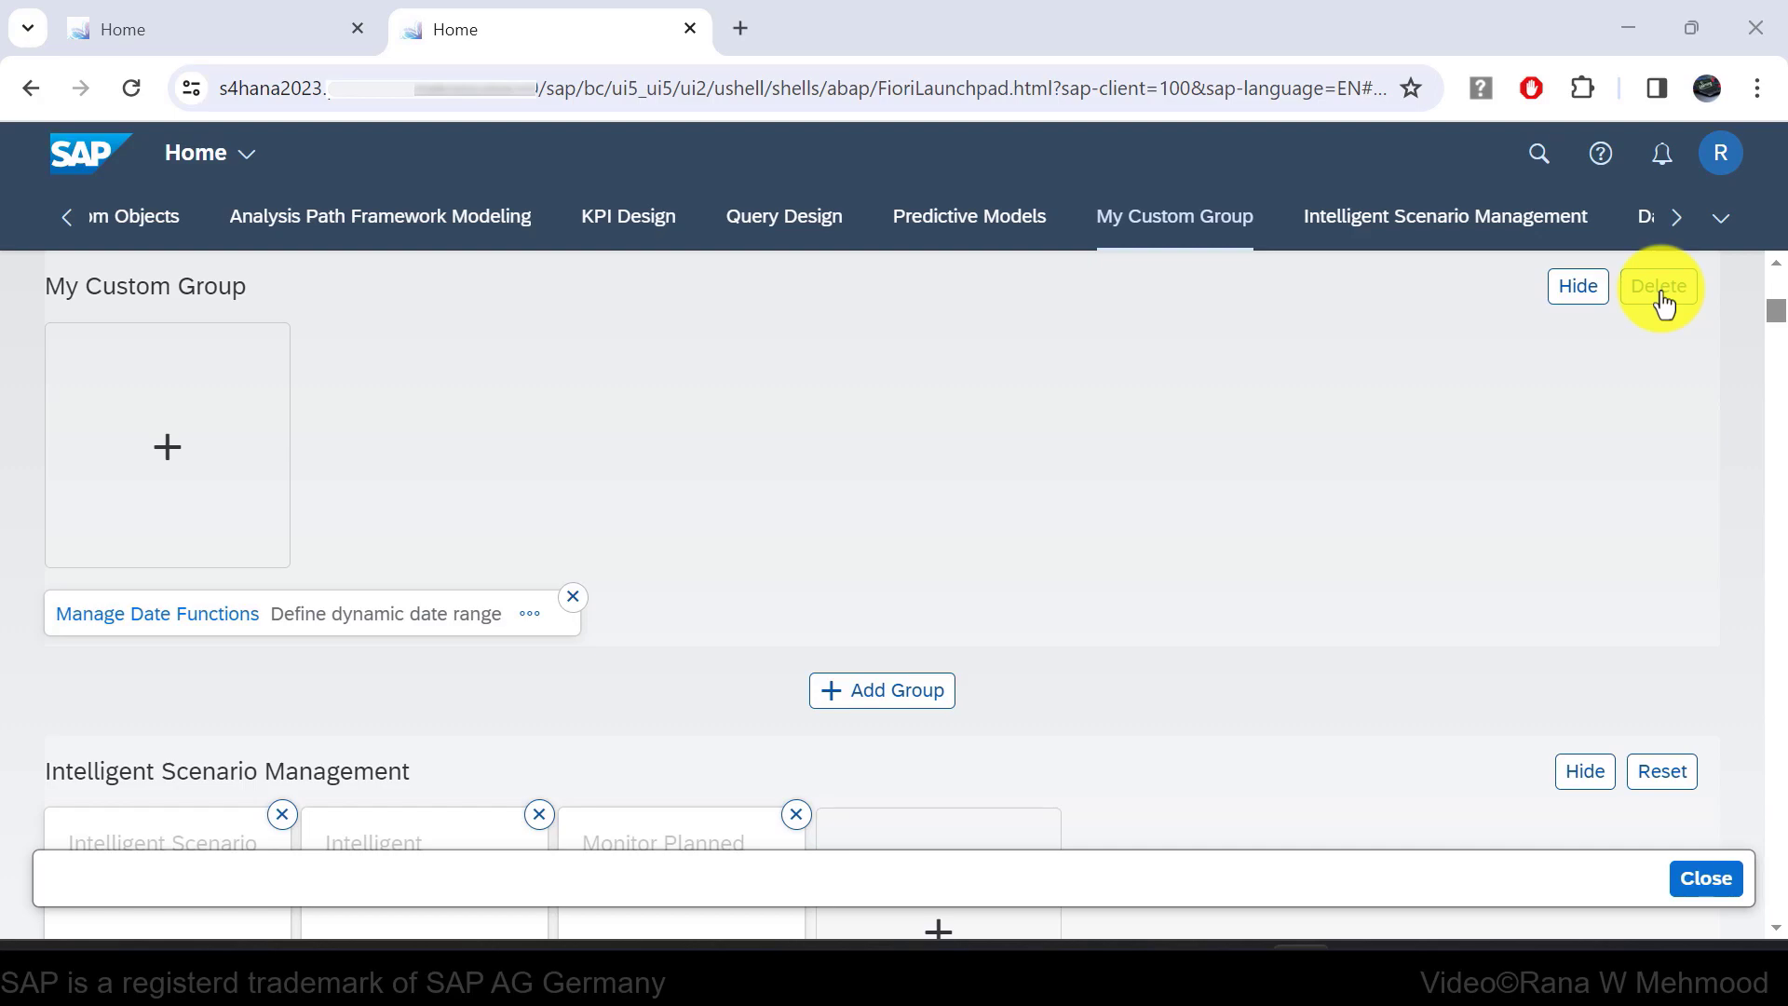
scroll(1132, 506, "down", 5)
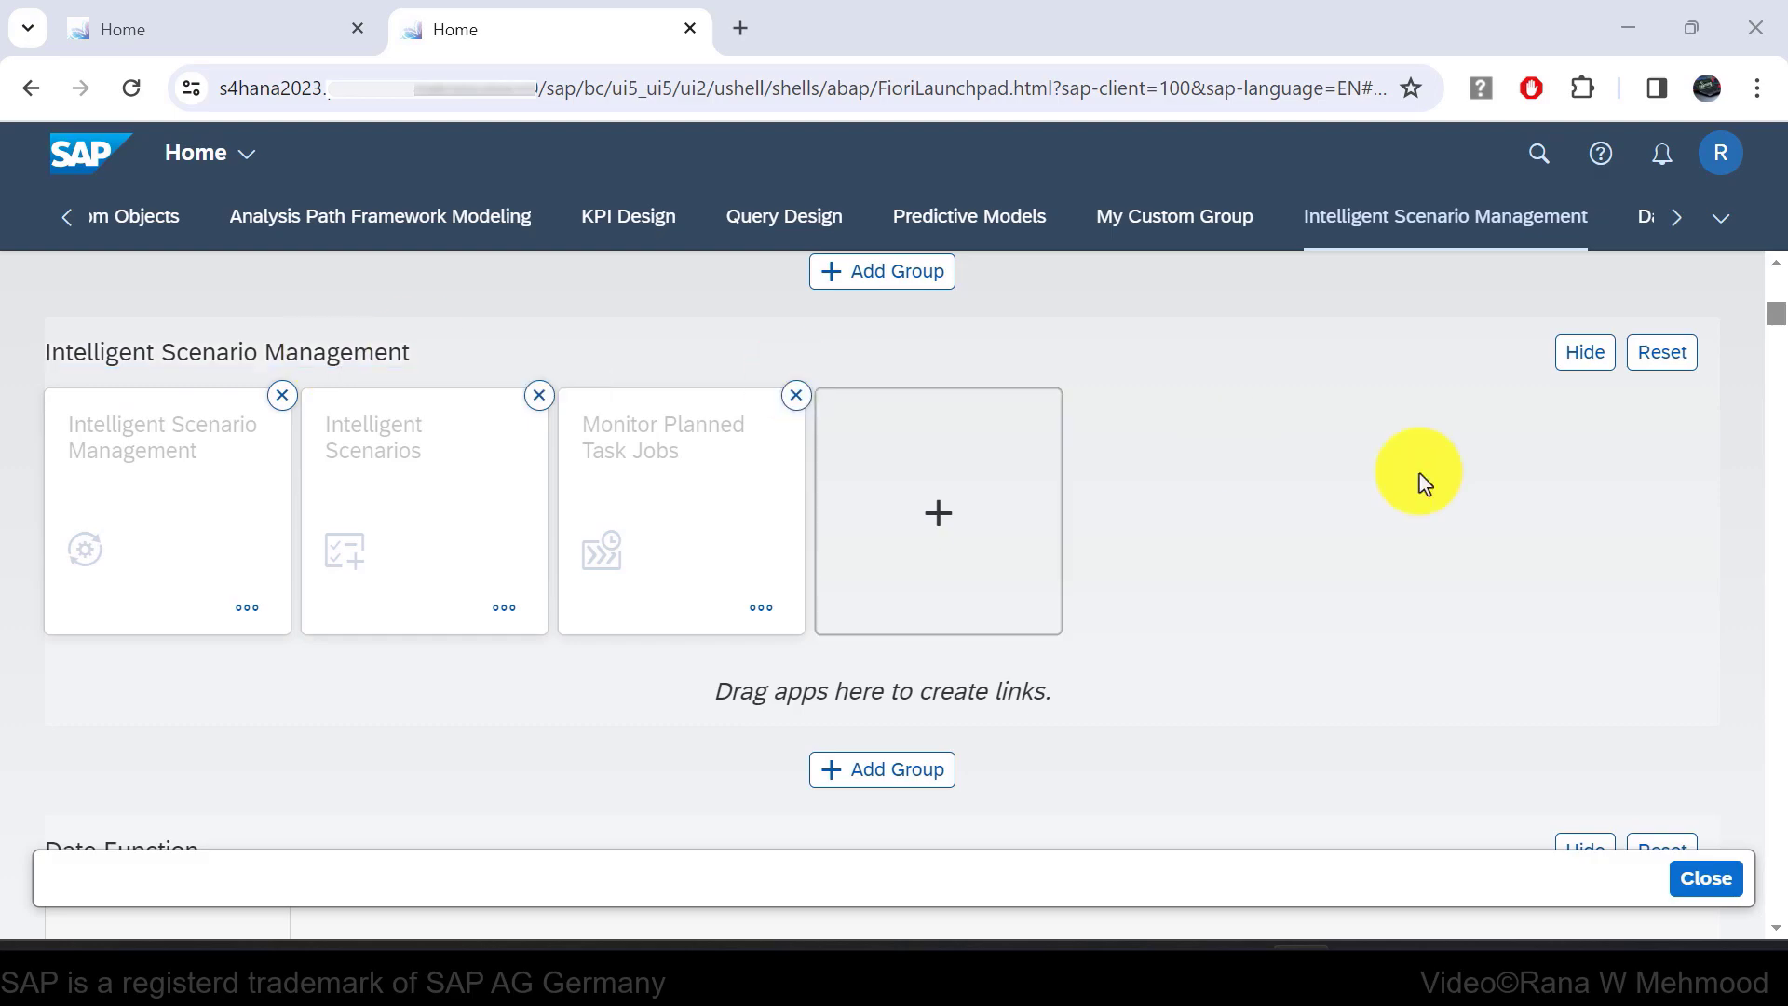
Open Edit Tile Information for the Intelligent Scenario Management tile.
scroll(1453, 489, "down", 3)
scroll(1476, 503, "up", 6)
scroll(1483, 521, "up", 3)
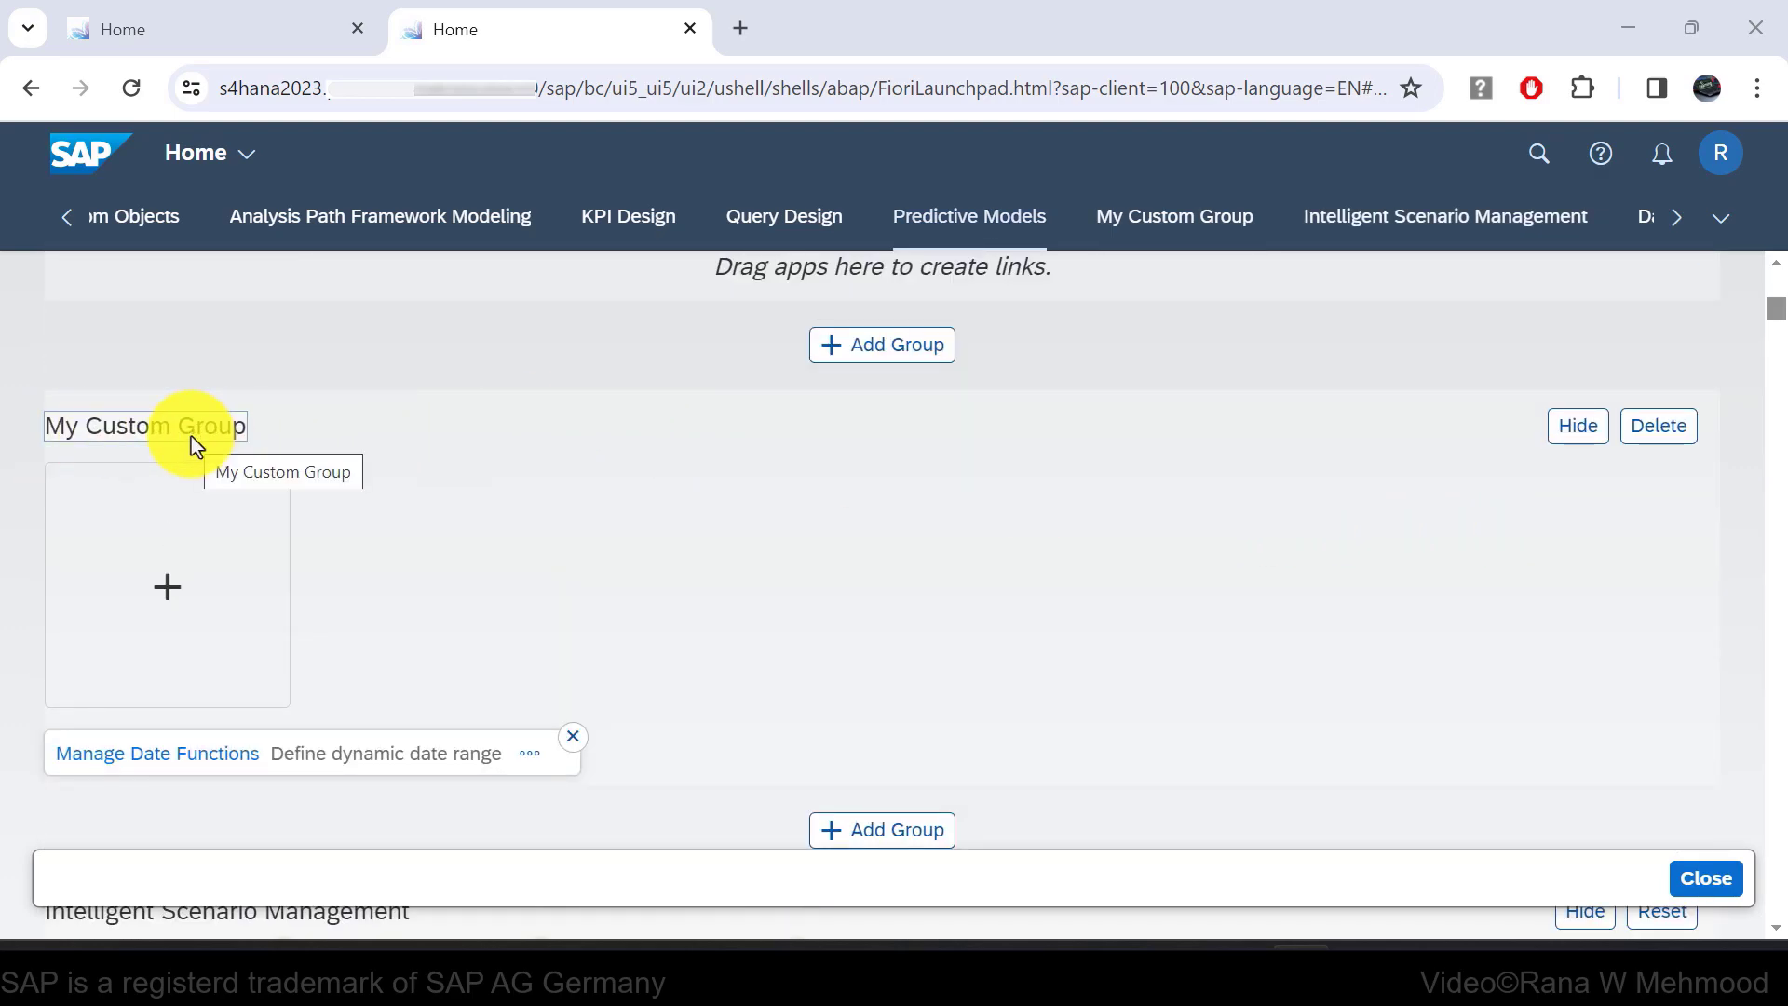
scroll(191, 435, "down", 1)
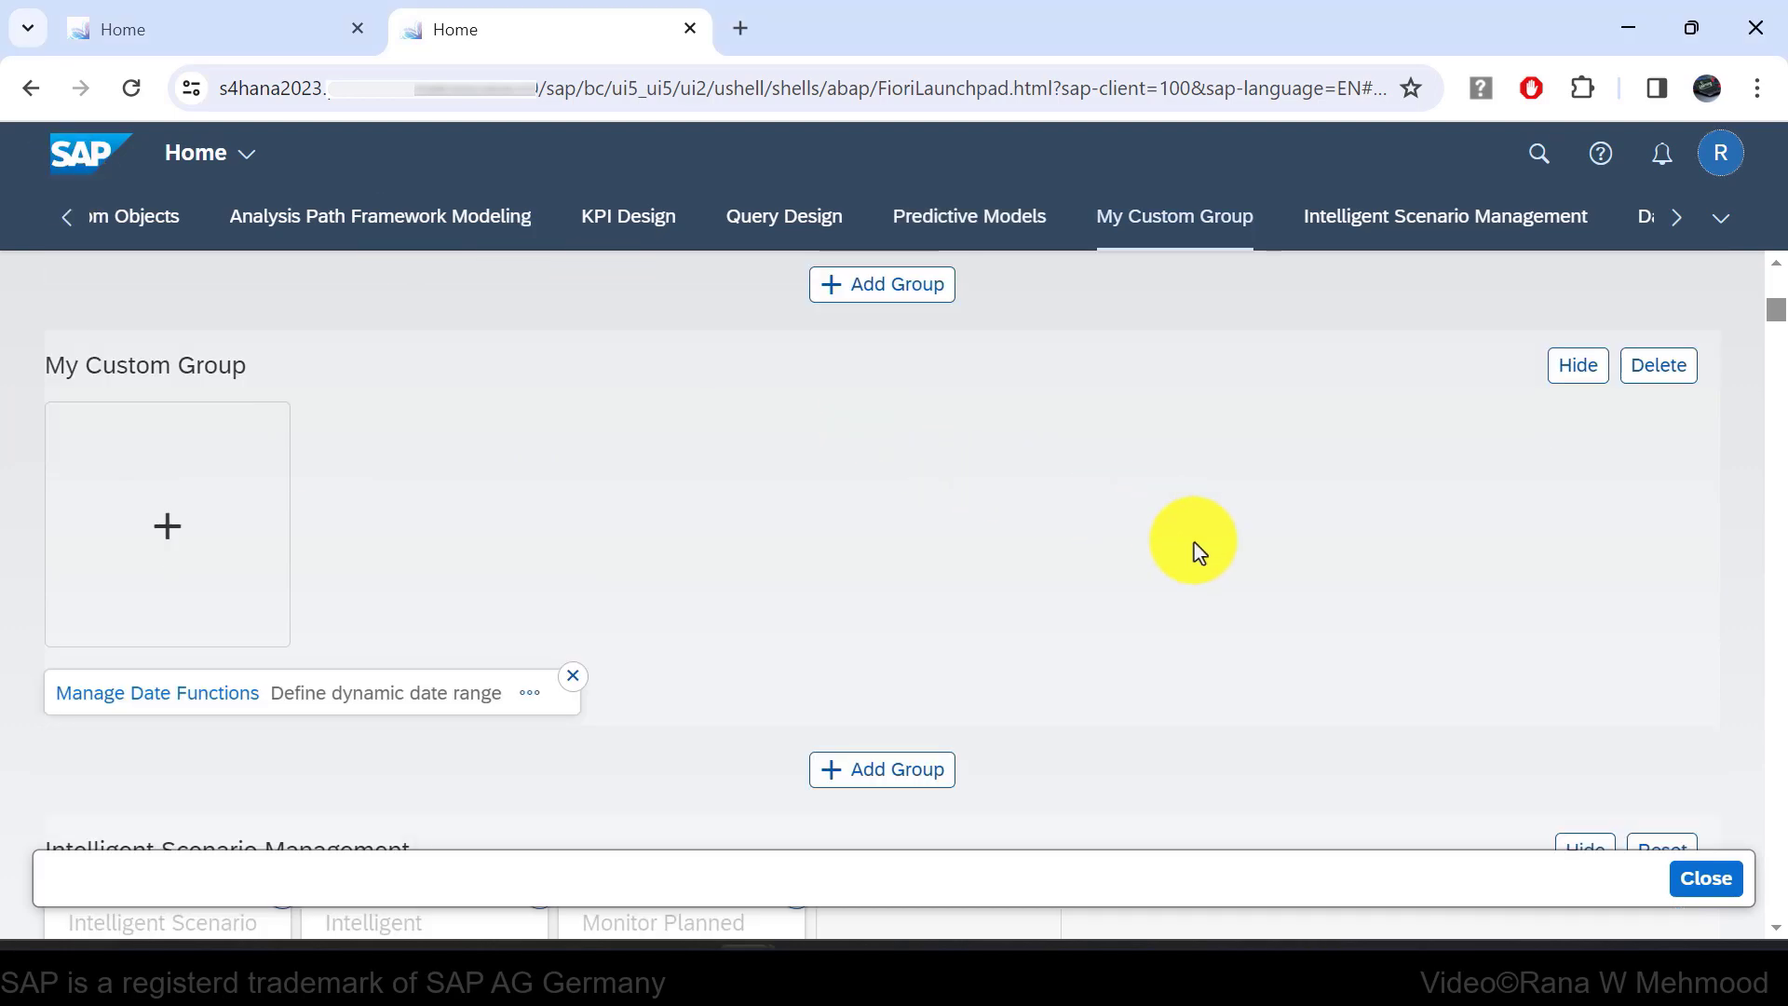
scroll(1086, 572, "down", 2)
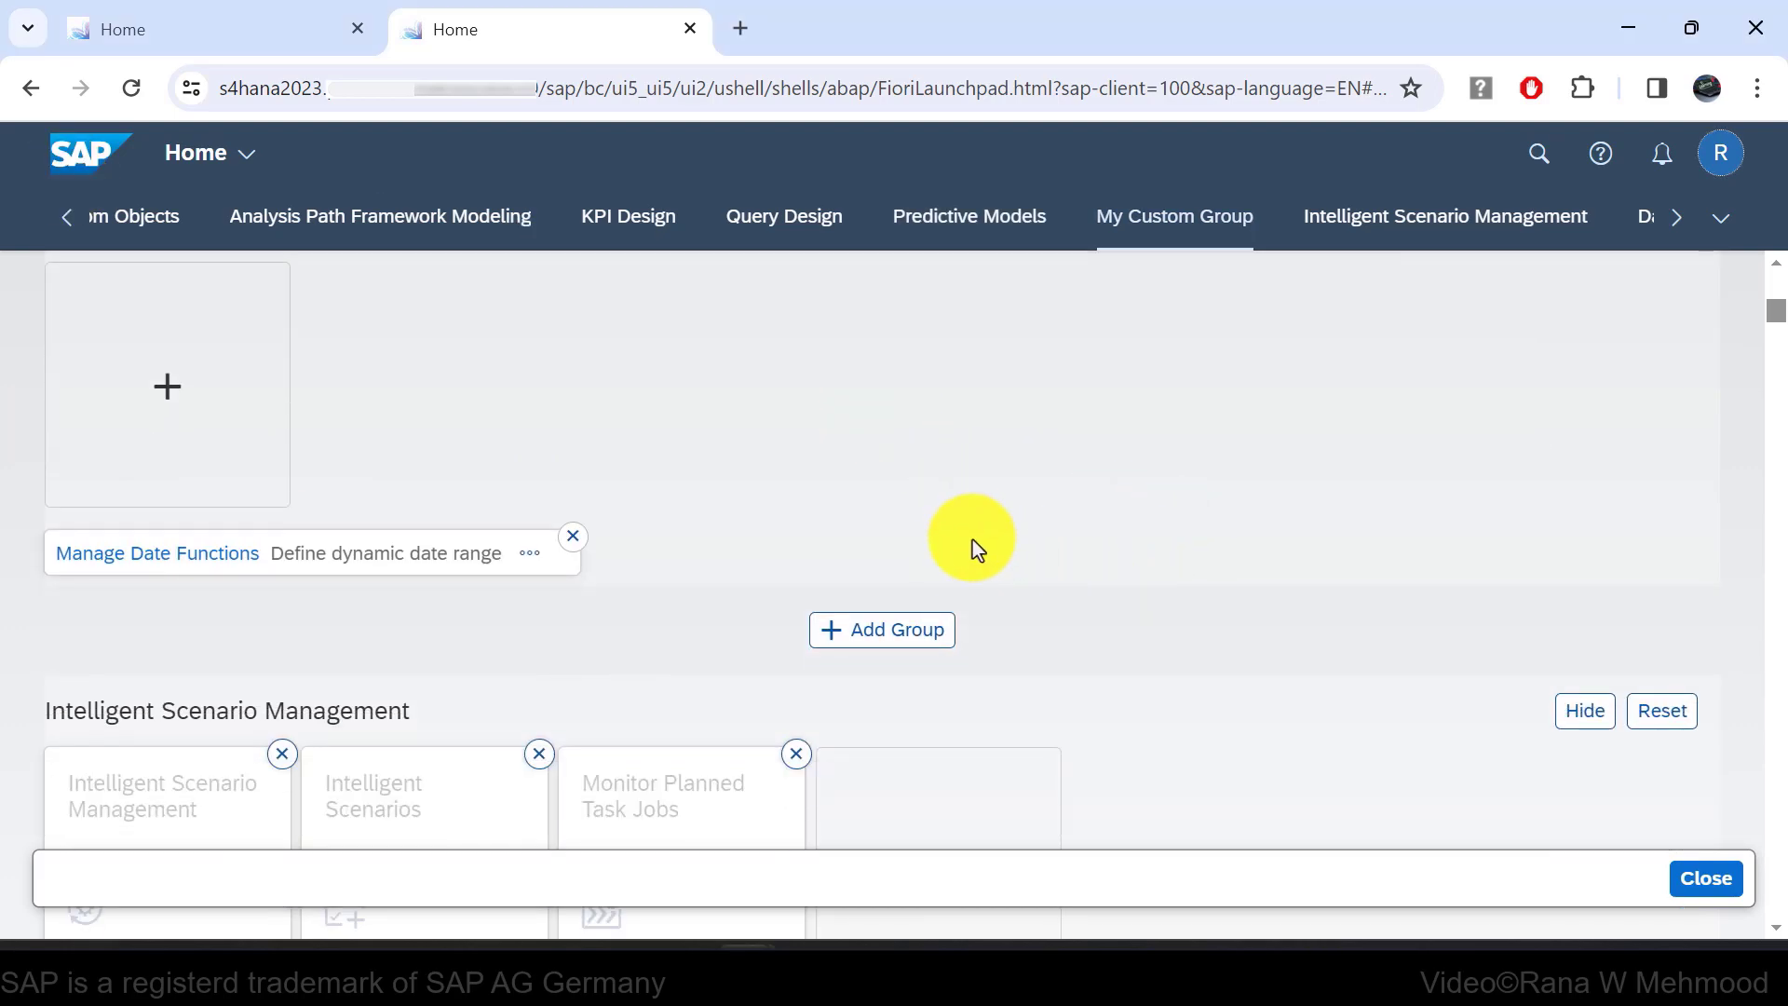
scroll(972, 539, "down", 4)
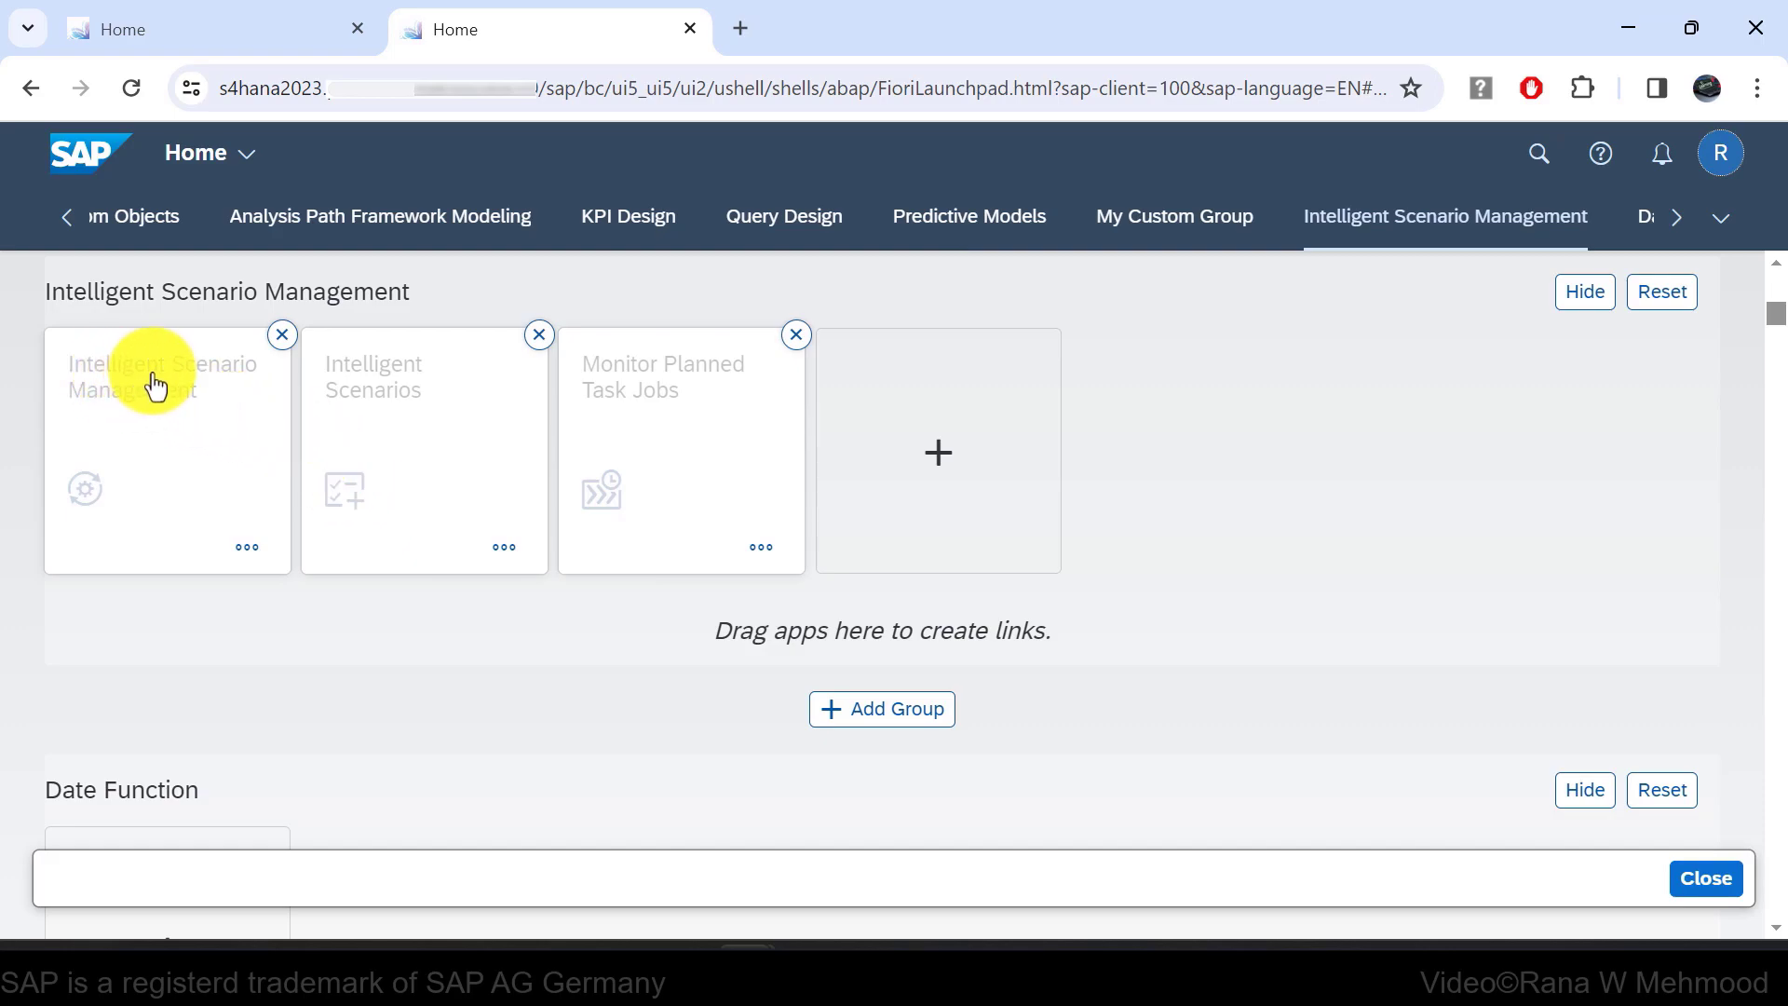
left_click(247, 550)
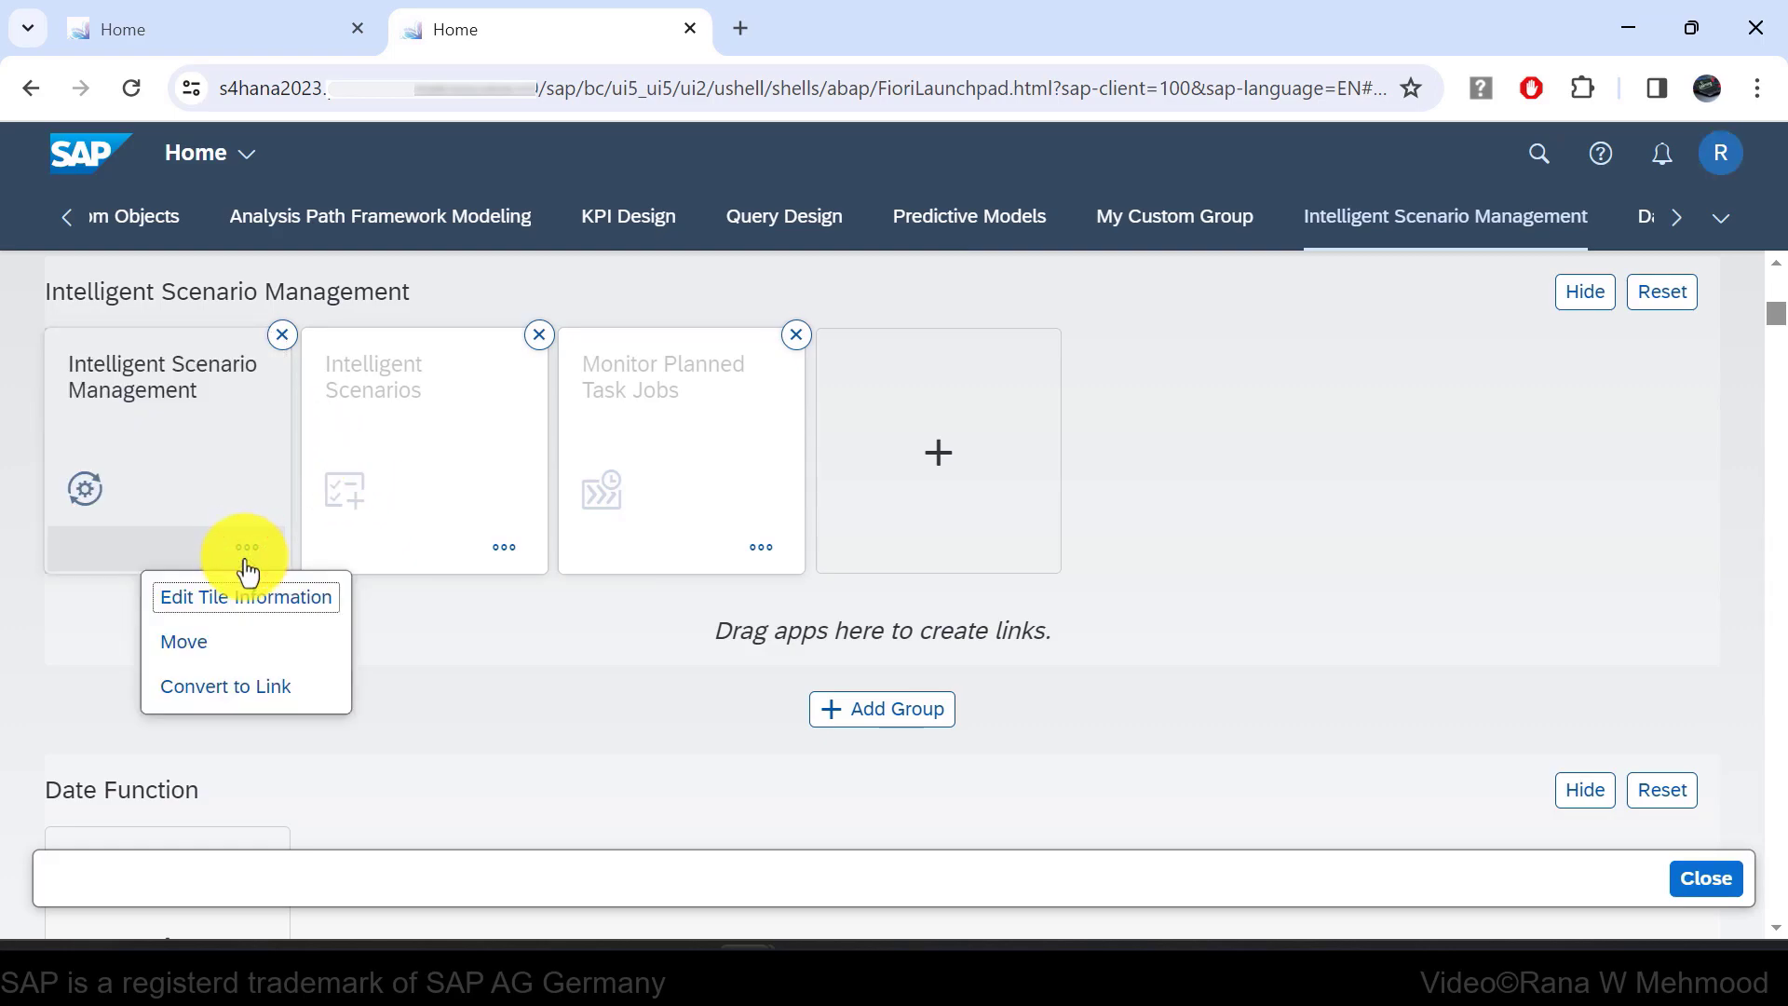
left_click(216, 607)
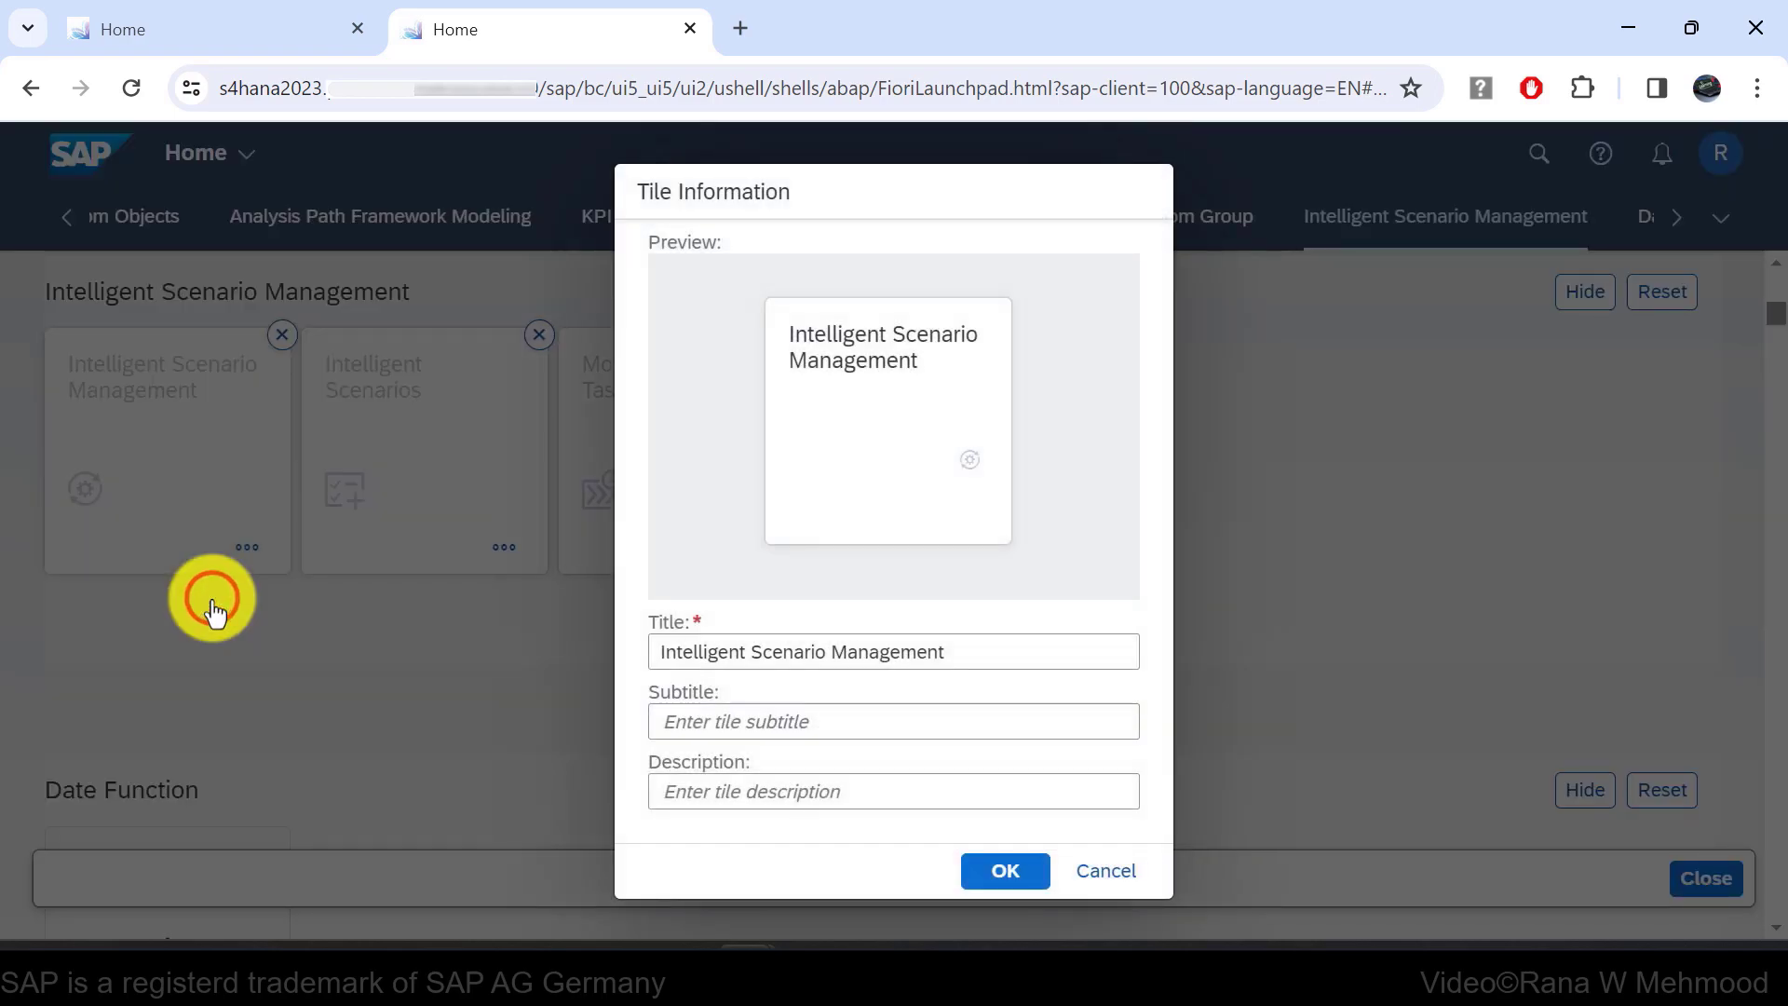
Inspect the tile's Title, Subtitle and Description fields, then cancel without changes.
left_click_drag(990, 652, 656, 657)
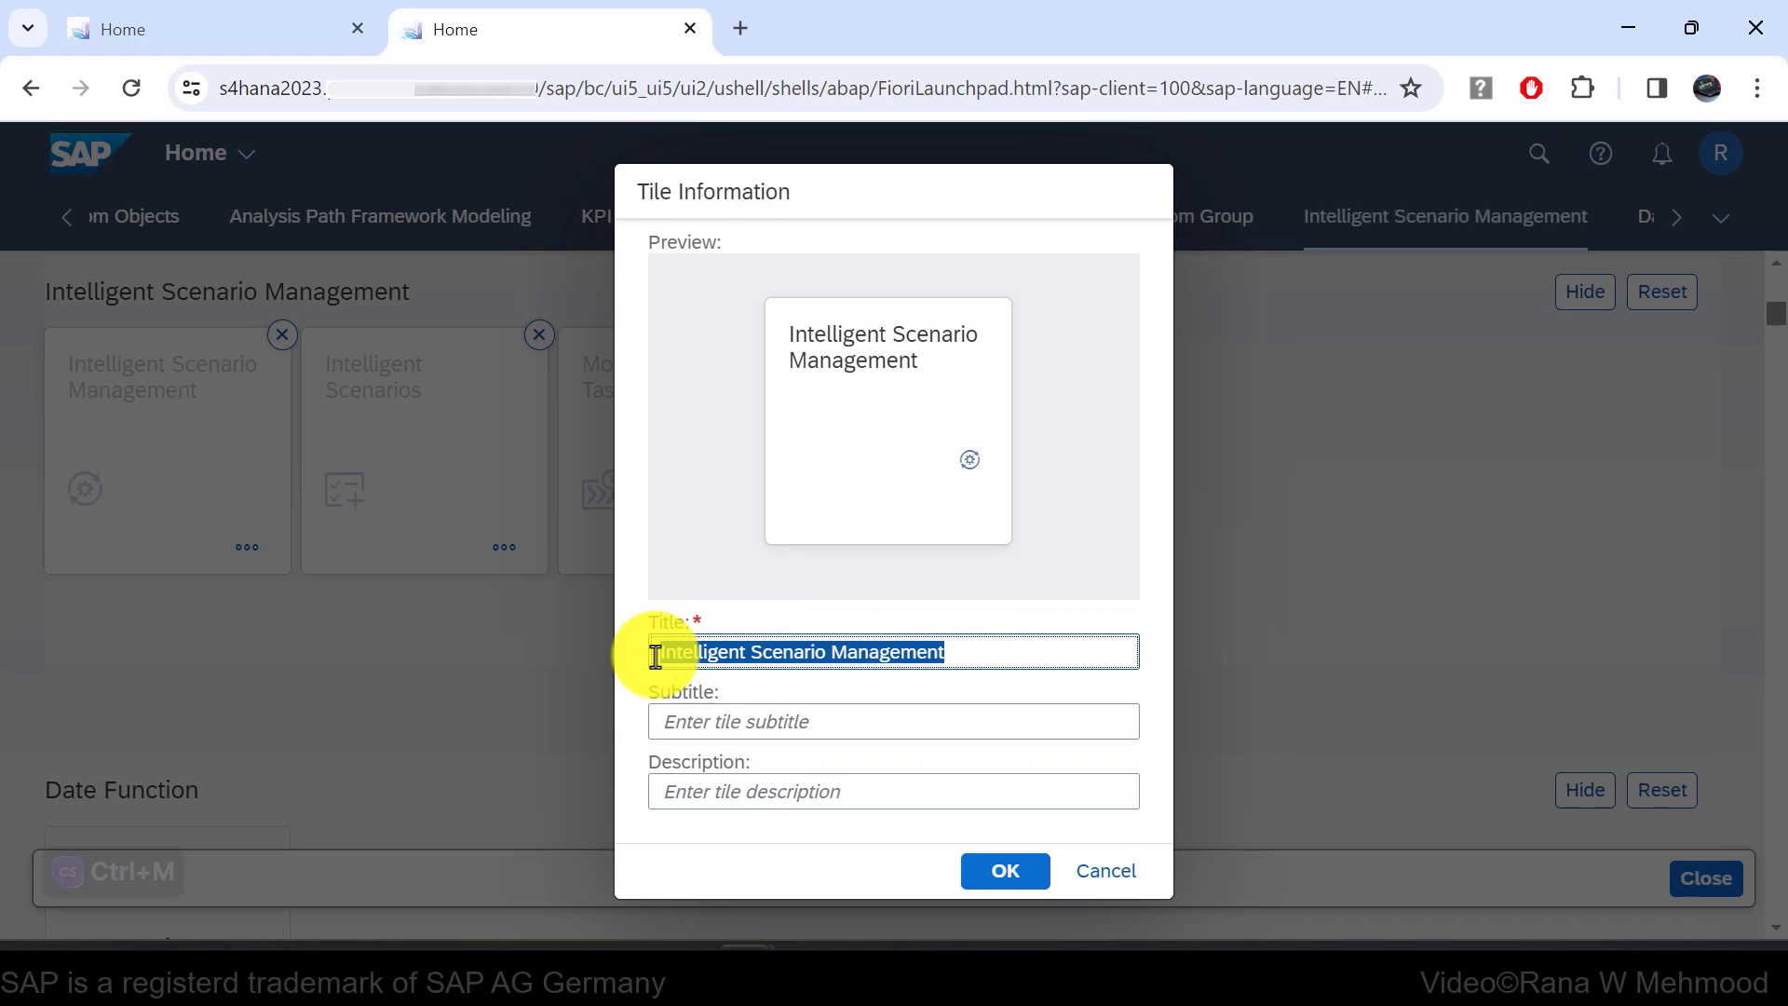
left_click(745, 722)
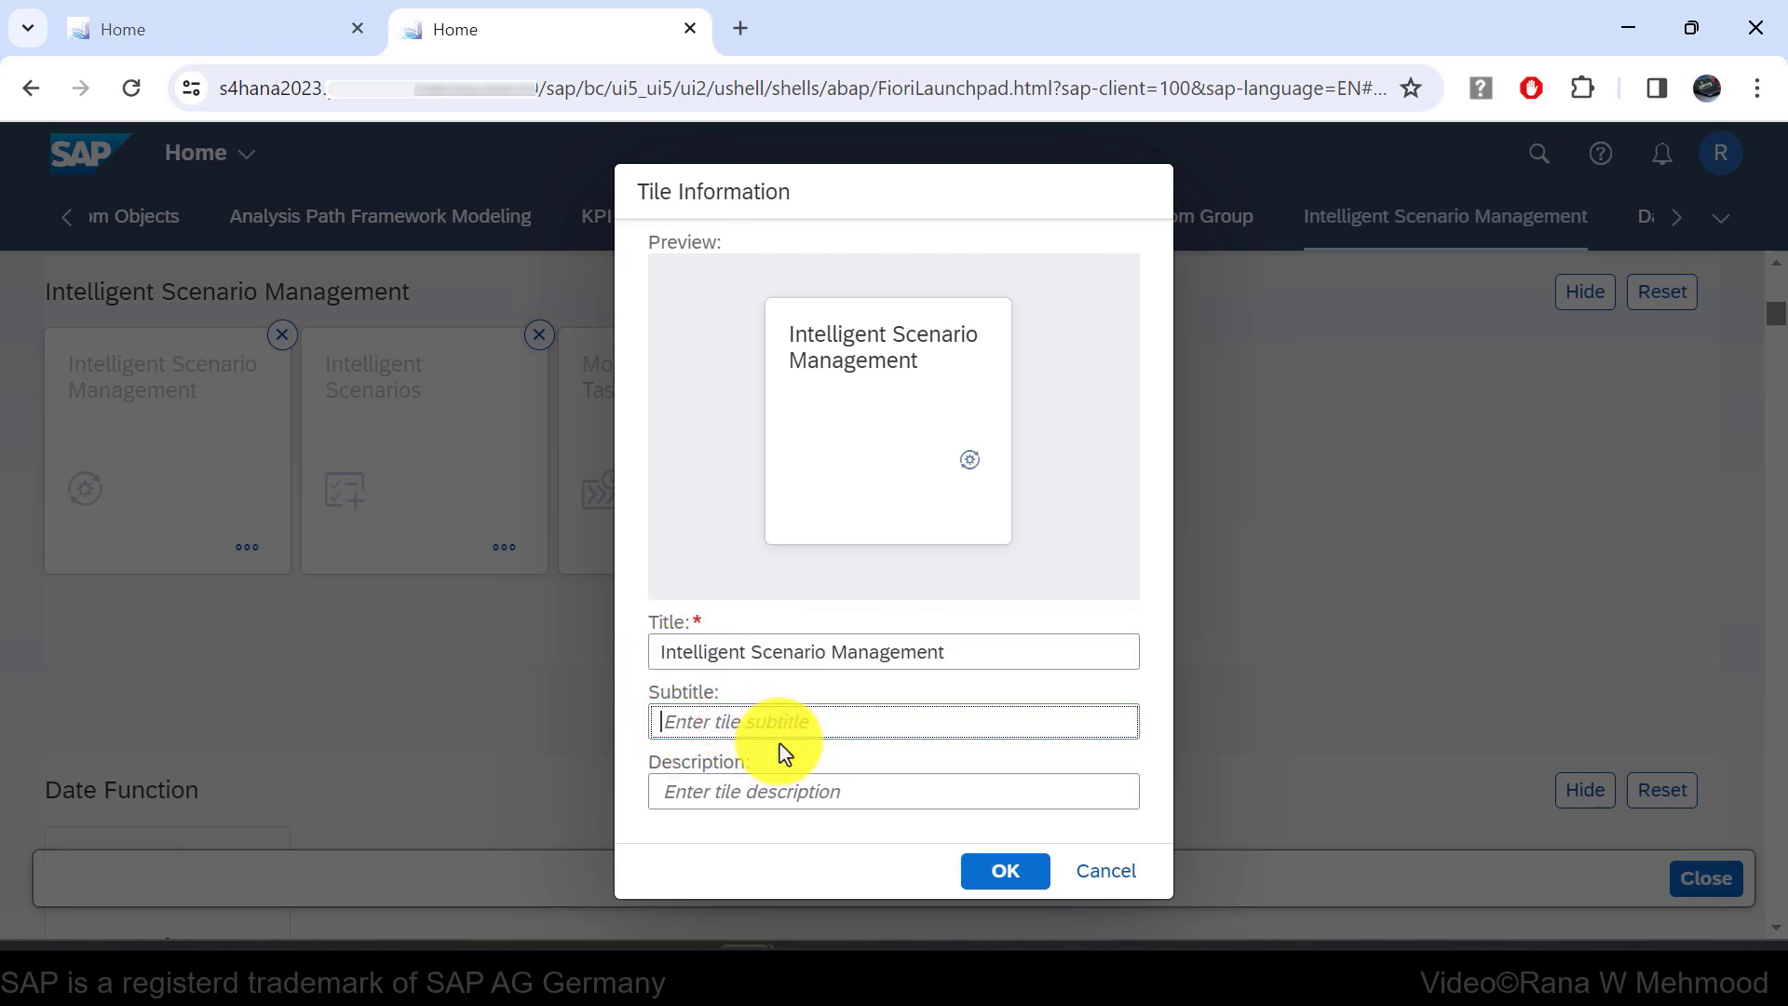
left_click(760, 787)
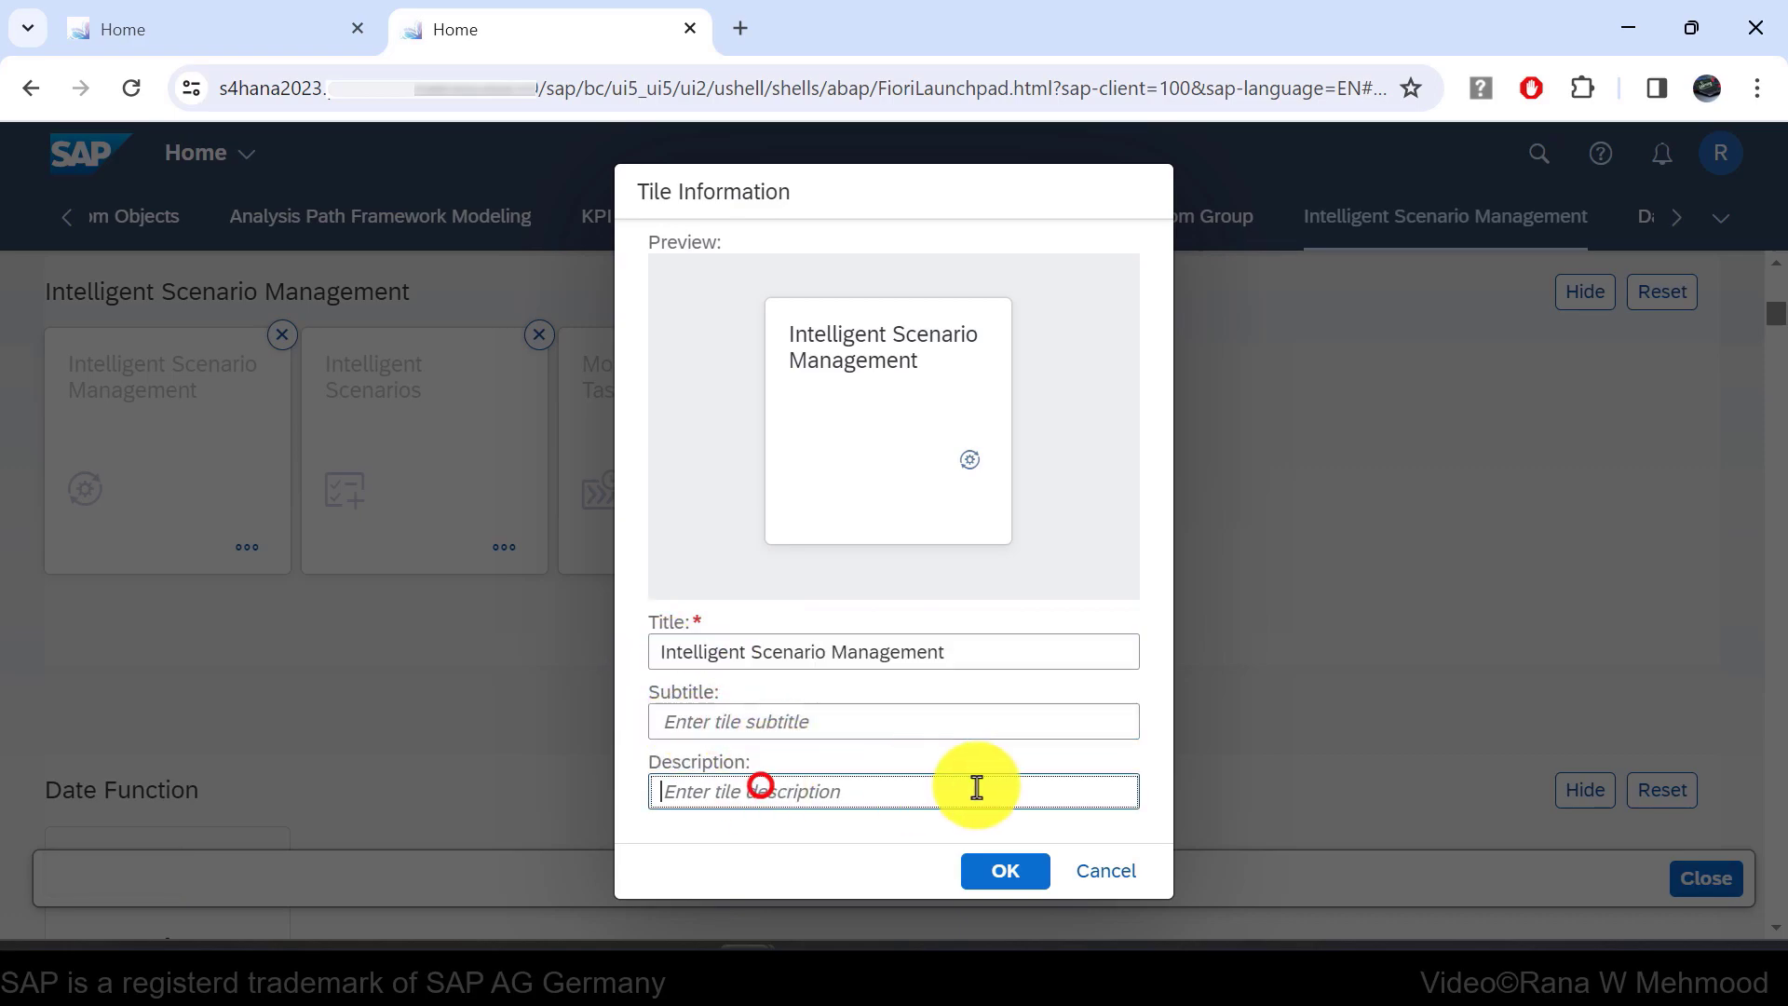
left_click(1095, 882)
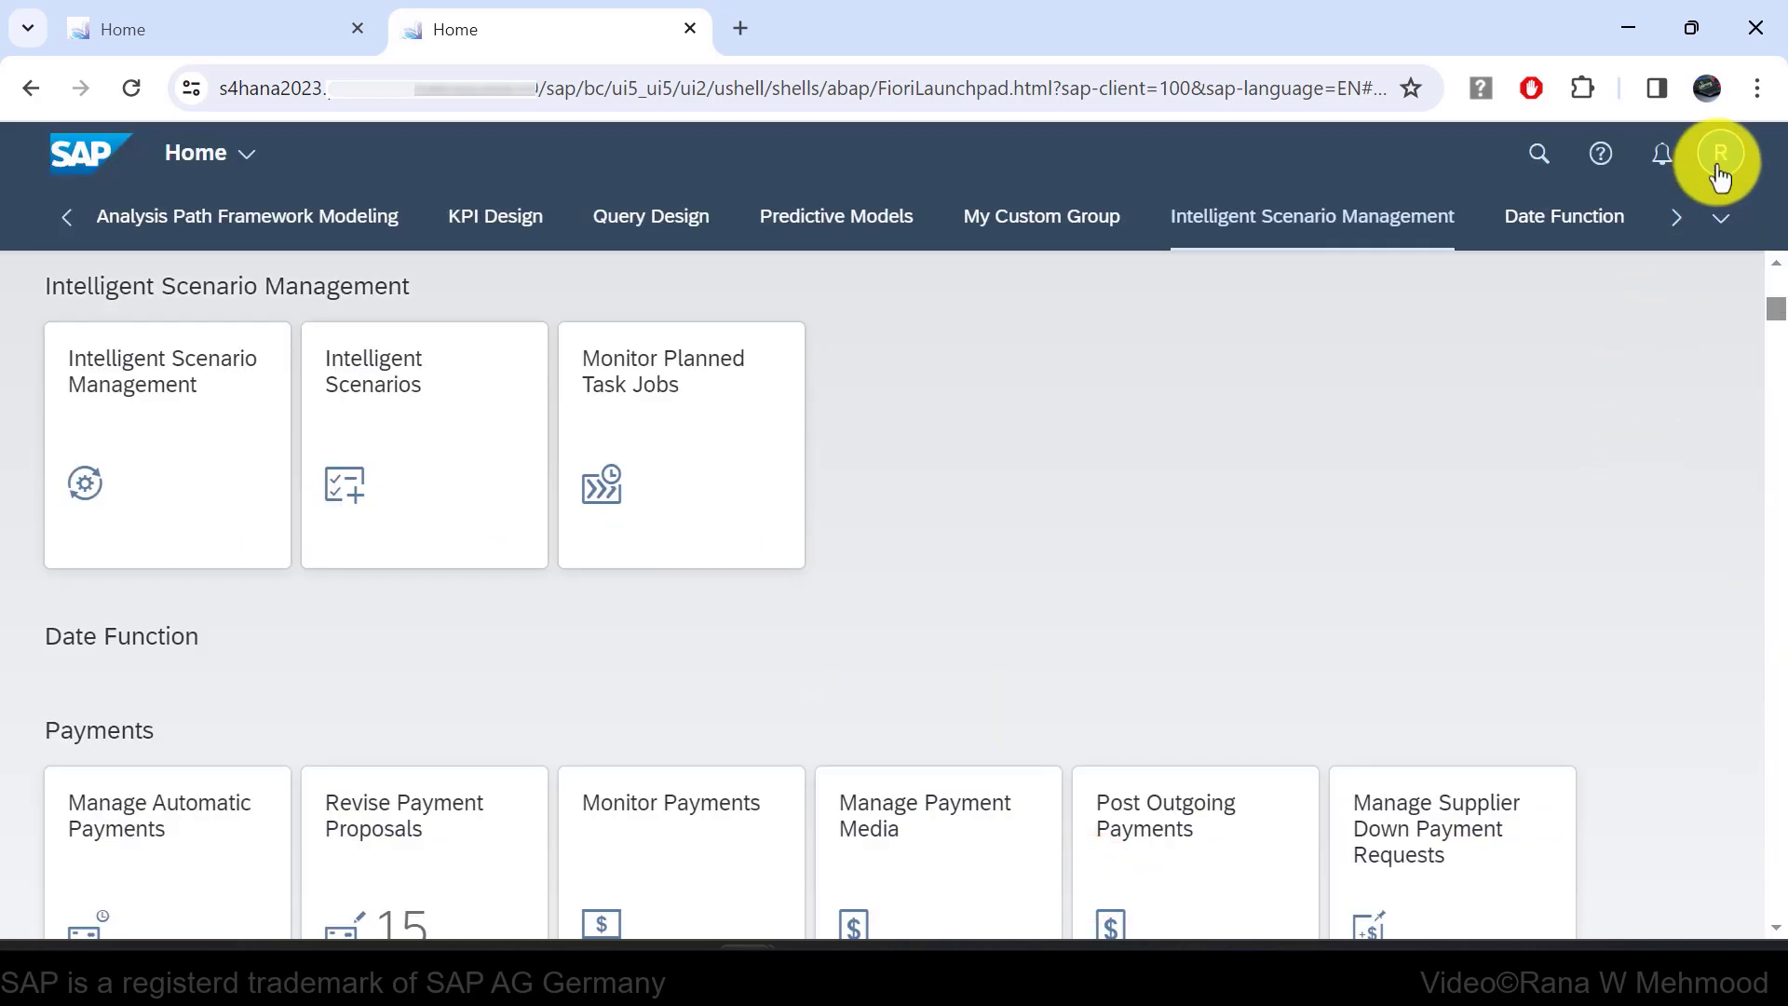
Switch the launchpad appearance to the SAP Horizon theme and save it.
left_click(1720, 168)
left_click(1668, 417)
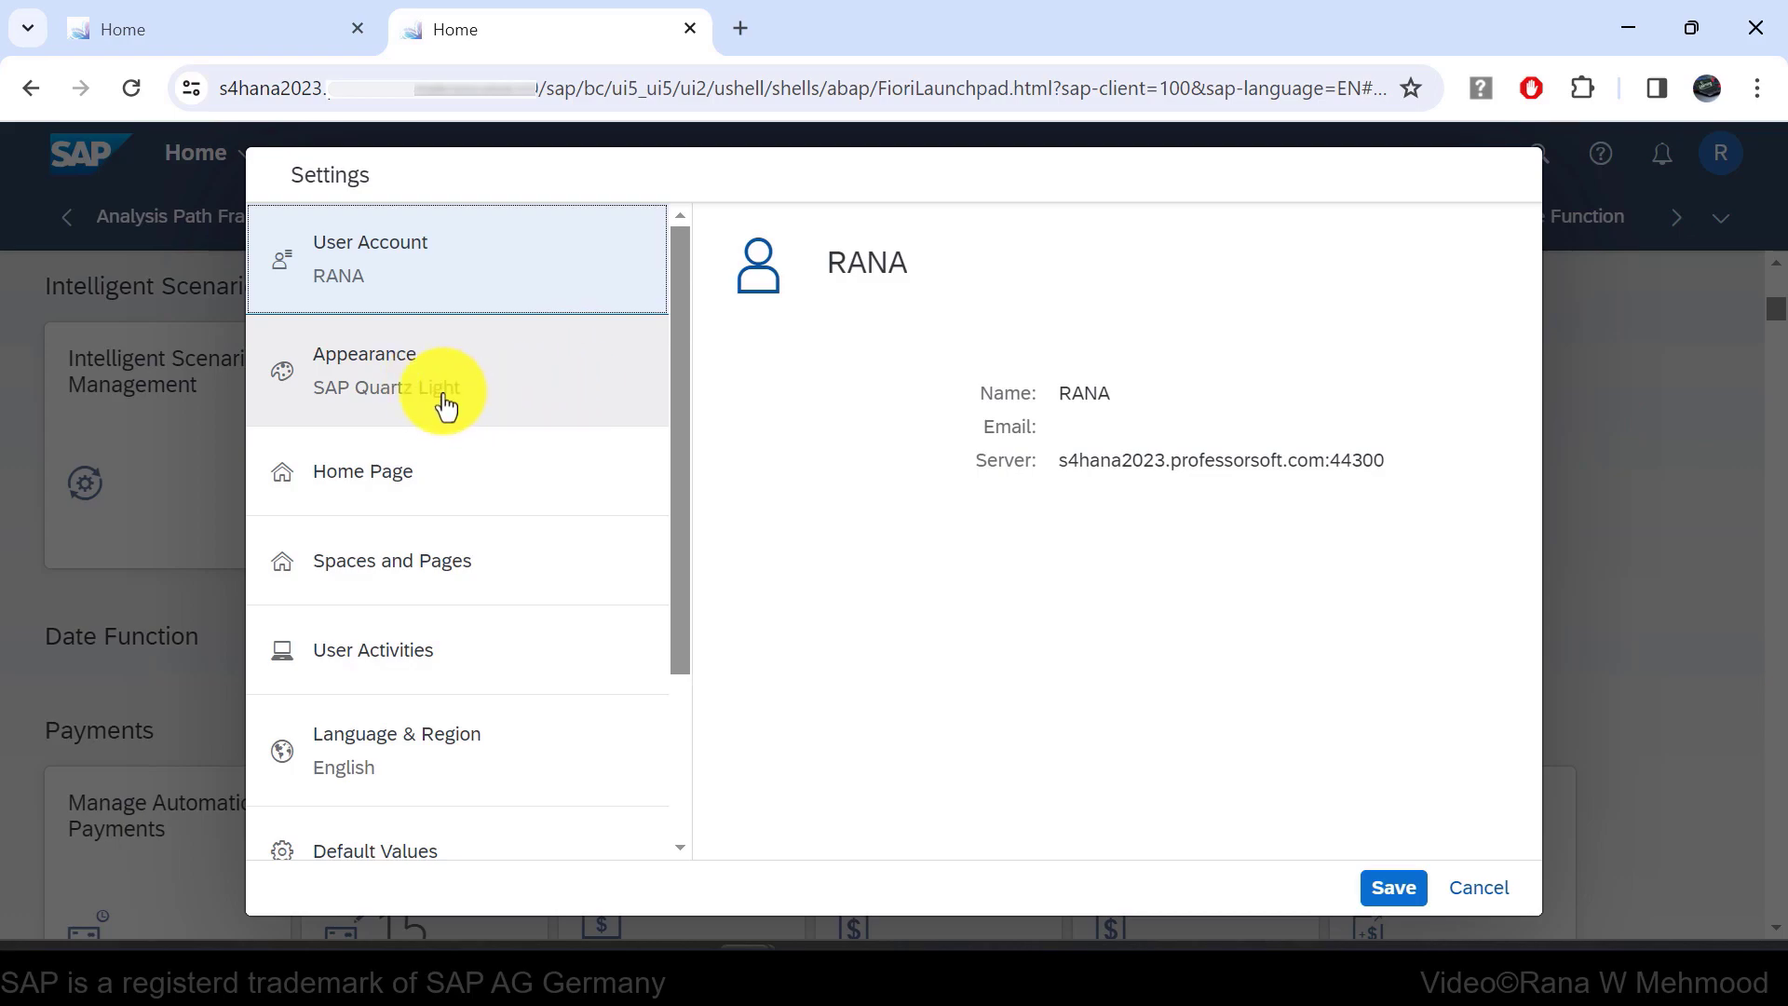
left_click(376, 380)
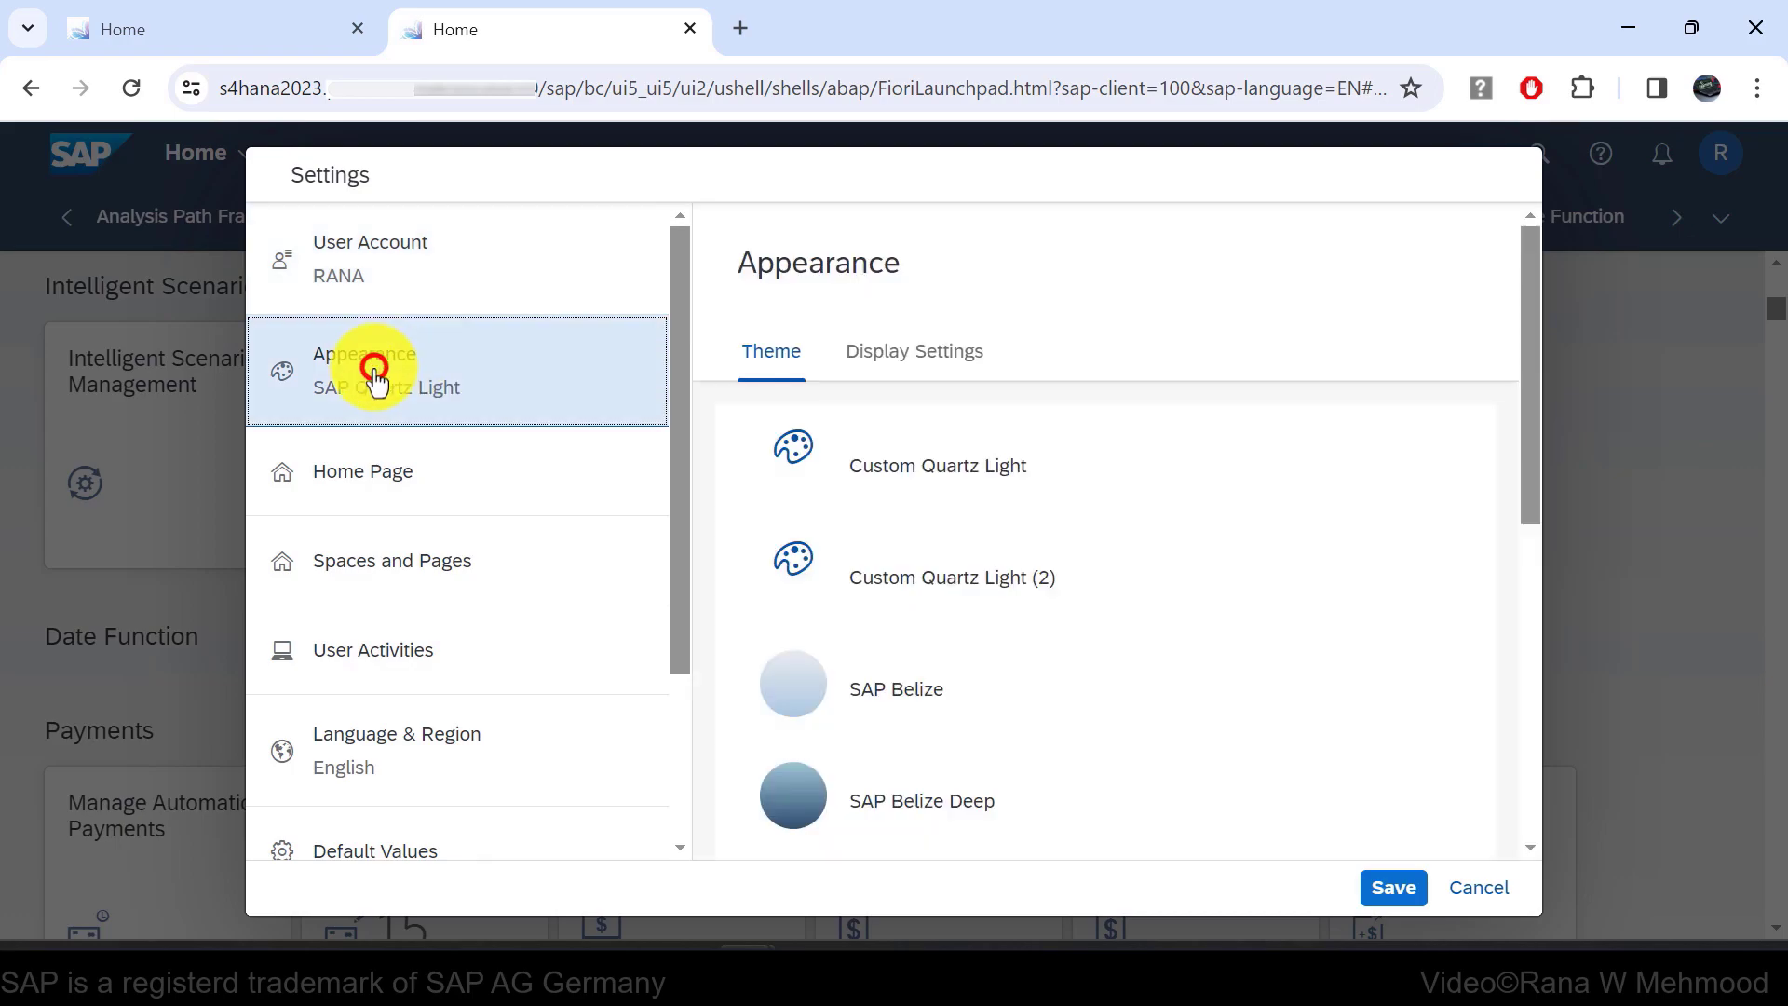
scroll(1155, 629, "down", 5)
scroll(1181, 641, "down", 2)
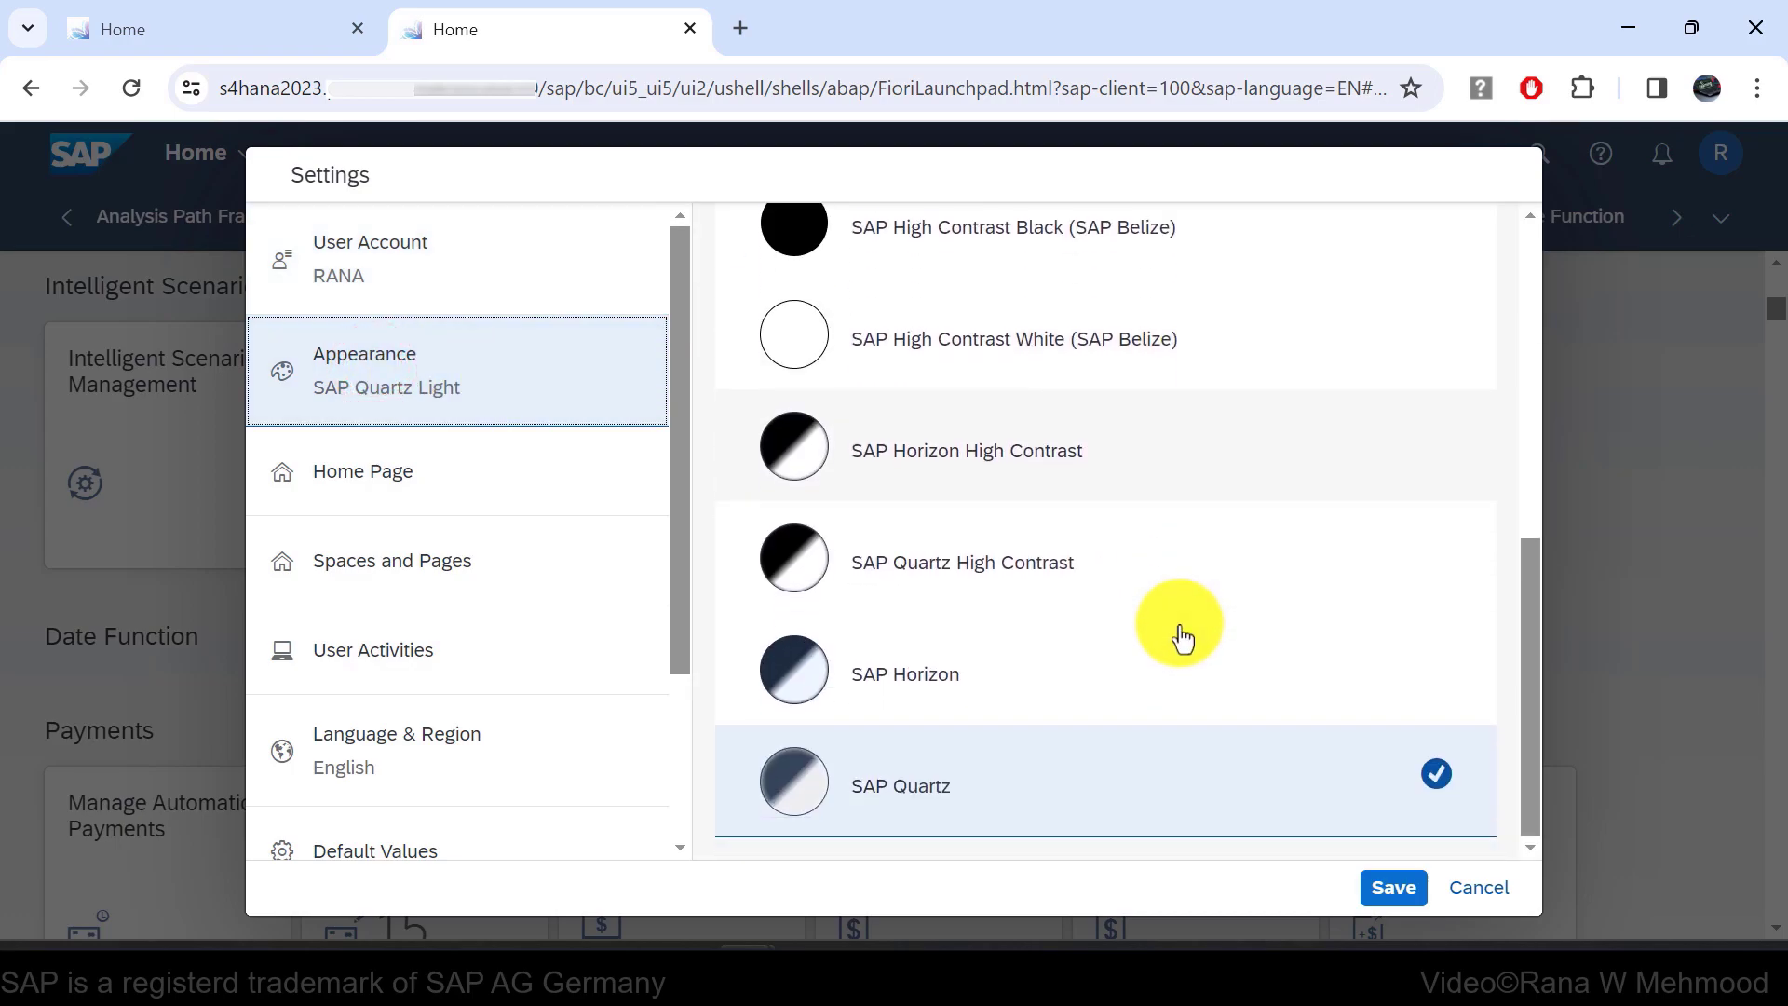
left_click(957, 680)
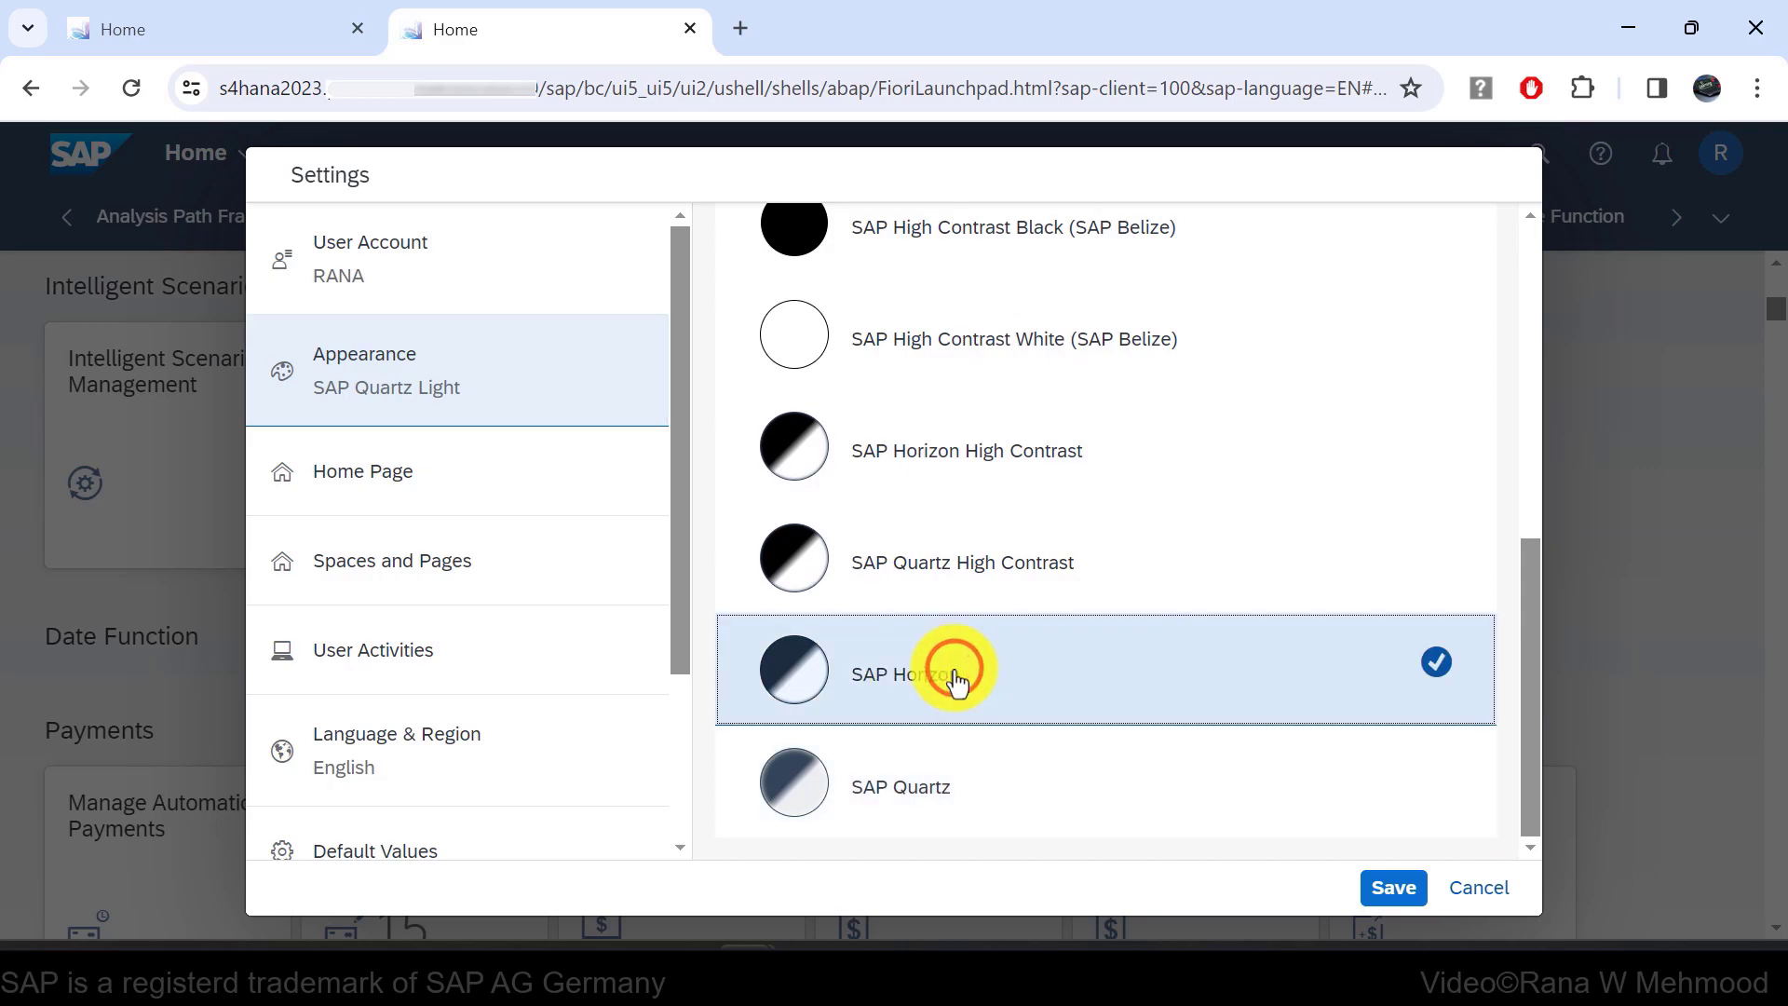
left_click(1387, 889)
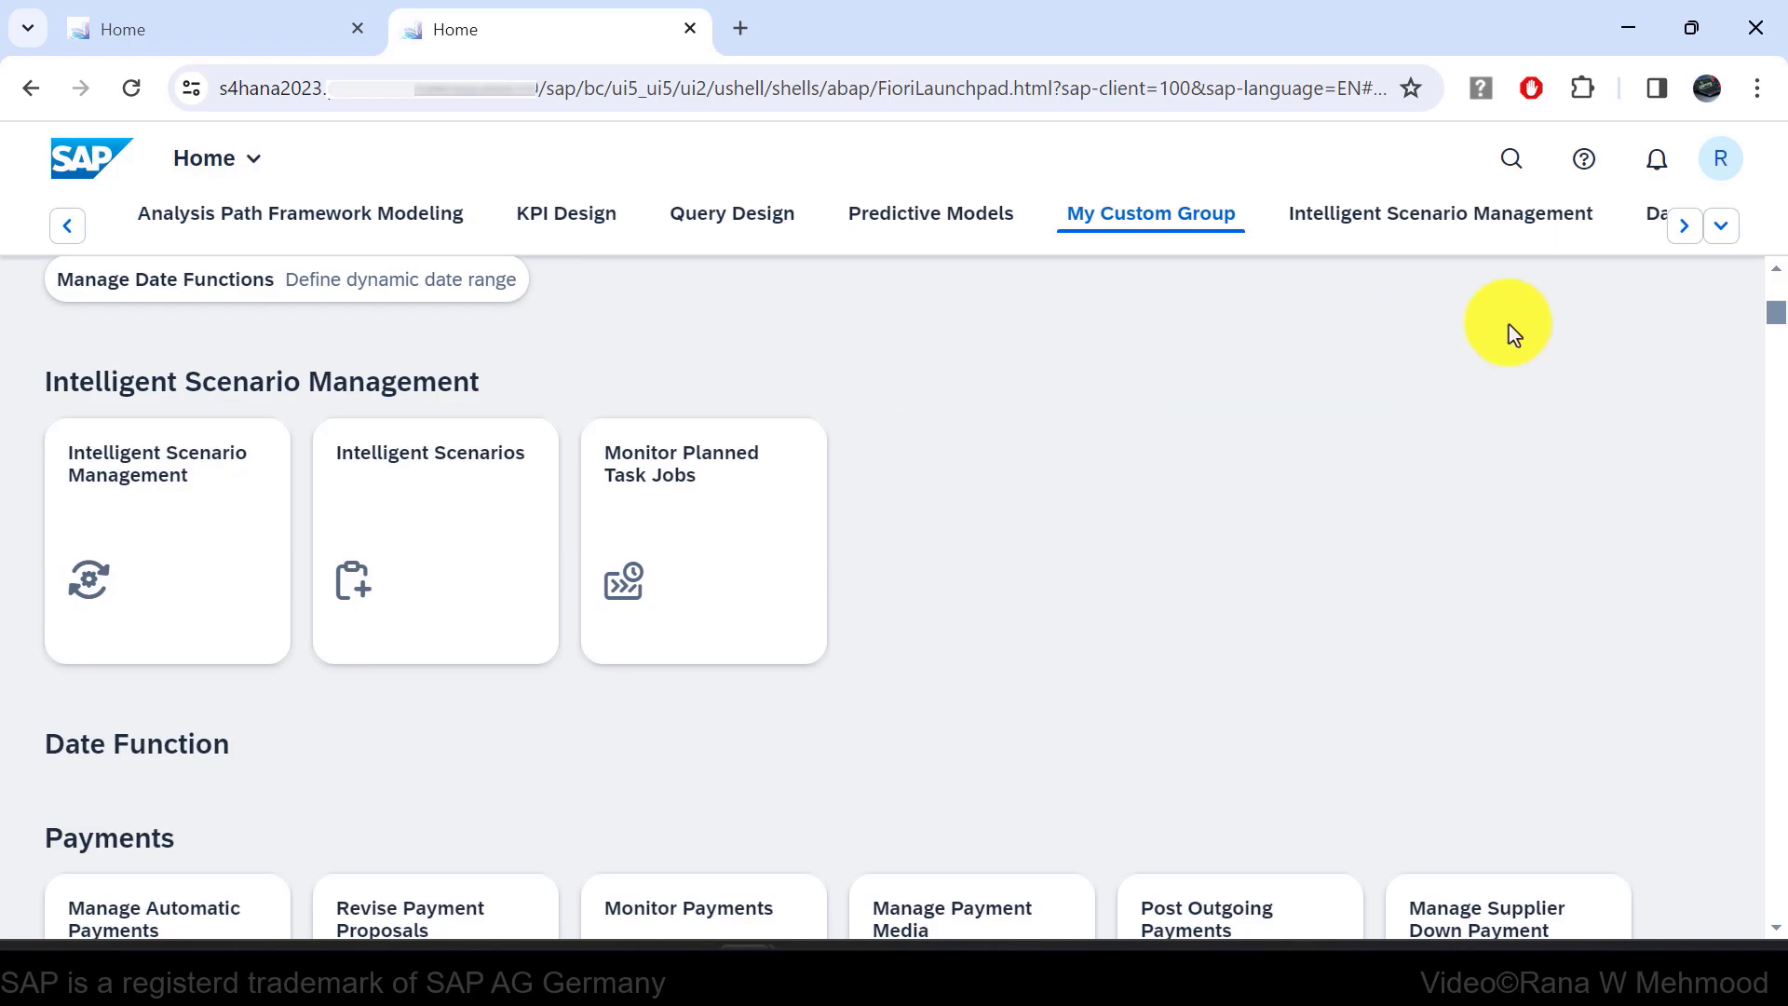
Restore the SAP Quartz theme in Settings and save it.
left_click(1717, 164)
left_click(1651, 430)
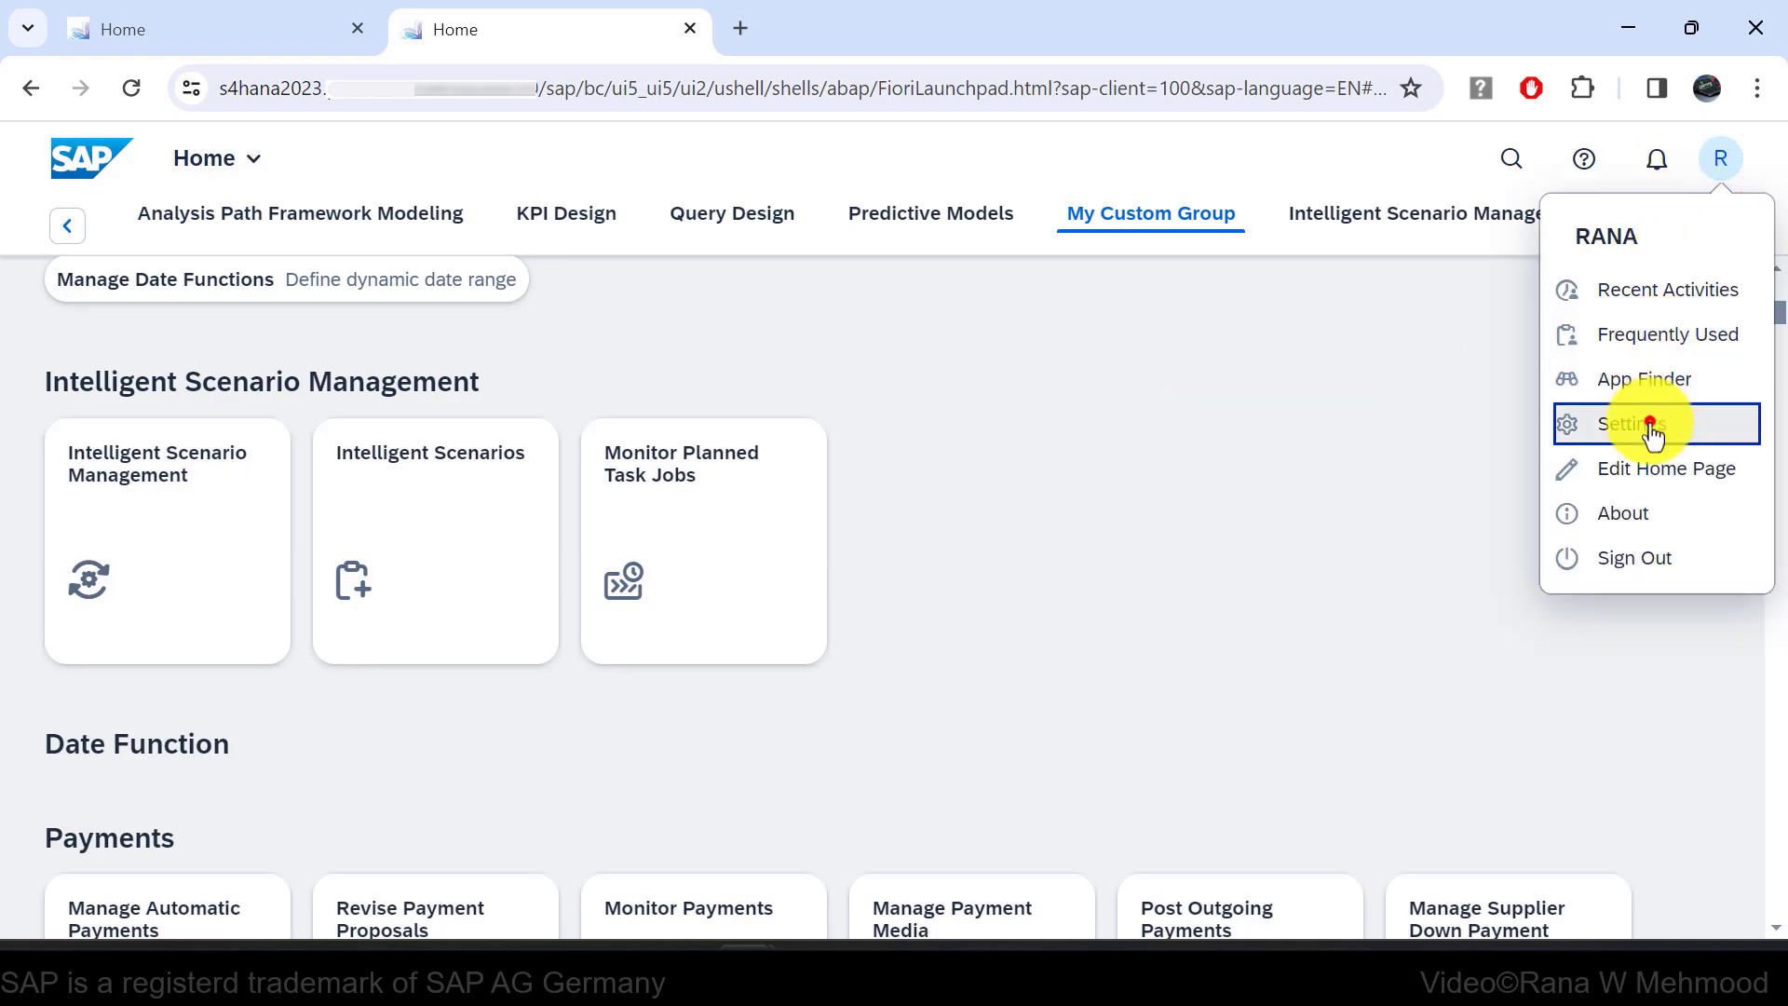
scroll(1157, 619, "down", 3)
left_click(1035, 745)
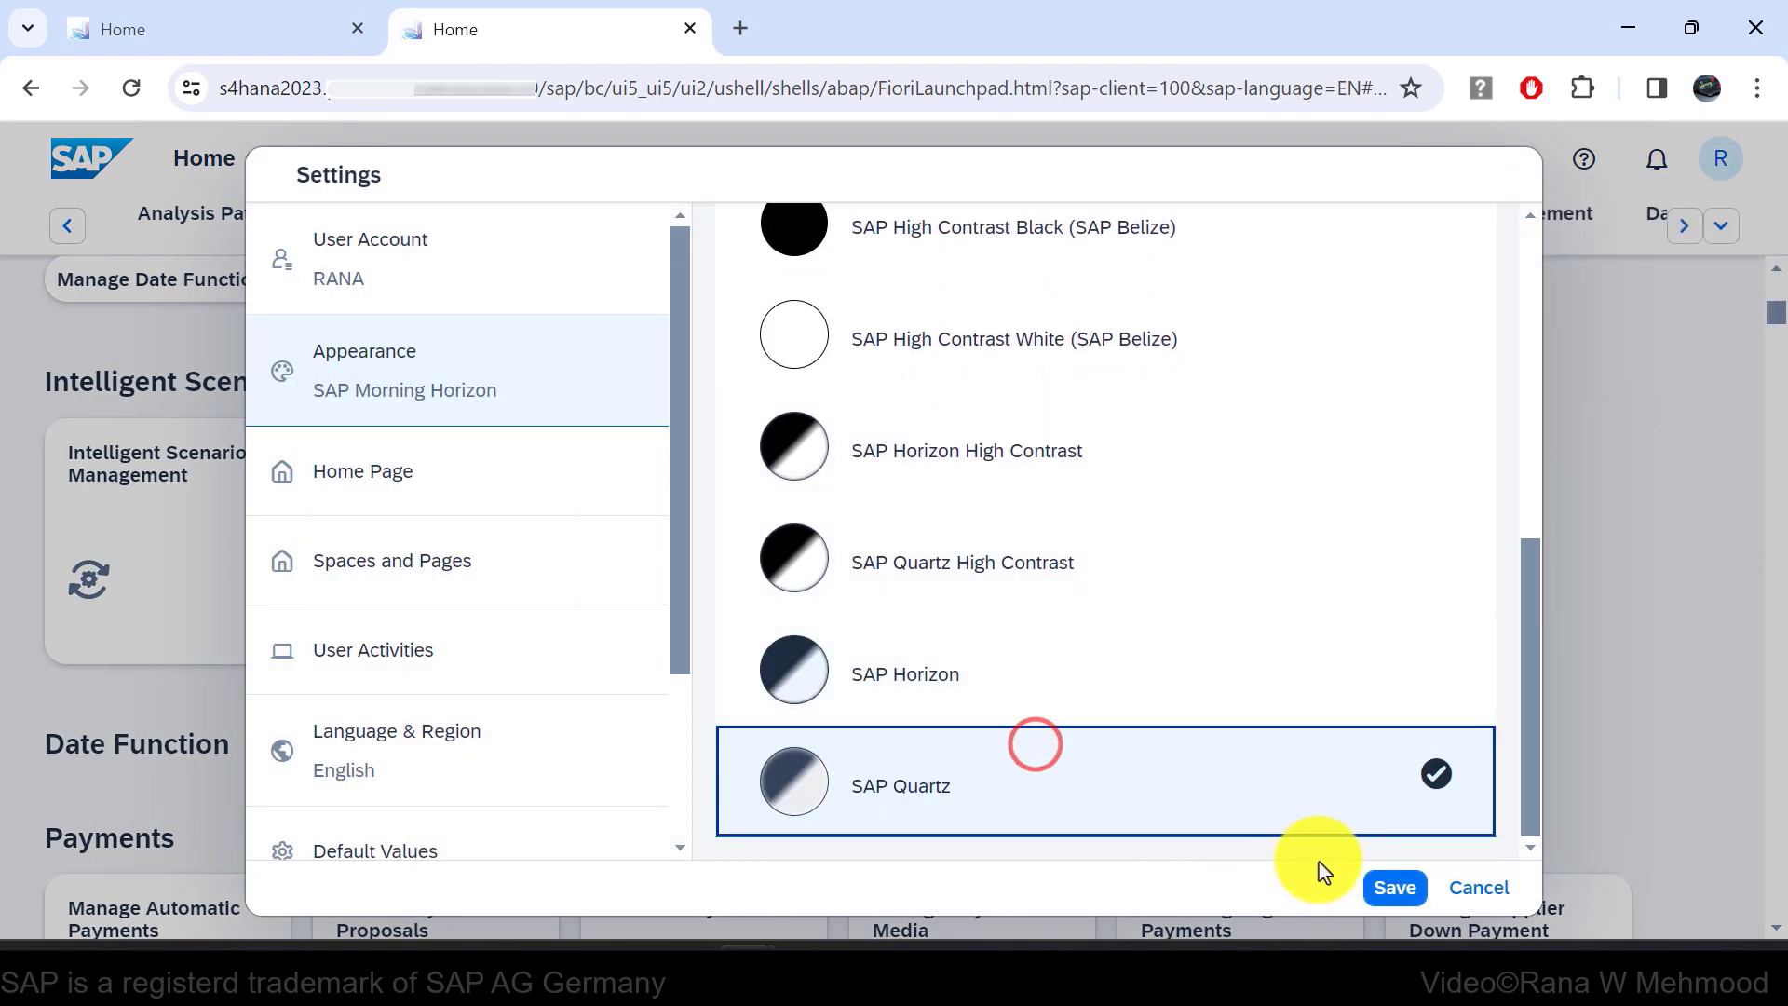
left_click(1392, 888)
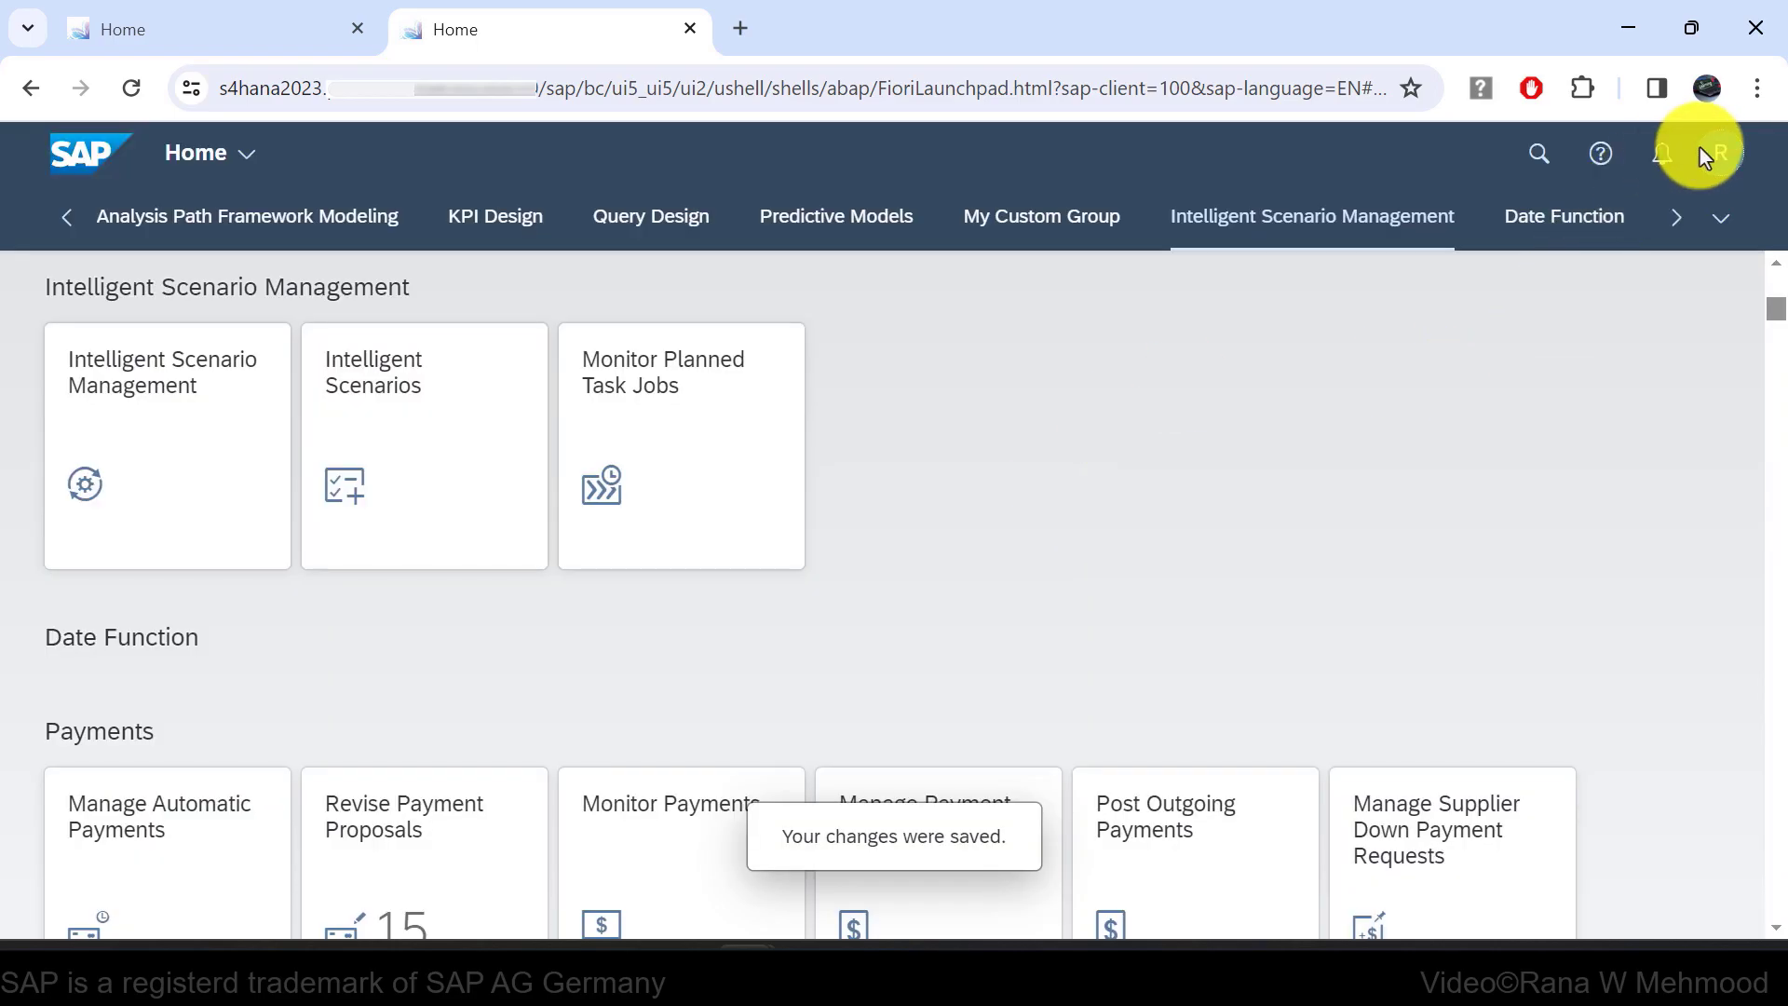